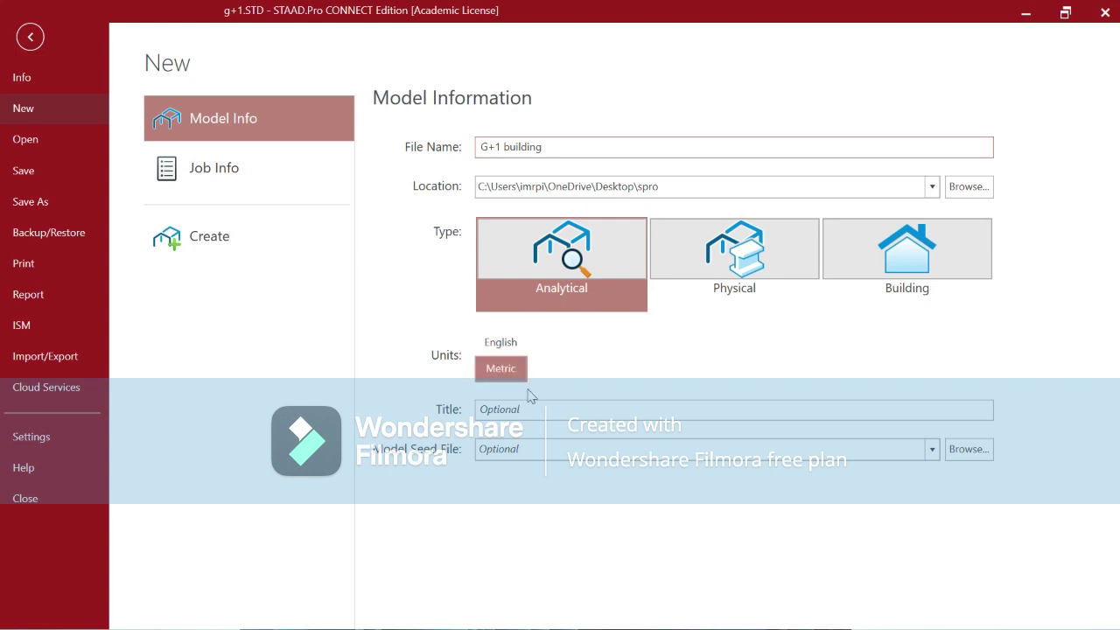
- Create the analytical model "G+1 building" with metric units
left_click(226, 238)
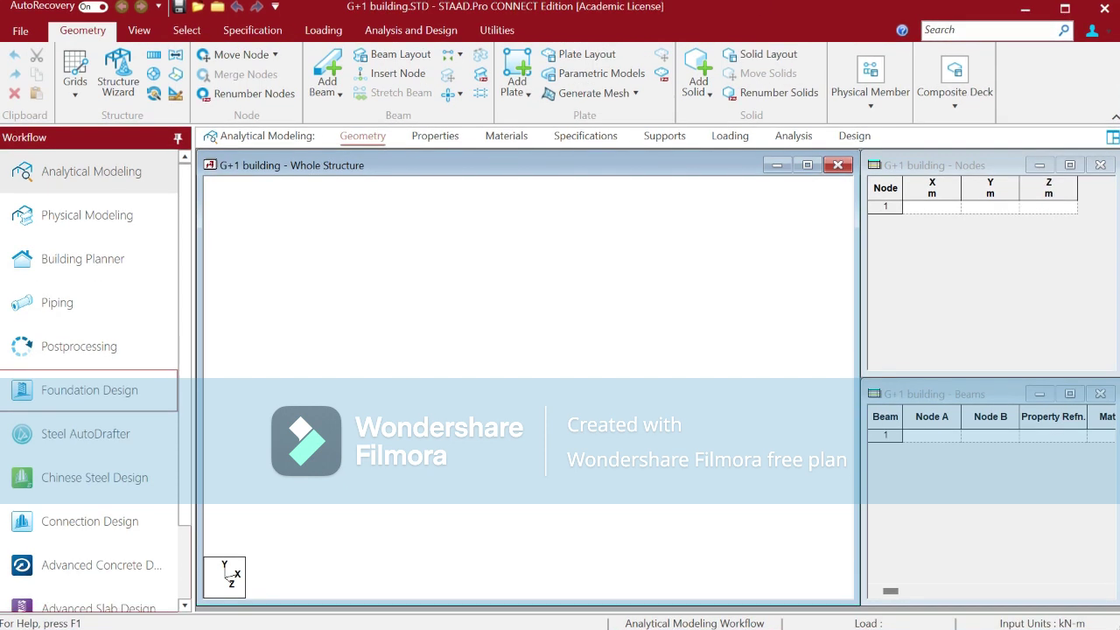
- Minimize the modeling window and turn off automatic hiding of the taskbar in the Windows taskbar behaviors
left_click(1025, 9)
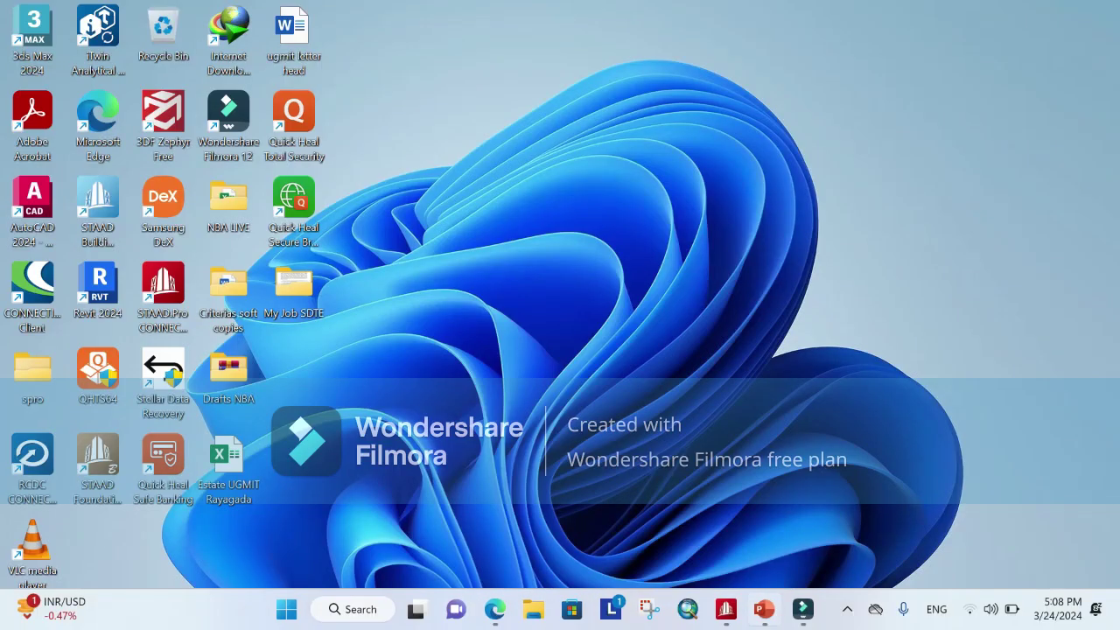
right_click(839, 612)
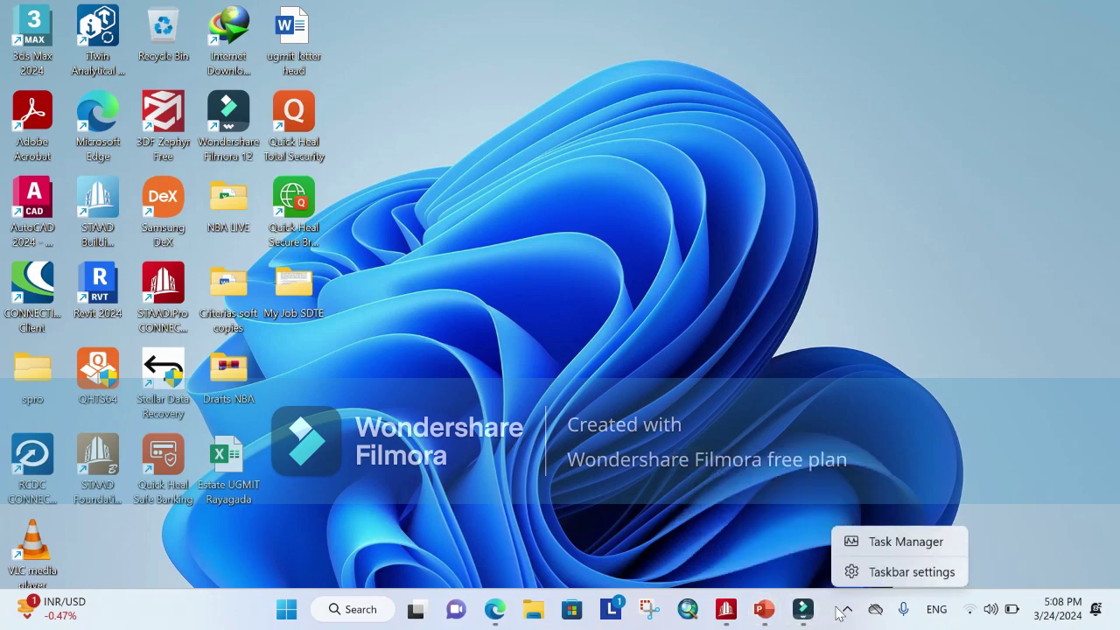
left_click(907, 573)
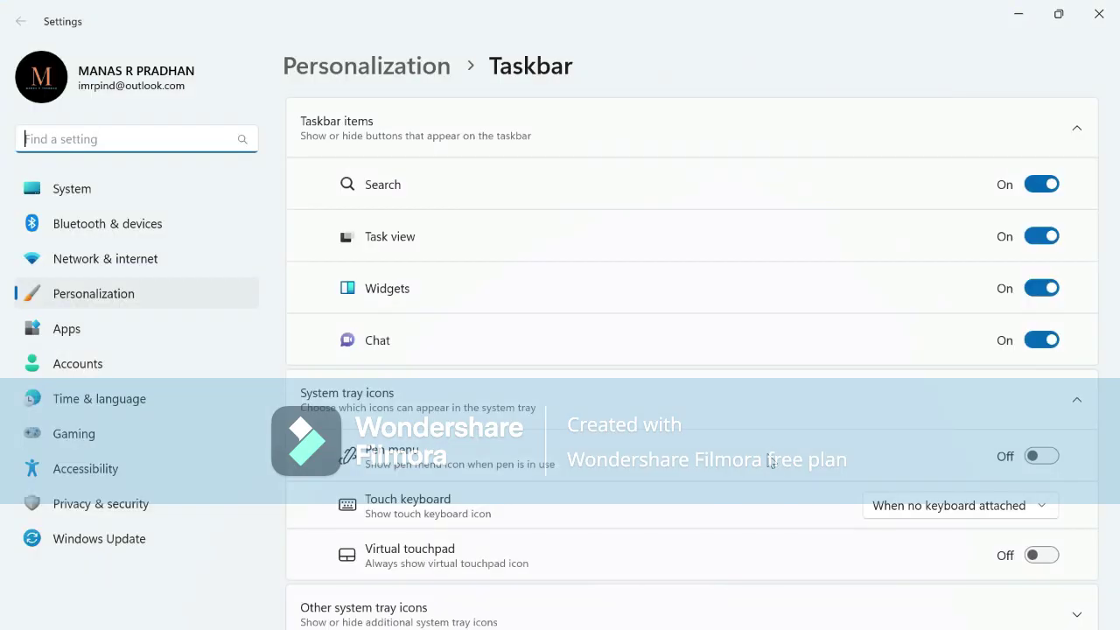
scroll(638, 502, "down", 2)
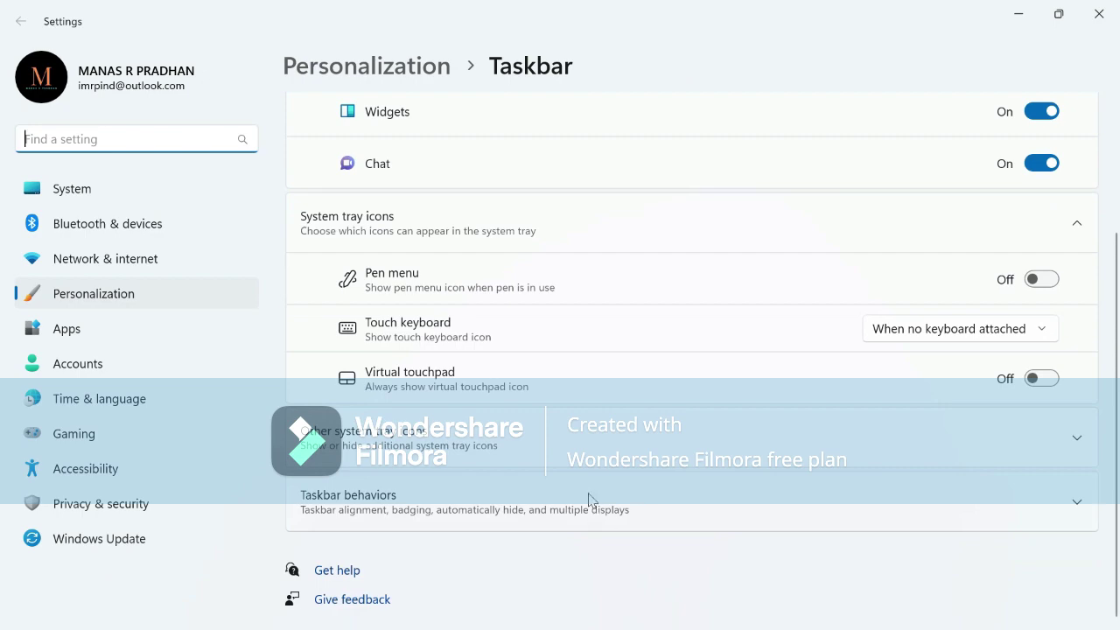
left_click(589, 499)
scroll(592, 493, "down", 5)
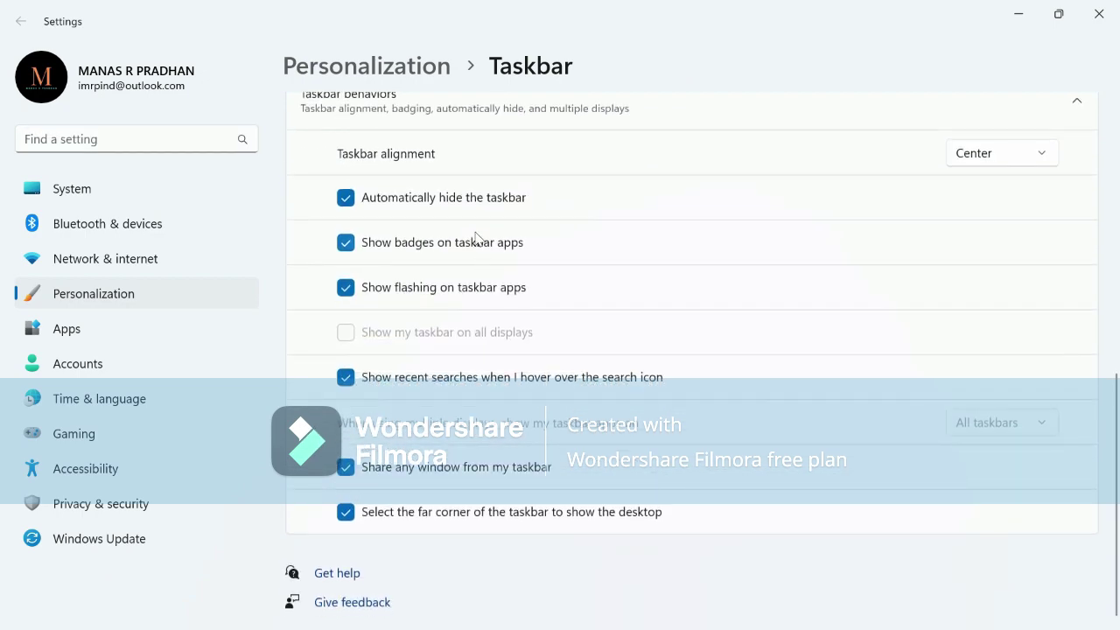
left_click(506, 197)
left_click(1031, 14)
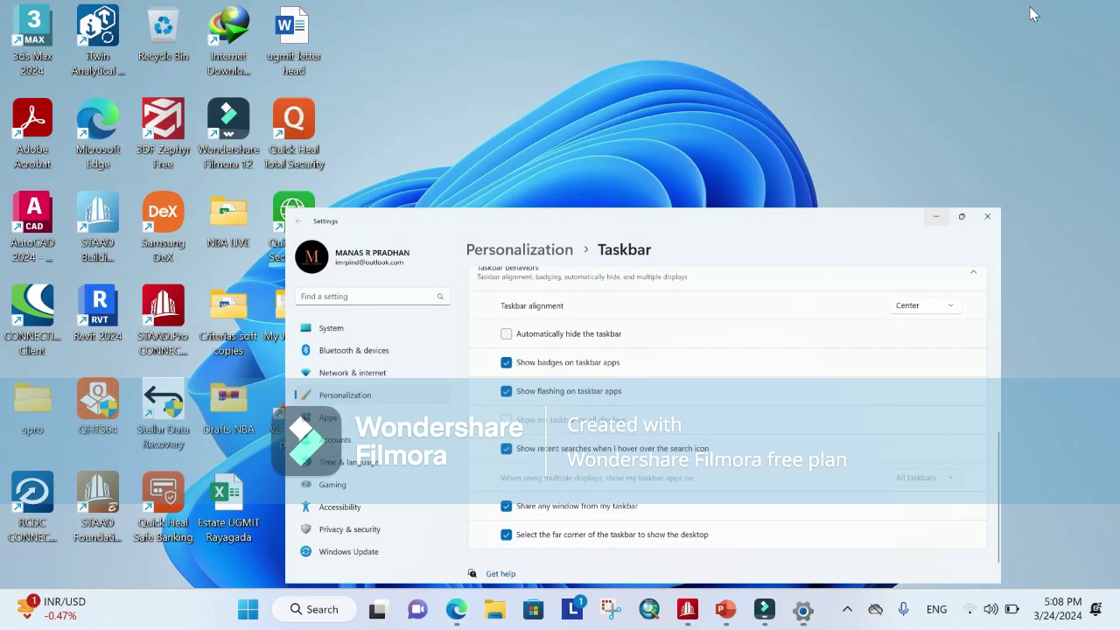
- Switch to the PowerPoint presentation to read the G+1 building problem statement, and return to STAAD.Pro
left_click(726, 609)
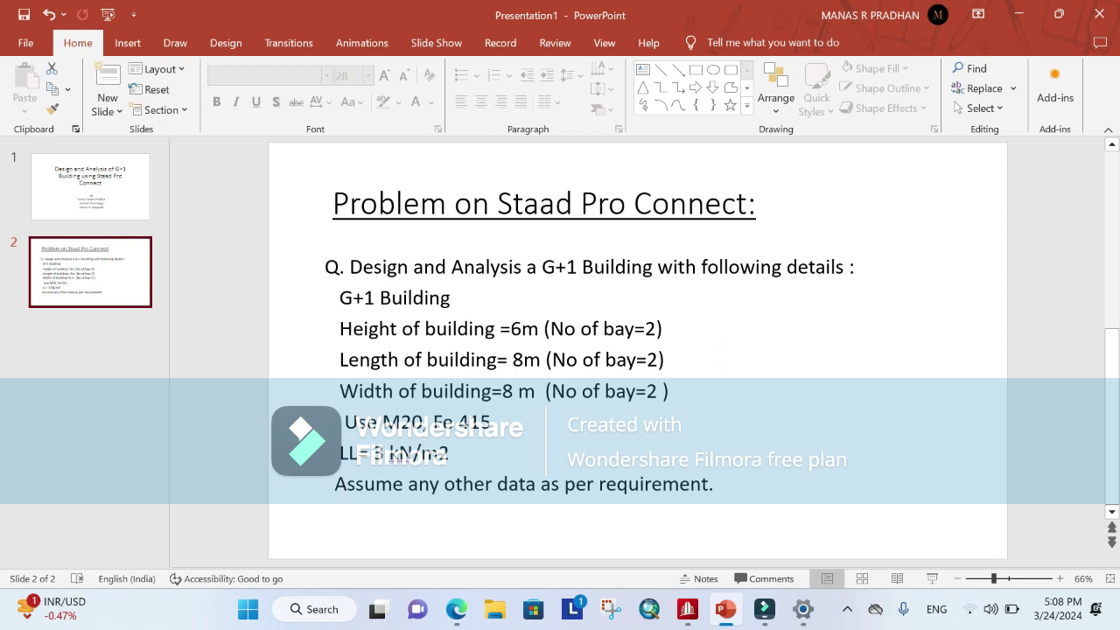
left_click(764, 609)
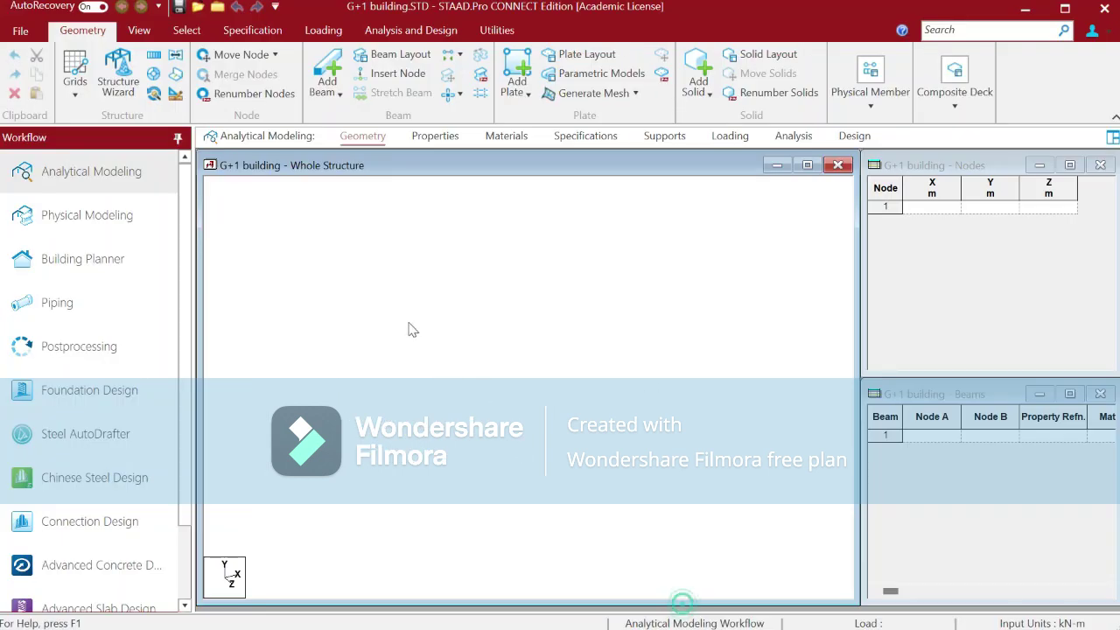
- Start the Structure Wizard and choose the Bay Frame prototype from the Frame Models
left_click(118, 75)
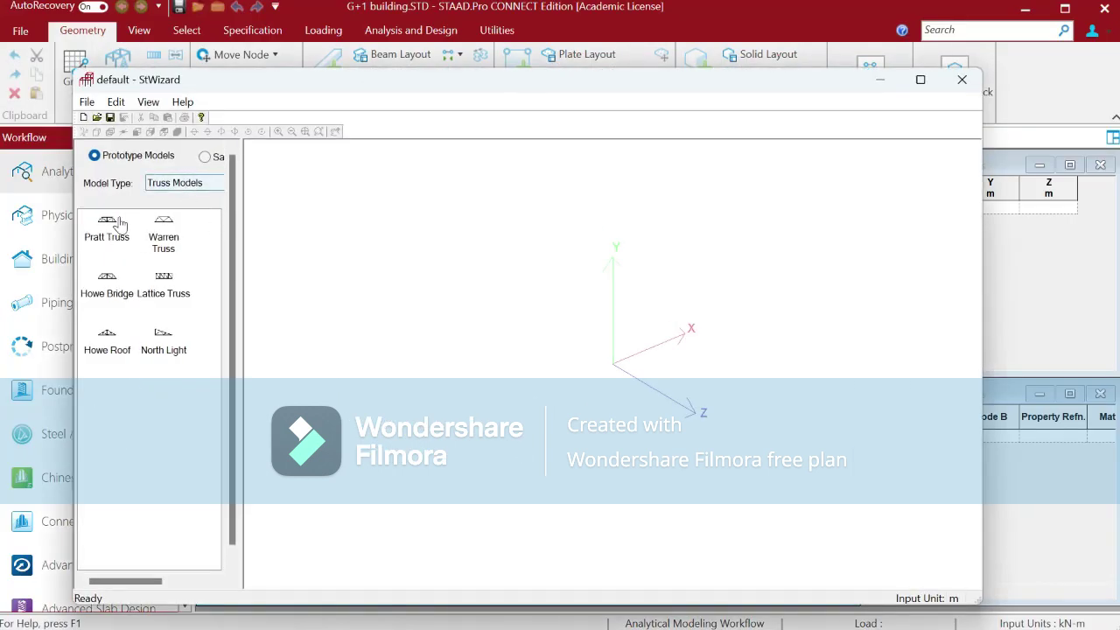
left_click(186, 187)
left_click(176, 209)
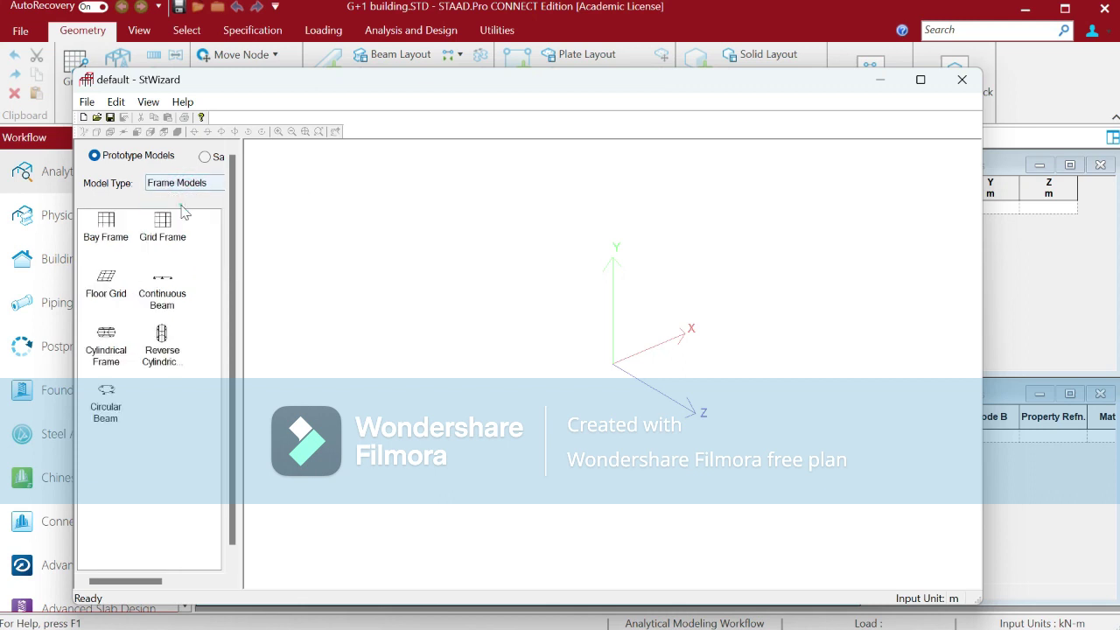
left_click(112, 239)
left_click_drag(115, 244, 706, 408)
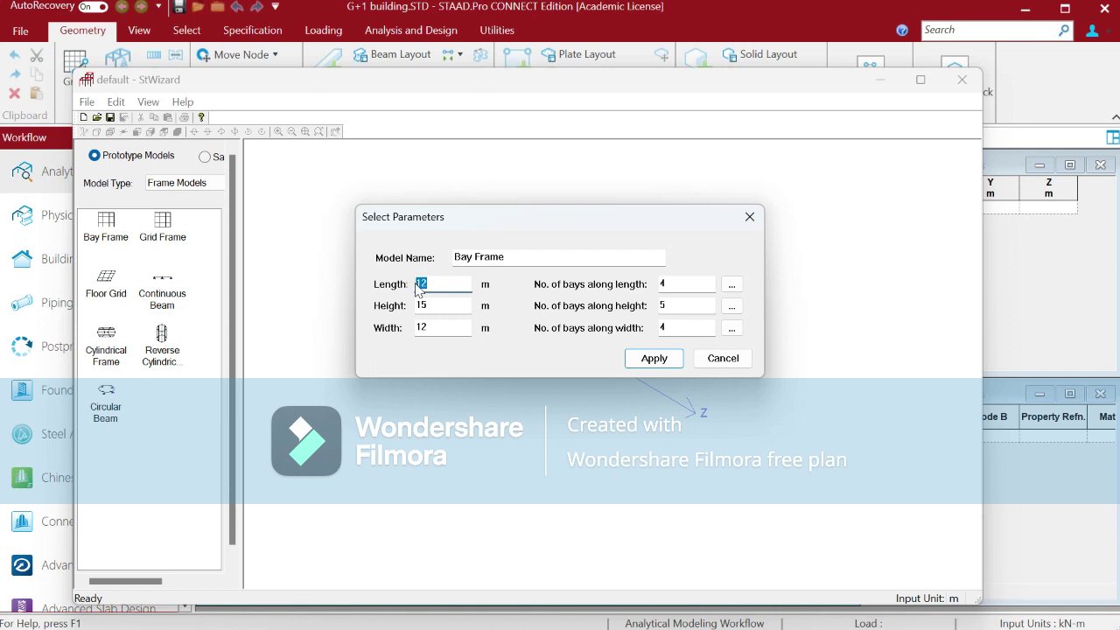
- Generate the bay frame with length 8 m, height 6 m, width 8 m and 2 bays along each direction
type("8")
key("Tab")
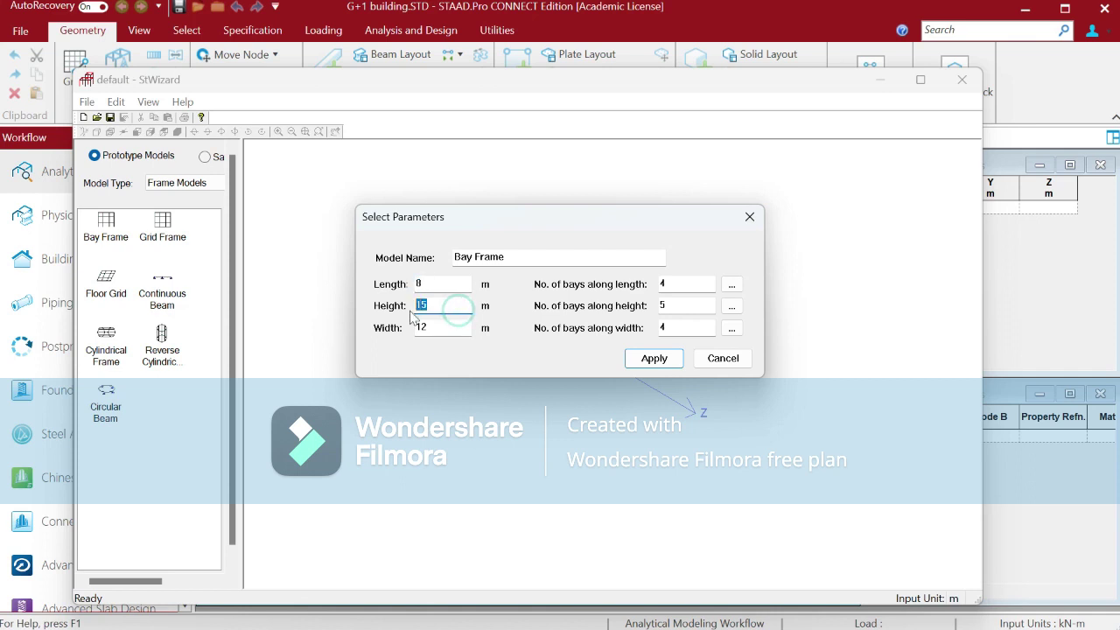
key("Tab")
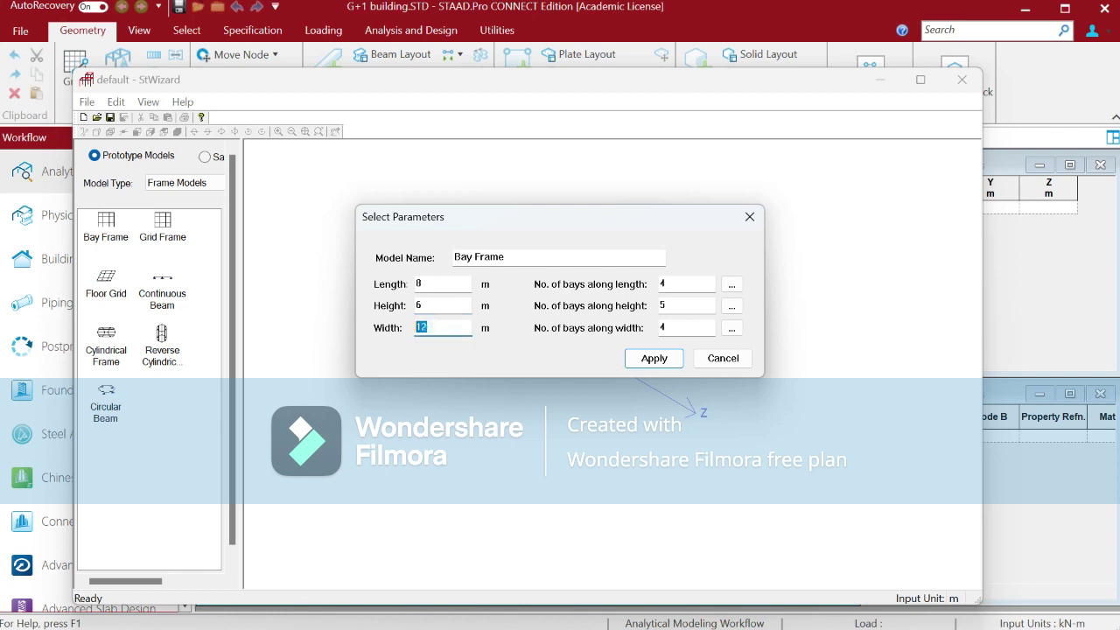
type("8")
double_click(662, 284)
type("2")
key("Tab")
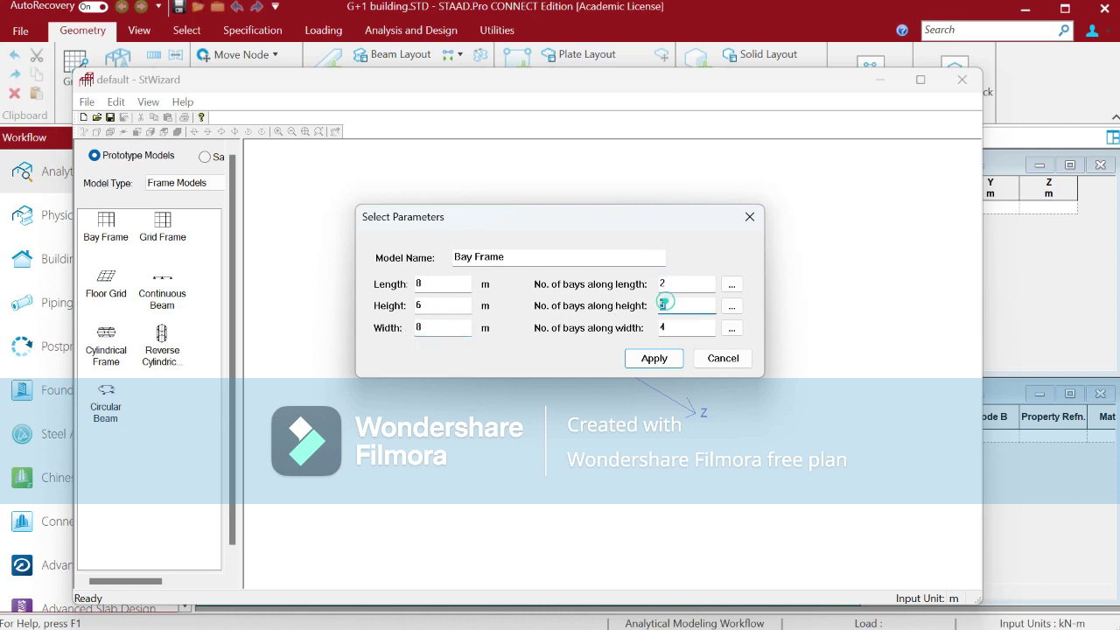
type("2")
key("Tab")
type("2")
left_click(652, 359)
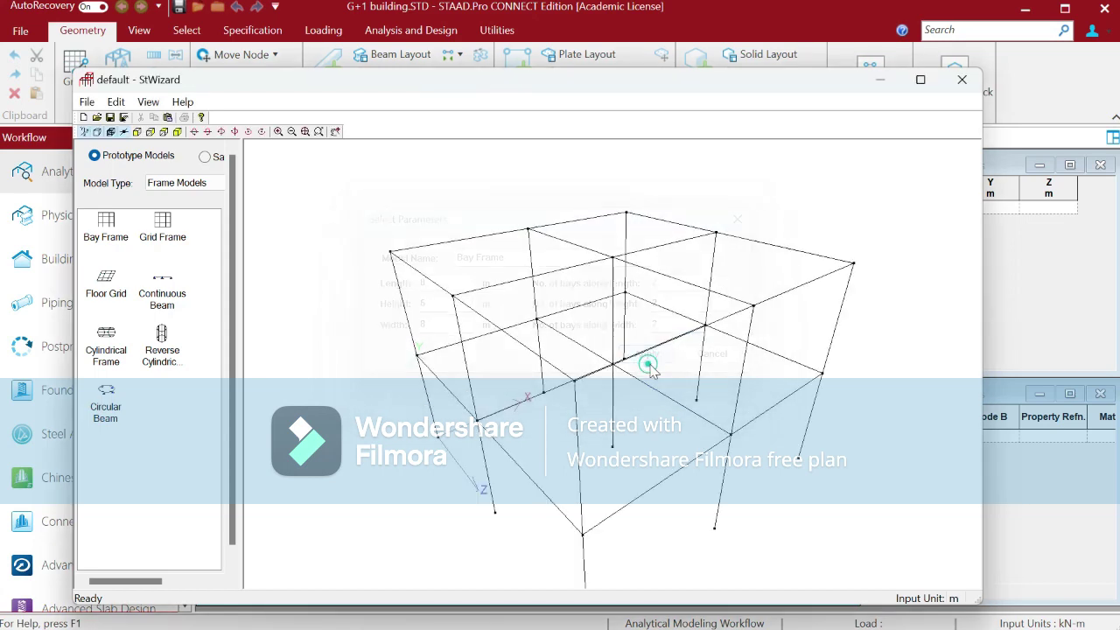
- Transfer the bay frame prototype into the STAAD.Pro model with X, Y and Z offsets of 0 m
left_click_drag(710, 262, 627, 277)
left_click_drag(748, 346, 742, 267)
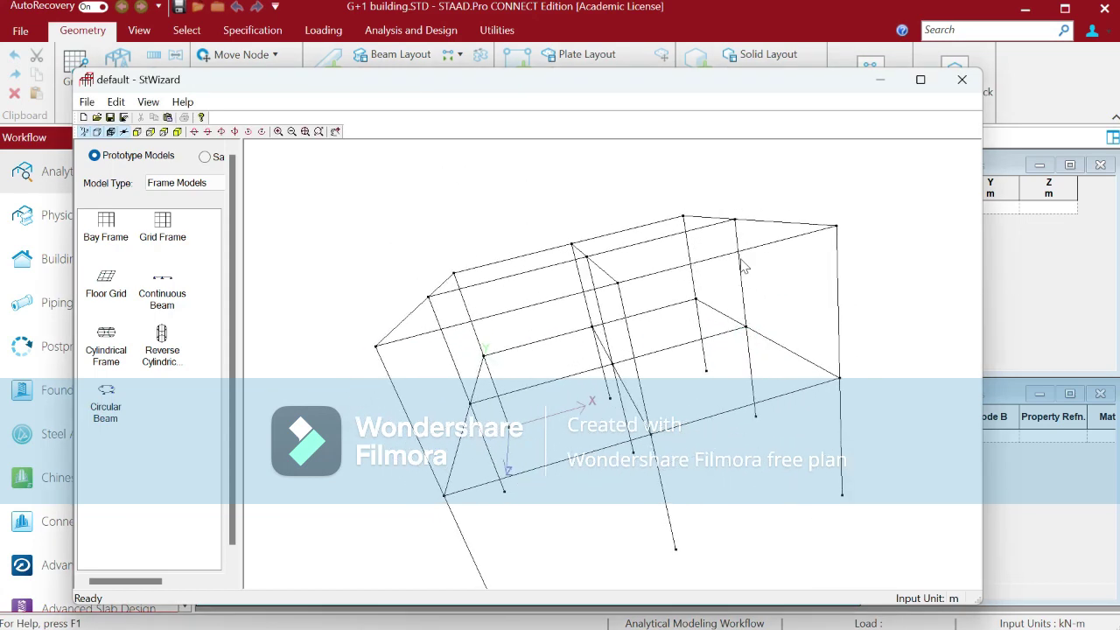
left_click(962, 87)
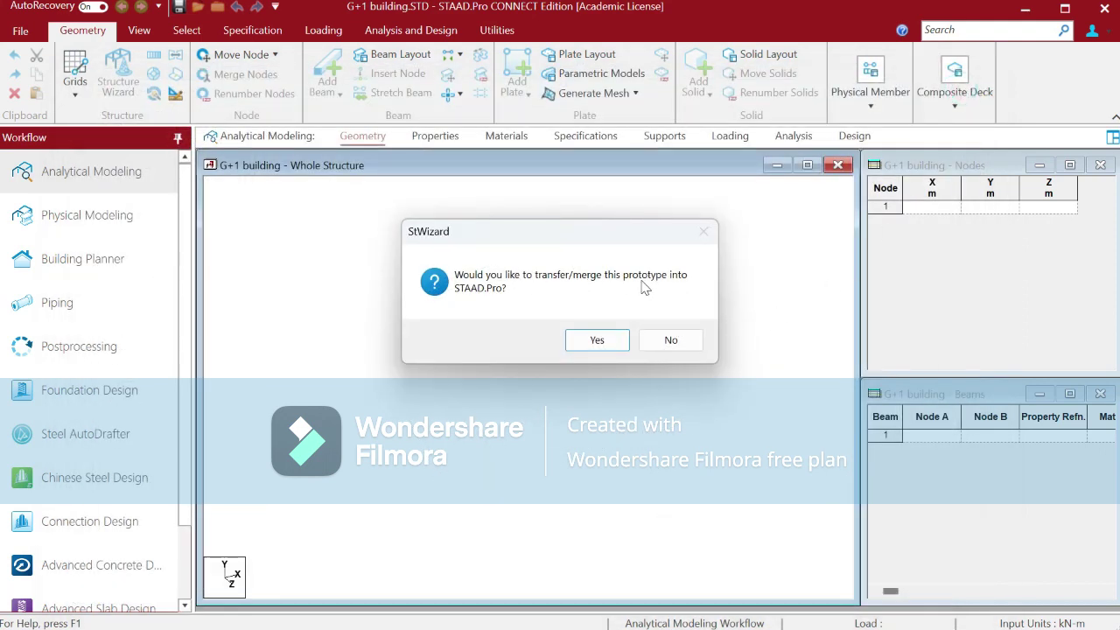
left_click(593, 338)
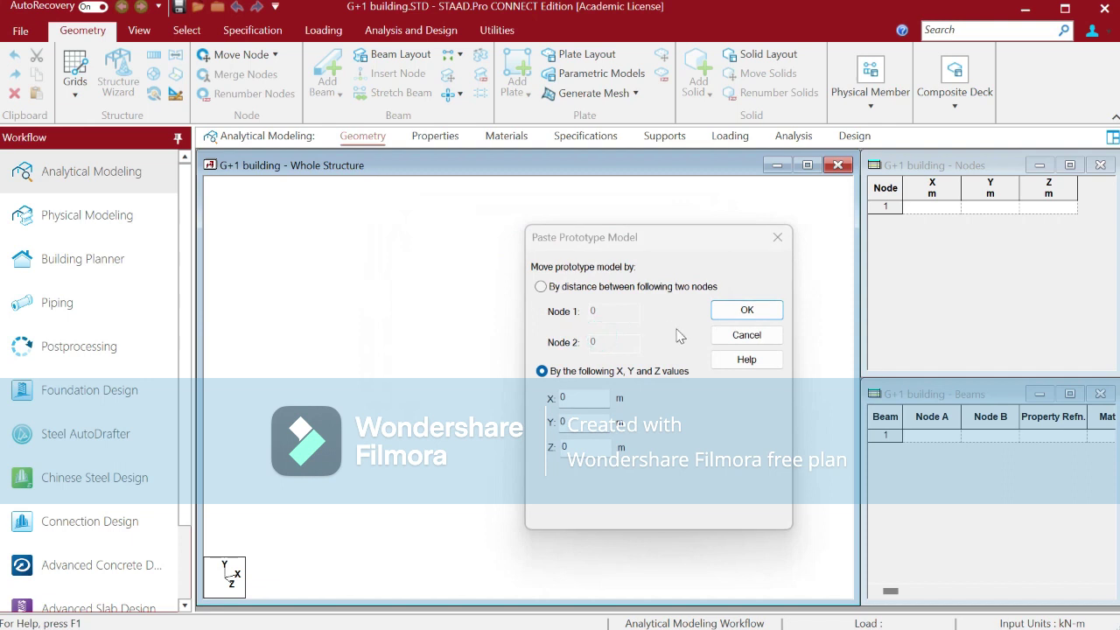
left_click(746, 310)
- Examine how individual entries in the node and beam tables correspond to the frame by highlighting several nodes and beams
left_click(601, 360)
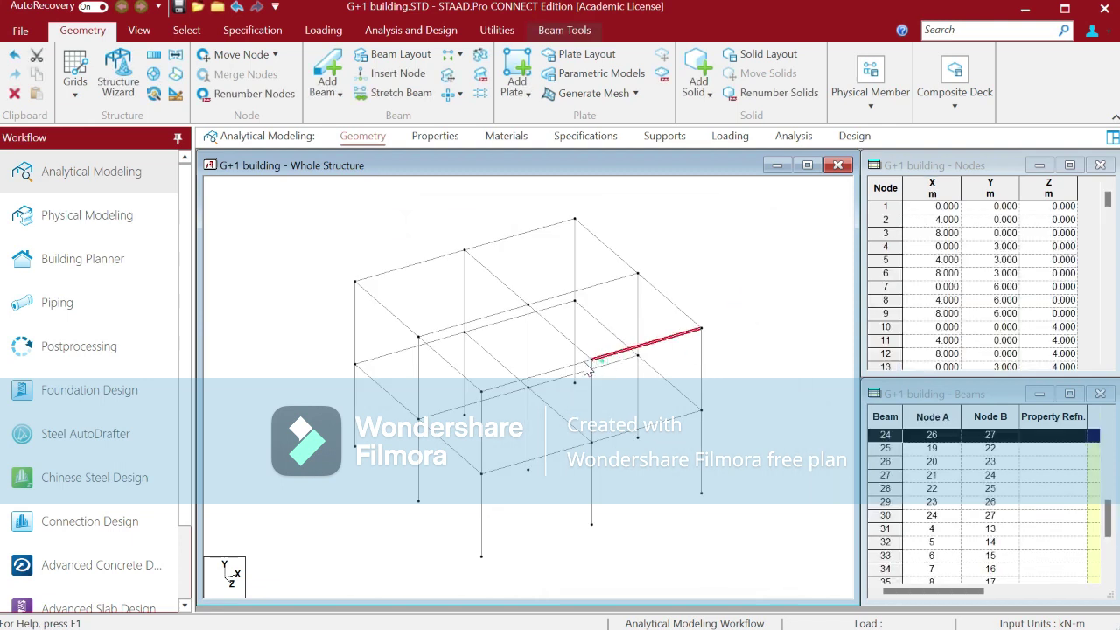
left_click(761, 352)
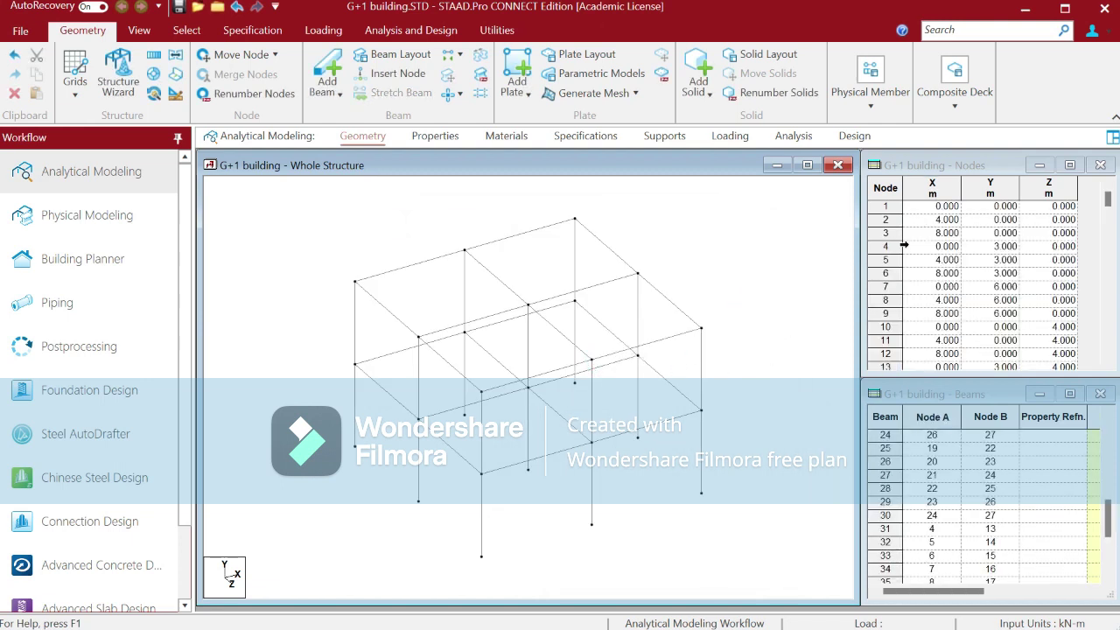
left_click(882, 273)
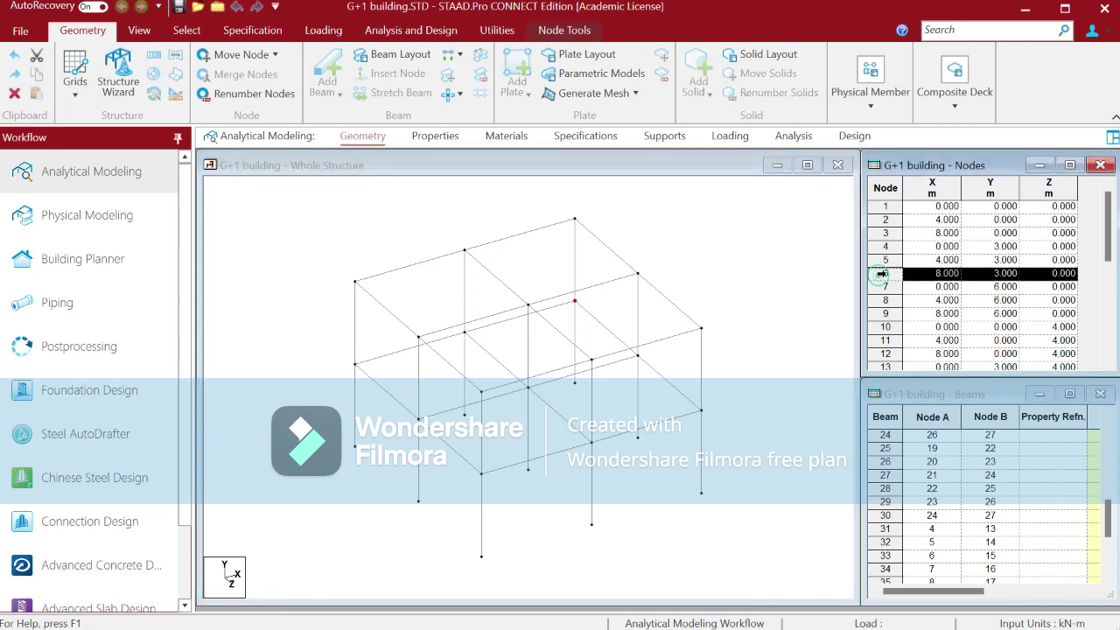
left_click(884, 327)
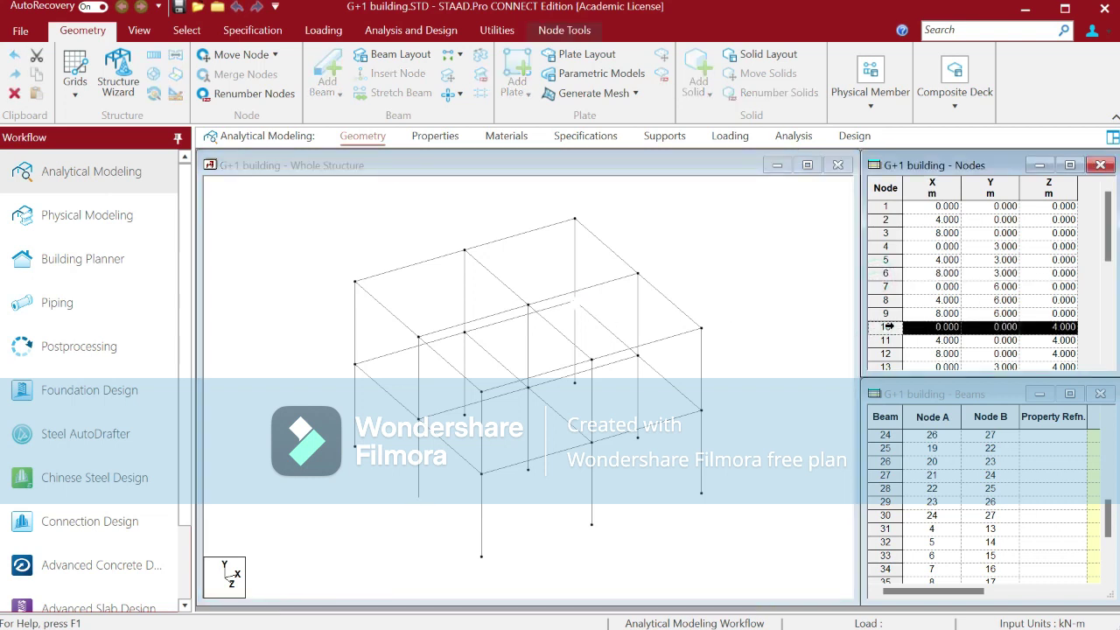
left_click(884, 502)
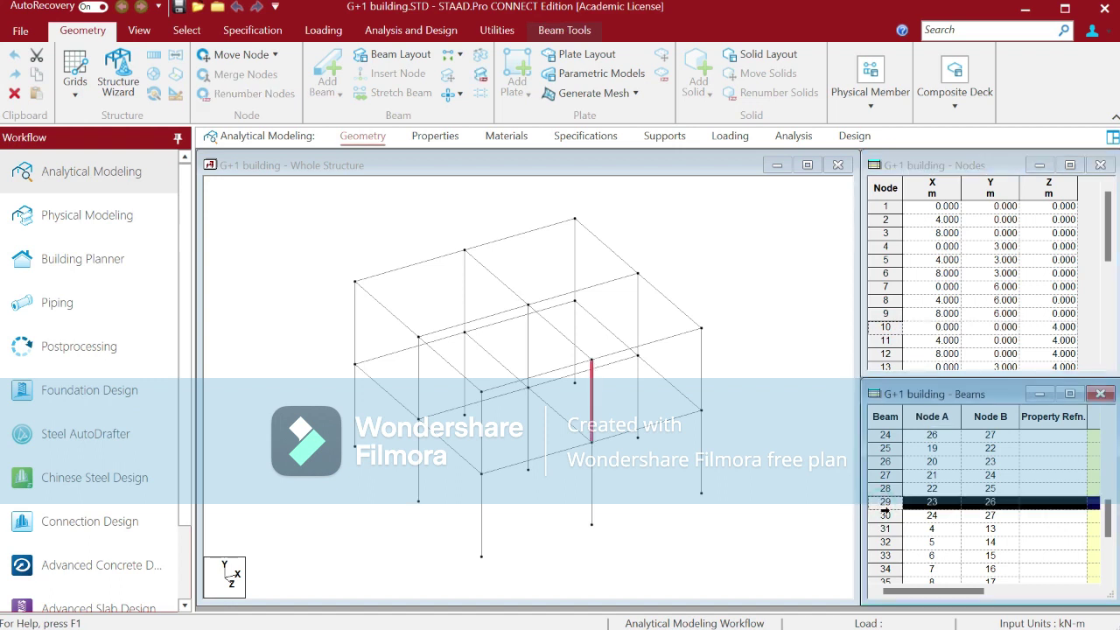
left_click(886, 448)
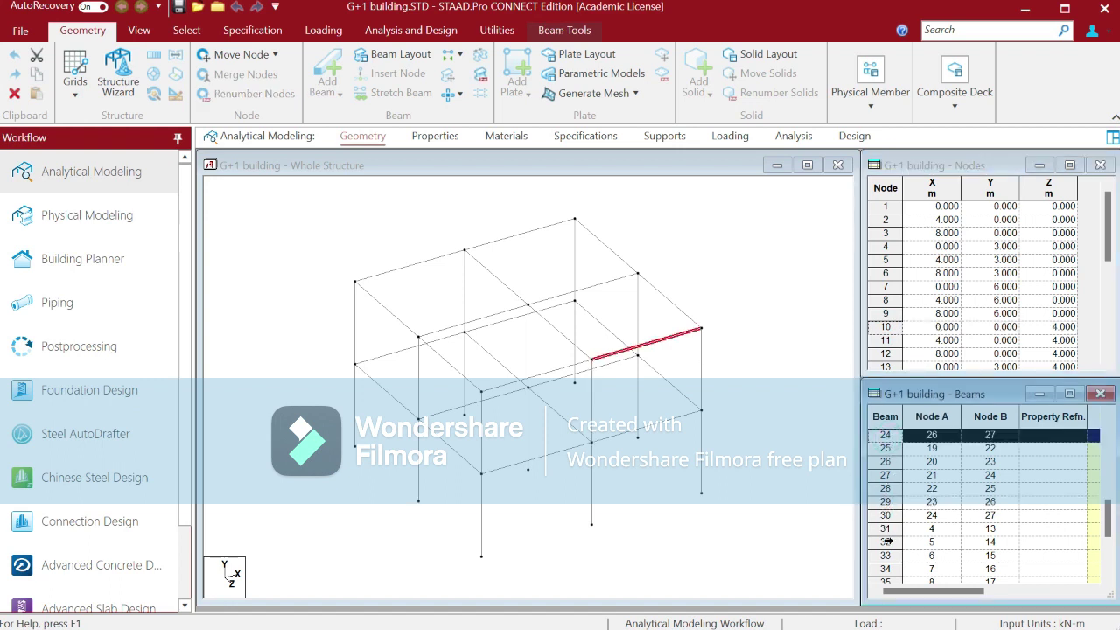
left_click(887, 556)
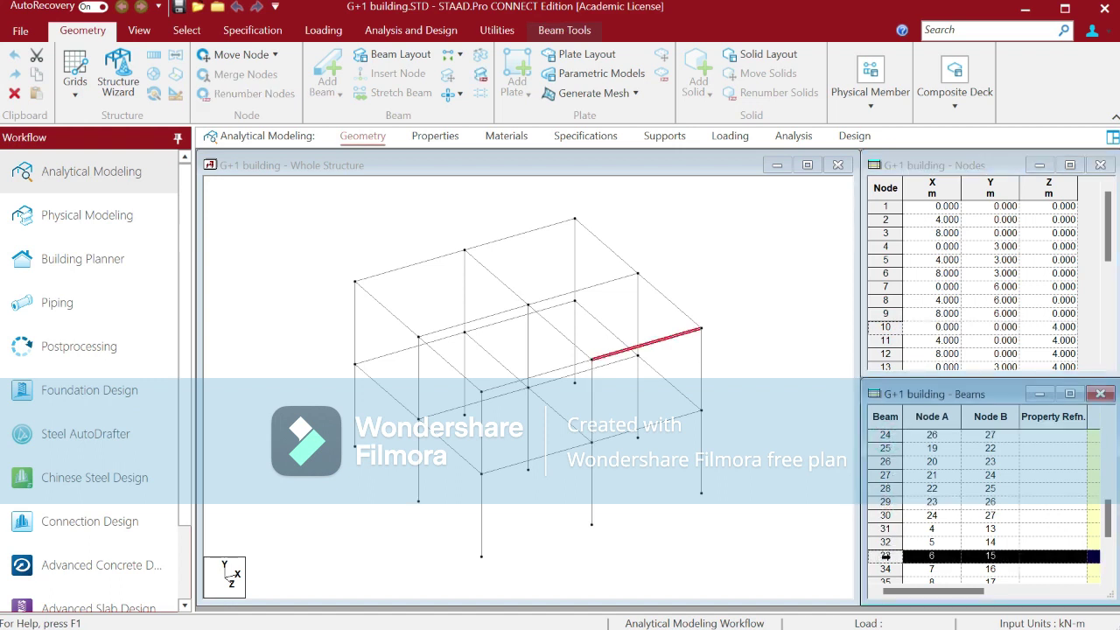
left_click(758, 374)
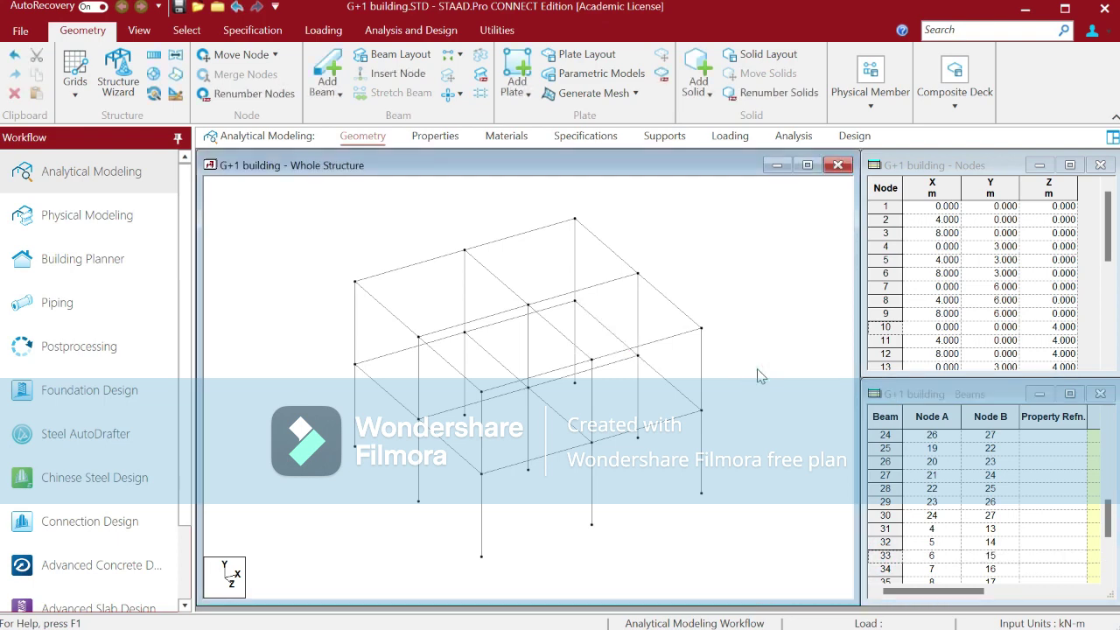
- Define a rectangular concrete section property with YD 0.35 m and ZD 0.35 m
left_click(436, 140)
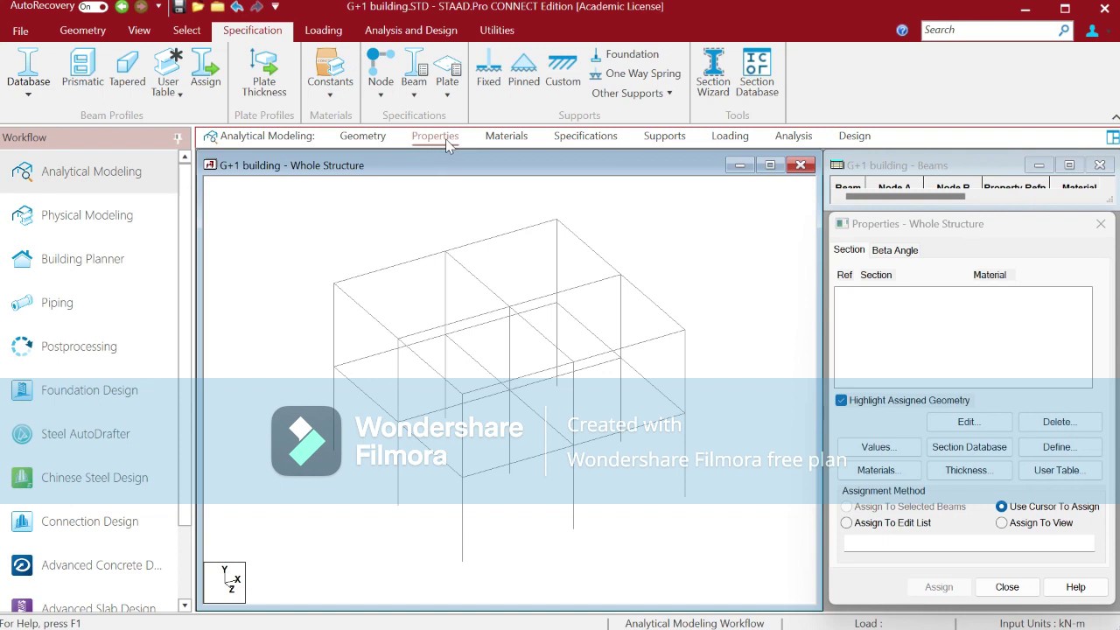
left_click(1059, 446)
left_click(429, 248)
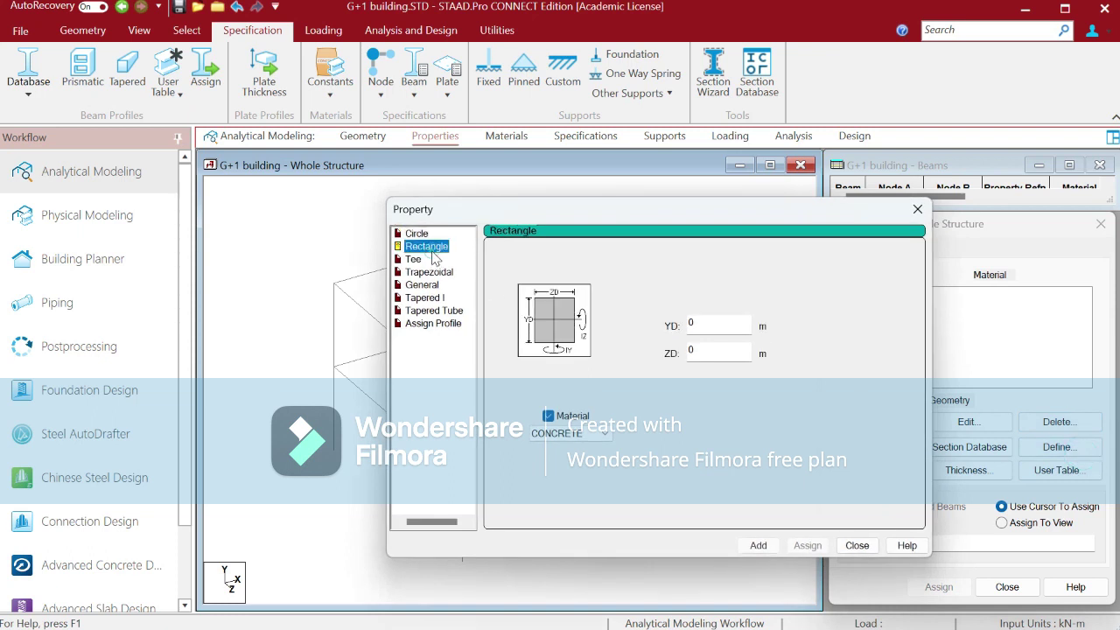
left_click(722, 324)
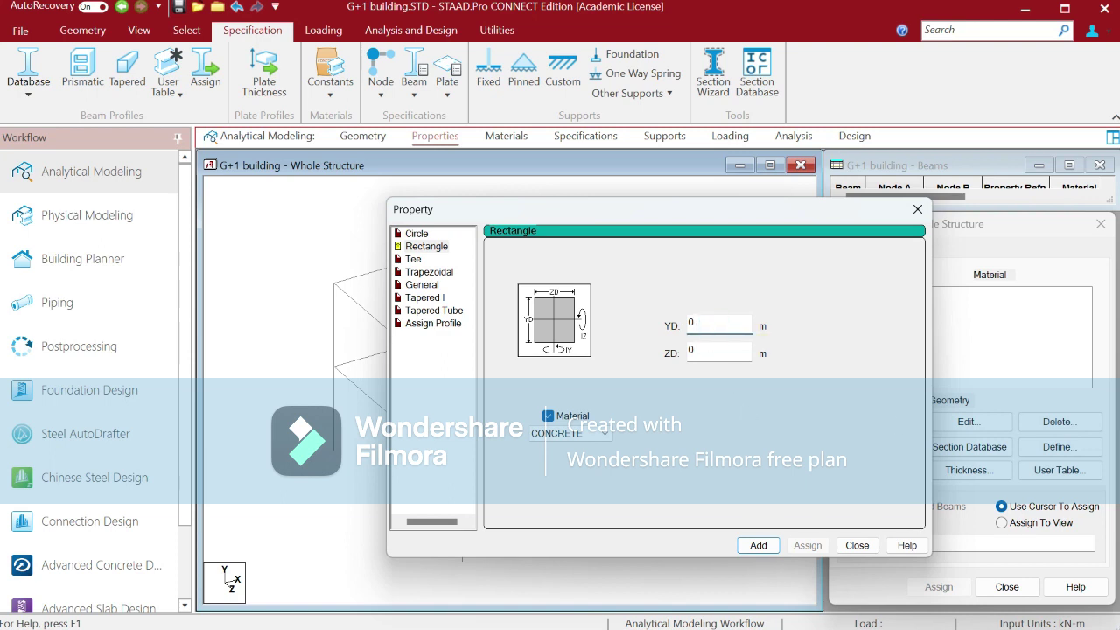
type(".35")
key("Tab")
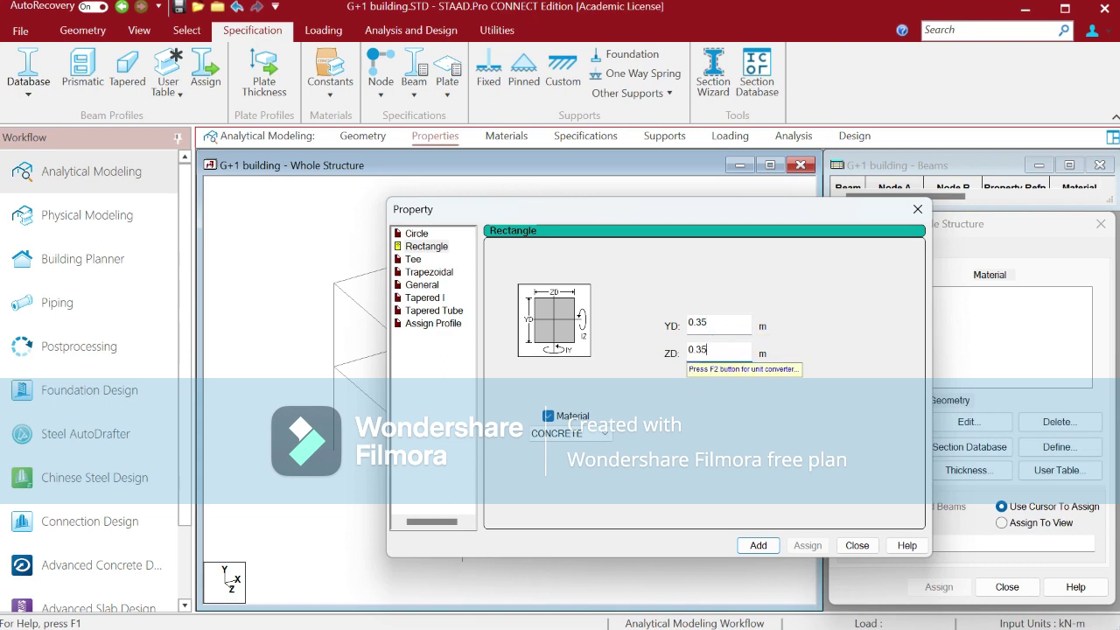
left_click(759, 546)
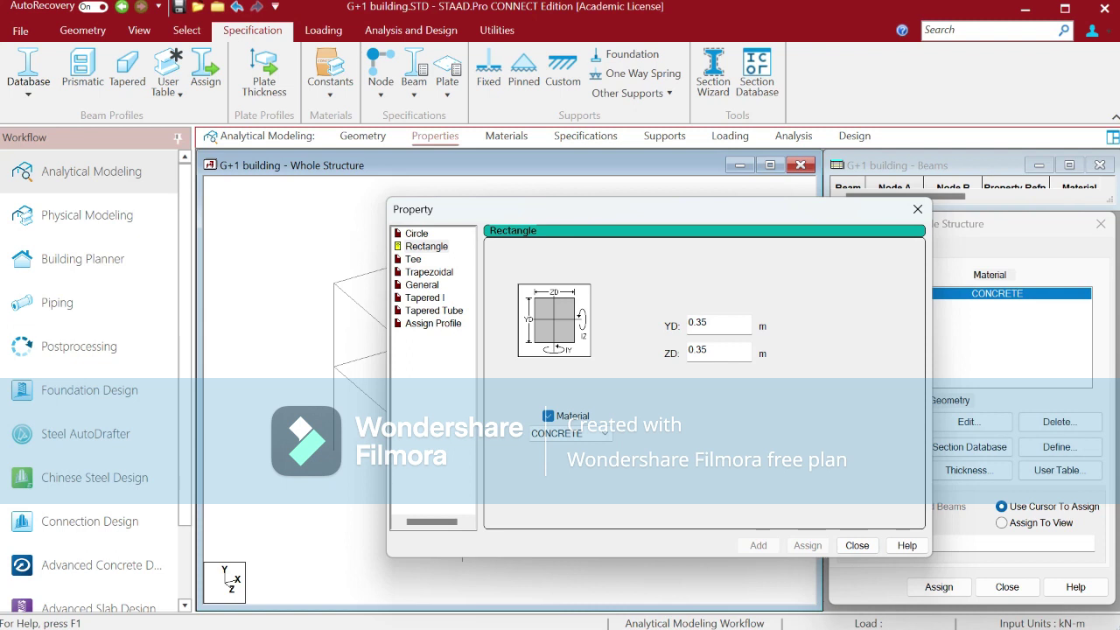
left_click(857, 545)
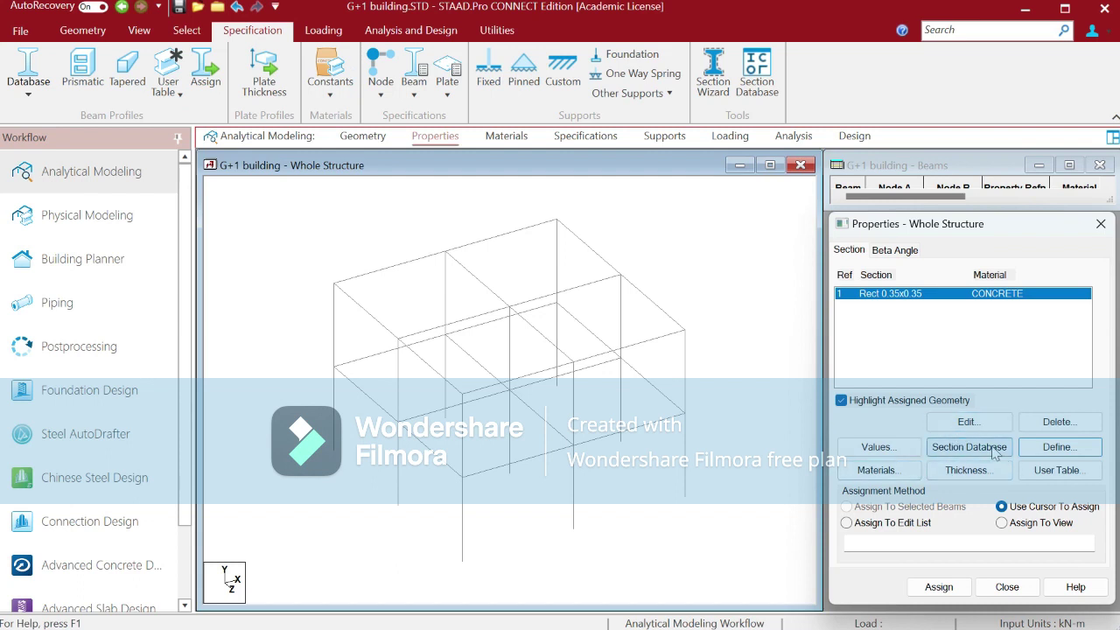
left_click(1057, 447)
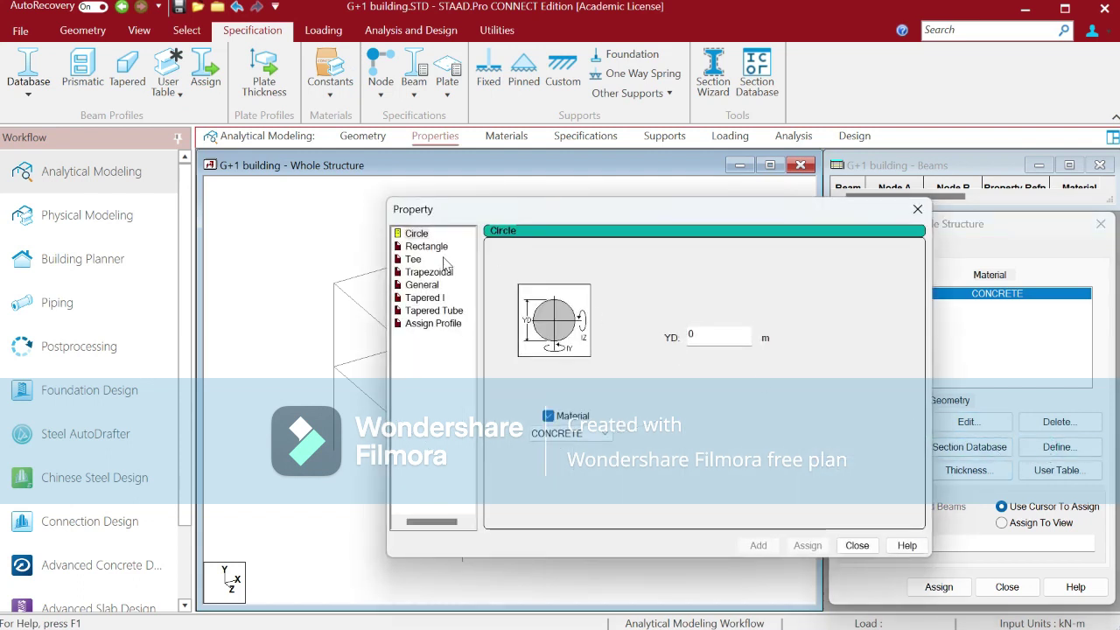
left_click(918, 209)
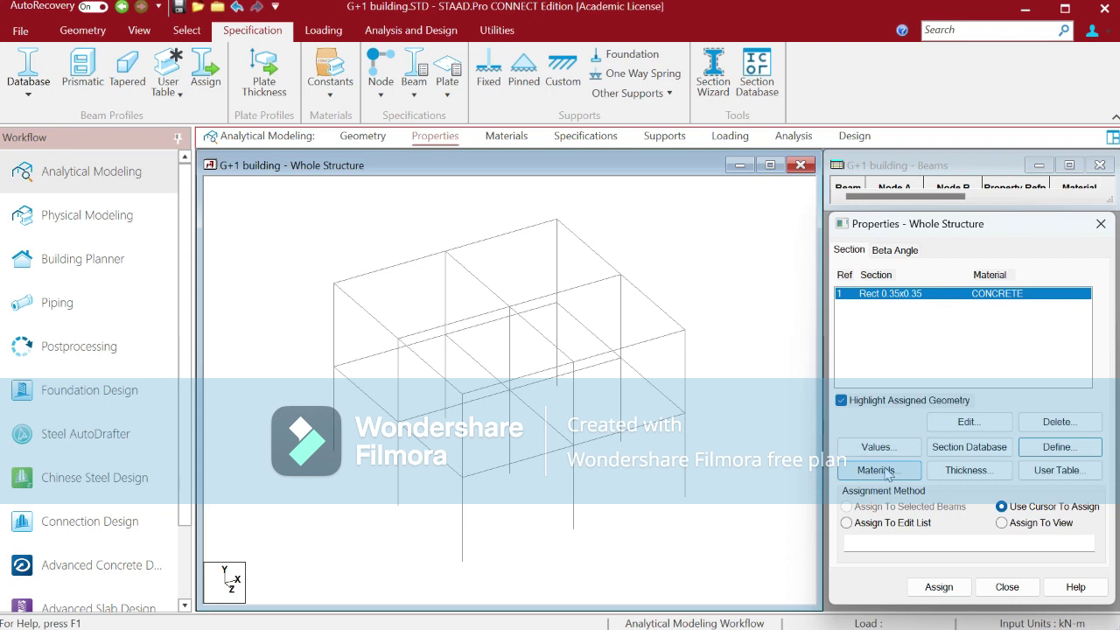
- Define a concrete plate thickness property of 0.12 m at all four nodes
left_click(966, 470)
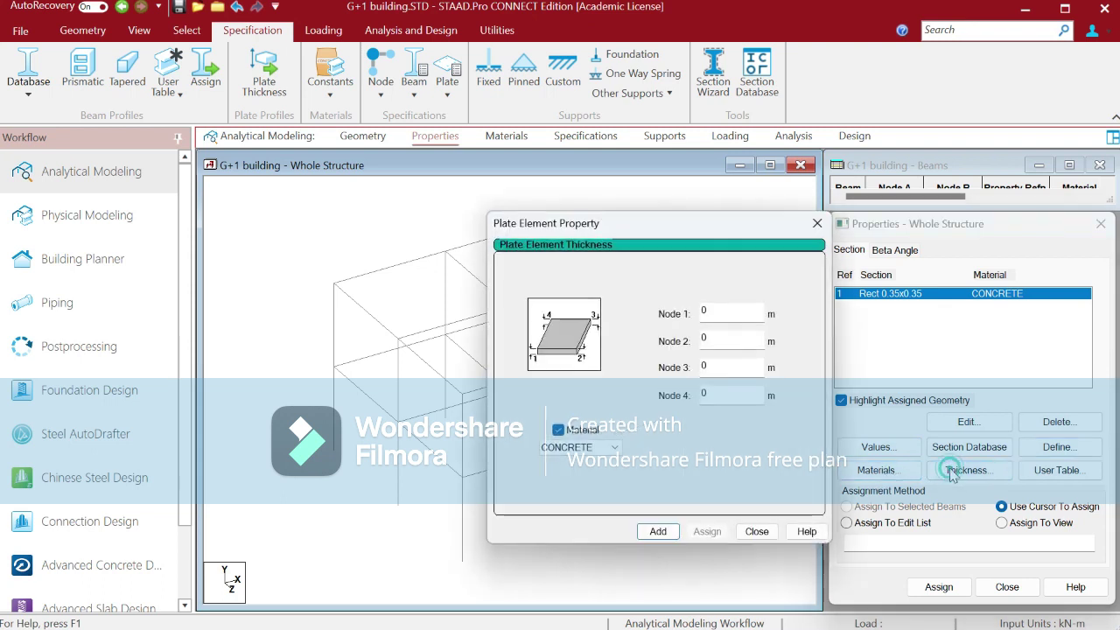
left_click(729, 313)
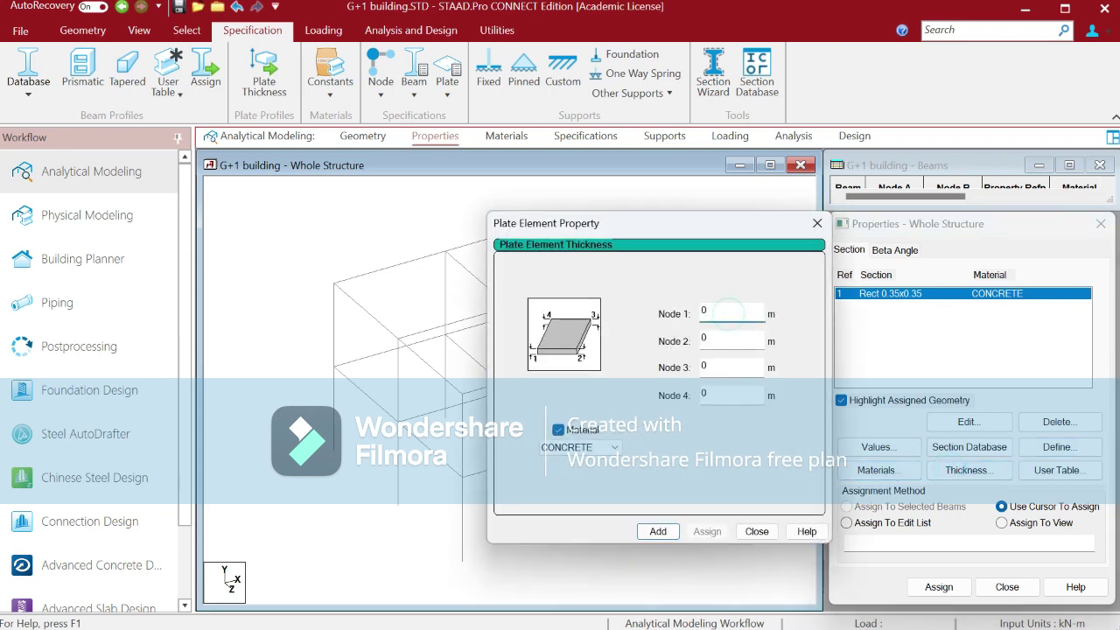
type("2")
left_click(658, 531)
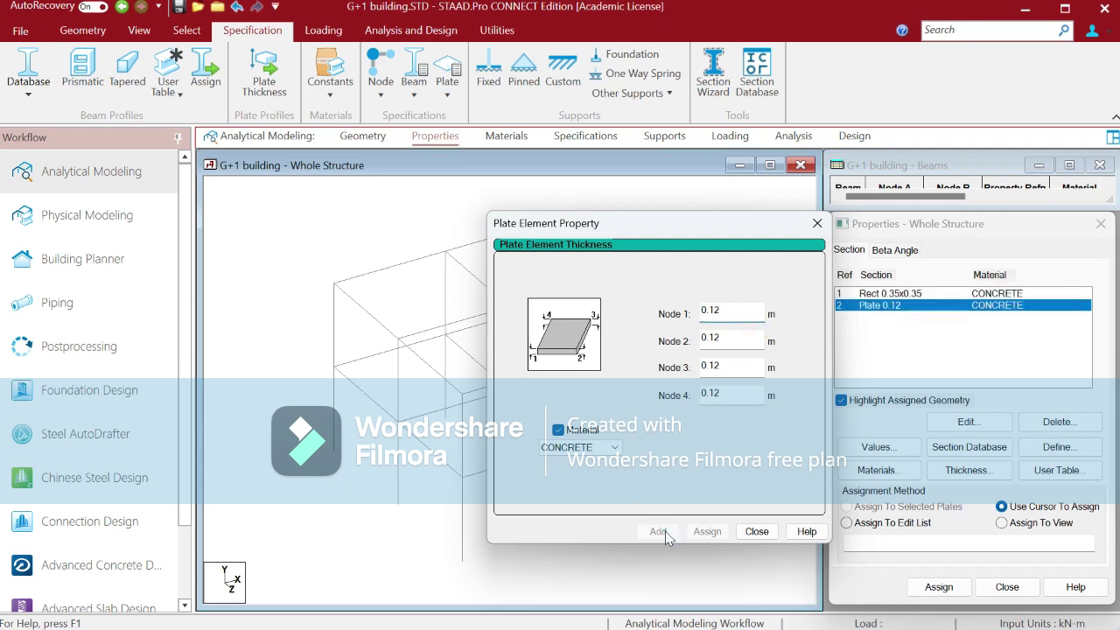
left_click(758, 531)
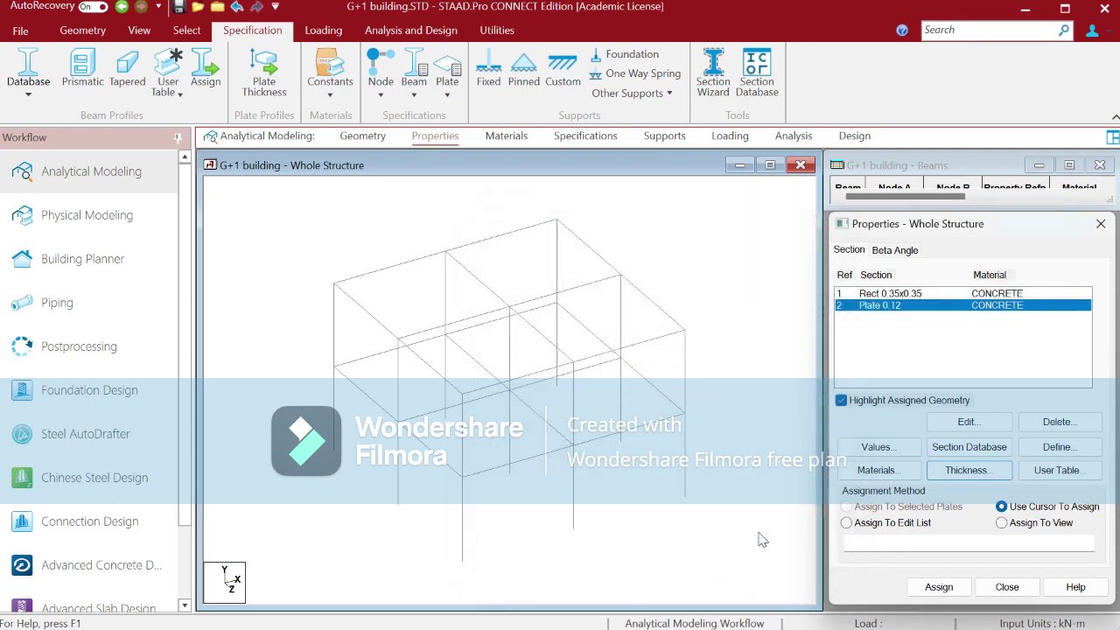
- Assign the Rect 0.35x0.35 concrete section to all beams and columns of the frame
left_click(862, 295)
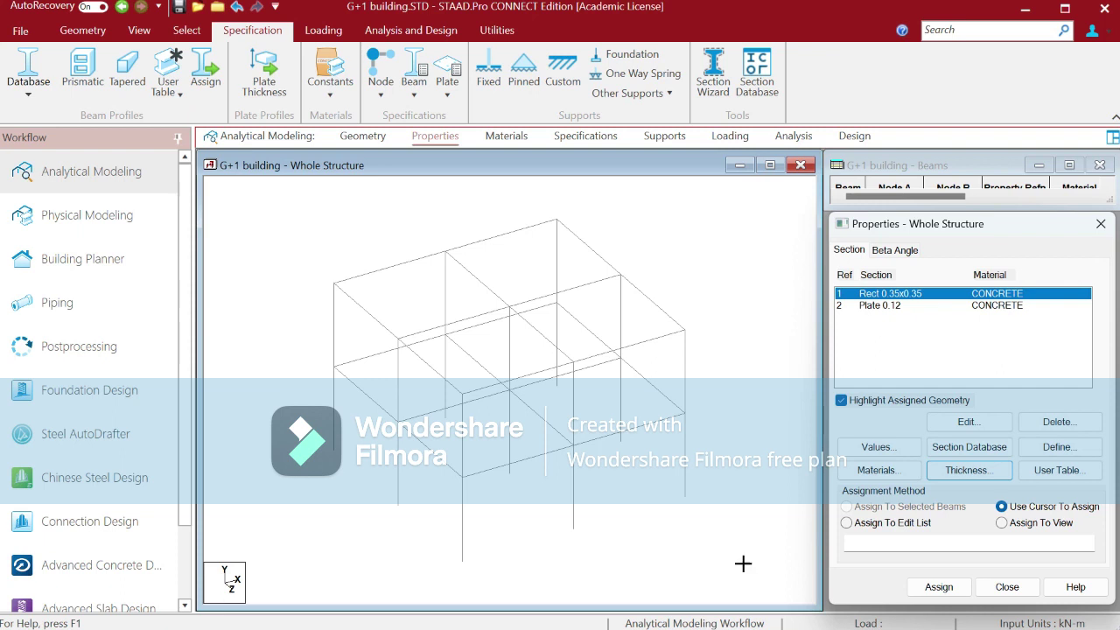
left_click_drag(744, 563, 278, 220)
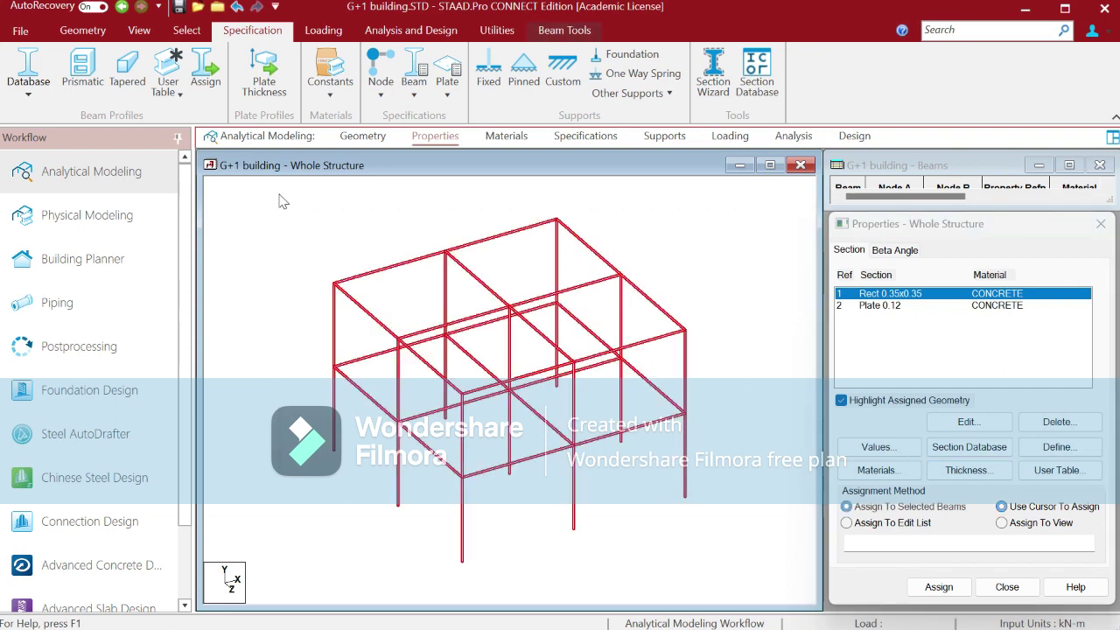
left_click(939, 586)
left_click(987, 461)
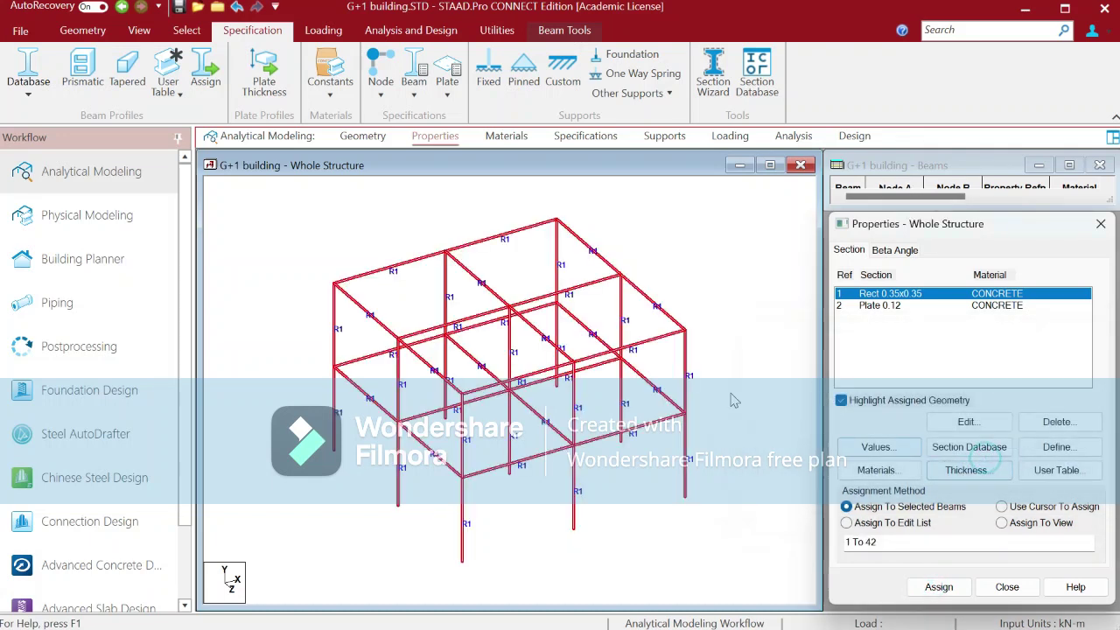
left_click(744, 364)
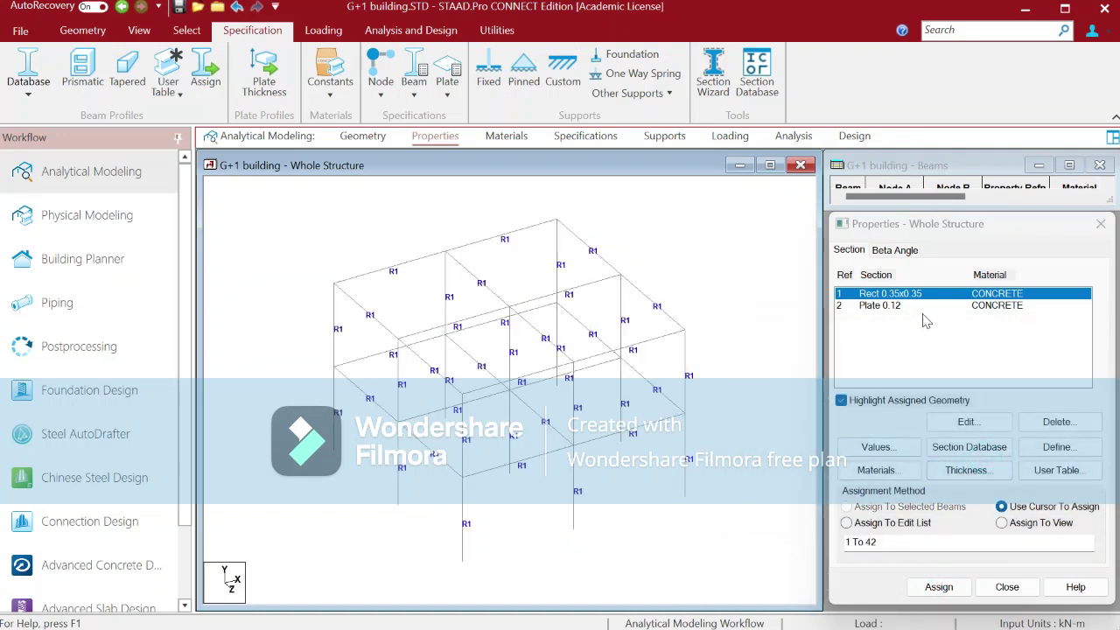
double_click(981, 300)
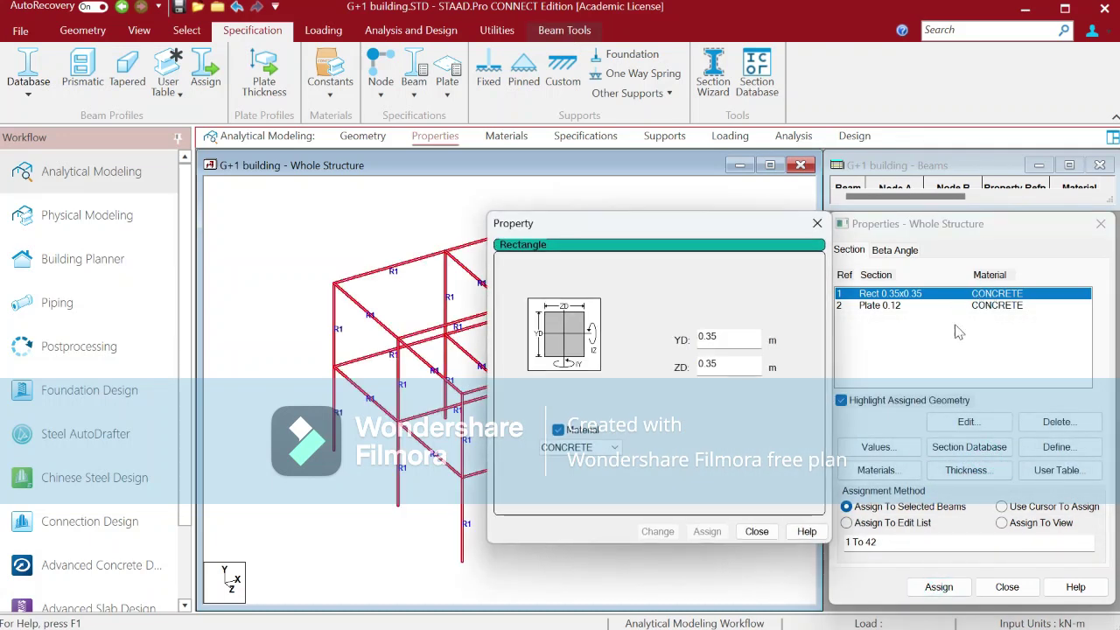
left_click(758, 531)
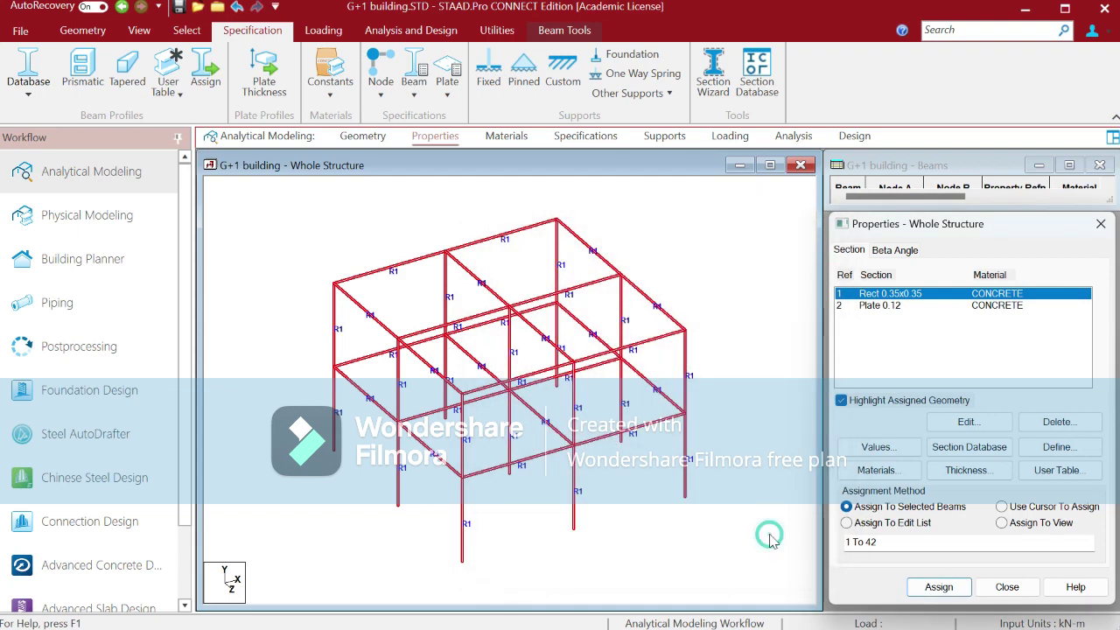
- Add a four-node plate spanning the four outer corner nodes of the roof level
left_click(876, 307)
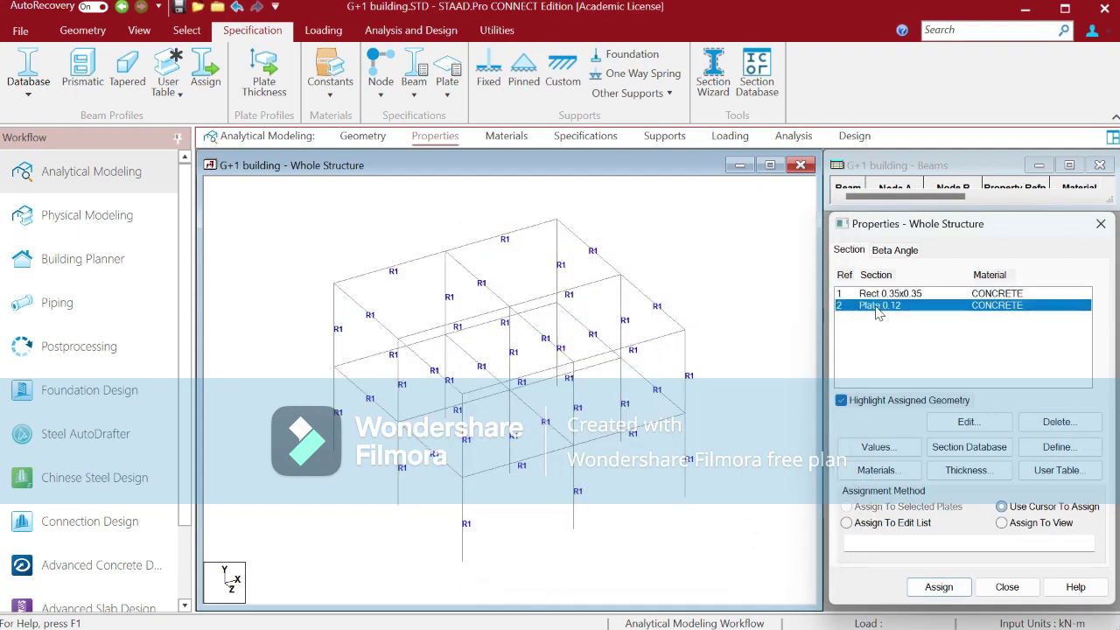
left_click(186, 29)
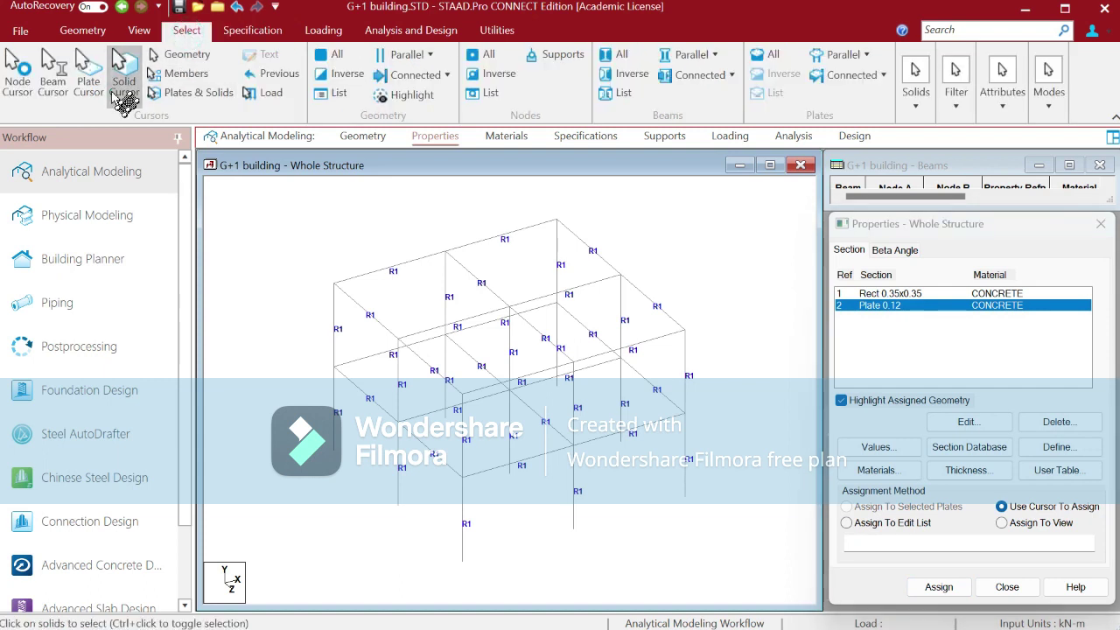
left_click(88, 83)
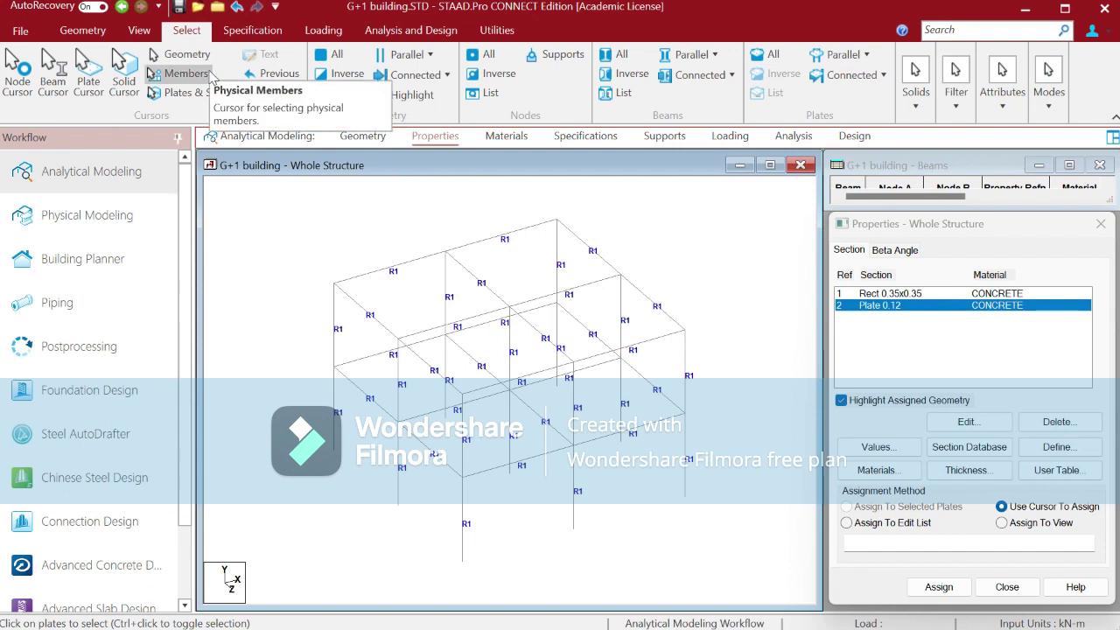
left_click(88, 31)
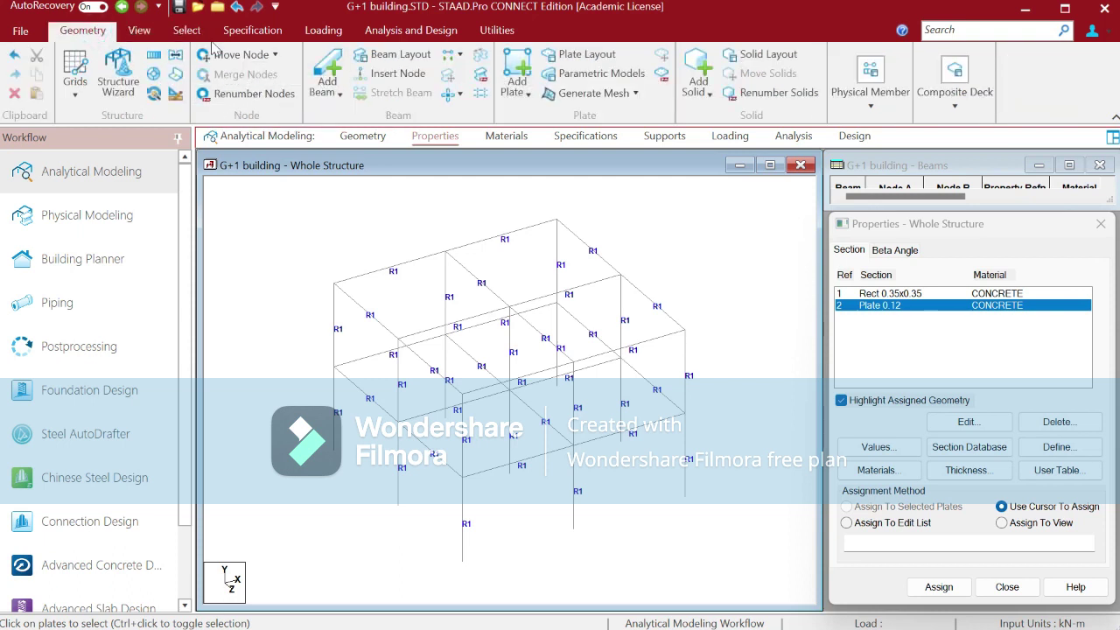
left_click(518, 70)
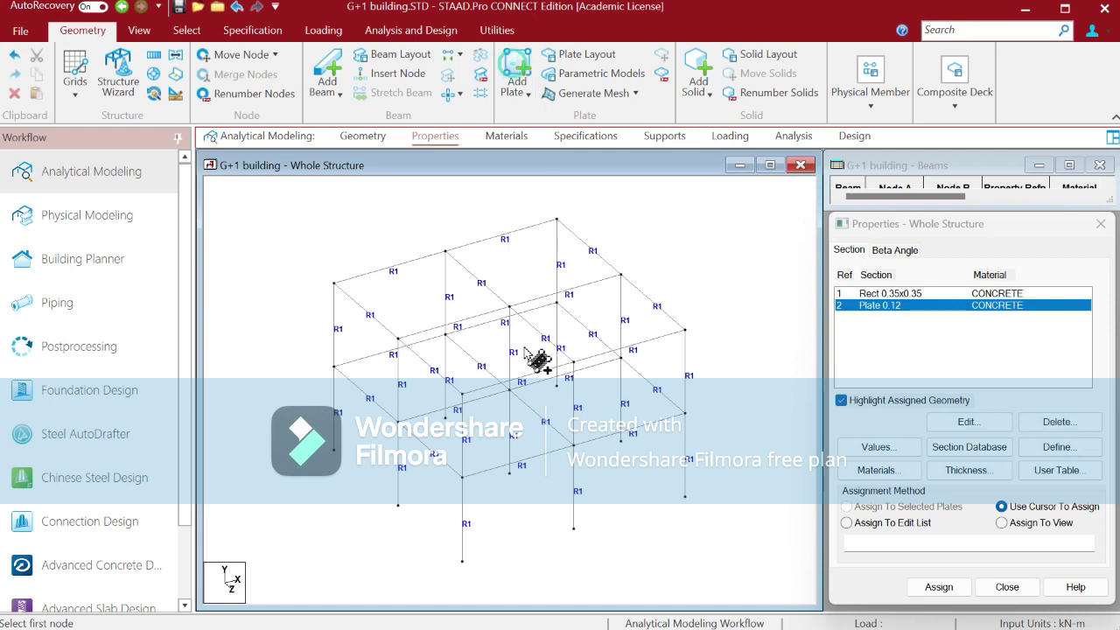
left_click(462, 393)
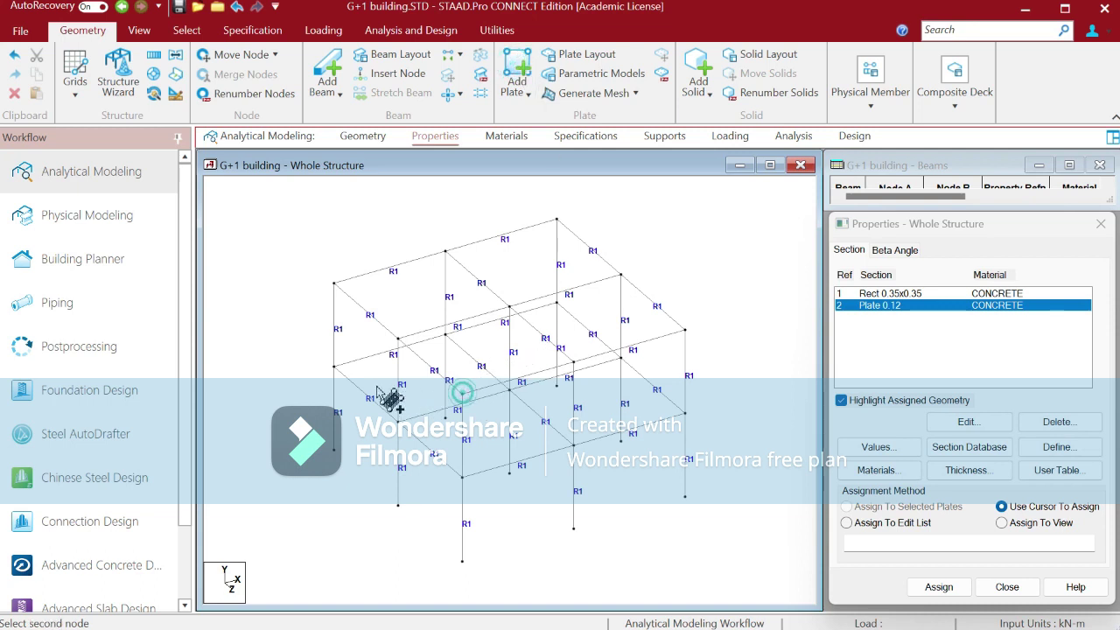
left_click(334, 284)
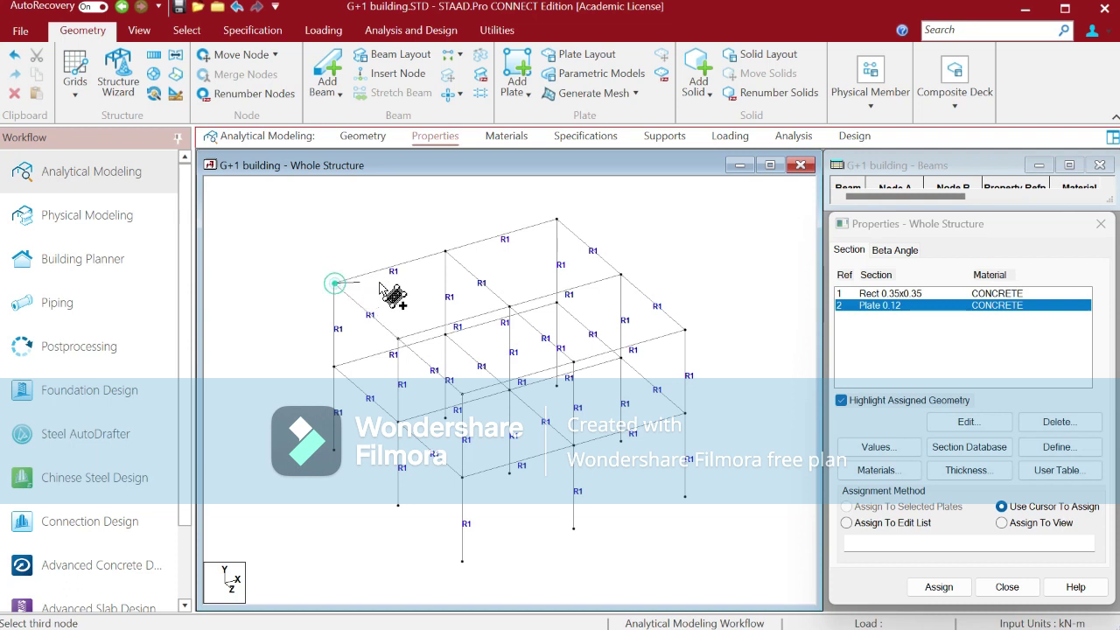
left_click(557, 222)
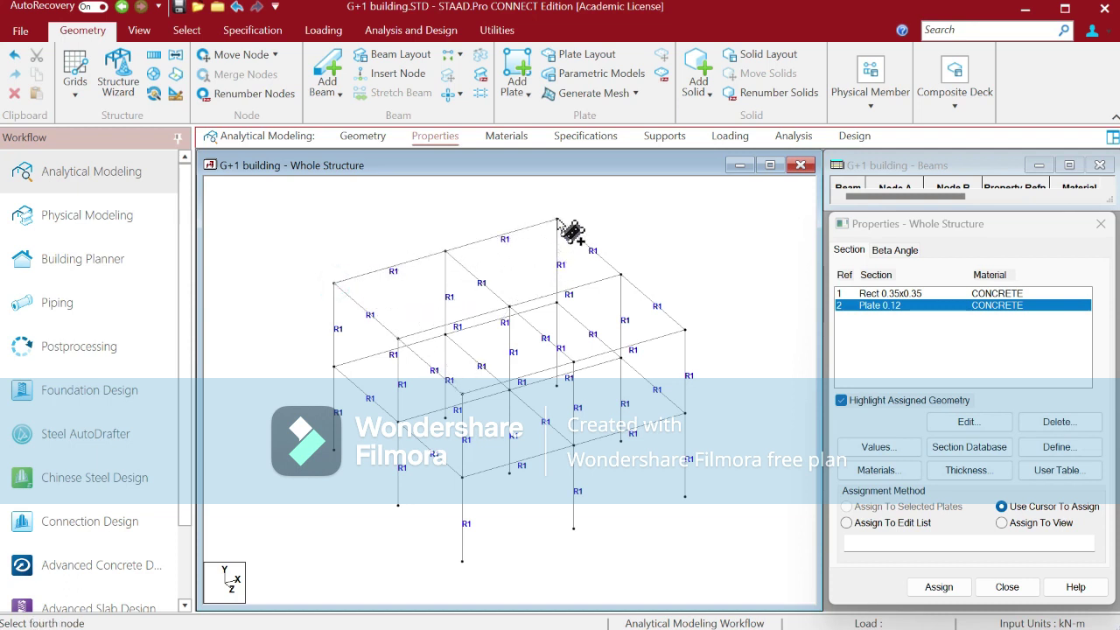
left_click(686, 331)
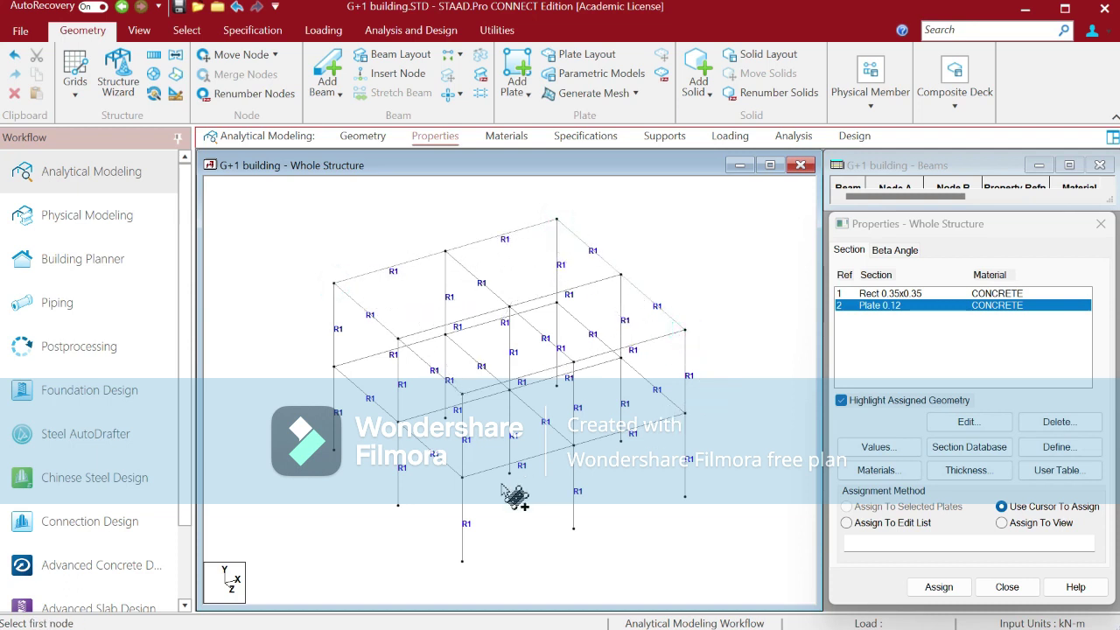
- Add a four-node plate spanning the four outer corner nodes of the first-floor level
left_click(463, 478)
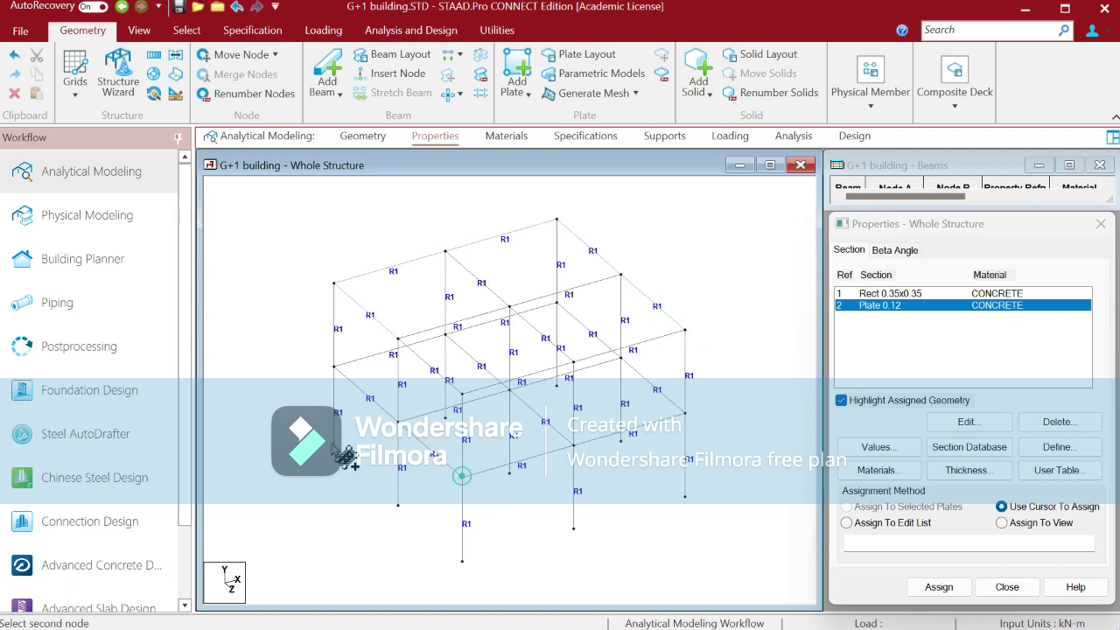
left_click(333, 367)
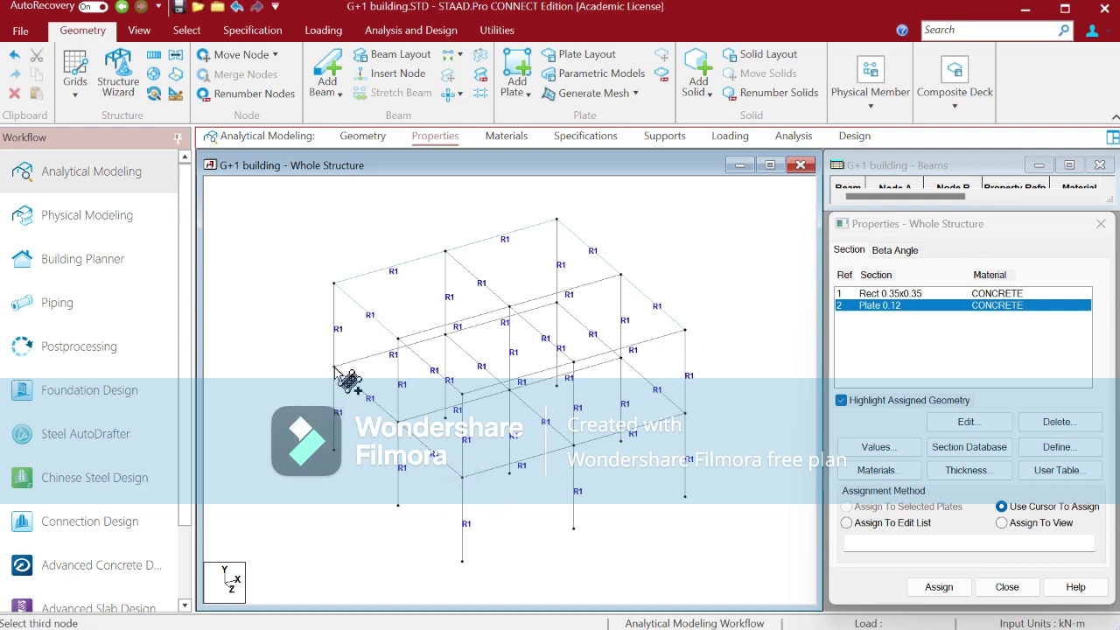
left_click(569, 316)
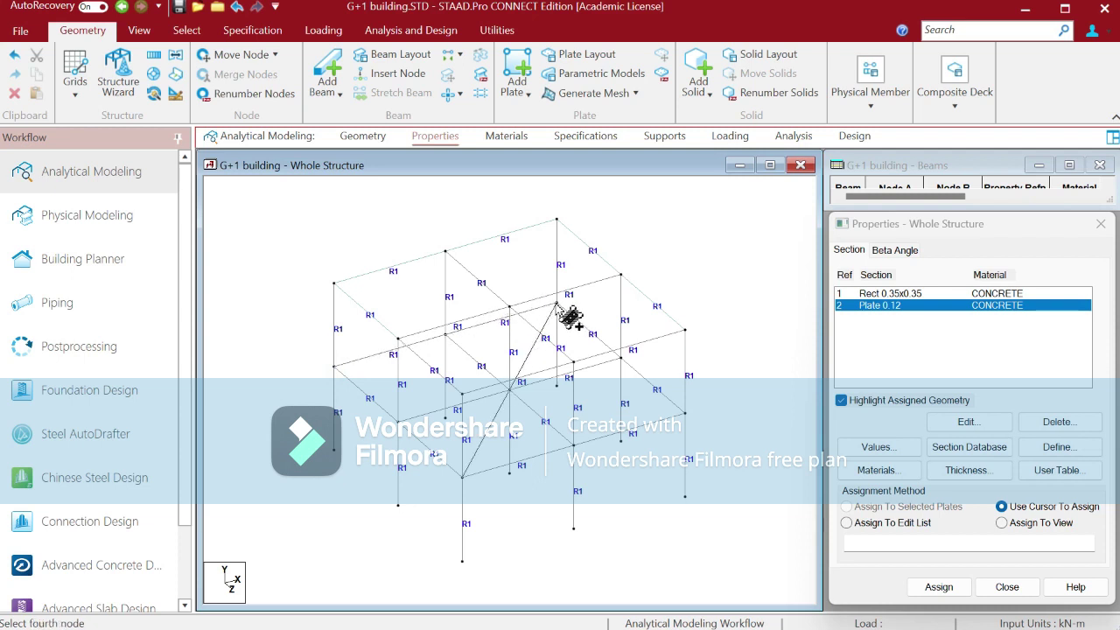
left_click(683, 411)
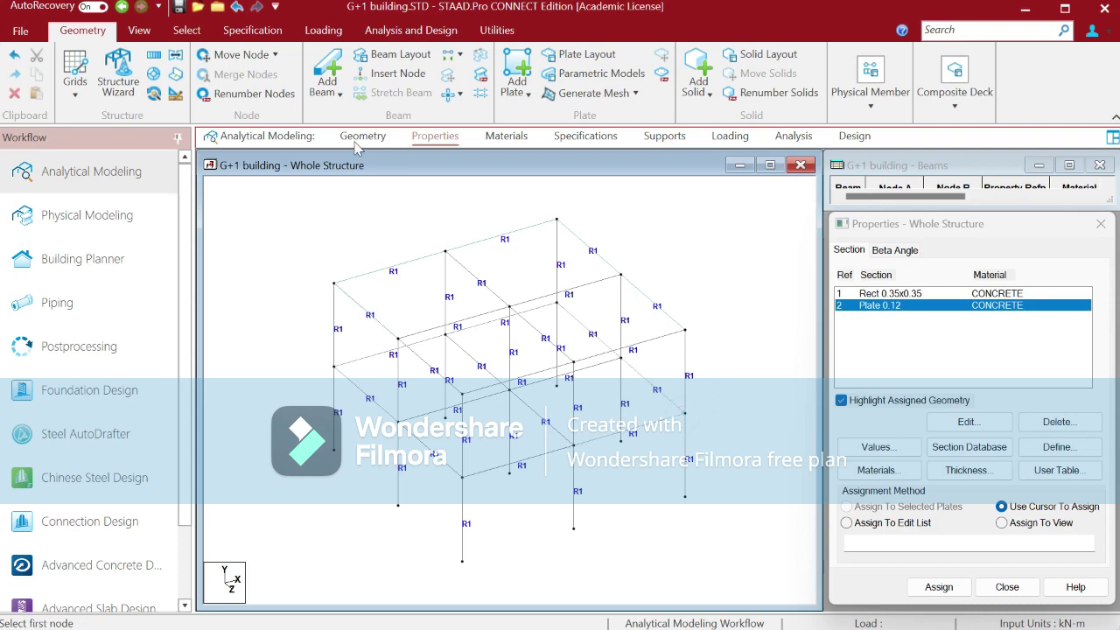
- Assign the Plate 0.12 thickness property to the selected roof plate
left_click(186, 30)
left_click(100, 91)
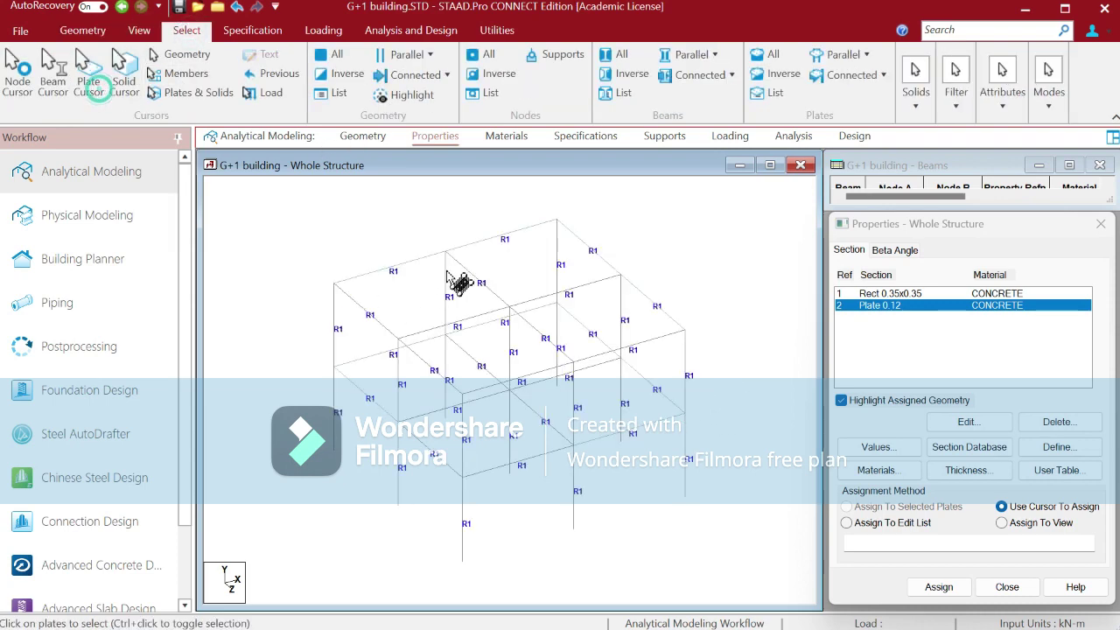
left_click(528, 268)
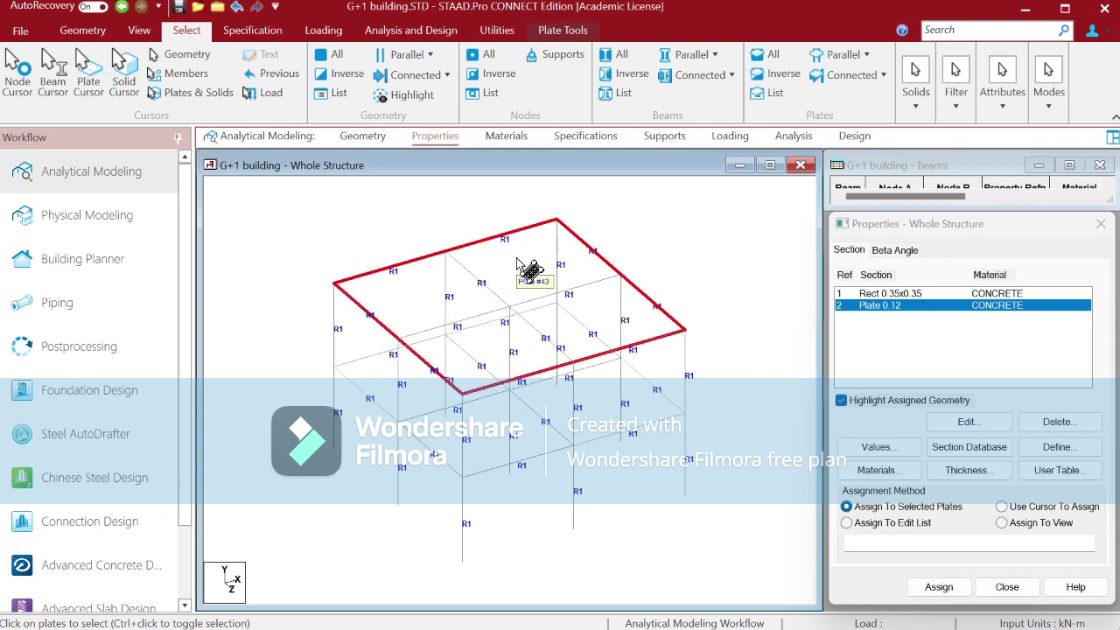
left_click(492, 434)
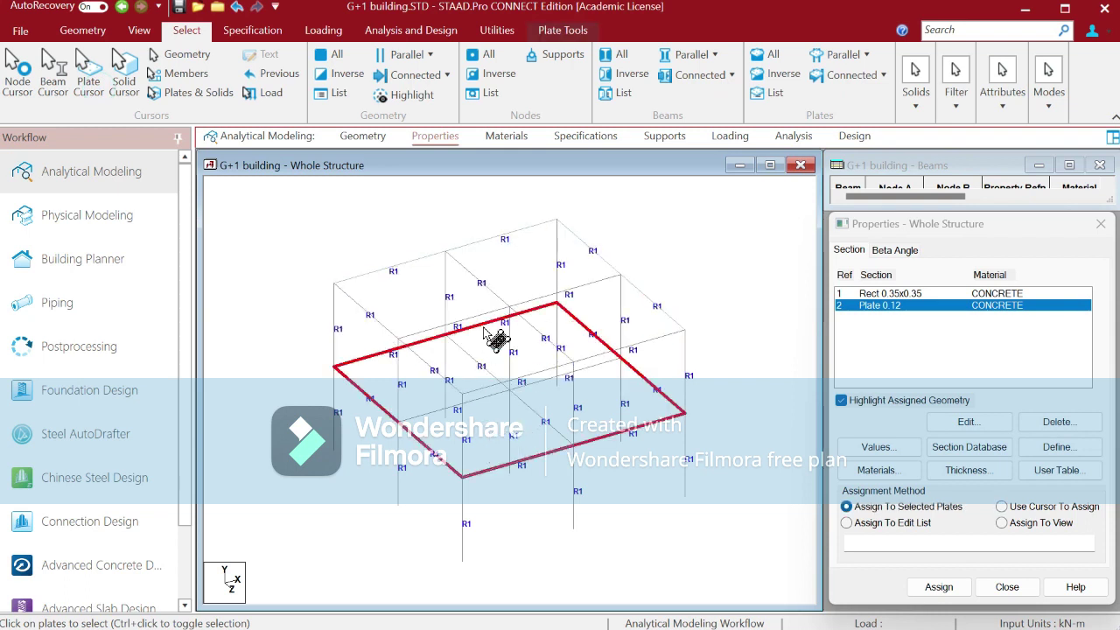
left_click(510, 268)
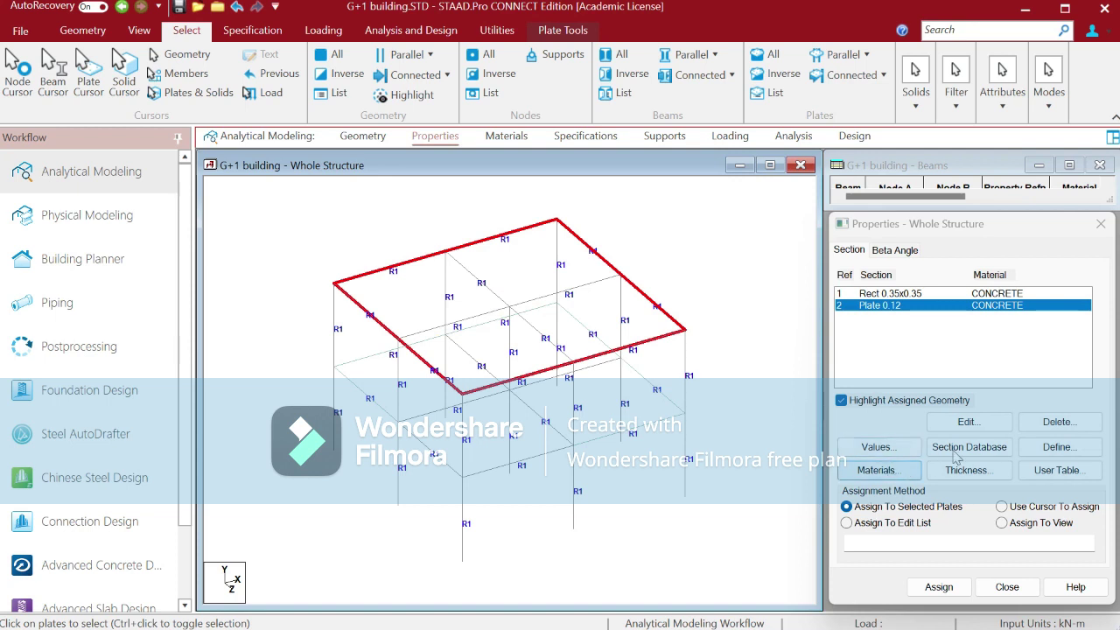
left_click(942, 586)
left_click(993, 463)
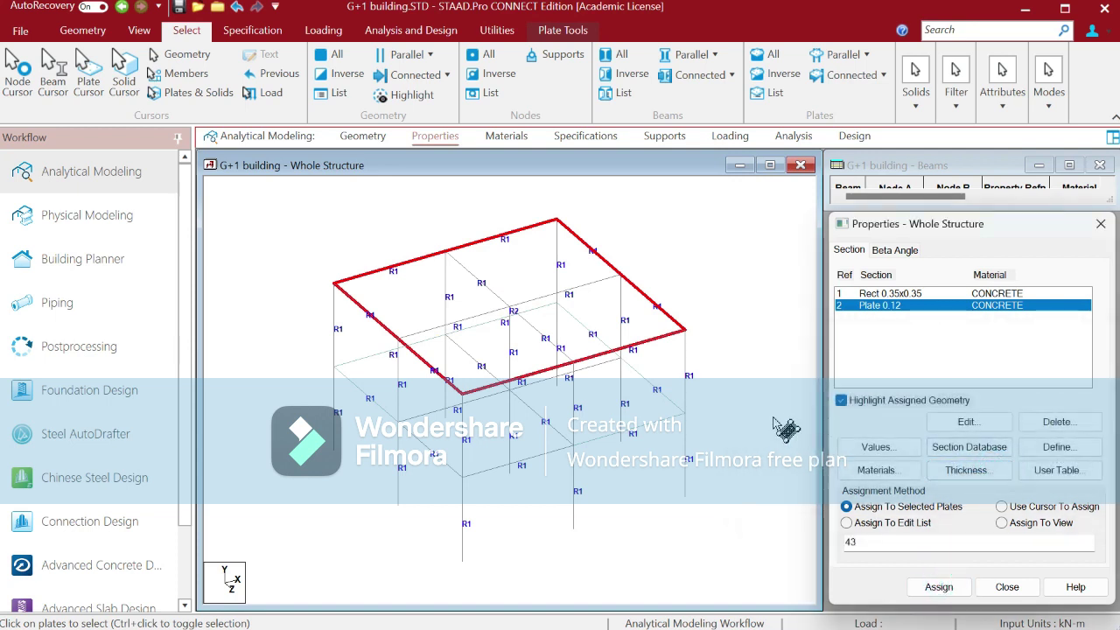
- Assign the Plate 0.12 thickness property to the selected first-floor plate
left_click(606, 434)
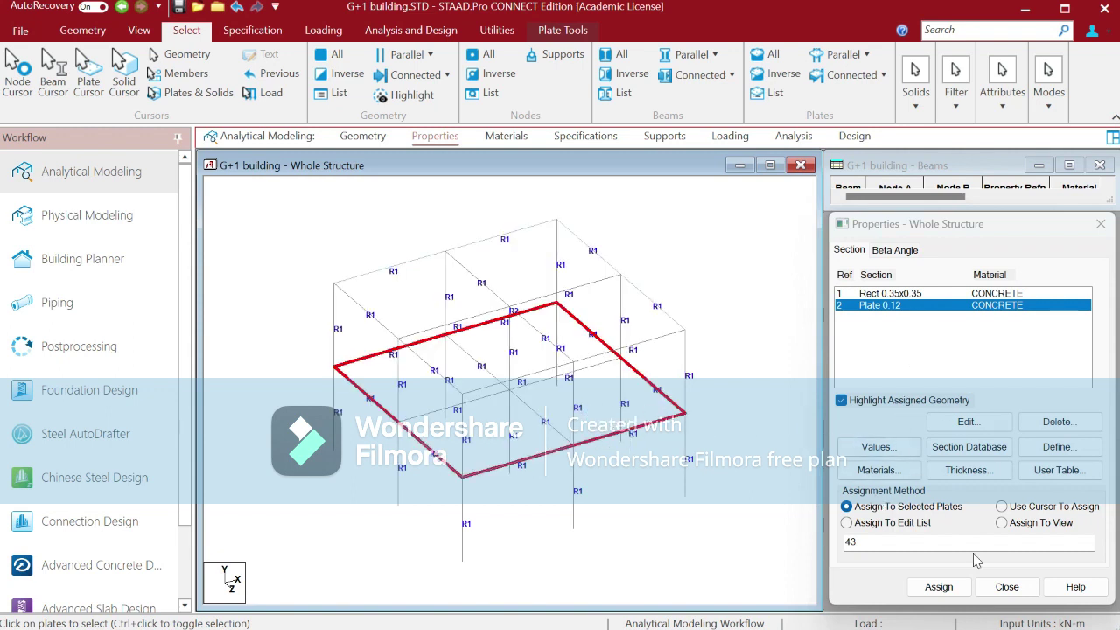
left_click(939, 588)
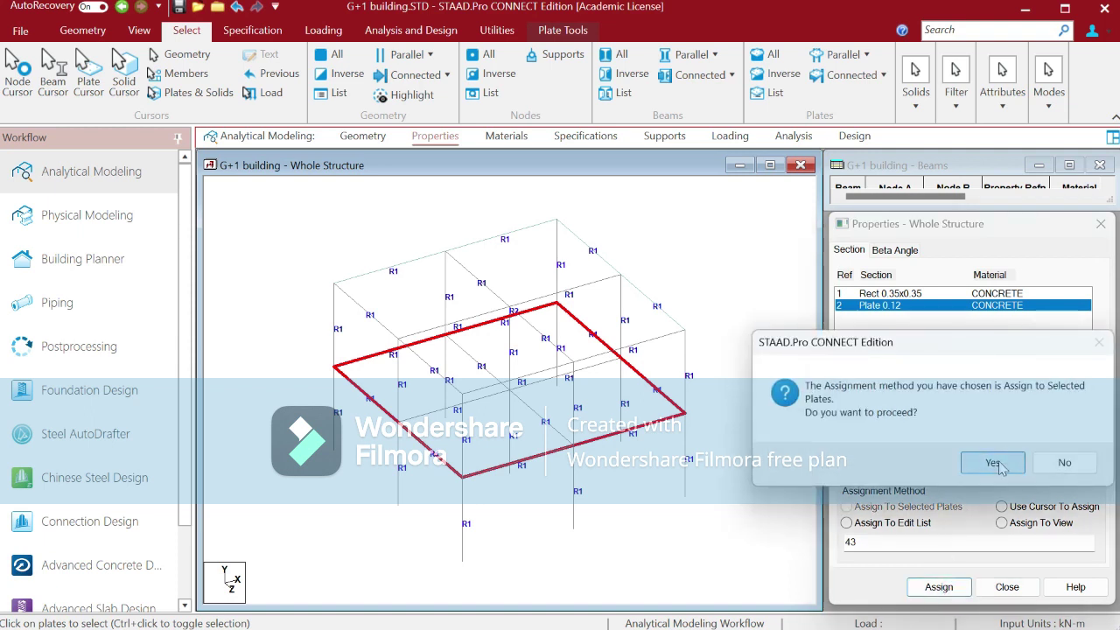
left_click(994, 464)
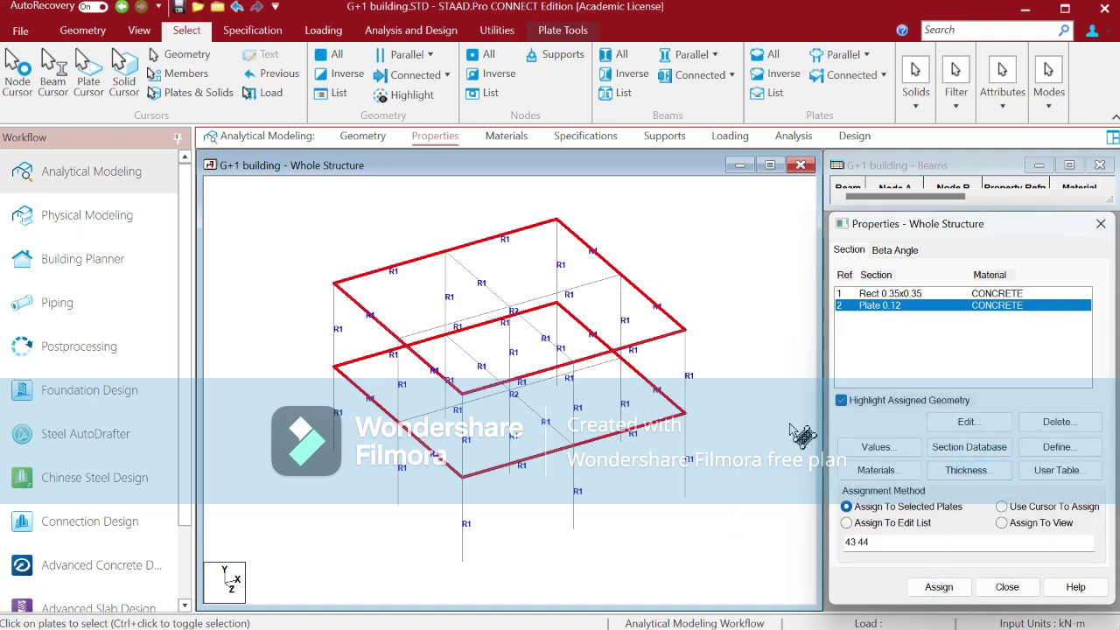
- Generate a quadrilateral plate mesh on the roof and first-floor plates with 4 divisions along every side
left_click(53, 68)
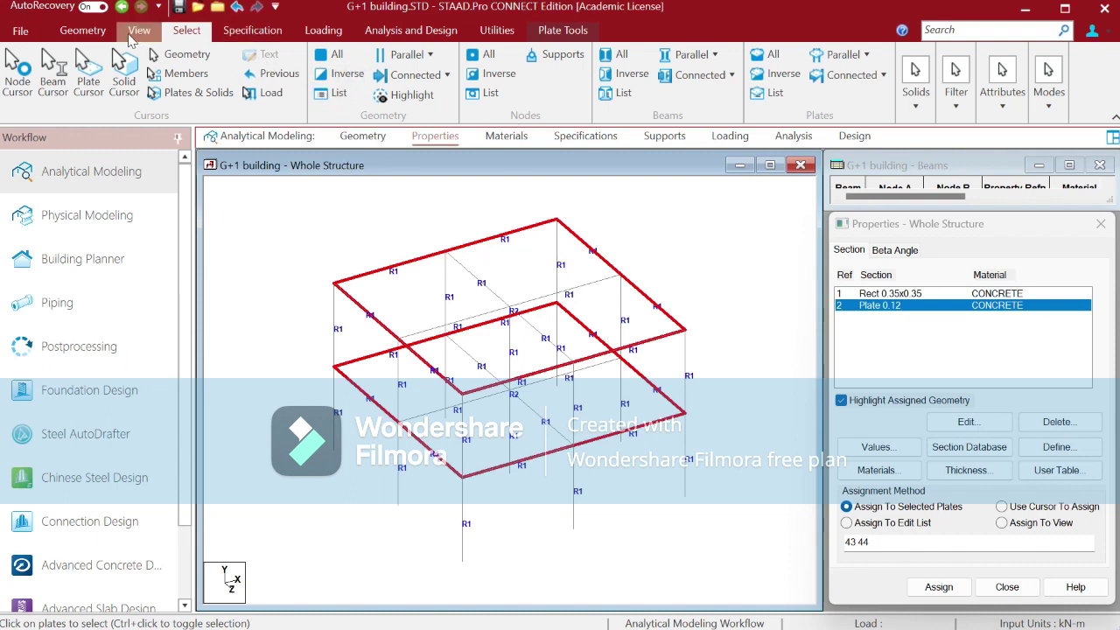
left_click(82, 30)
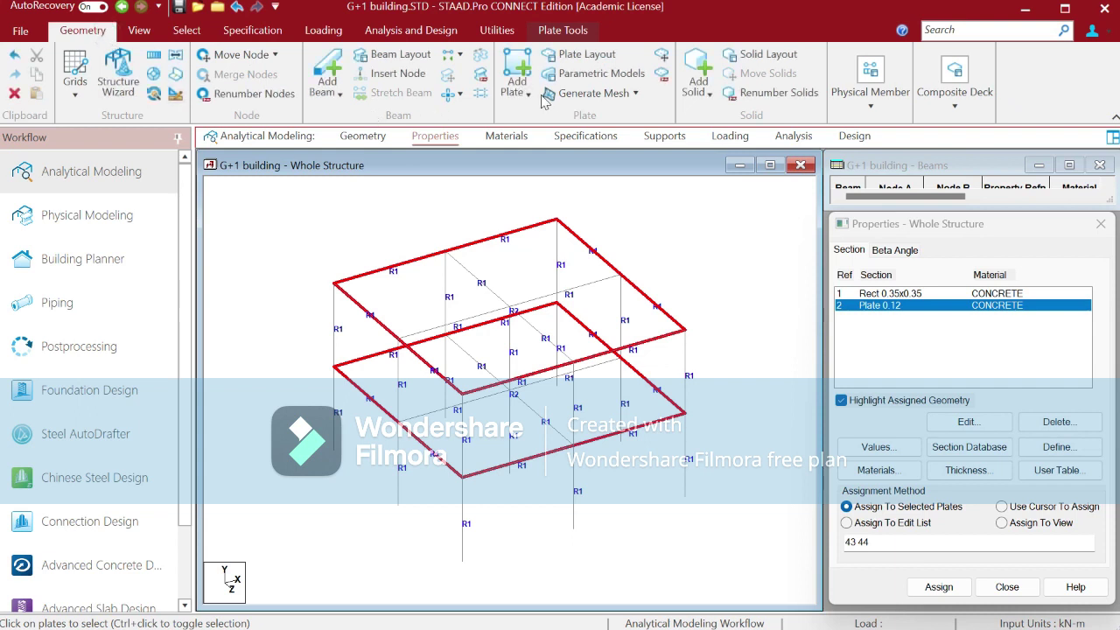
left_click(569, 94)
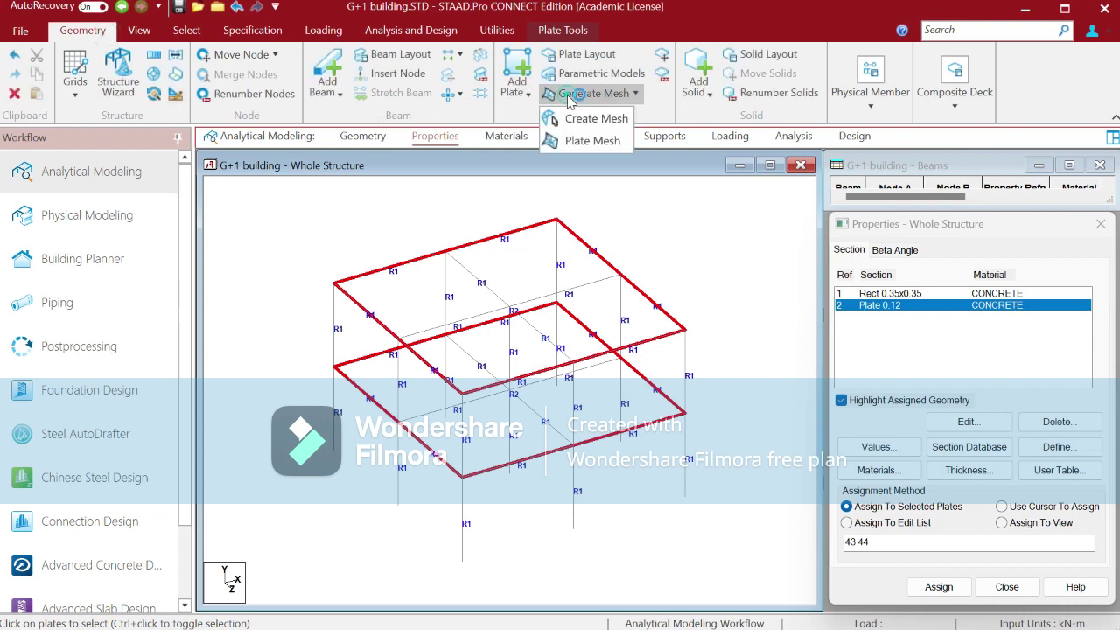
left_click(580, 141)
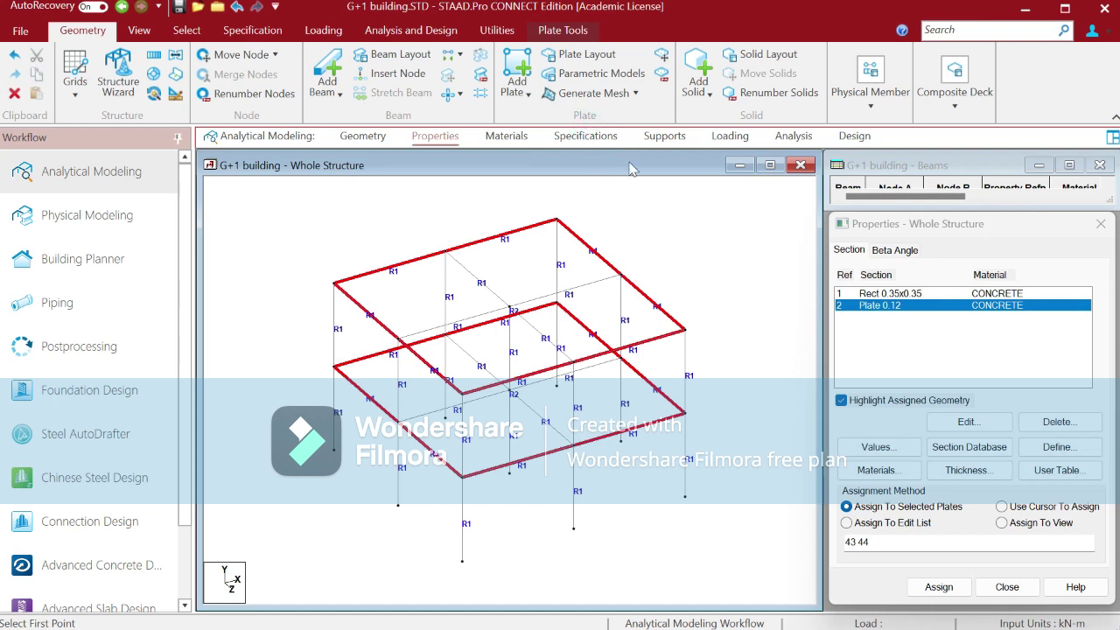
left_click(608, 104)
left_click(607, 138)
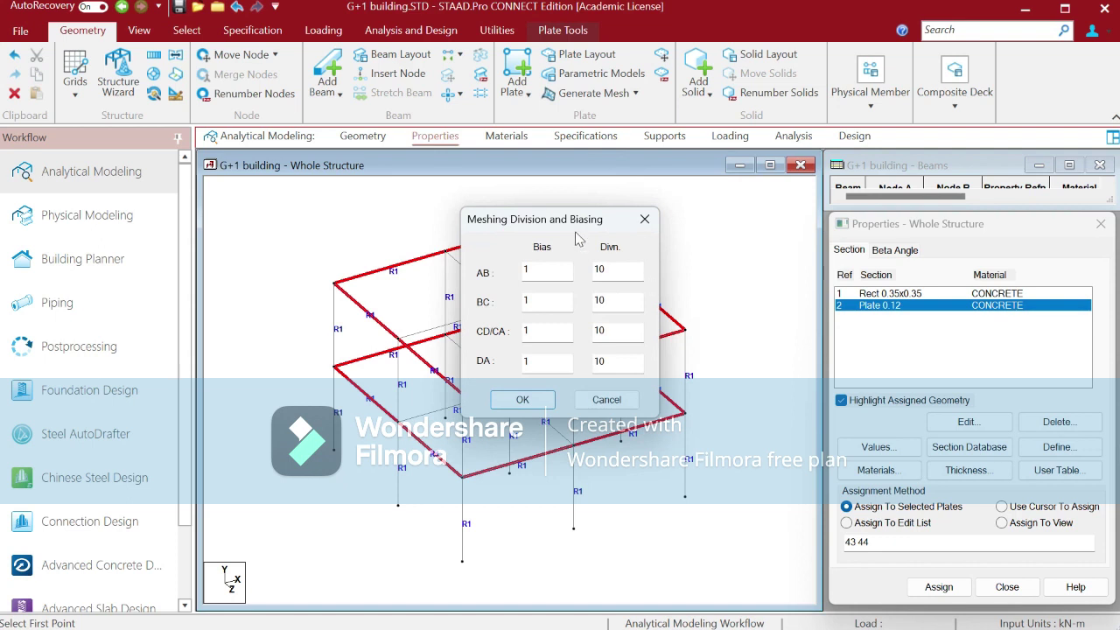
left_click_drag(576, 219, 731, 188)
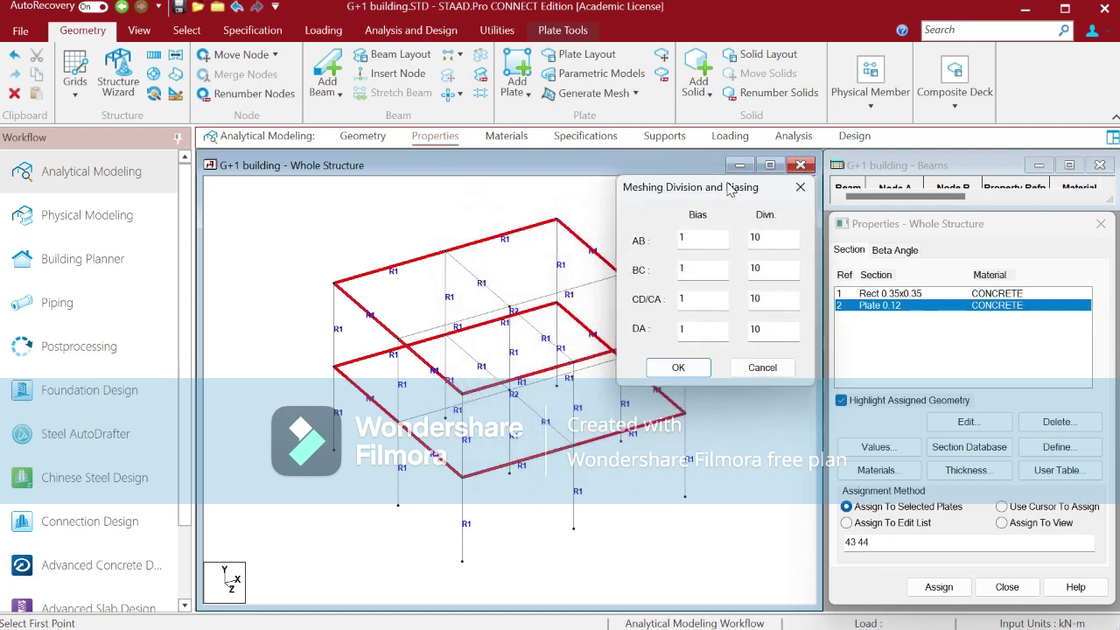
left_click_drag(771, 239, 742, 241)
left_click_drag(782, 264, 749, 299)
type("44")
key("Tab")
type("4")
left_click(685, 373)
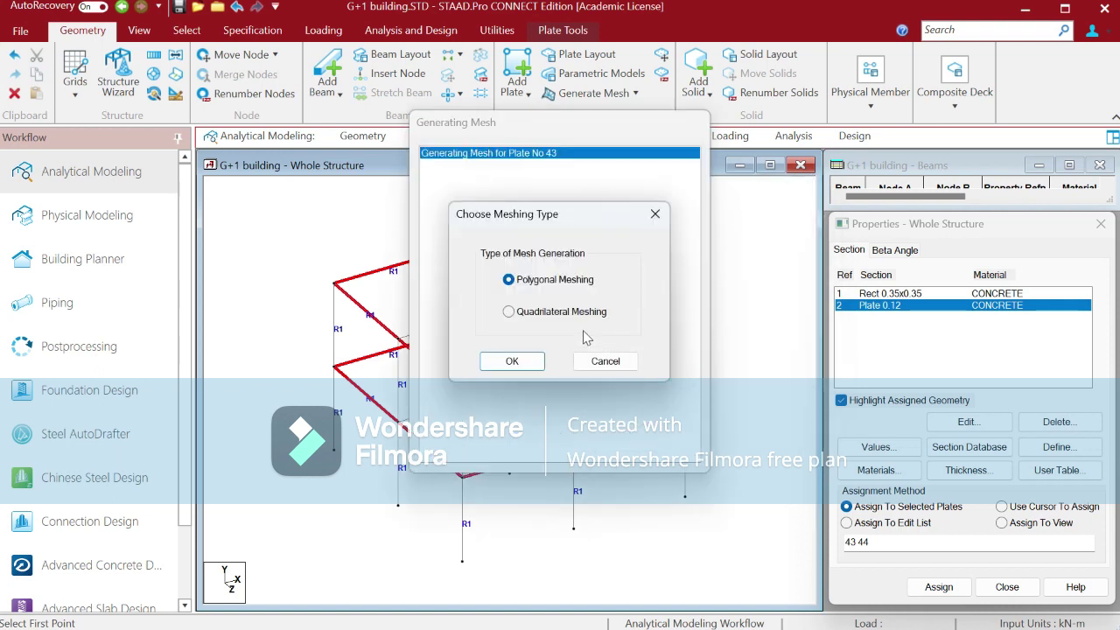
left_click(551, 315)
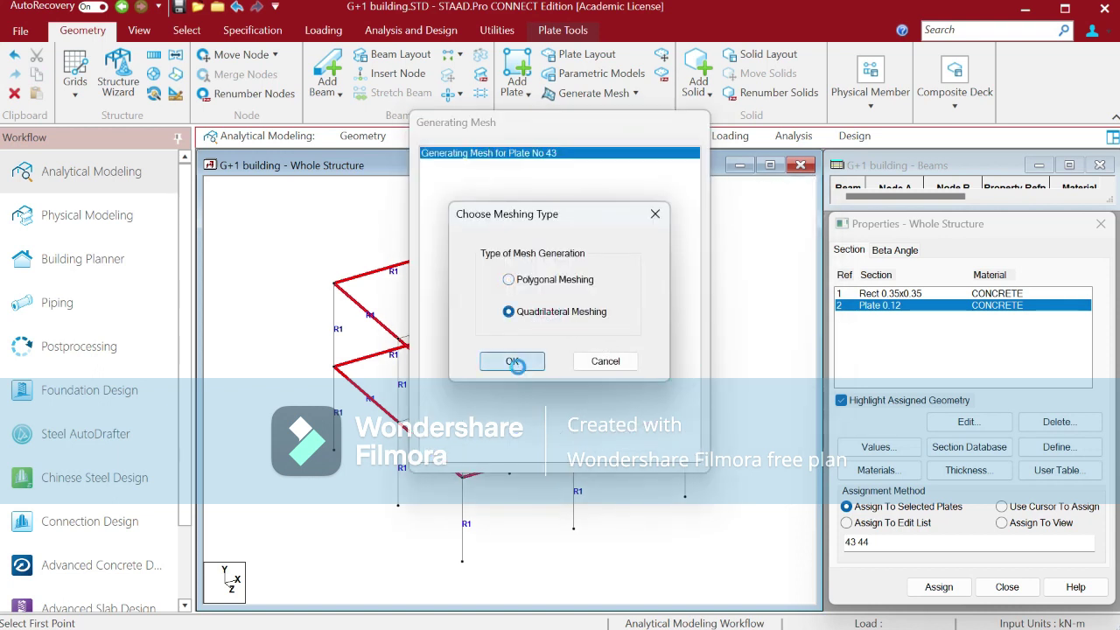
left_click(513, 359)
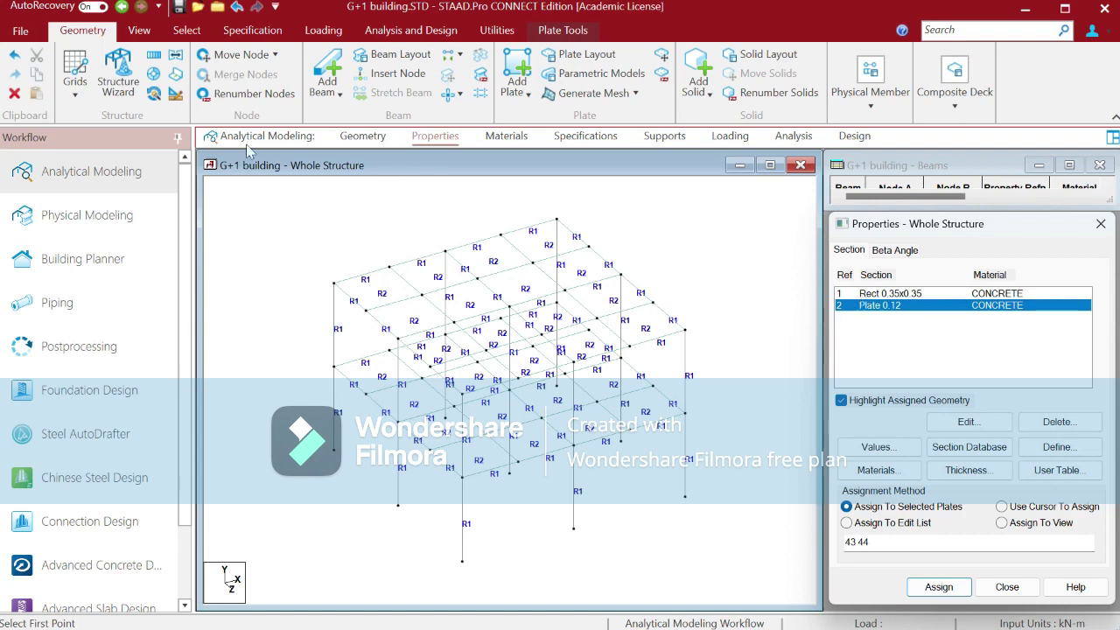
- Review the isotropic material properties defined for CONCRETE
left_click(187, 30)
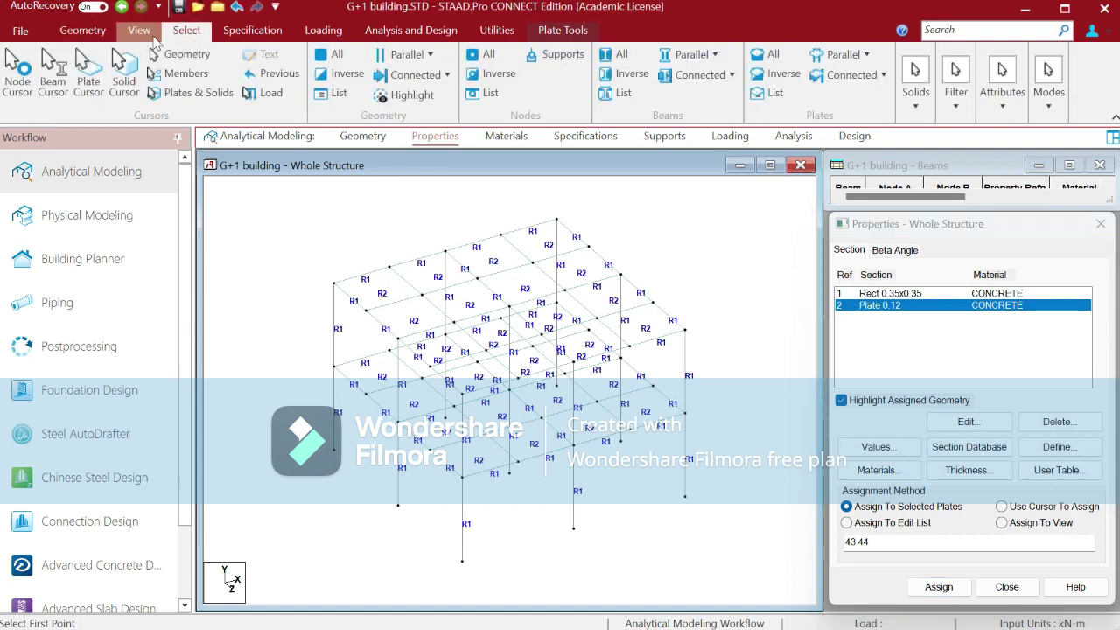
left_click(53, 70)
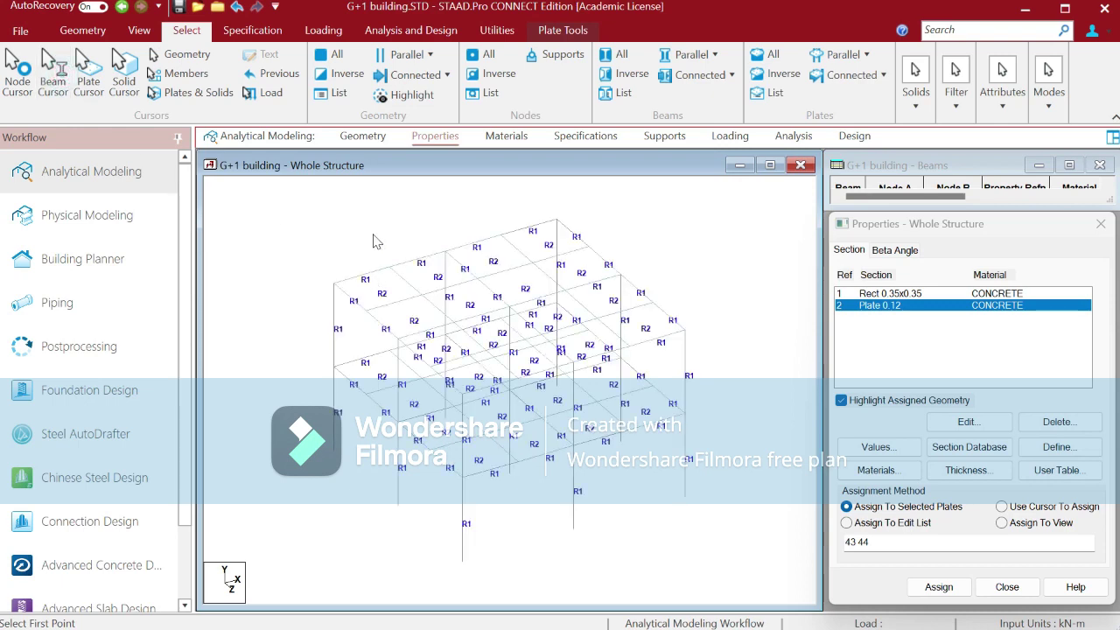
left_click(507, 137)
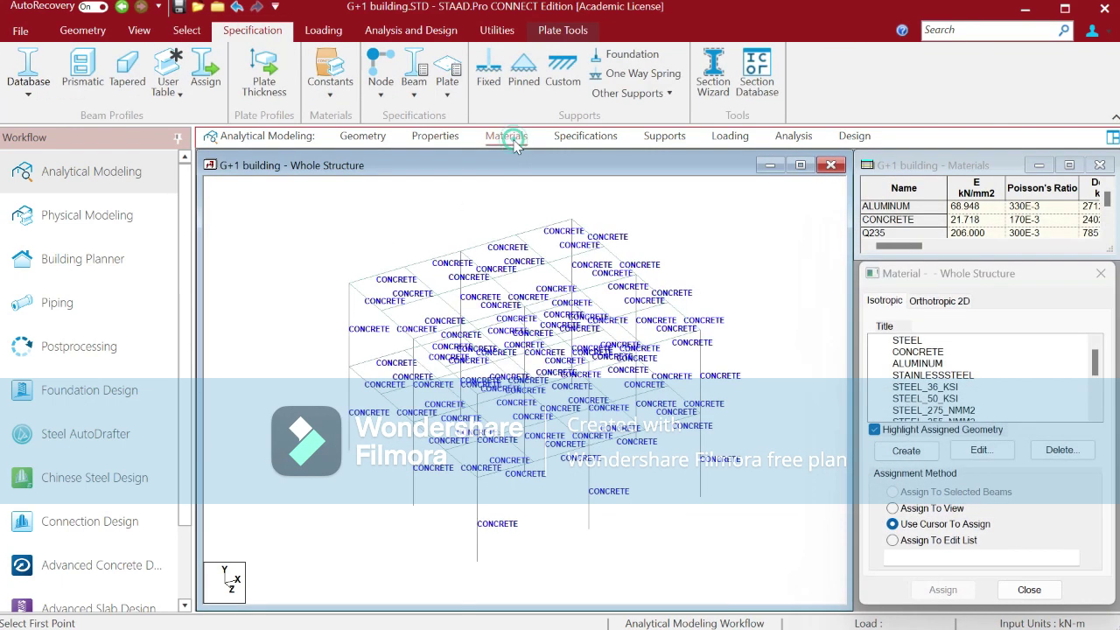
left_click(912, 353)
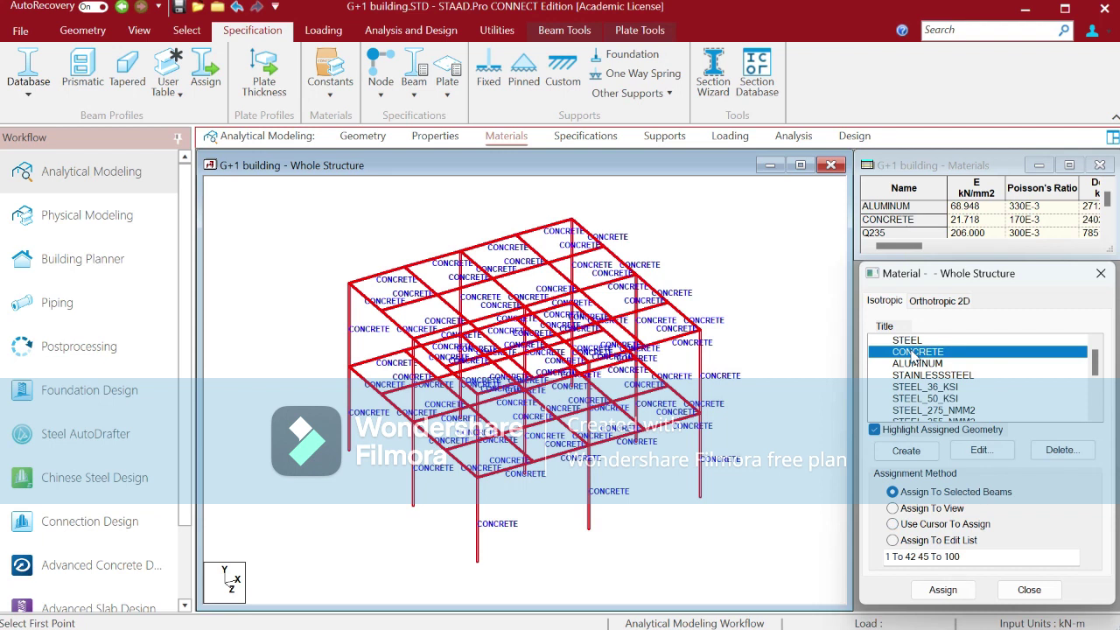
left_click(982, 451)
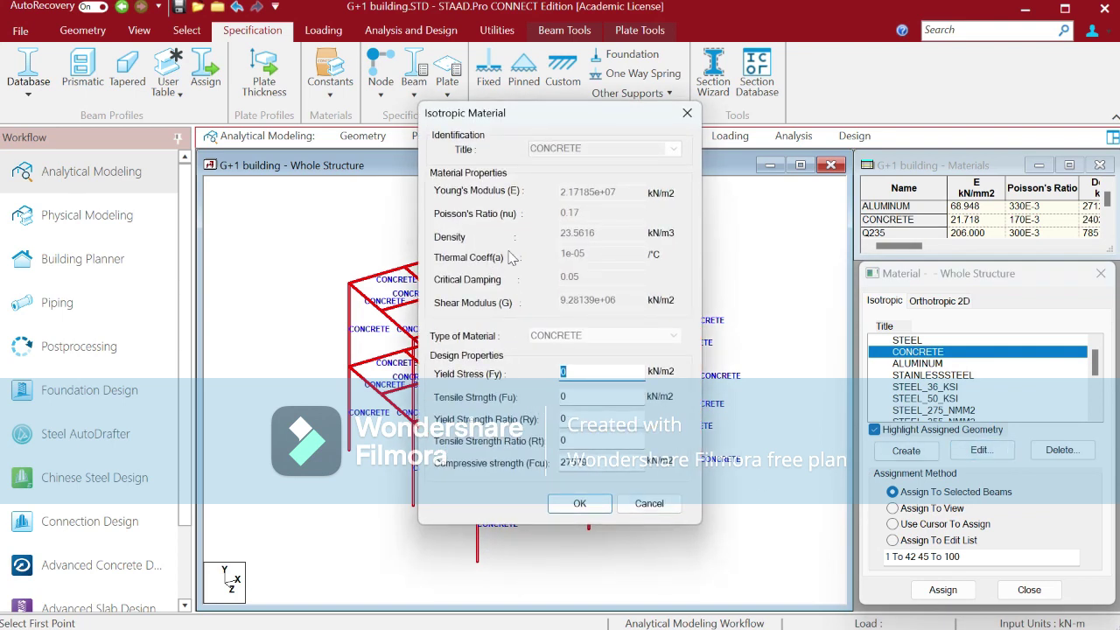
left_click(664, 506)
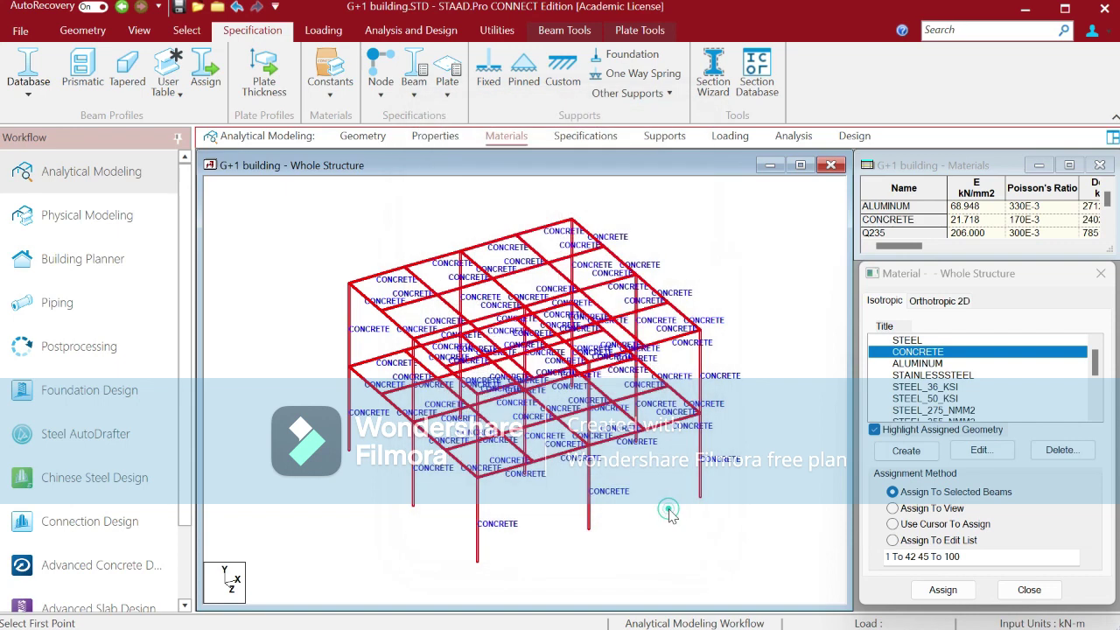
- Assign the CONCRETE material to all beams and columns of the frame
left_click_drag(743, 537, 313, 218)
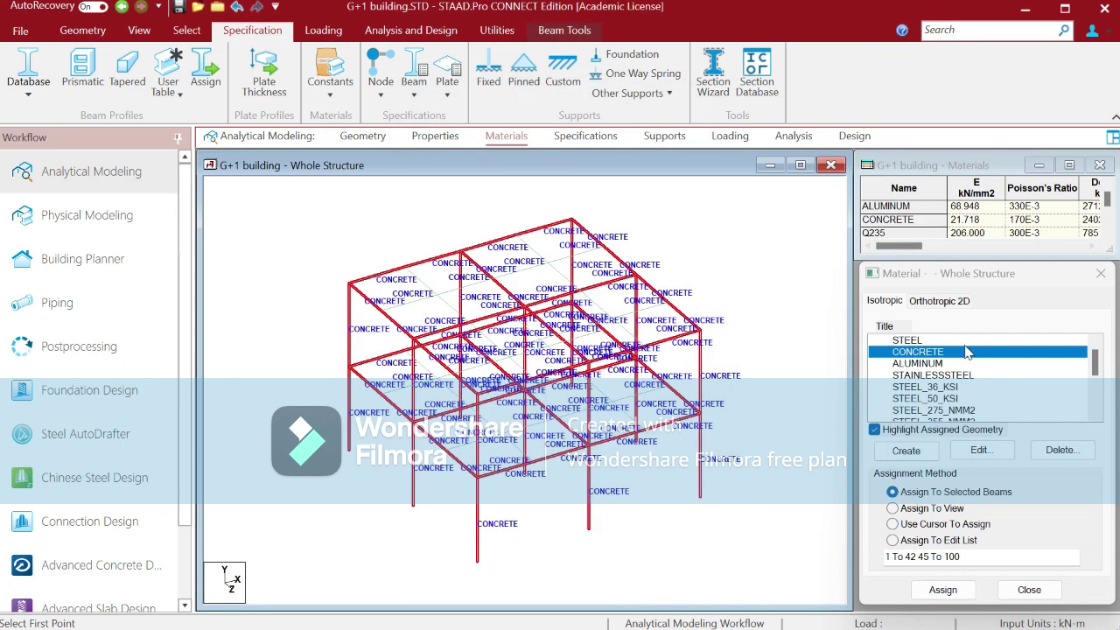
left_click(943, 588)
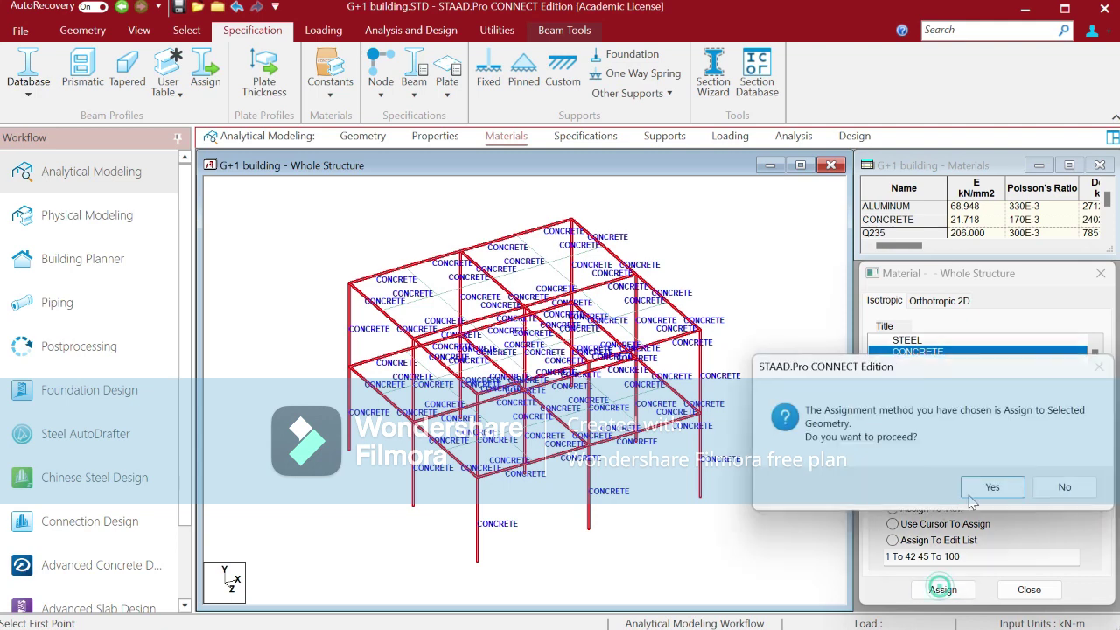
left_click(992, 487)
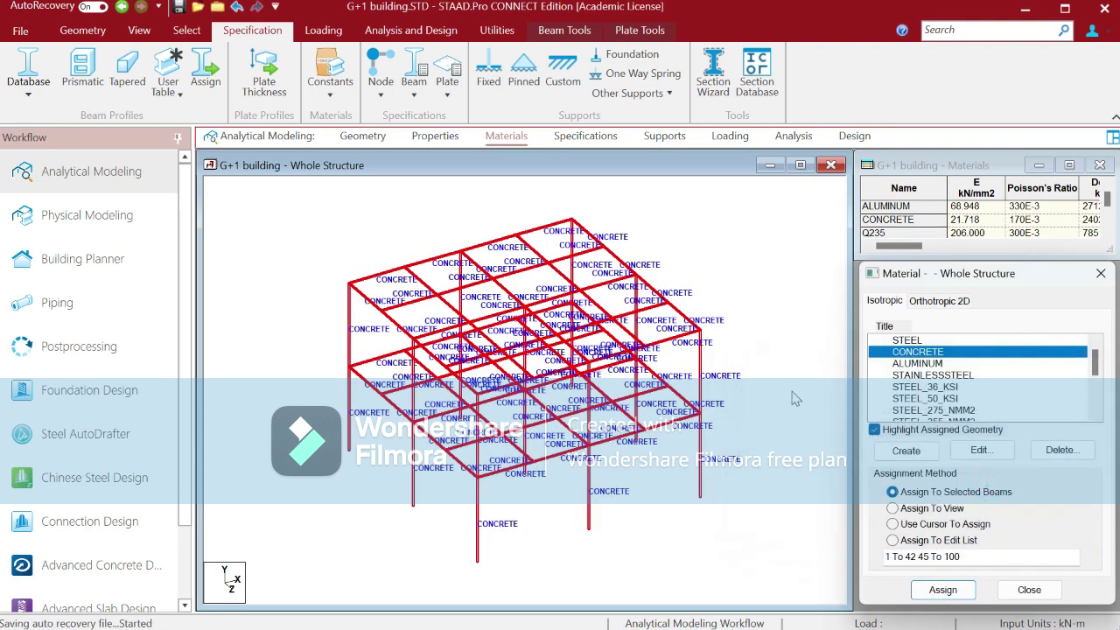
- Create a fixed support definition for the structure
left_click(585, 137)
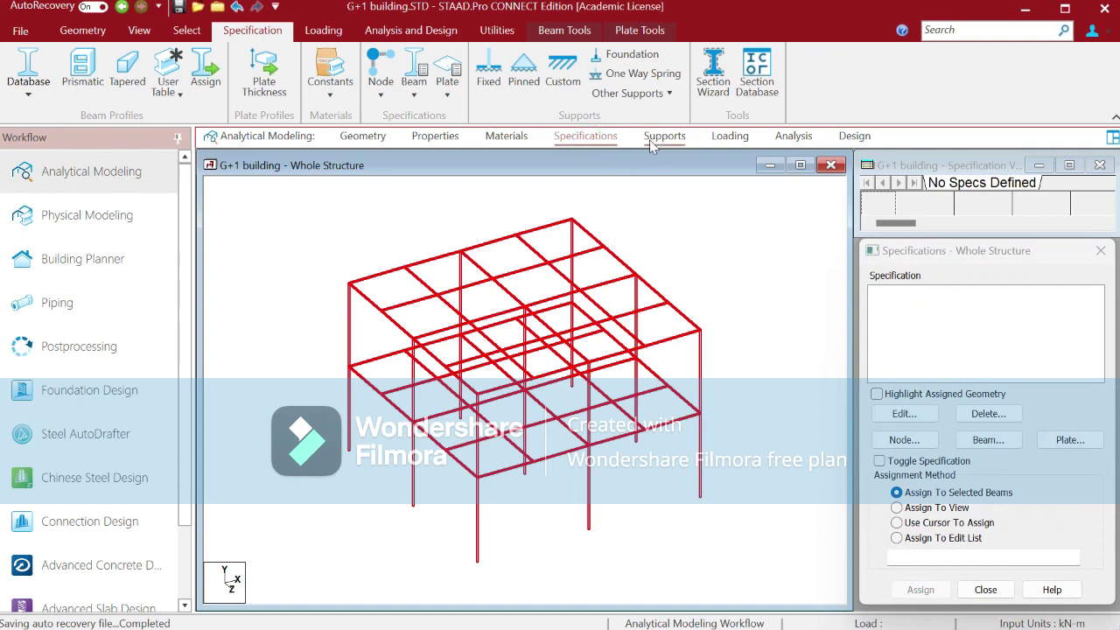
left_click(660, 144)
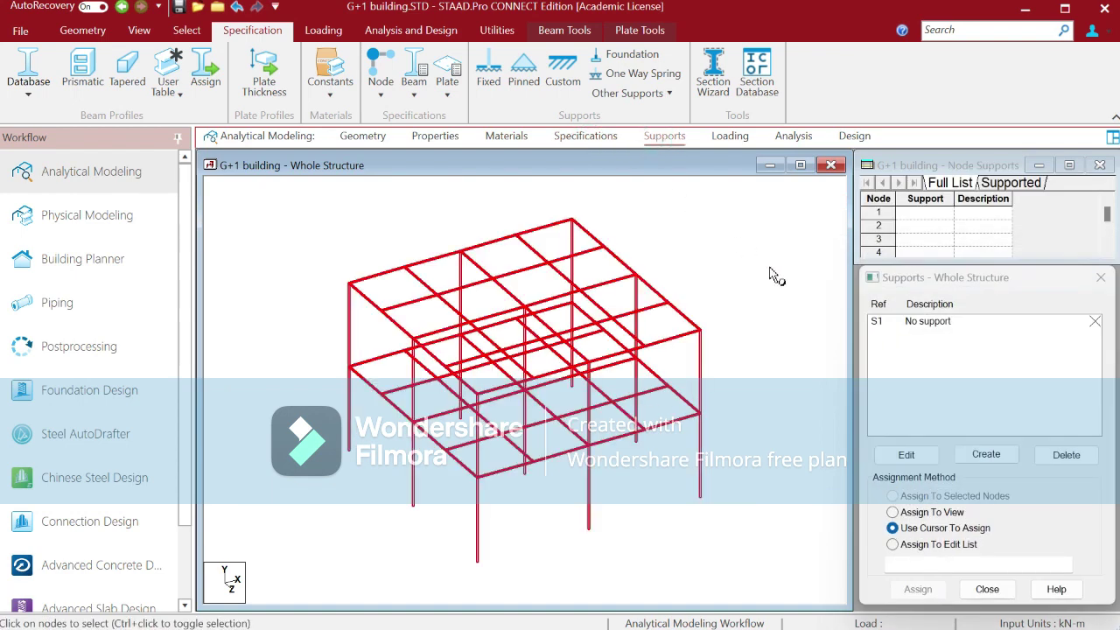
left_click(973, 459)
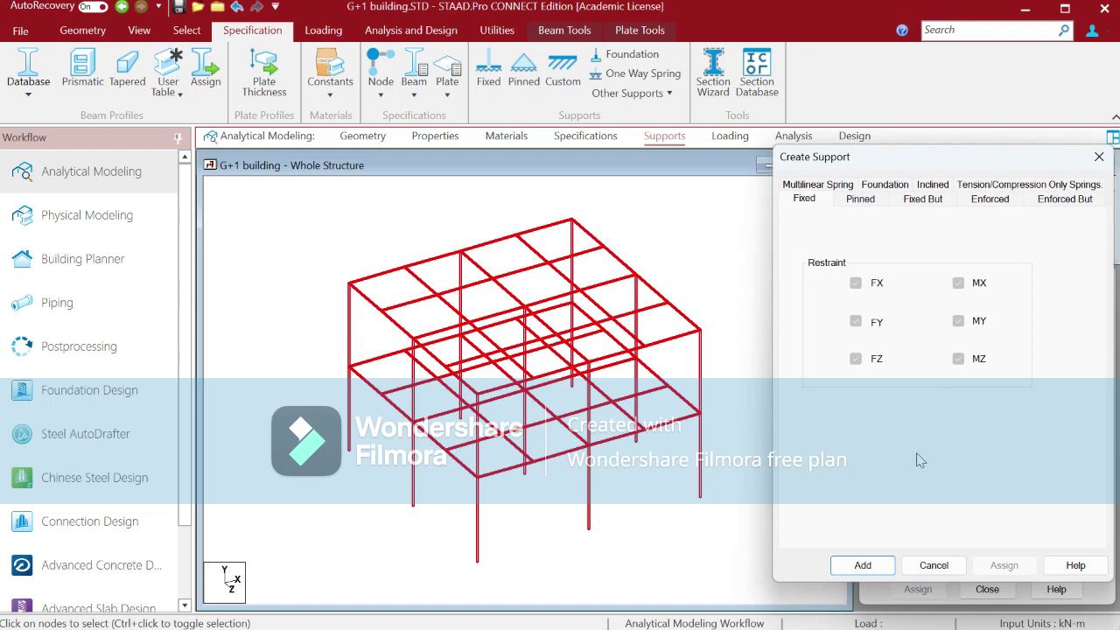
left_click(862, 565)
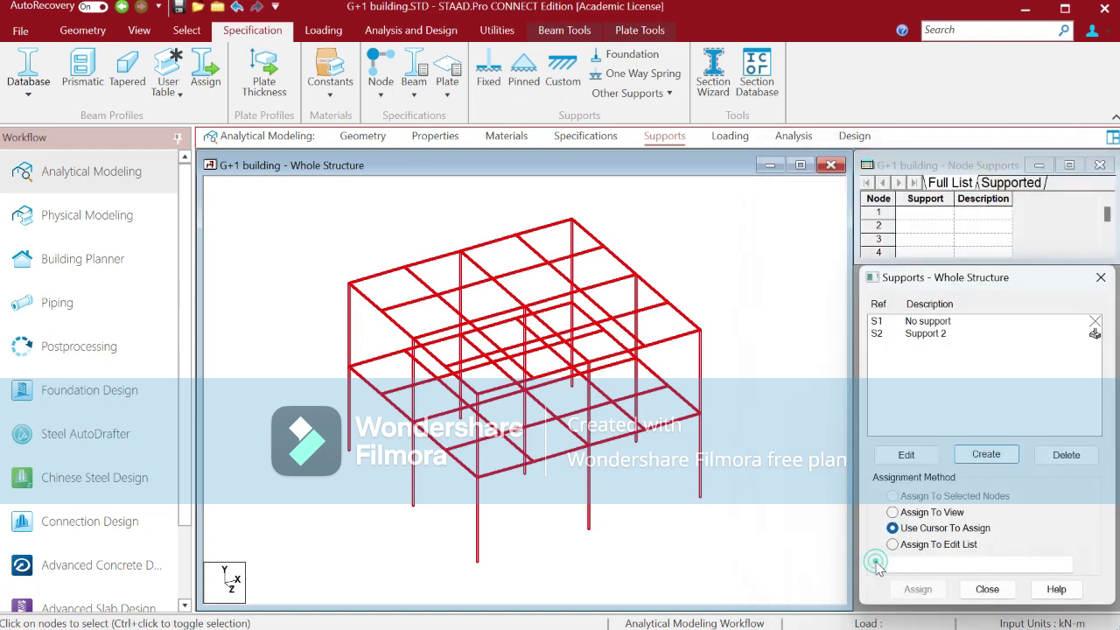
- Assign the fixed support to all column base nodes and restore the isometric view
left_click(926, 335)
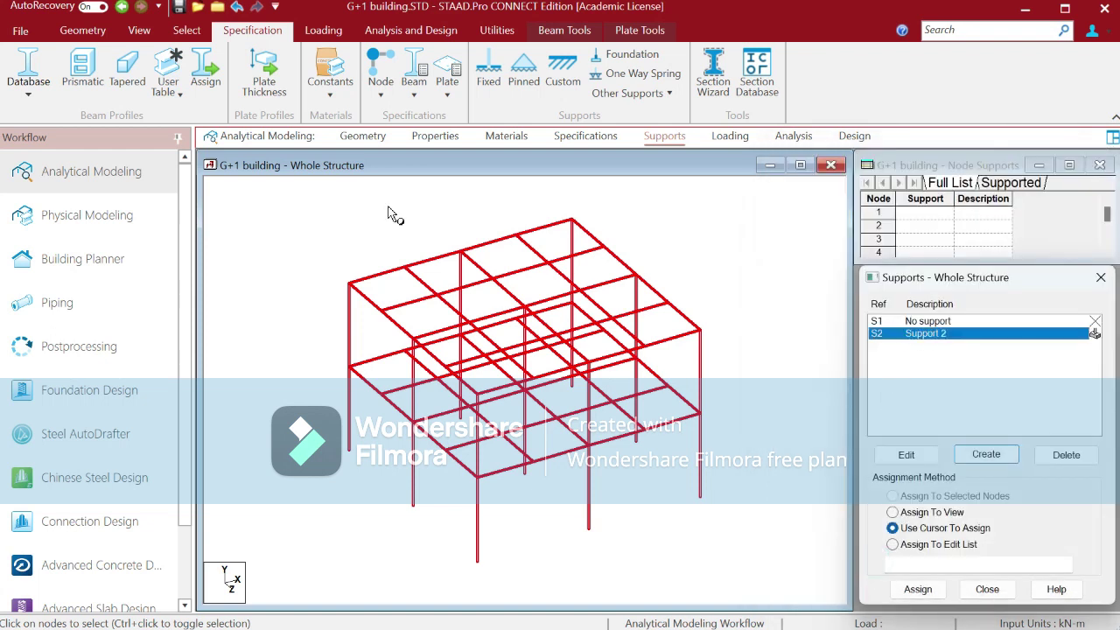
left_click(138, 31)
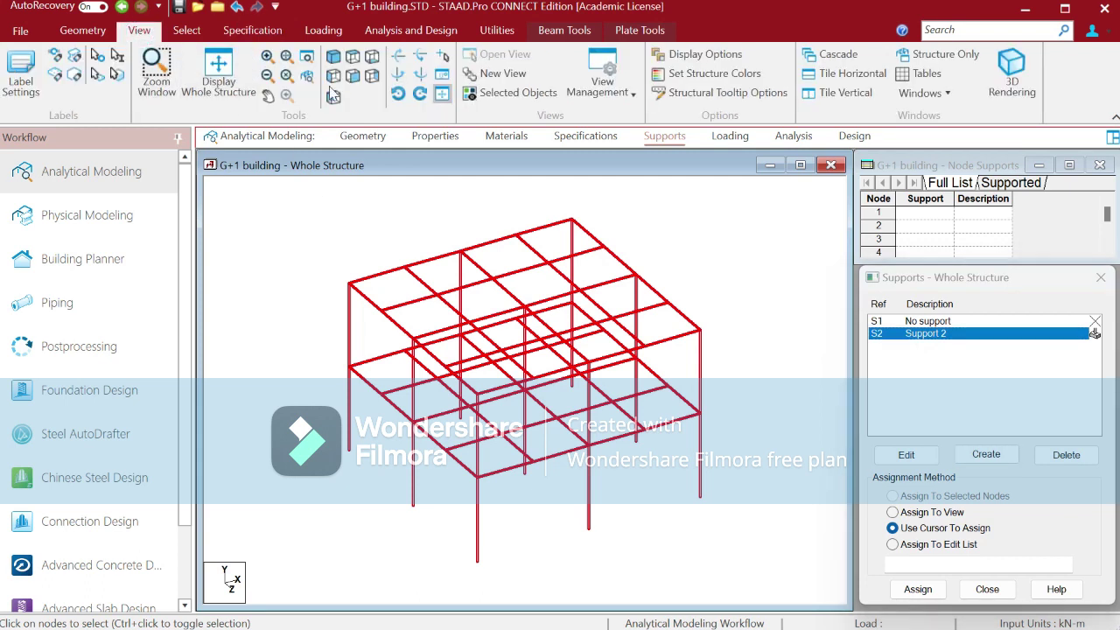
left_click(353, 75)
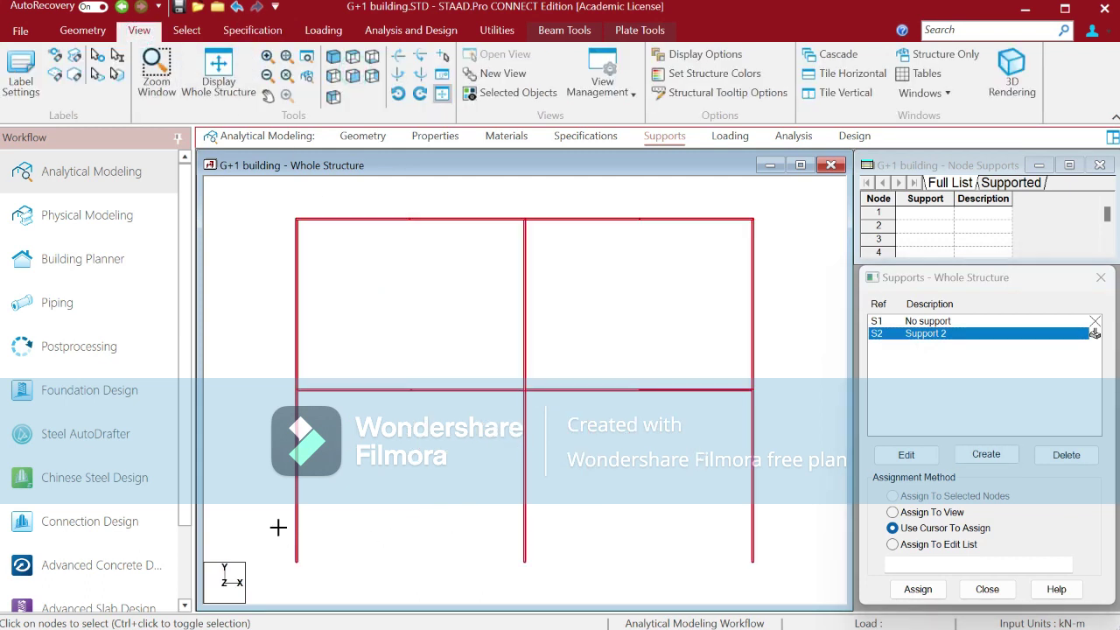
left_click_drag(278, 527, 783, 590)
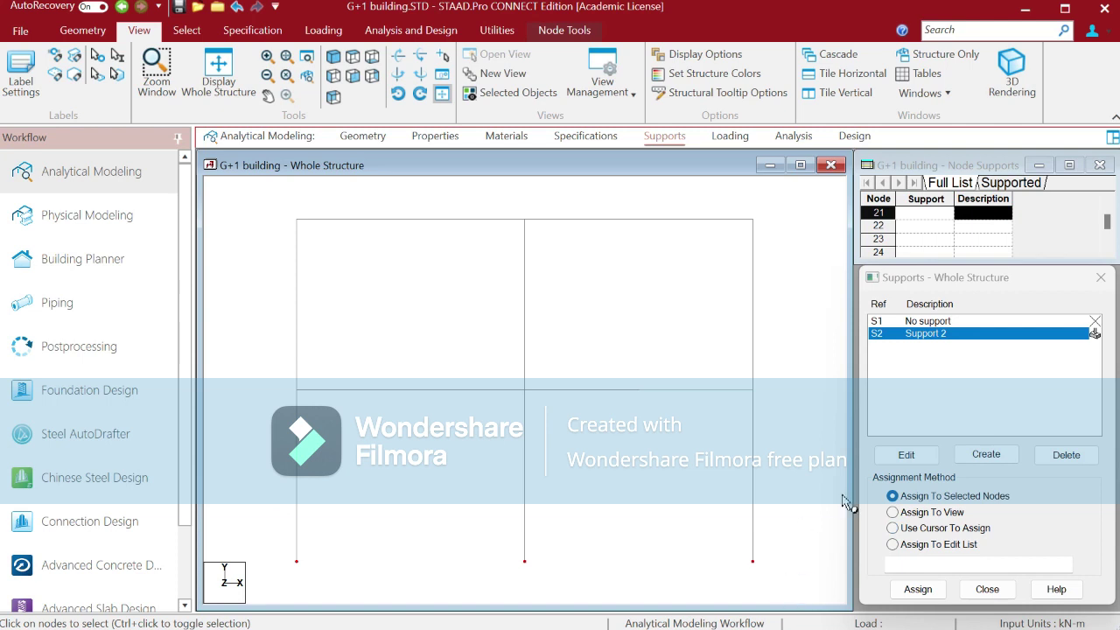
left_click(919, 589)
left_click(971, 490)
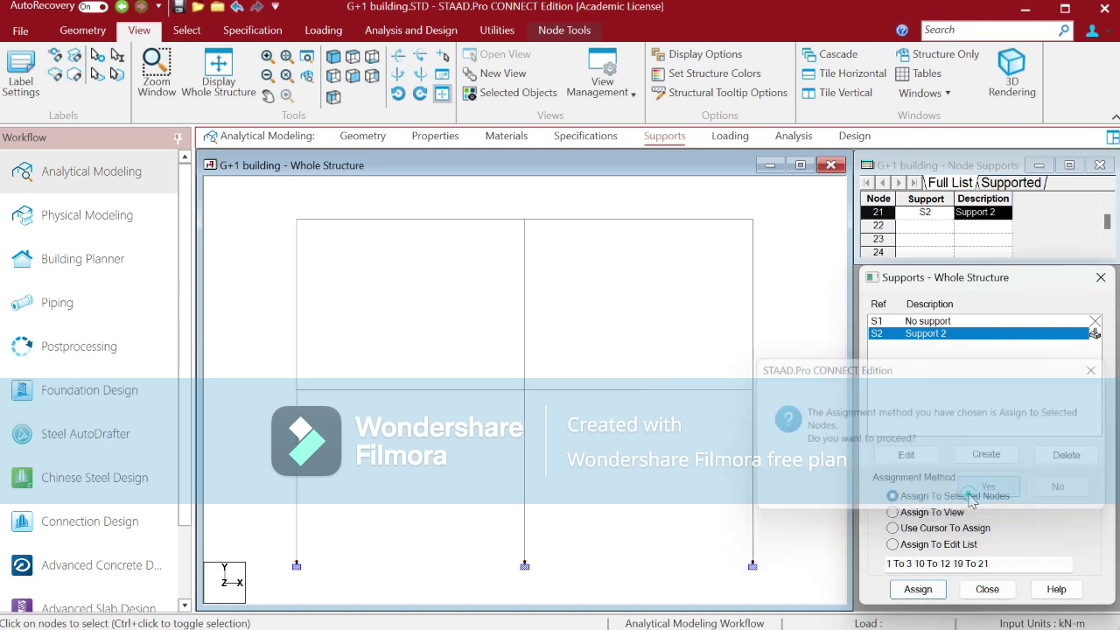
left_click(332, 95)
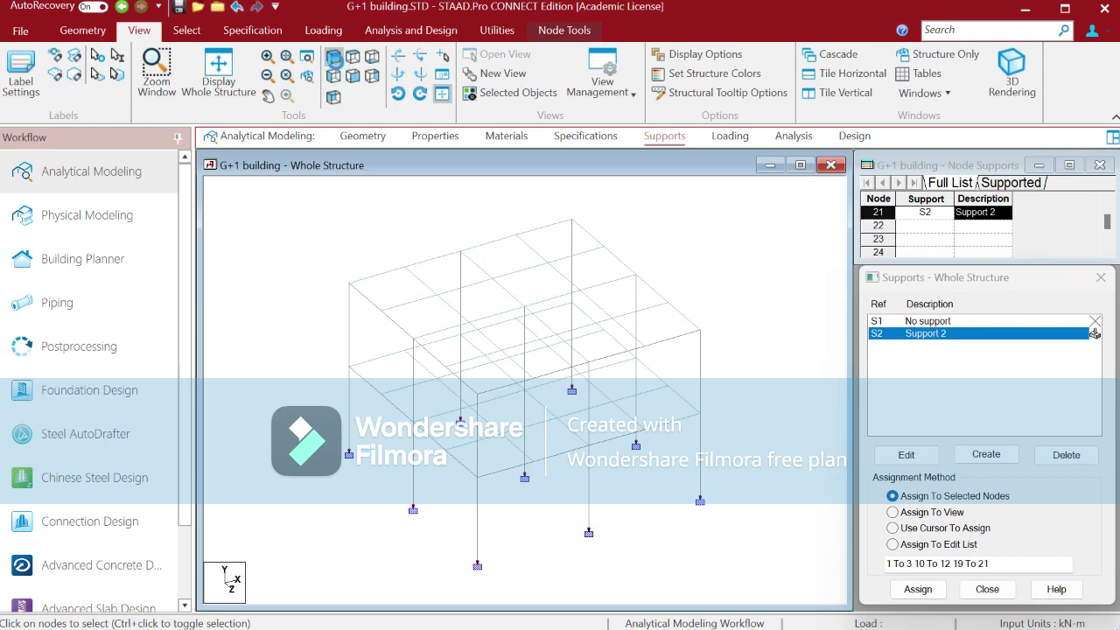
- Create primary load case 1 with loading type Dead and the title DL
left_click(728, 138)
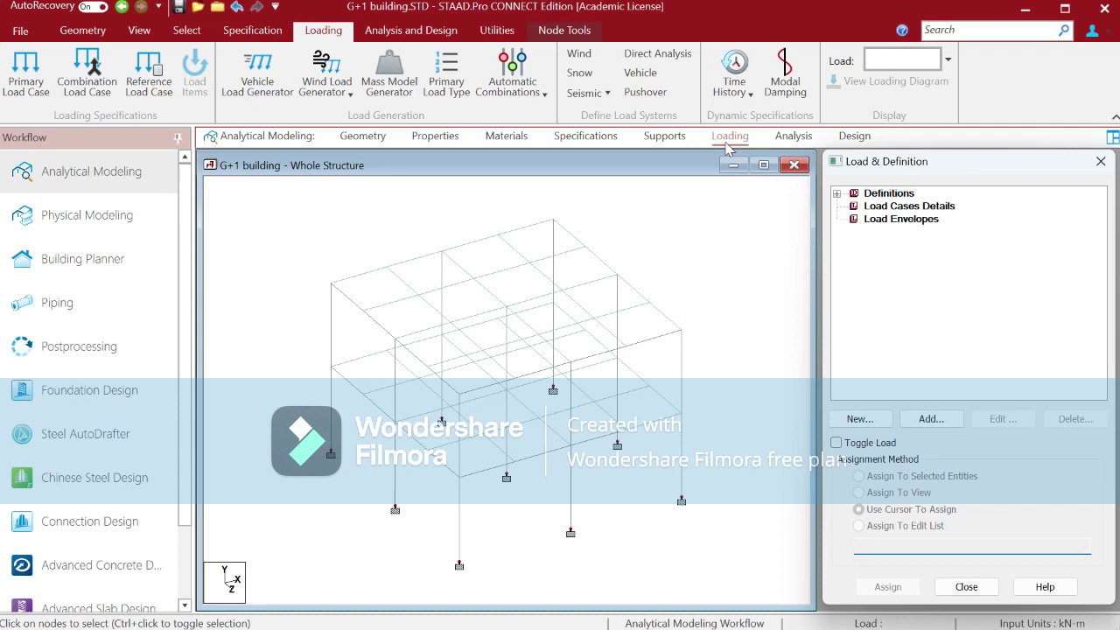
left_click(889, 207)
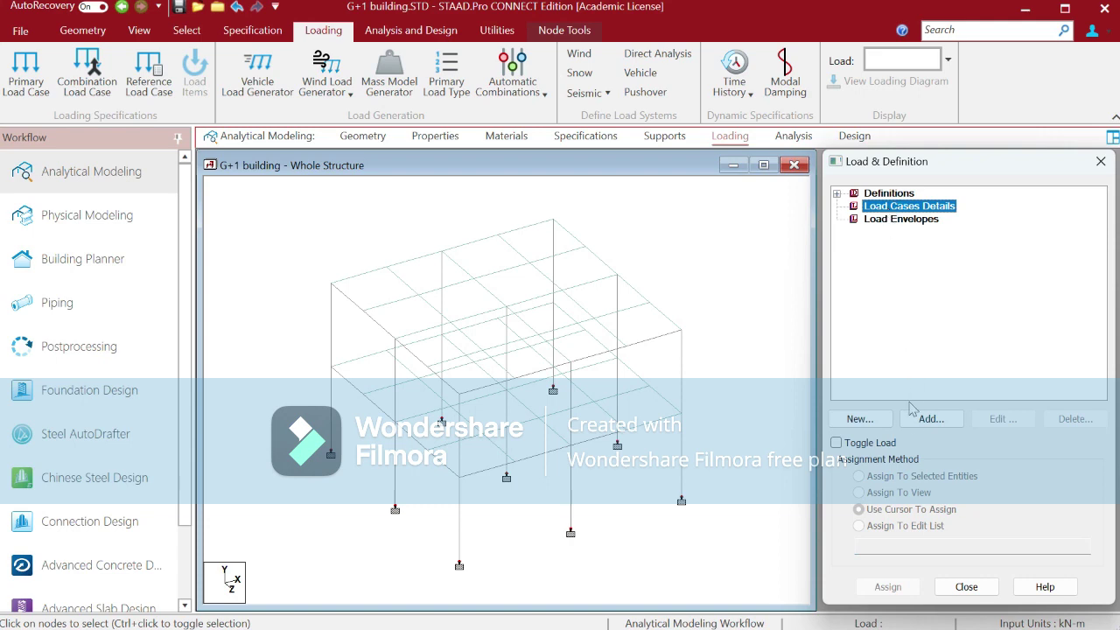
left_click(888, 421)
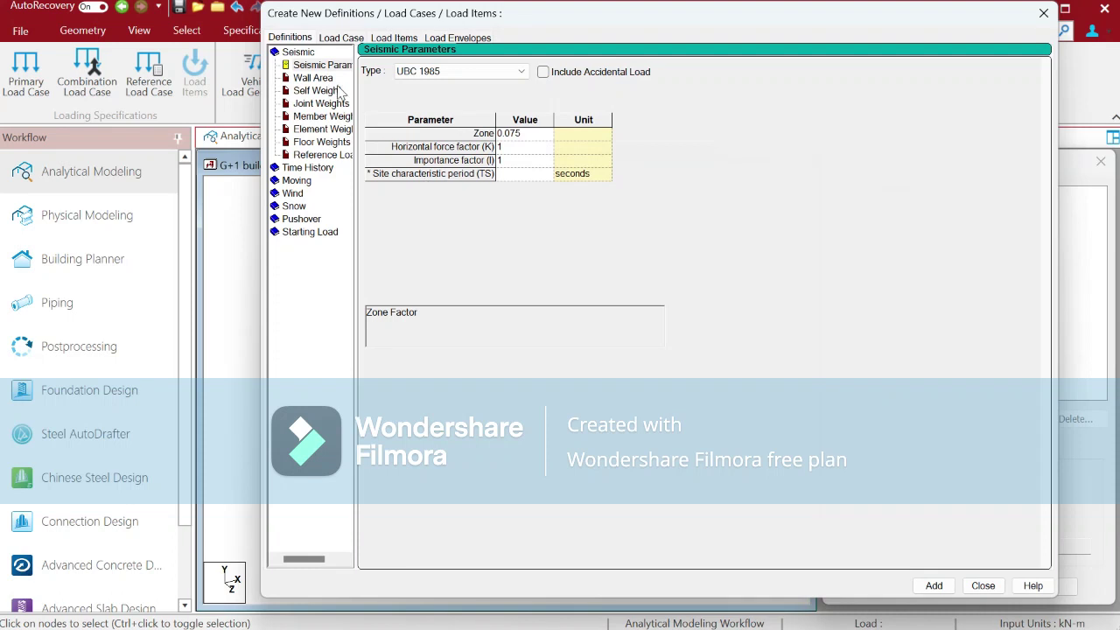
left_click(385, 38)
left_click(358, 40)
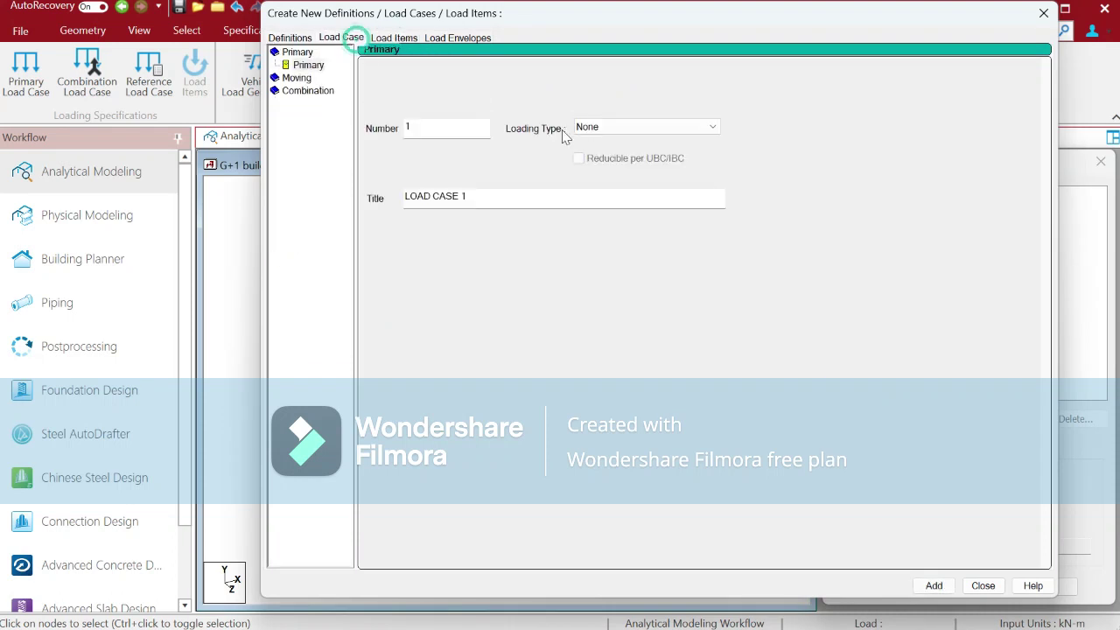
left_click(605, 126)
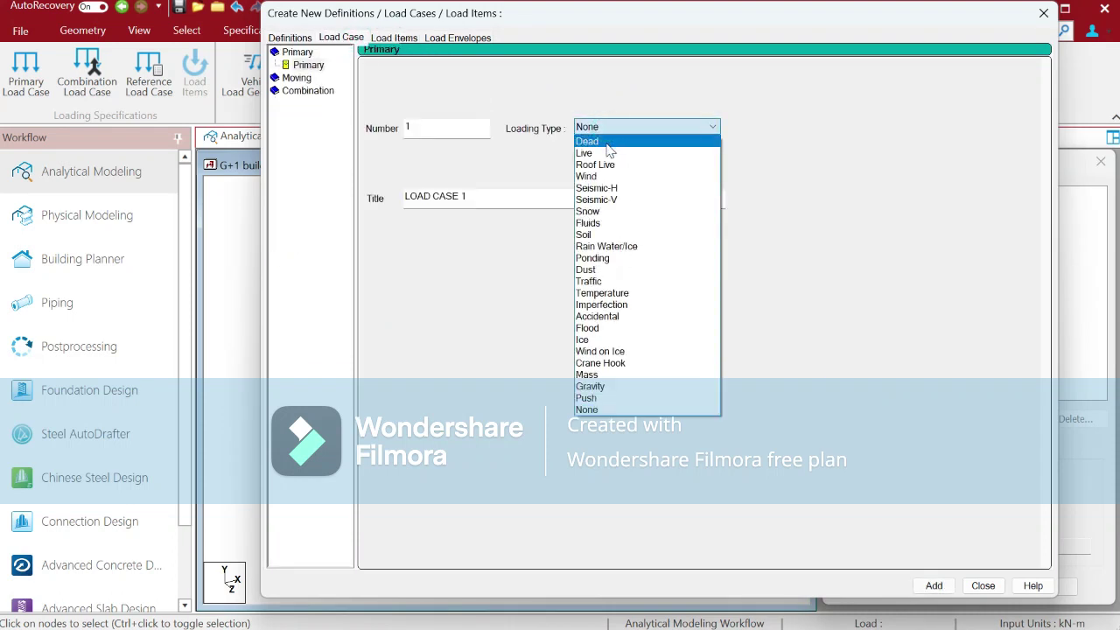
left_click(784, 141)
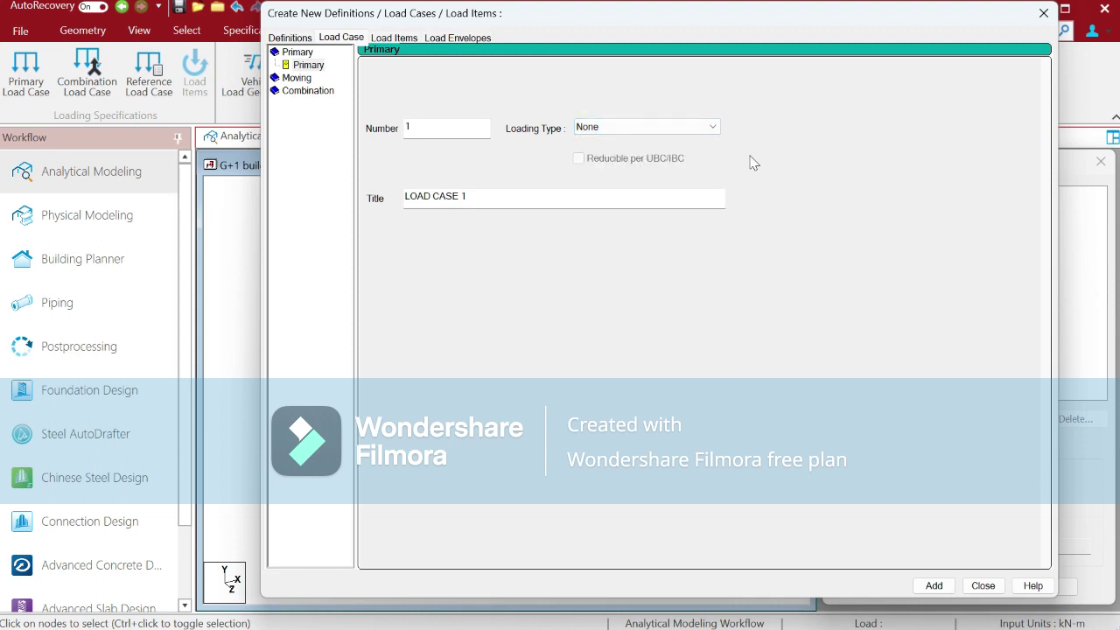
left_click(655, 127)
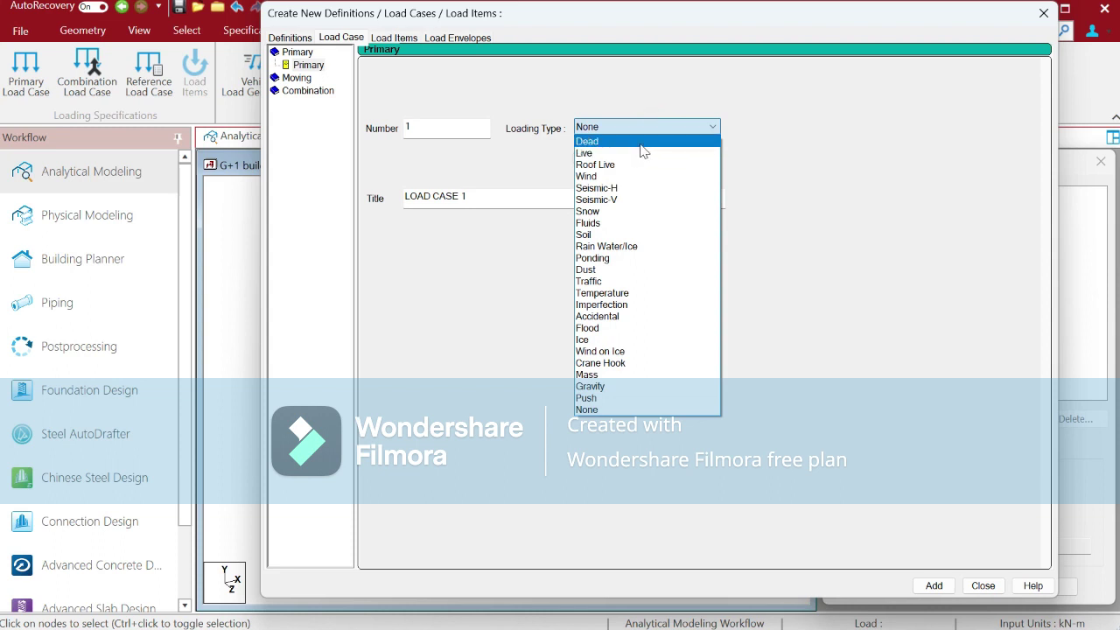
left_click(640, 142)
left_click_drag(548, 210, 382, 206)
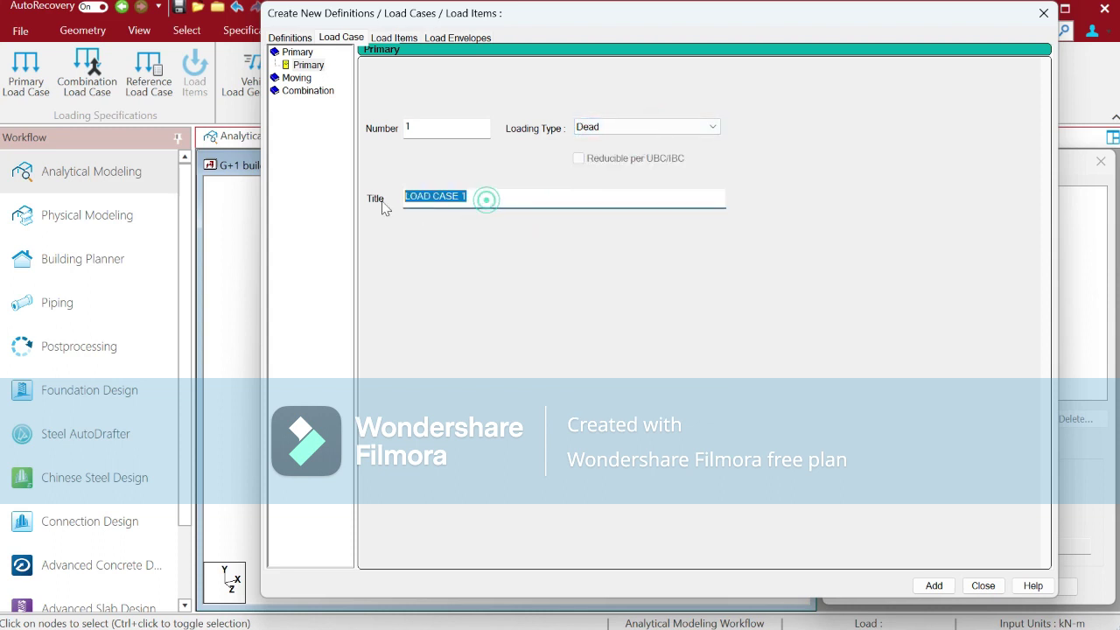
type("DL")
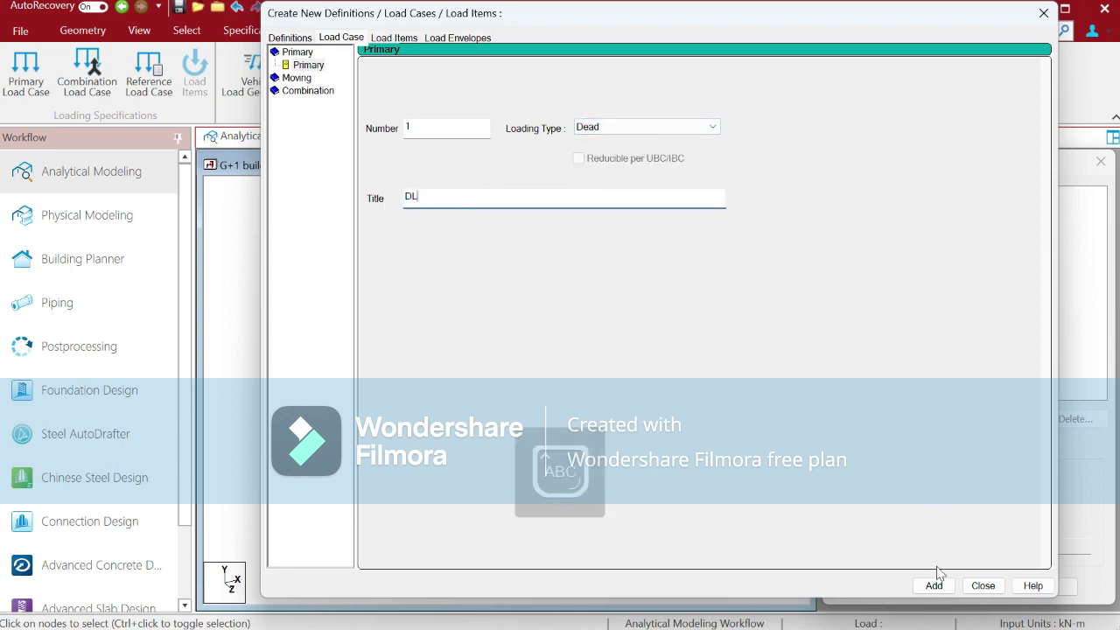
left_click(934, 585)
- Create primary load case 2 with loading type Live and the title LL
left_click(615, 129)
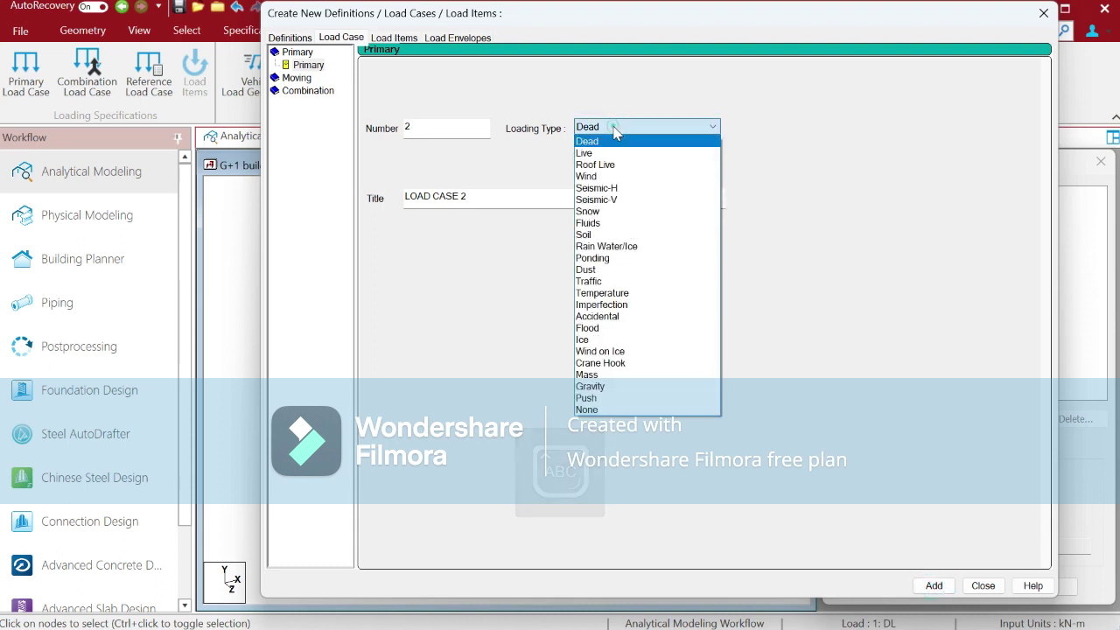
left_click(585, 153)
left_click_drag(521, 190, 386, 206)
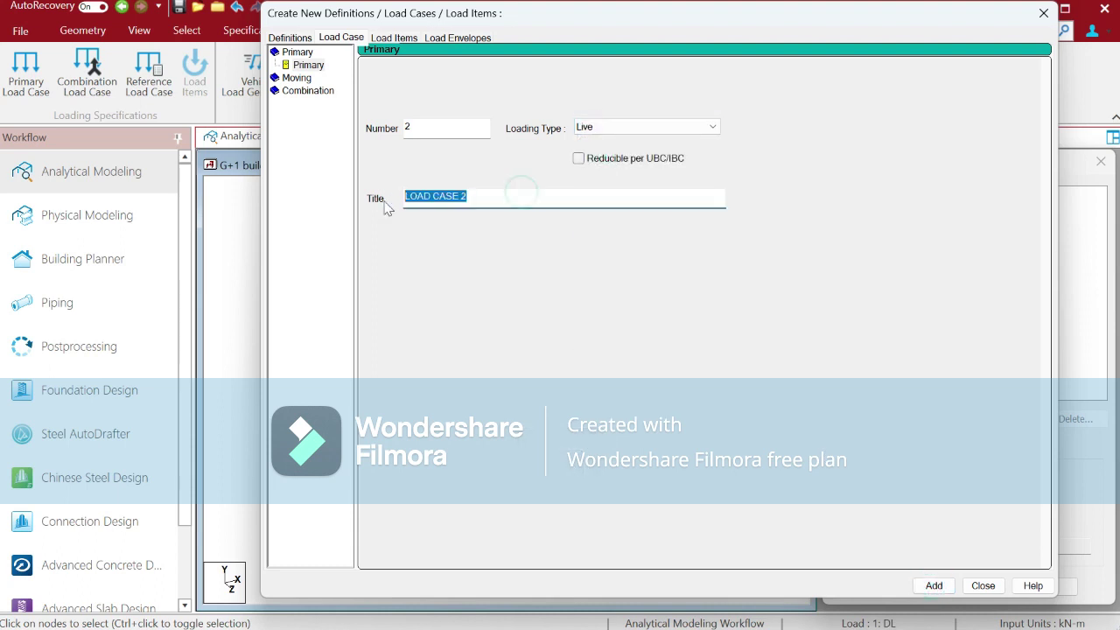
type("LL")
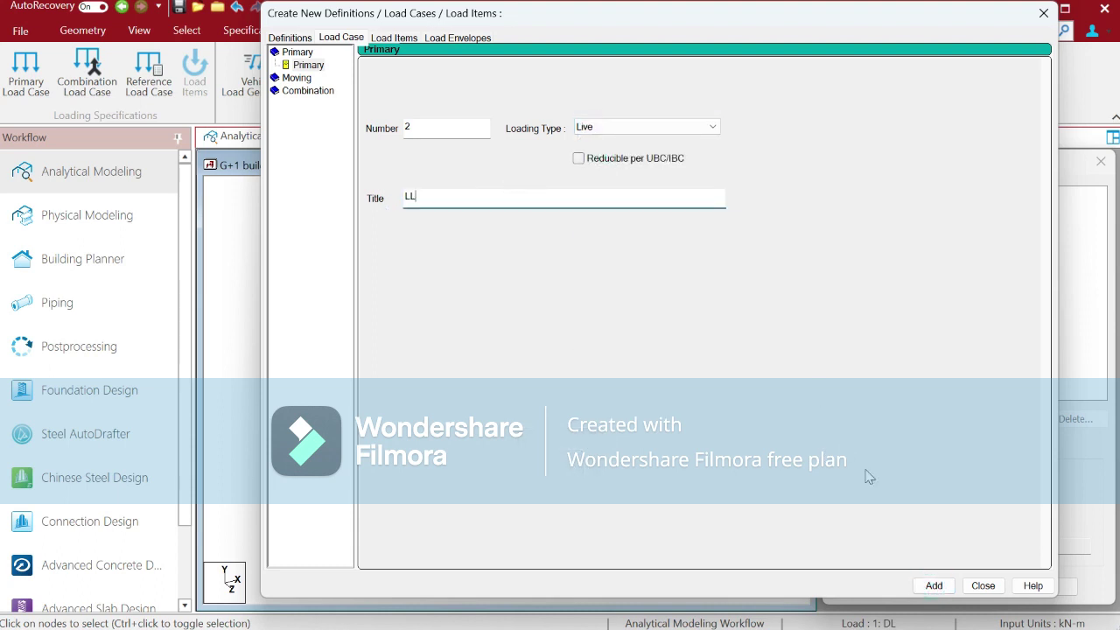
left_click(934, 585)
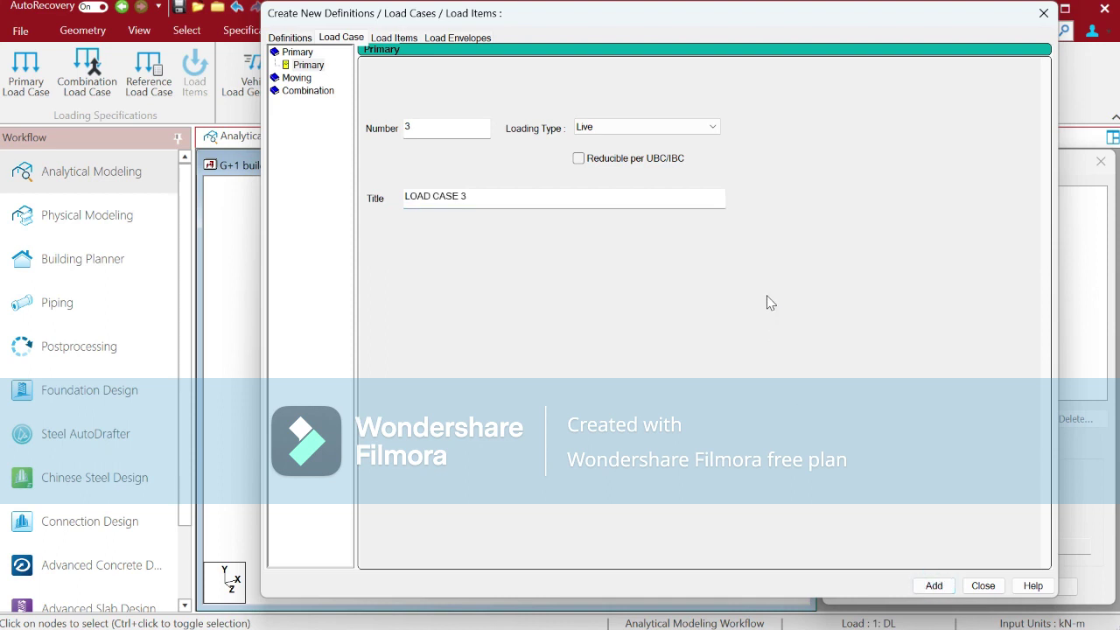
- Add primary load case 3 with loading type None and its default title, and finish creating load cases
left_click(626, 127)
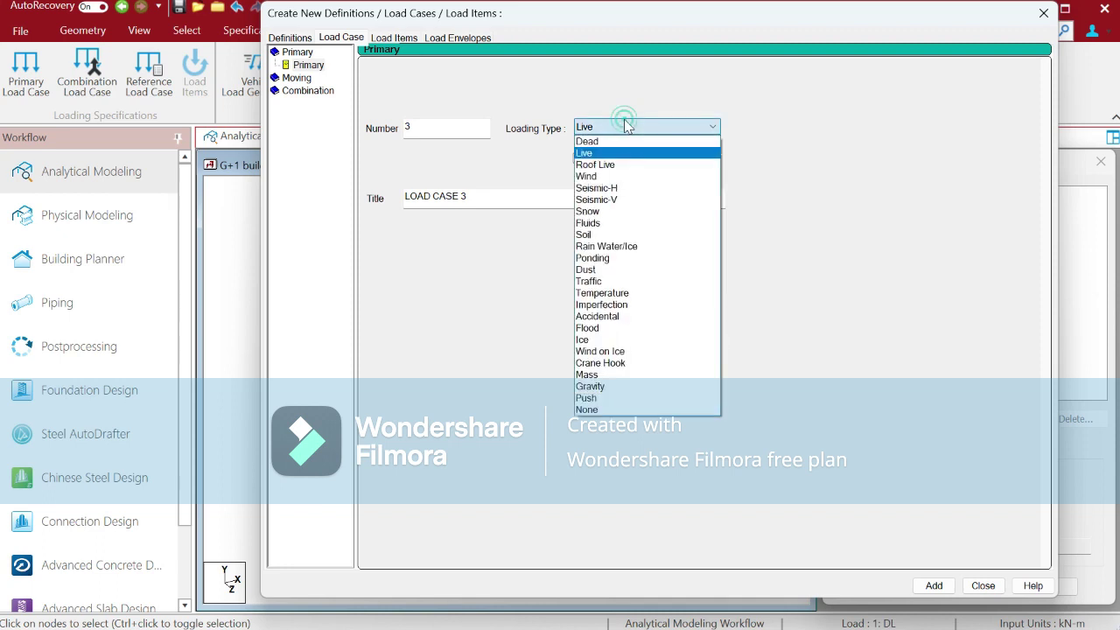
left_click(751, 96)
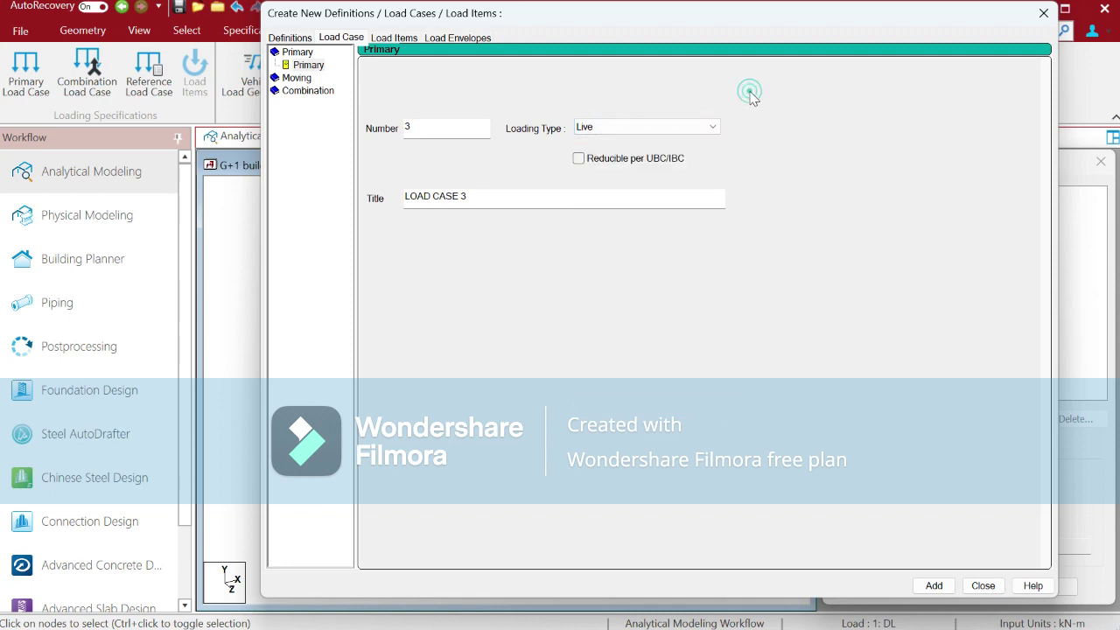
left_click(688, 133)
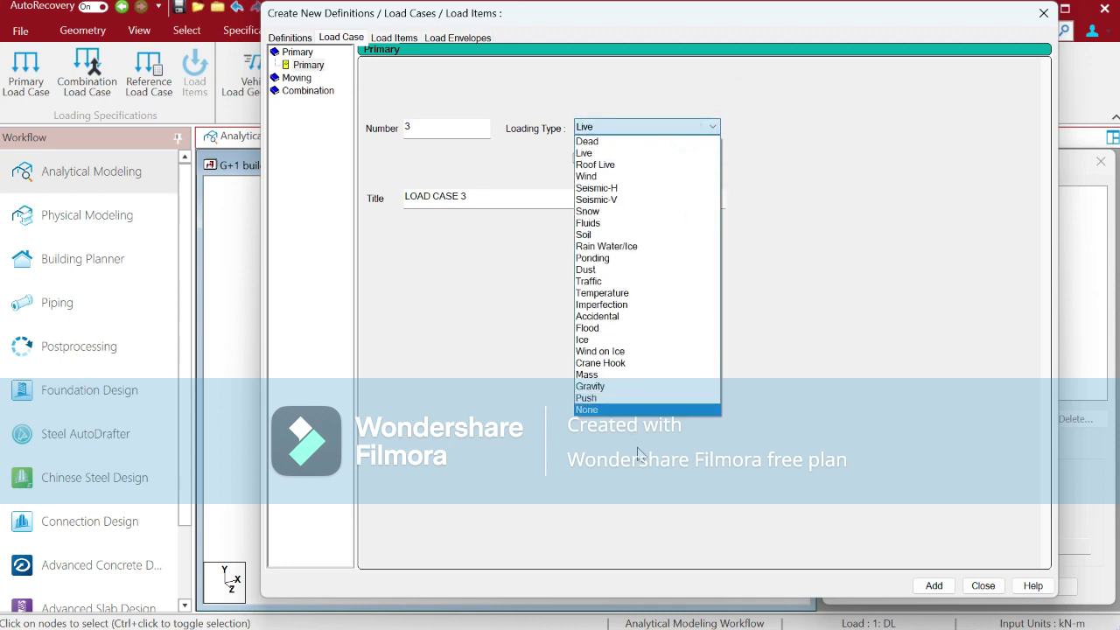
left_click(638, 410)
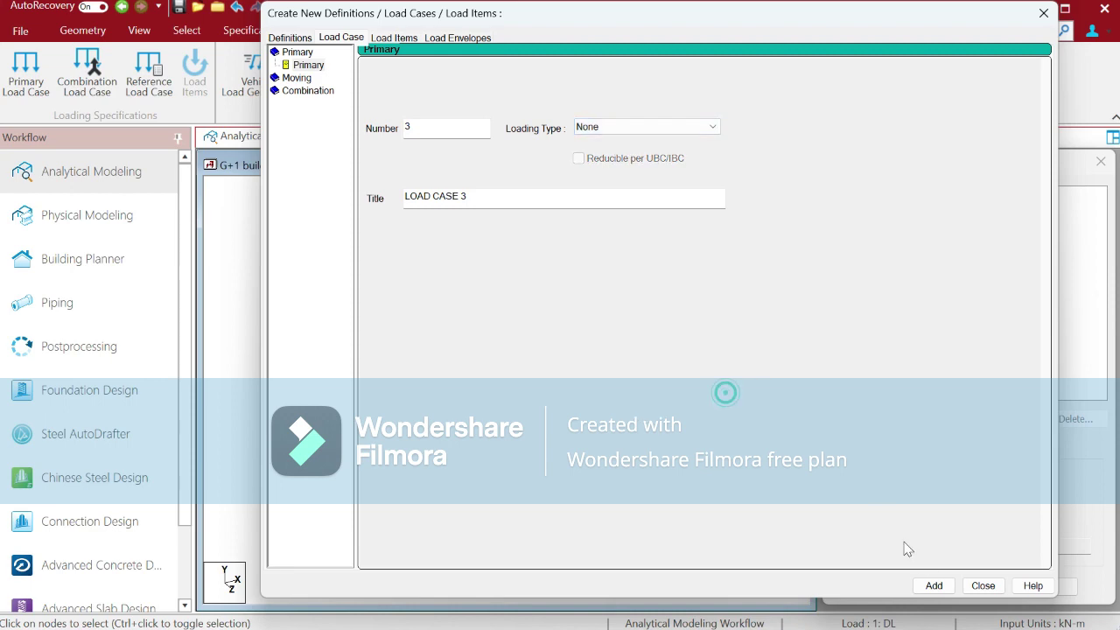
left_click(934, 586)
left_click(983, 586)
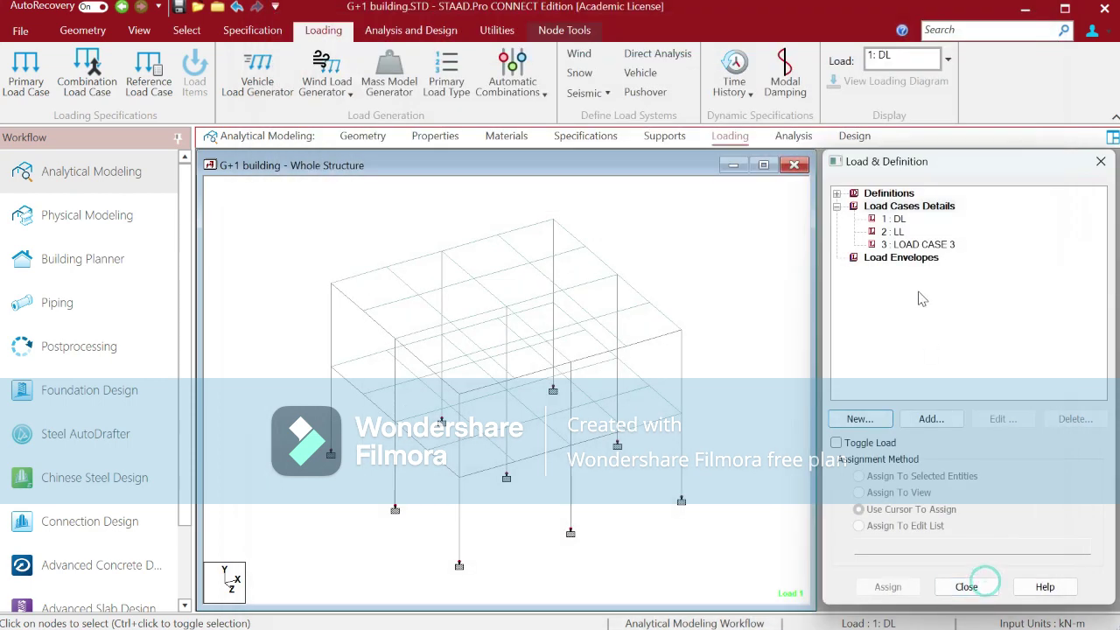
- Add a selfweight load in the Y direction with a factor of -1.5 to the DL load case
left_click(896, 218)
left_click(932, 419)
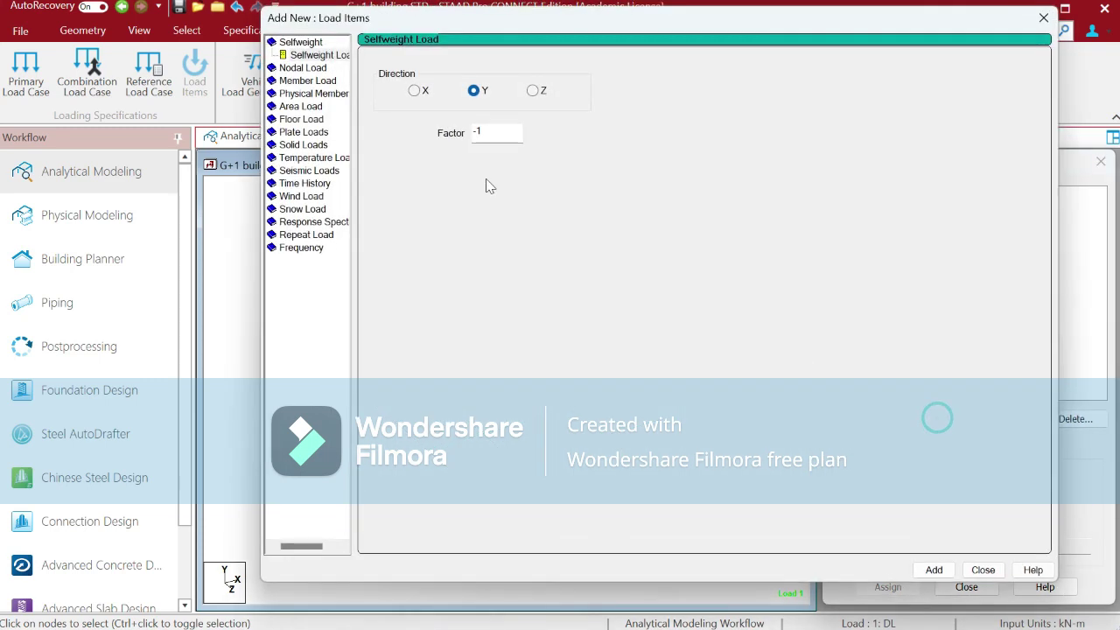
left_click(491, 133)
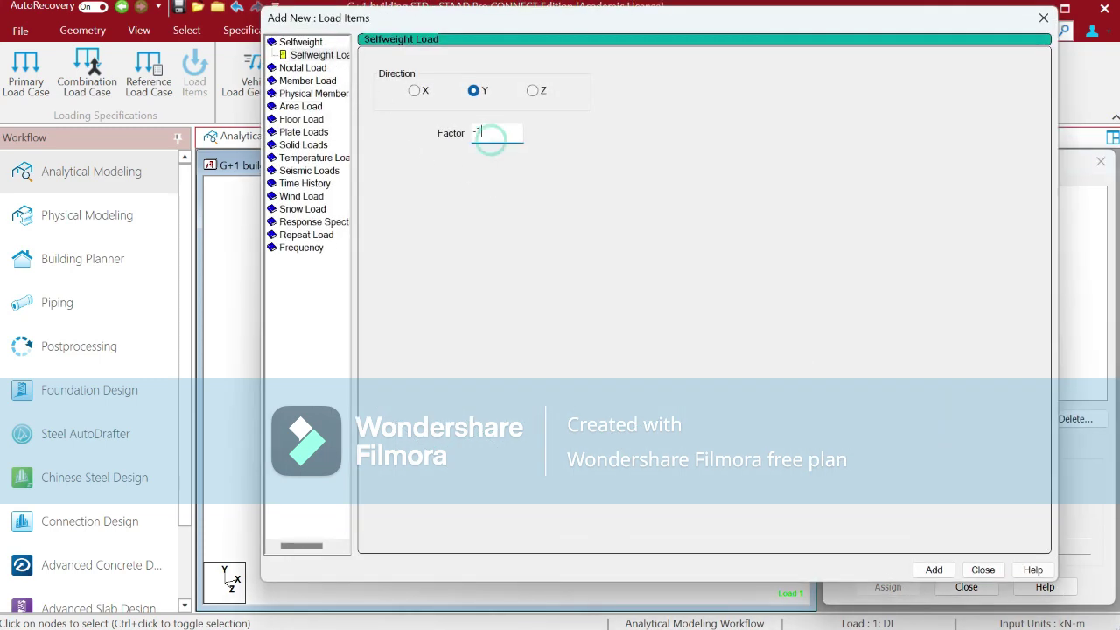
left_click(934, 570)
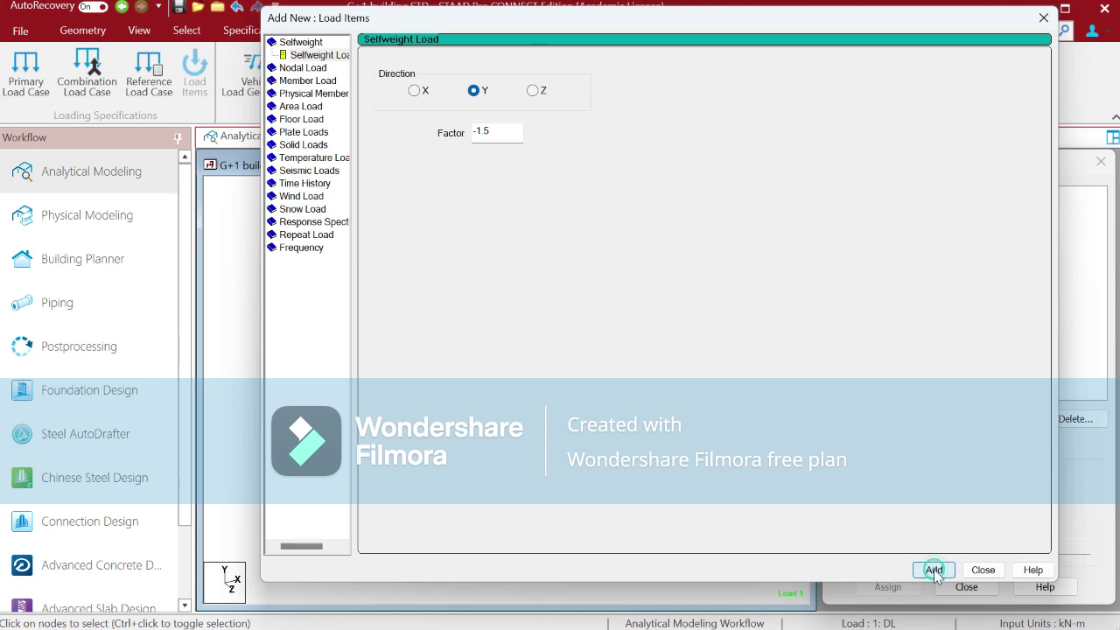
left_click(981, 570)
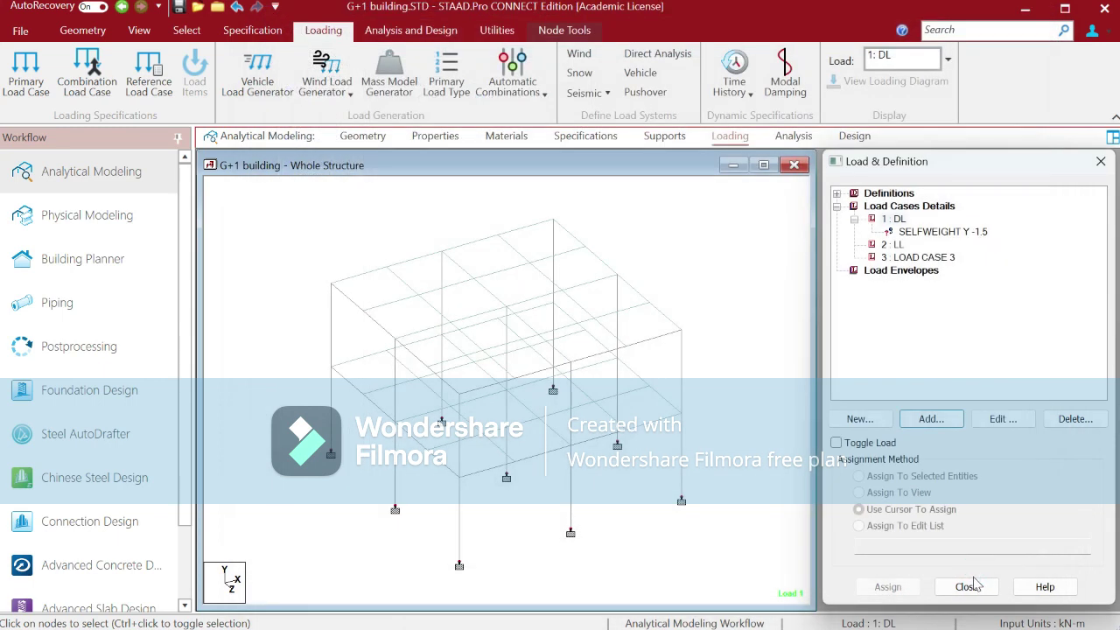
left_click(778, 478)
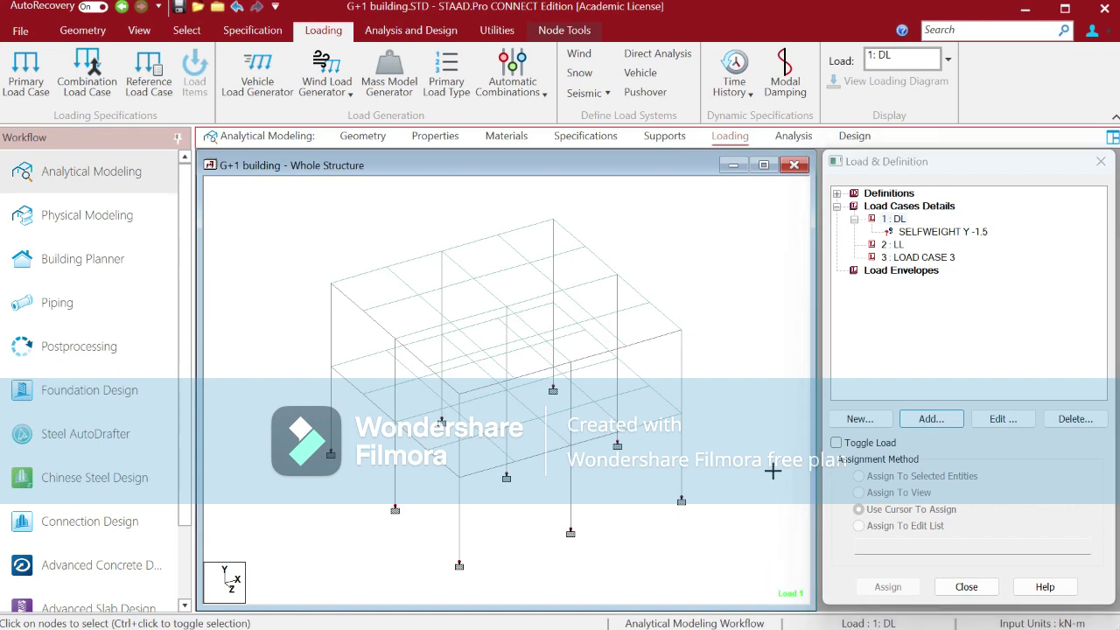
double_click(941, 16)
left_click(847, 609)
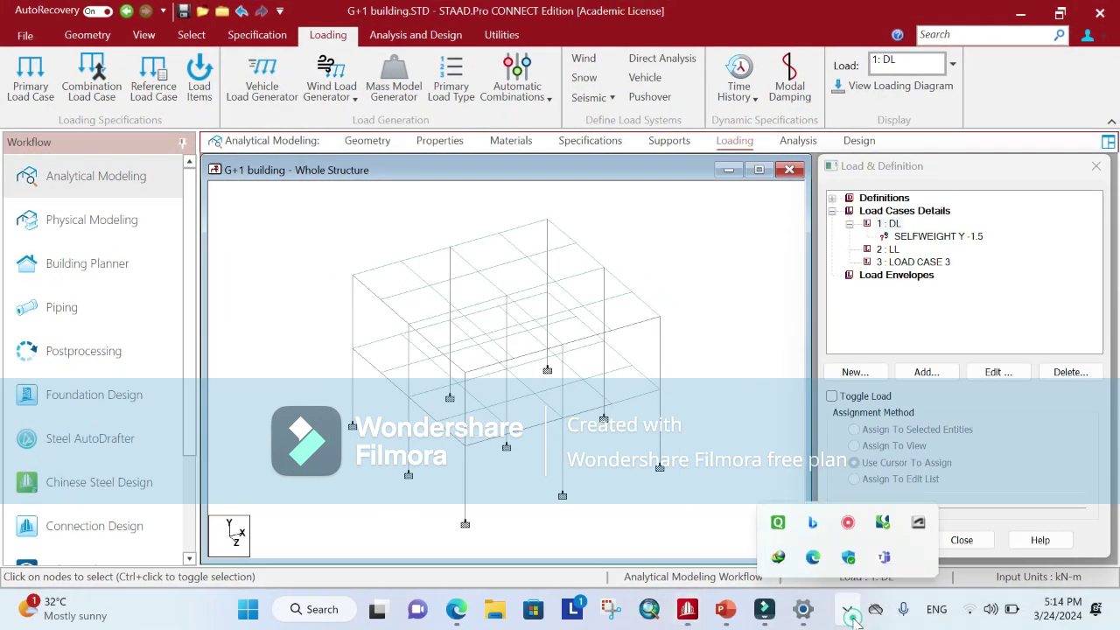
left_click(850, 522)
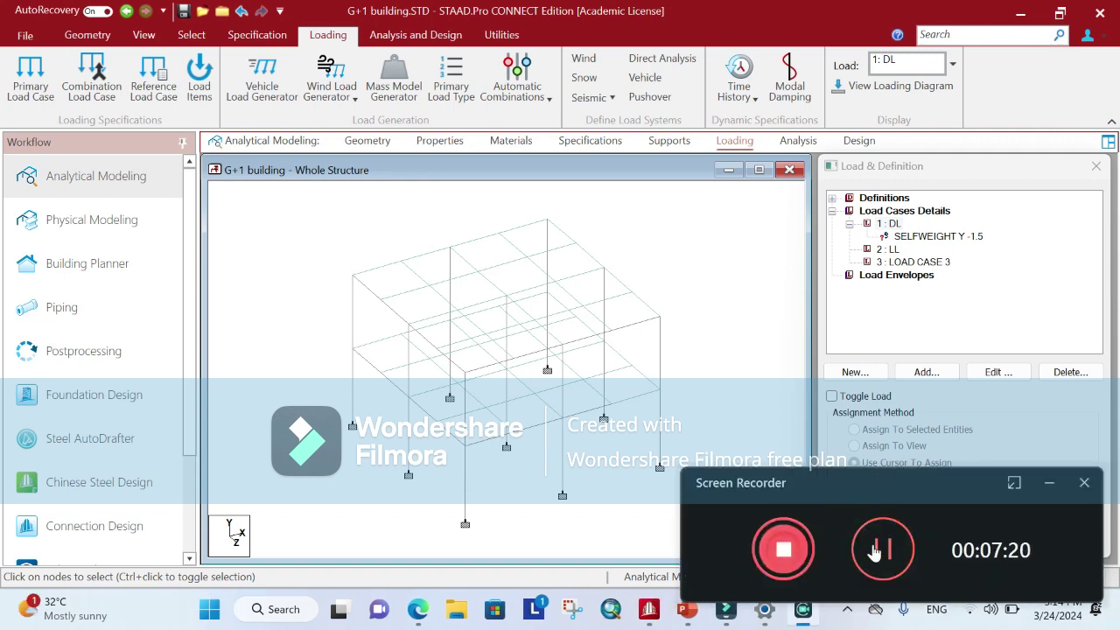
left_click(875, 549)
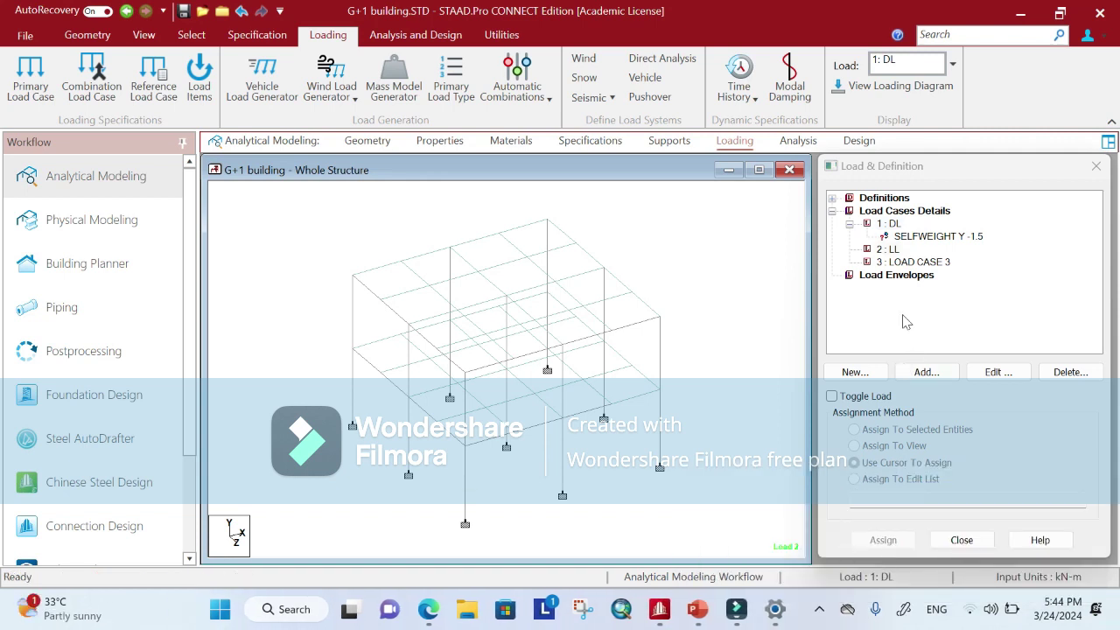
- Add a uniform member force of -4.5 kN/m in the GY direction to the LL load case
left_click(889, 250)
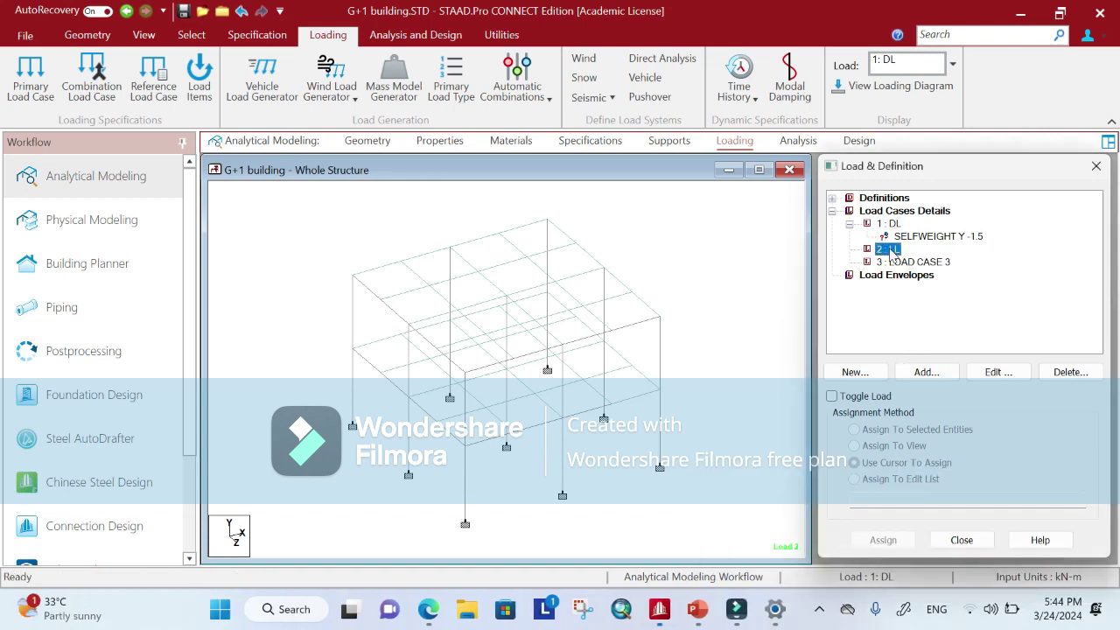
left_click(929, 372)
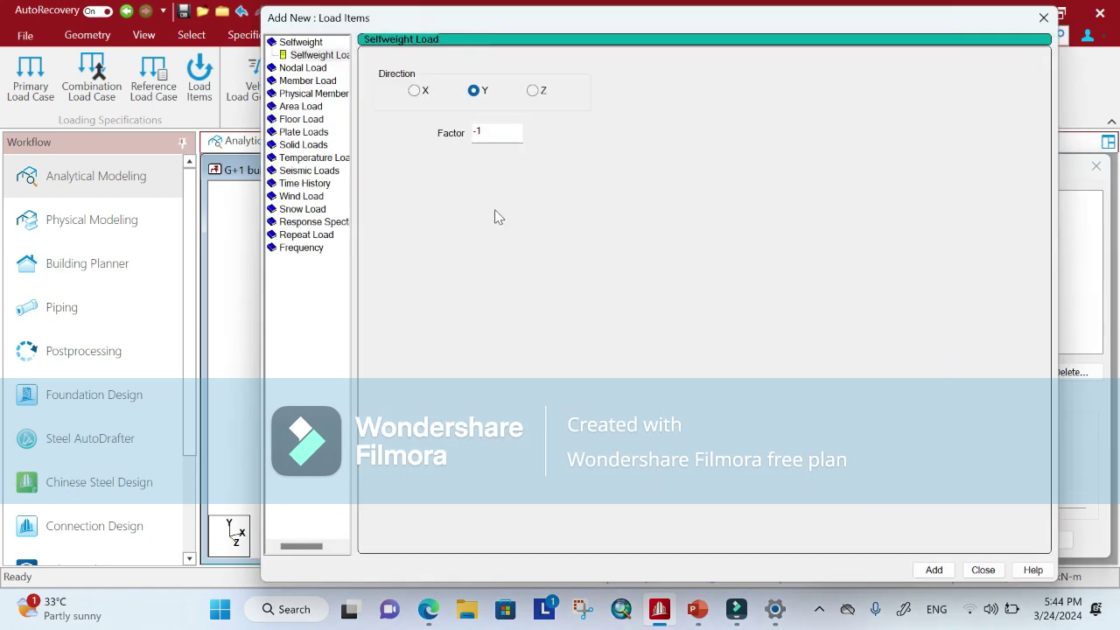
left_click(327, 83)
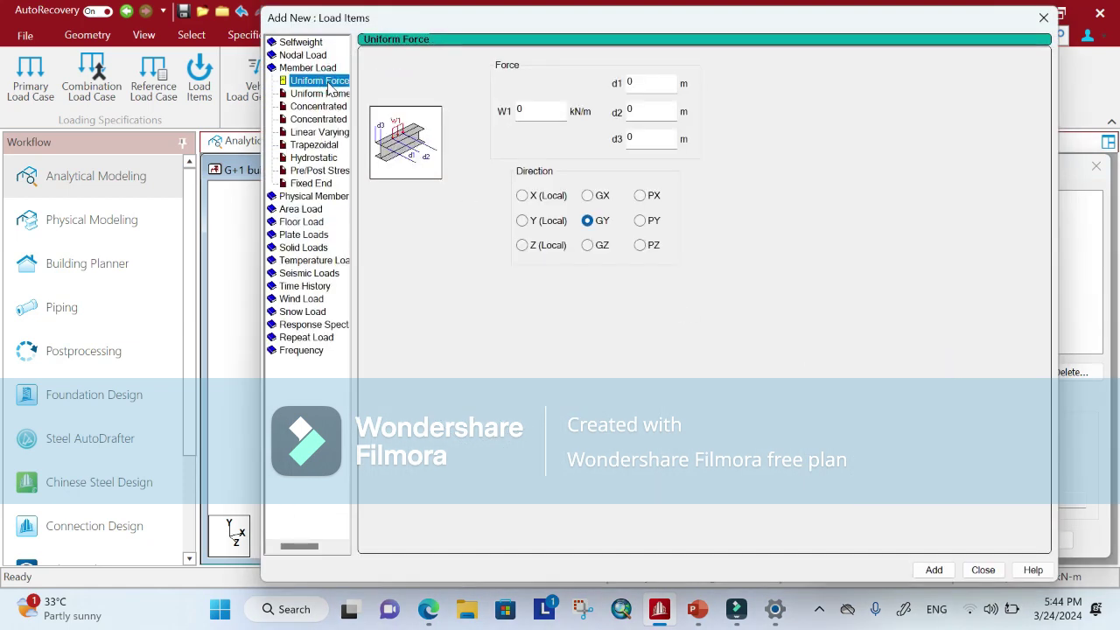
double_click(517, 110)
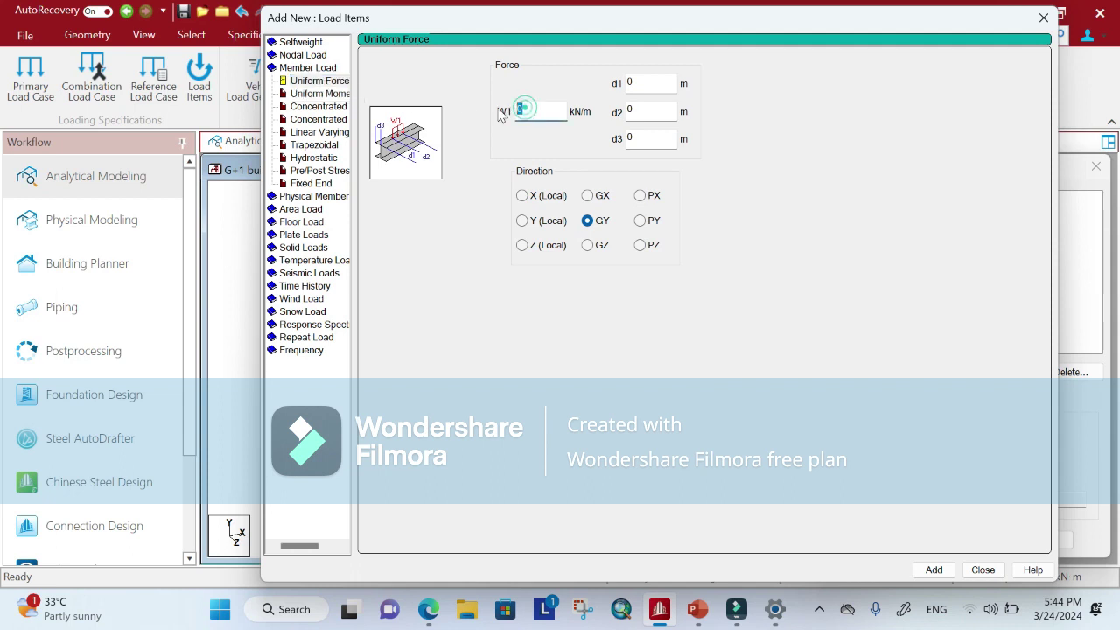
key("BackSpace")
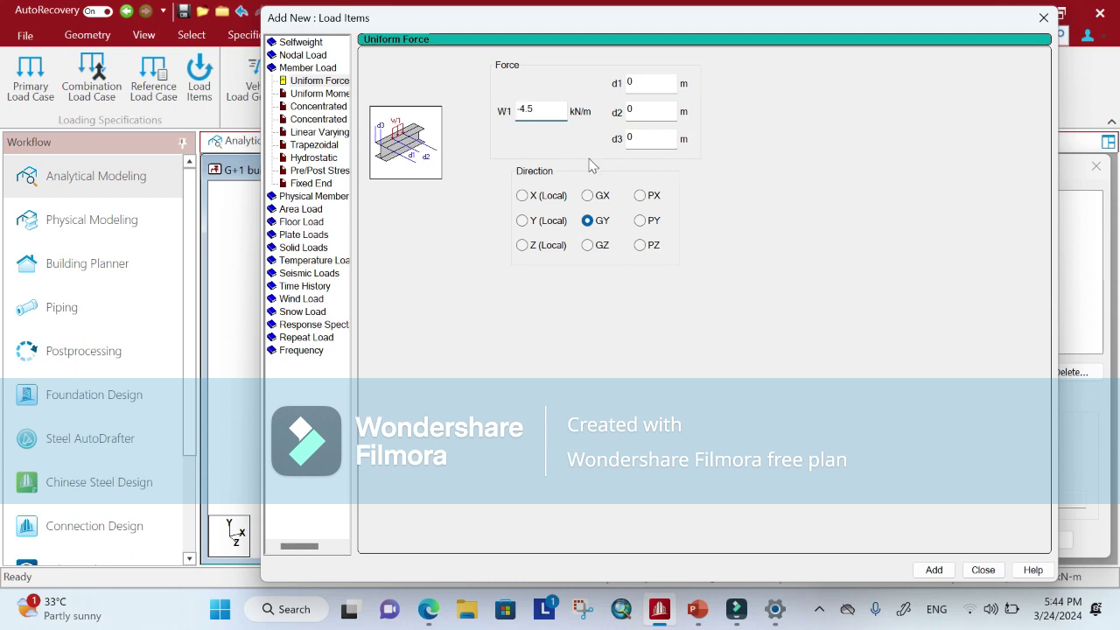
left_click(934, 569)
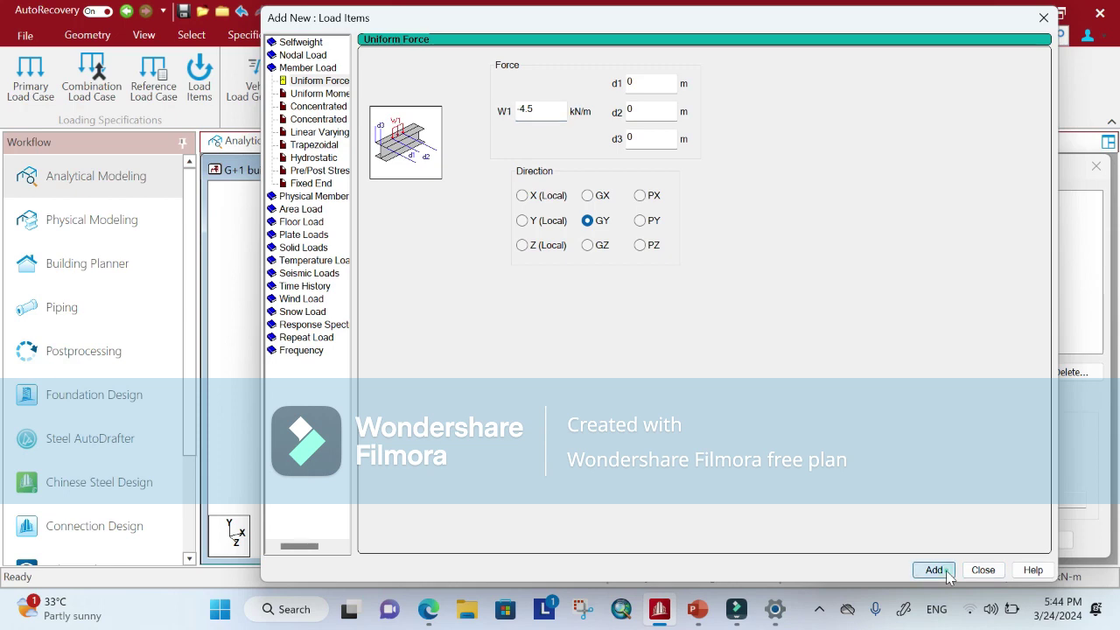
left_click(983, 570)
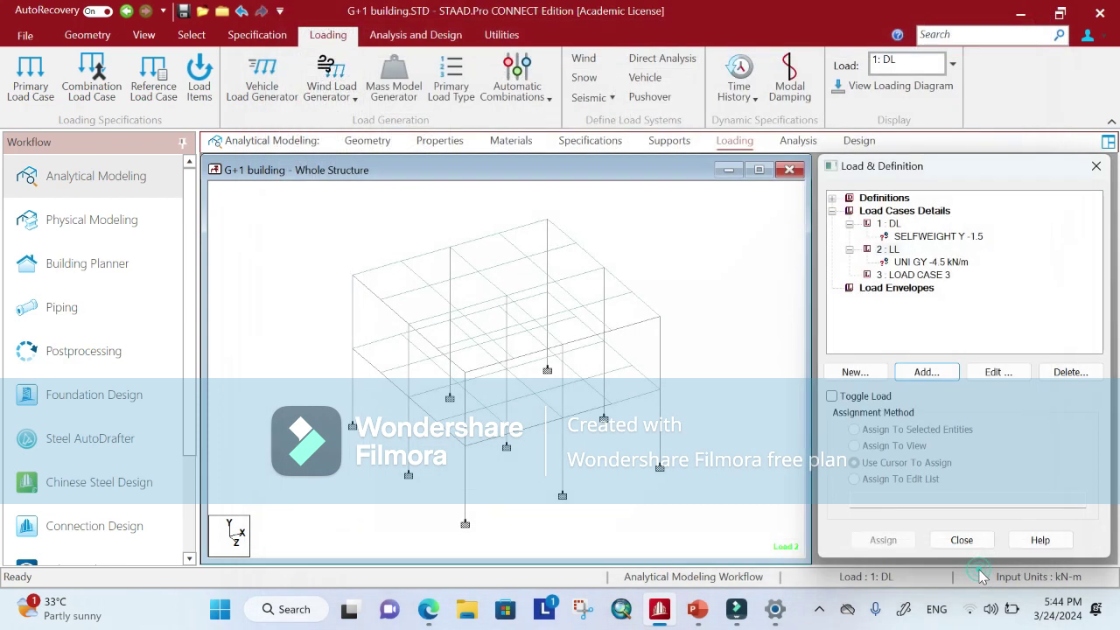
- Select load case 3, switch to the load notes in PowerPoint, and write "= 3×1.5 = -4.5 KN/m²" beside the LL value
left_click(930, 276)
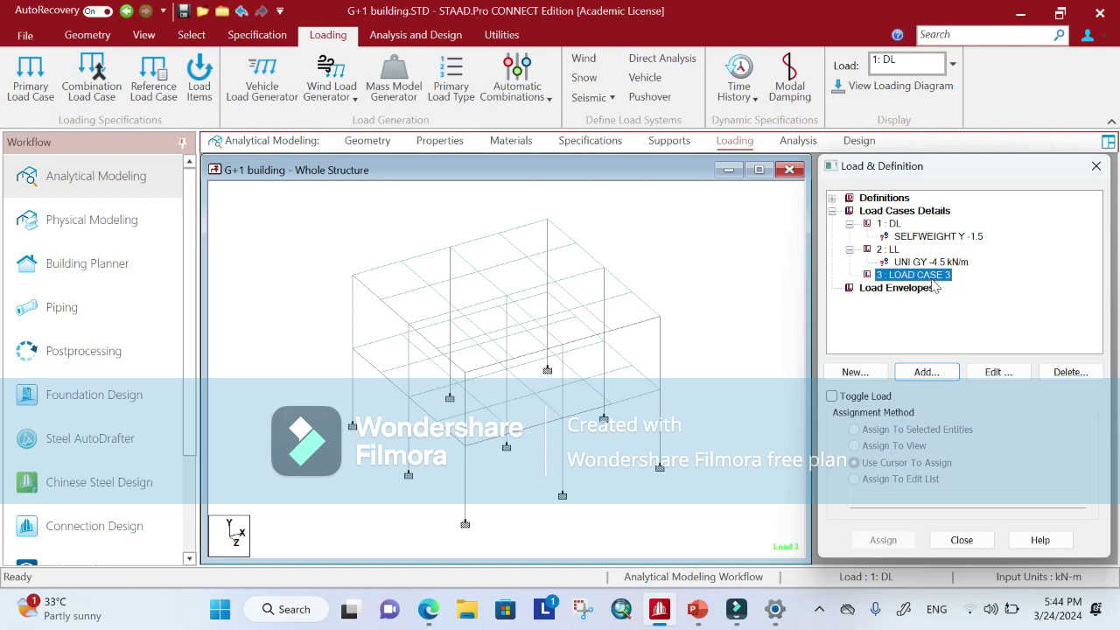
left_click(697, 609)
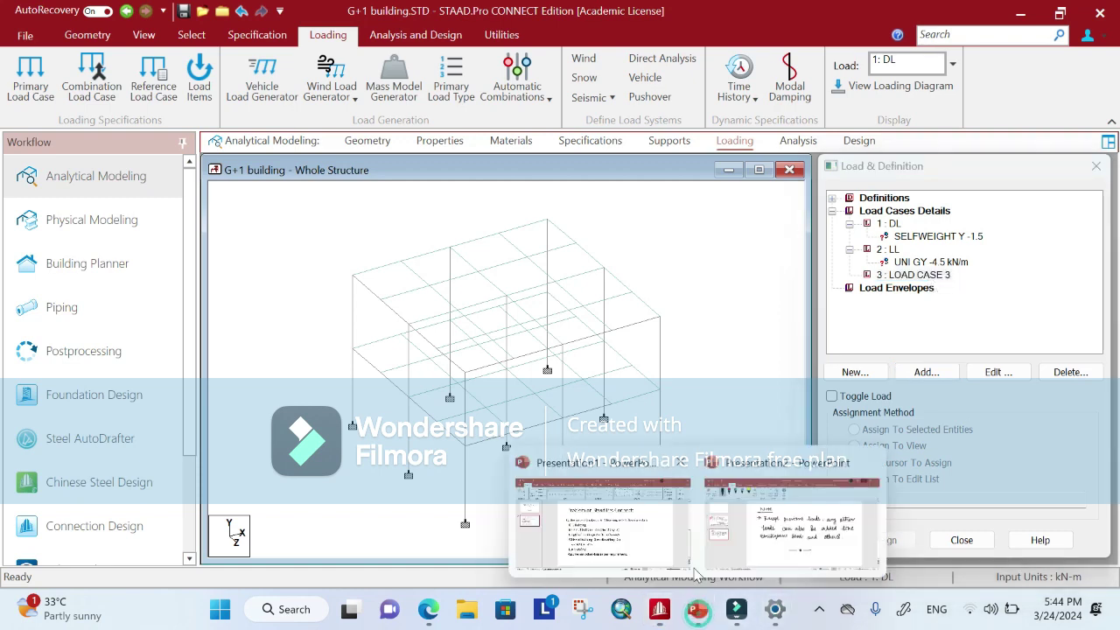
left_click(779, 538)
left_click(103, 280)
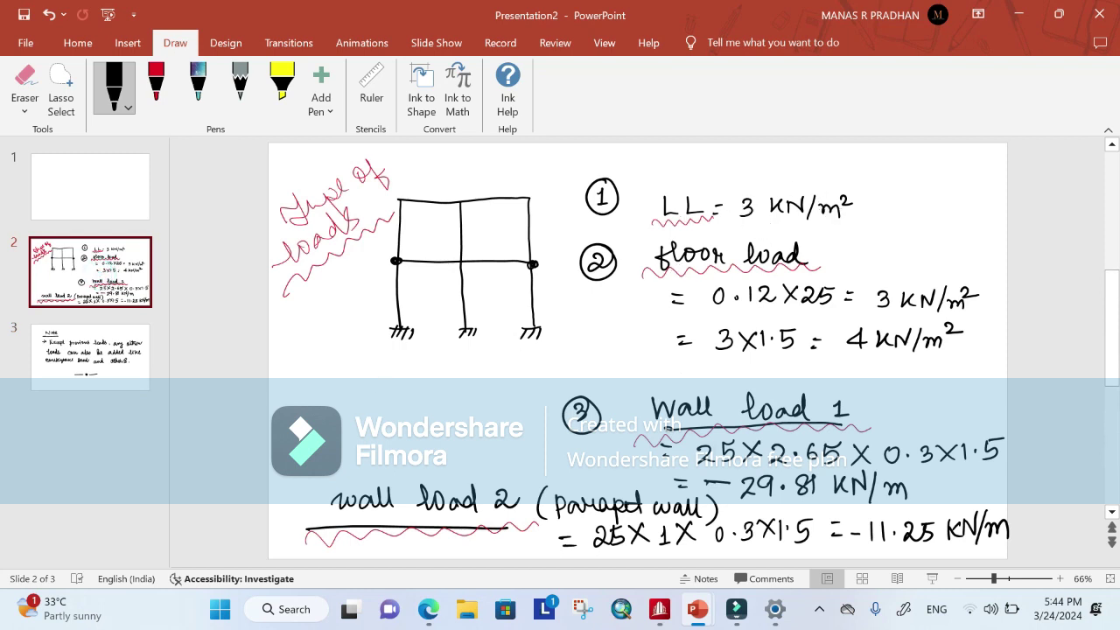
left_click_drag(855, 207, 869, 208)
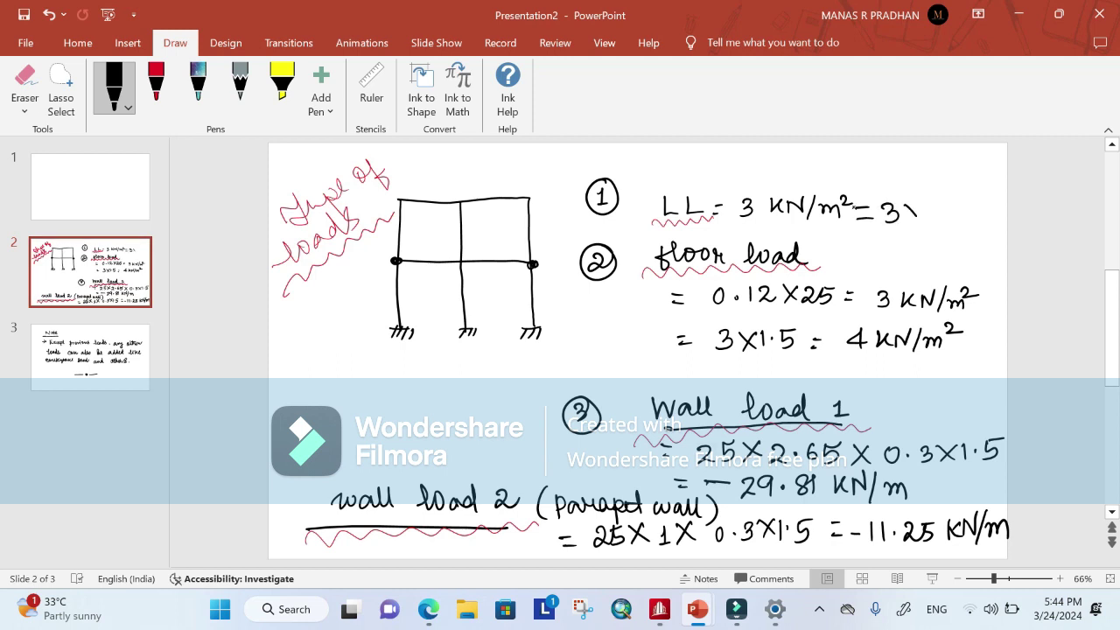
mouse_move(956, 201)
left_mouse_down()
mouse_move(913, 248)
mouse_move(966, 247)
left_mouse_up()
left_click_drag(966, 246, 972, 235)
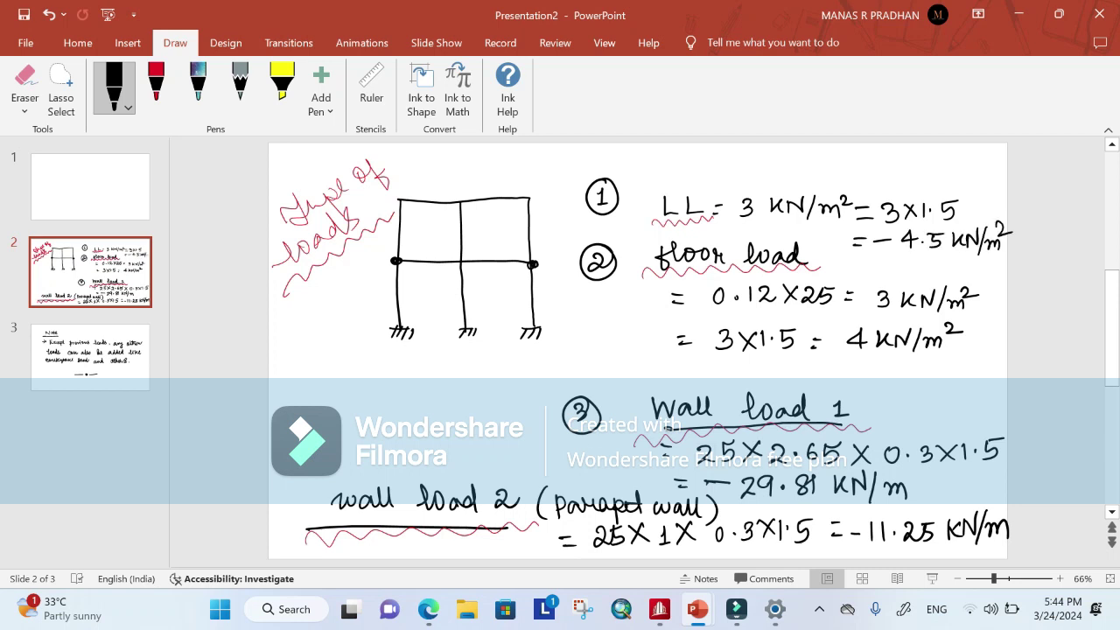
- Draw tick marks beside the floor load, wall load 1 and wall load 2 headings in the load notes
left_click_drag(630, 268, 670, 245)
left_click_drag(627, 401, 685, 359)
left_click_drag(314, 503, 371, 472)
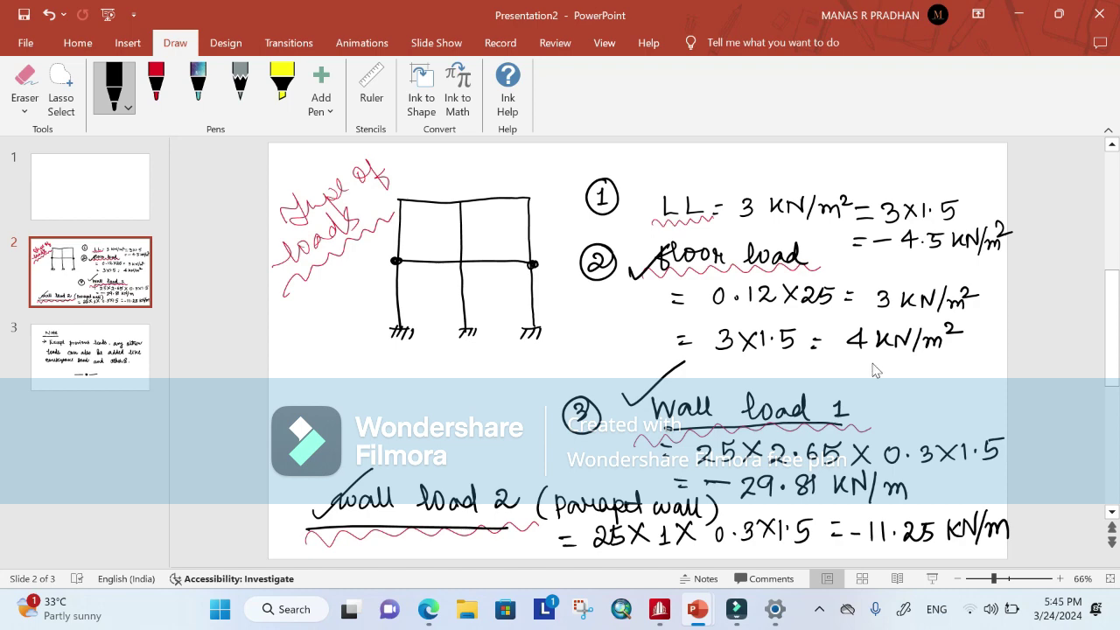
- Switch back to STAAD.Pro and start a new floor load item for load case 3, checking its pressure value in the PowerPoint notes
left_click(665, 613)
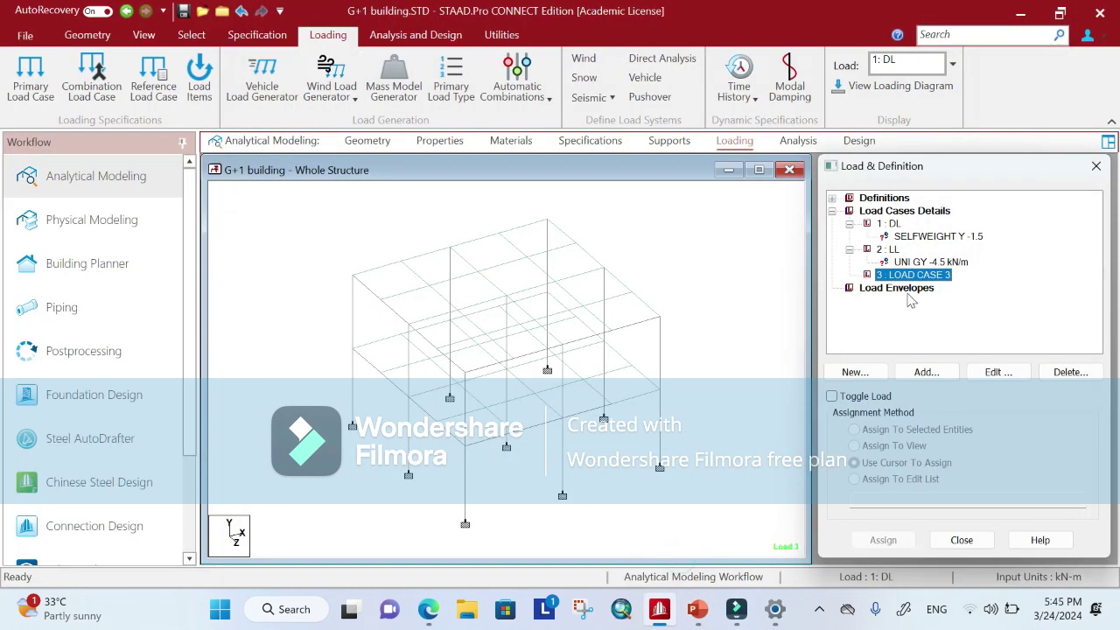
left_click(927, 372)
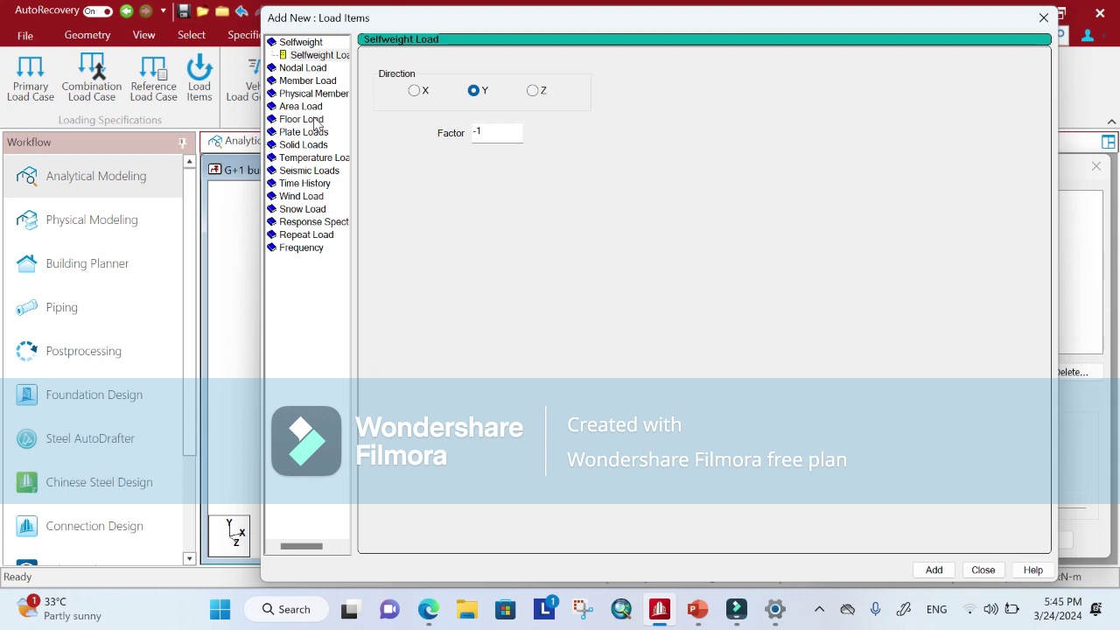
left_click(314, 120)
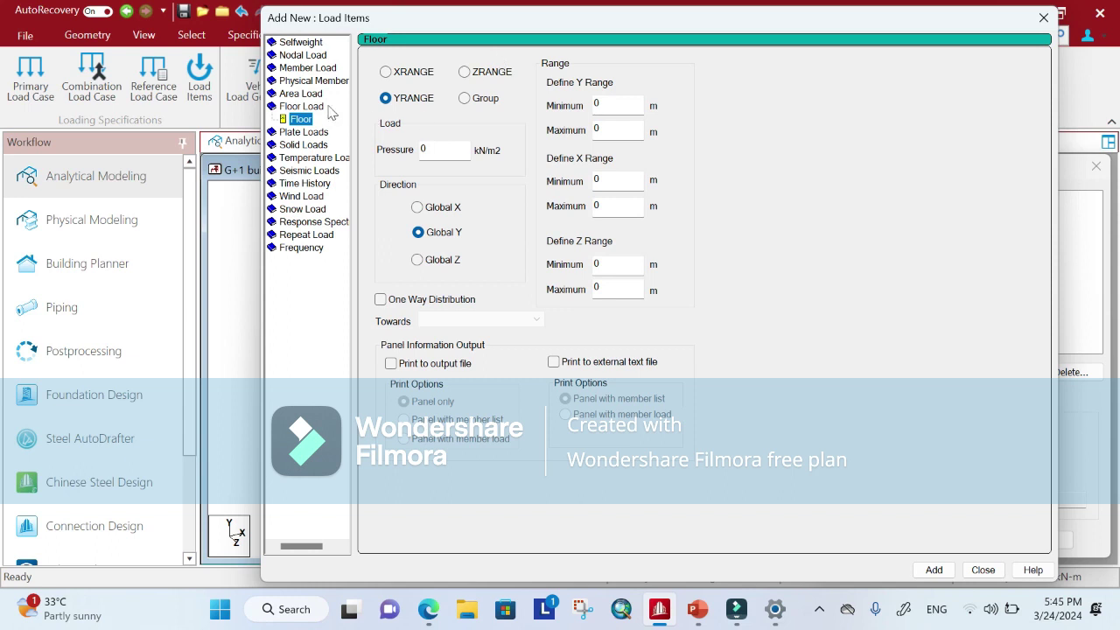
left_click(320, 70)
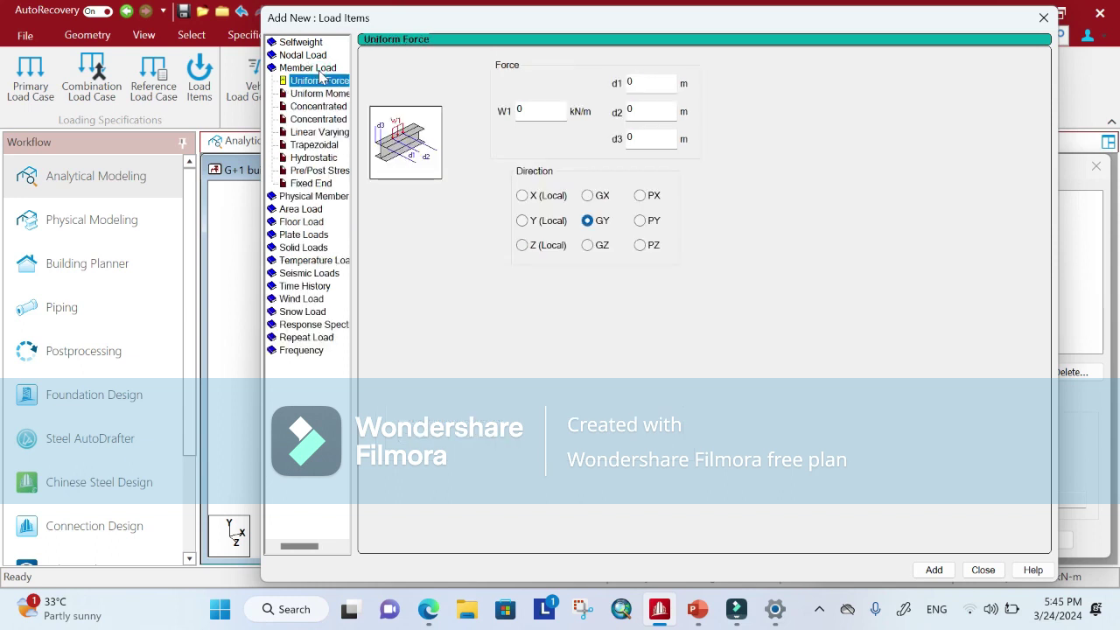
left_click(308, 223)
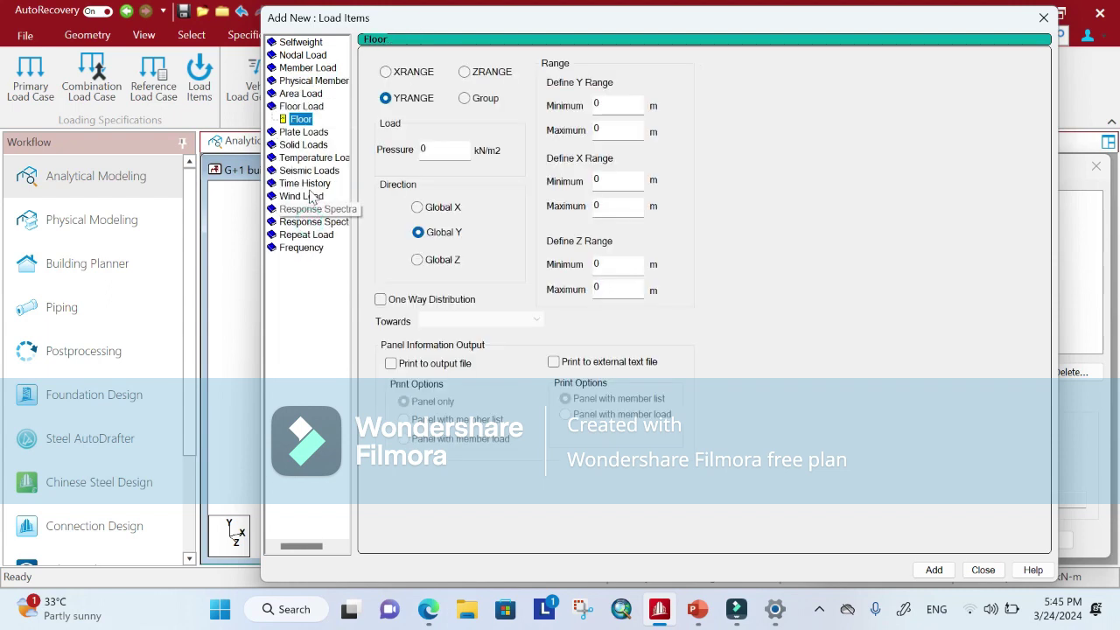
left_click_drag(688, 25, 585, 13)
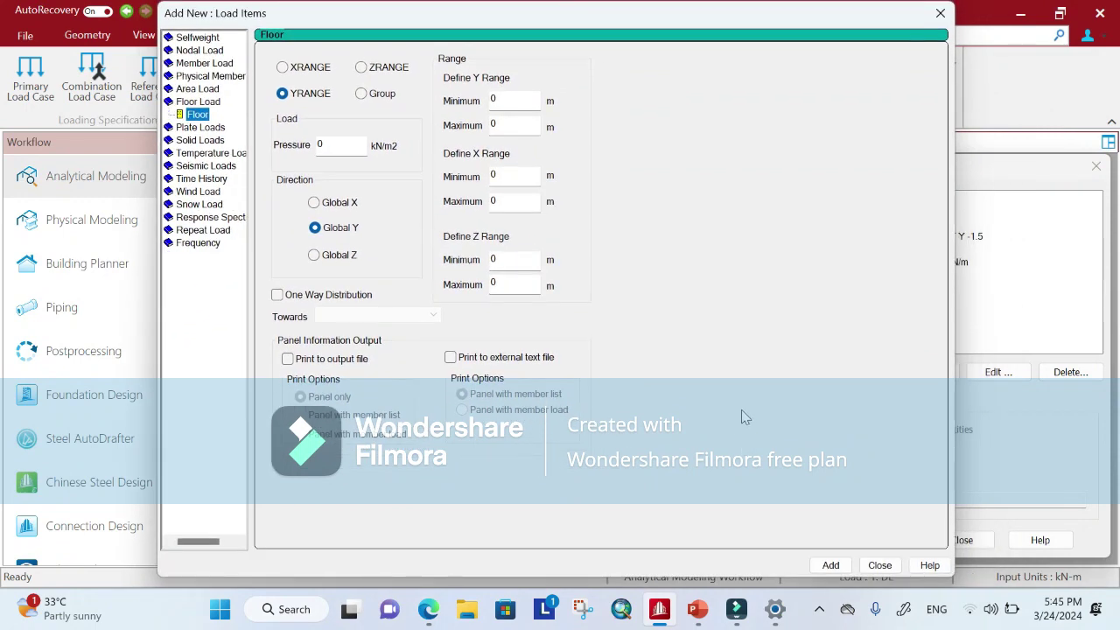
mouse_move(699, 612)
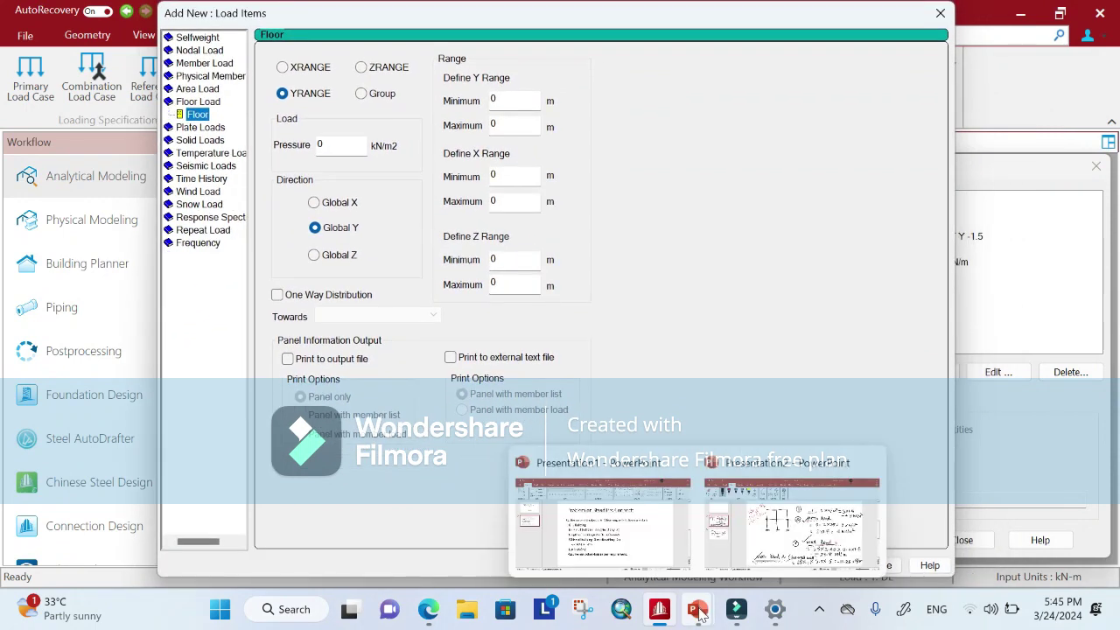
left_click(793, 530)
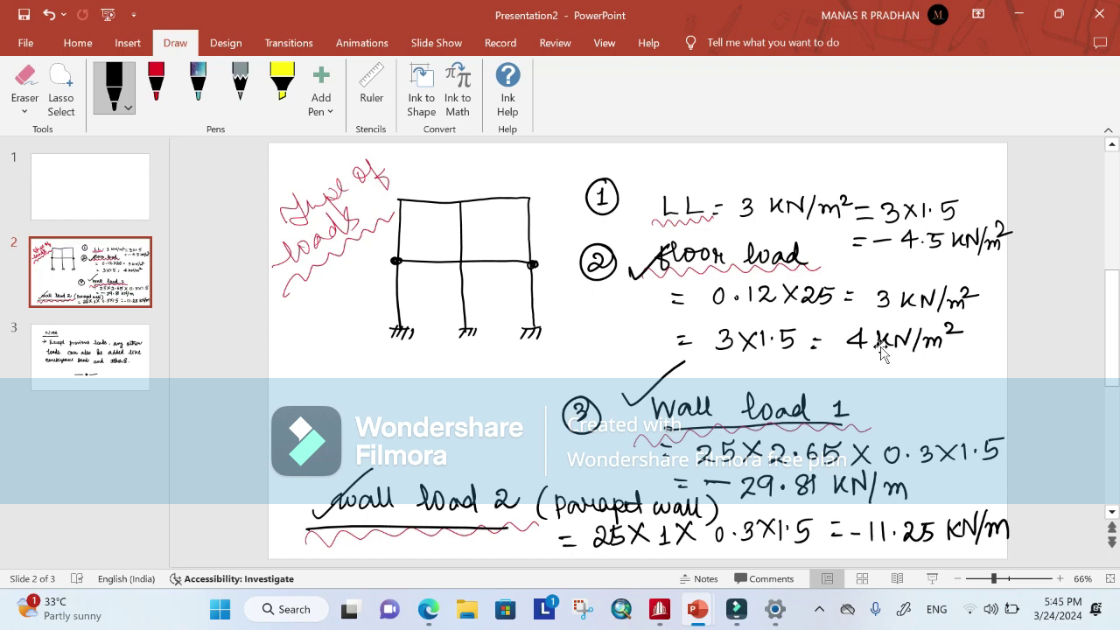
left_click(661, 611)
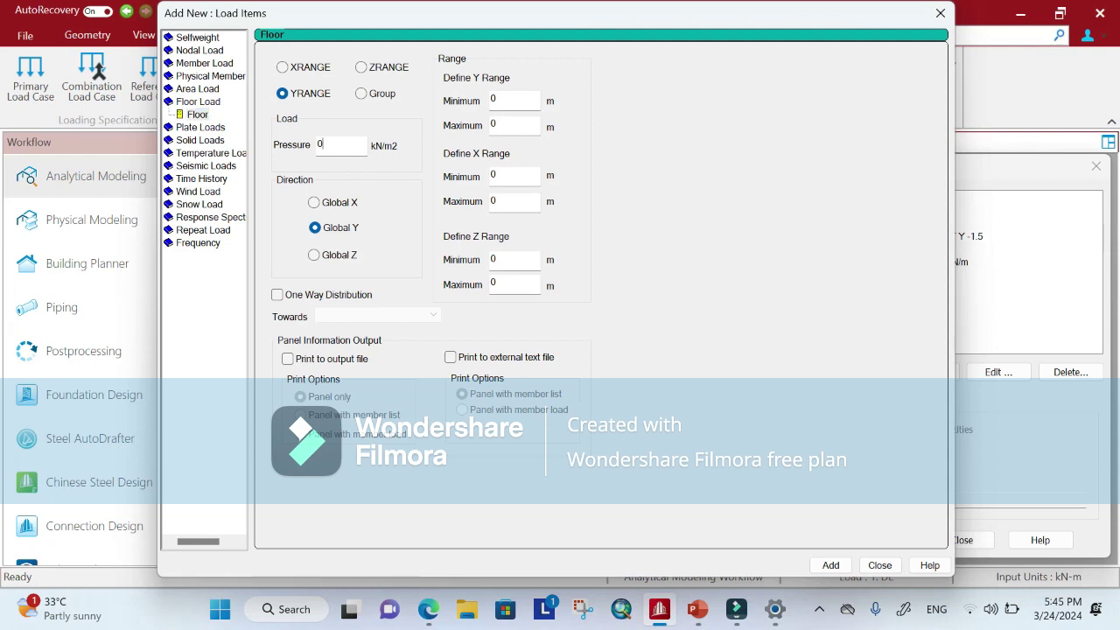
double_click(322, 145)
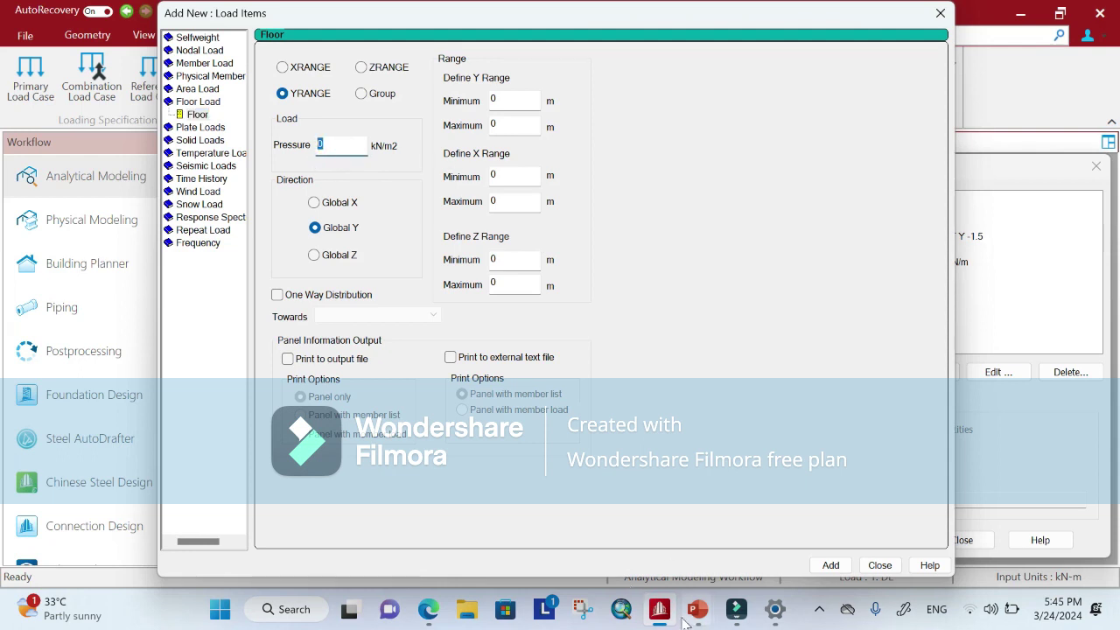
- Correct the floor load result to 4.5 in the PowerPoint notes and set the floor load pressure in STAAD.Pro to -4.5 kN/m2
mouse_move(697, 610)
left_click(788, 531)
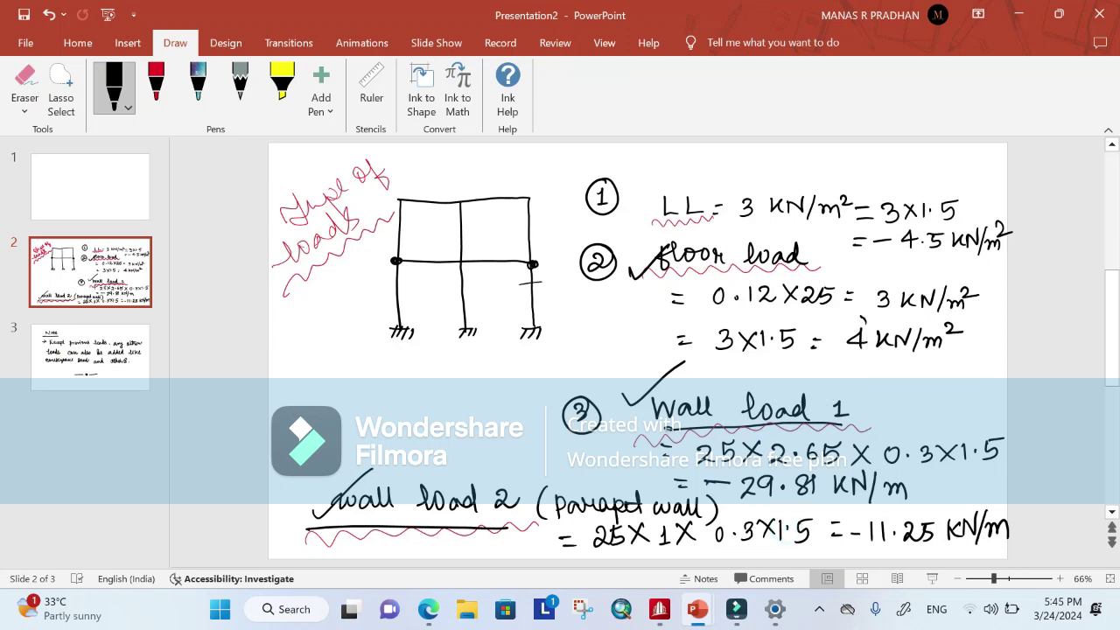
left_click_drag(862, 321, 861, 322)
mouse_move(894, 355)
left_mouse_down()
mouse_move(906, 368)
mouse_move(894, 380)
left_mouse_up()
left_click(912, 374)
mouse_move(921, 360)
left_mouse_down()
mouse_move(919, 378)
mouse_move(938, 356)
left_mouse_up()
left_click_drag(887, 398, 965, 368)
left_click_drag(885, 407, 972, 371)
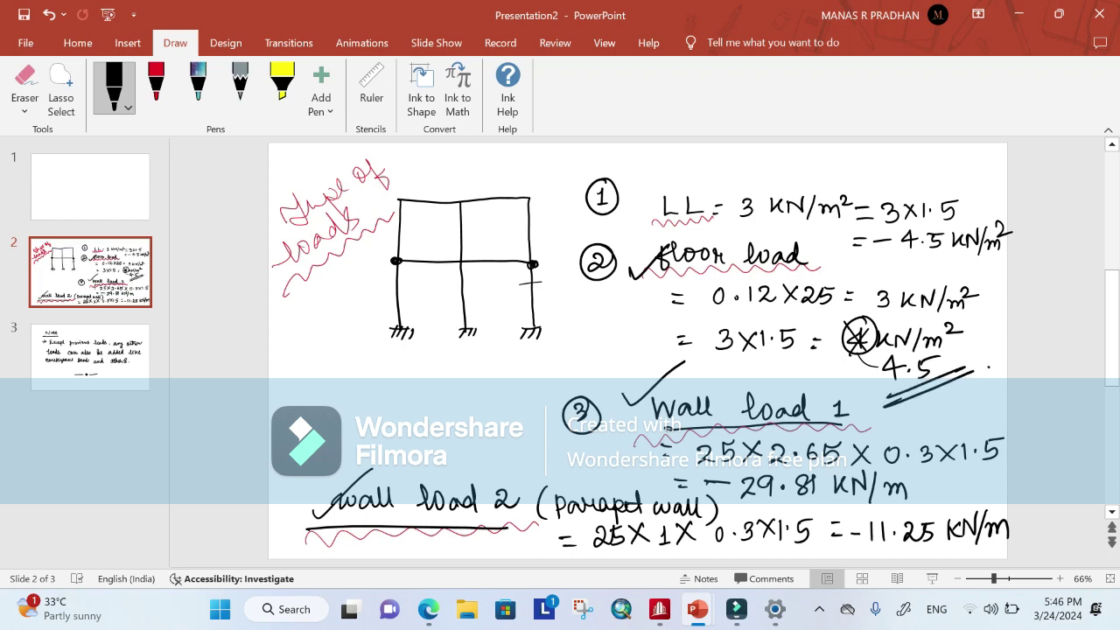
left_click(660, 610)
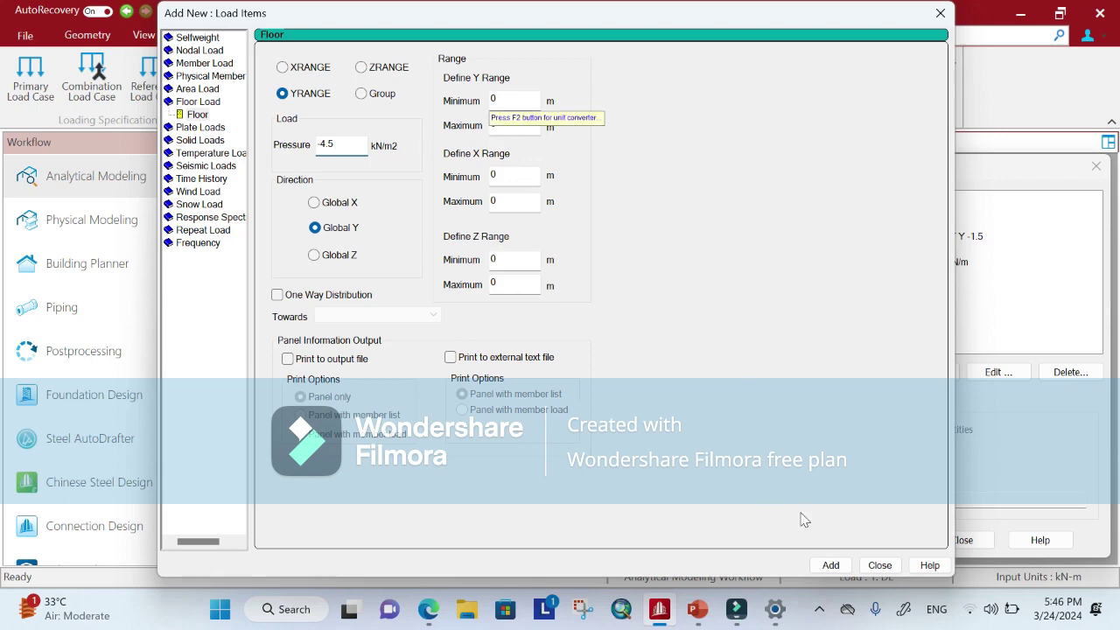
- Switch to PowerPoint, label the frame sketch's levels 0 m, 3 m and 6 m, and tick the two upper levels
left_click(716, 603)
left_click(774, 523)
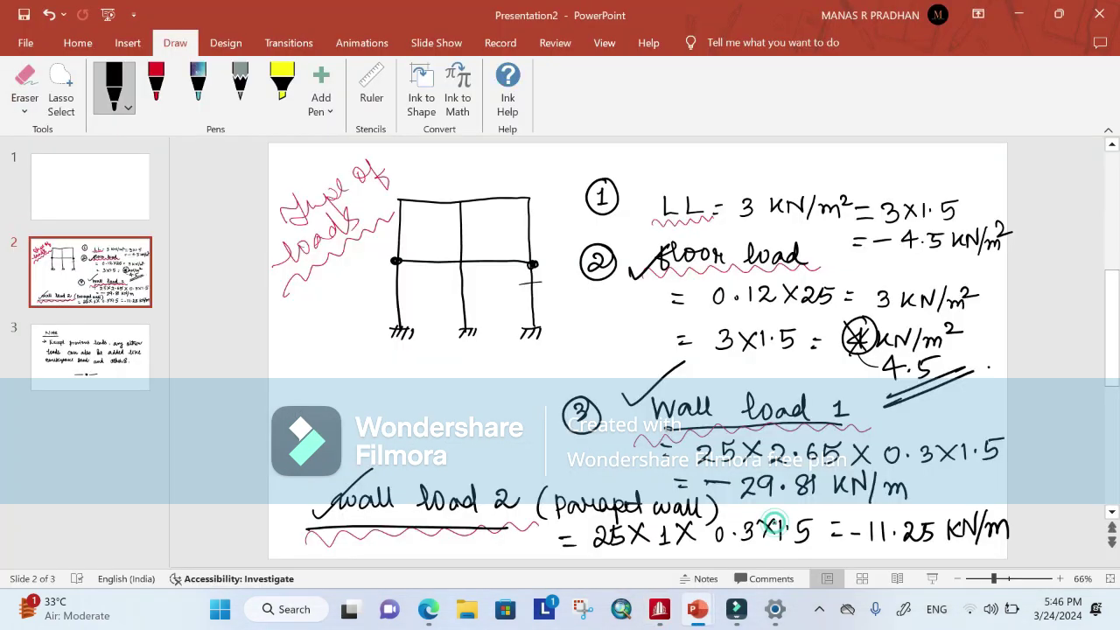
left_click_drag(390, 348, 407, 351)
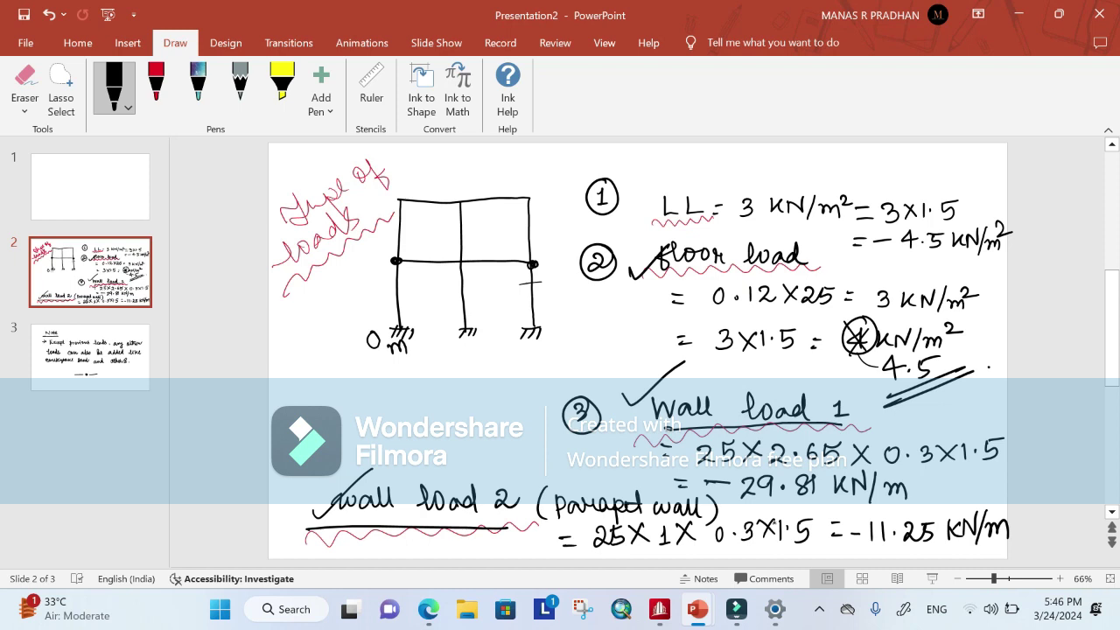
left_click_drag(359, 262, 359, 282)
left_click_drag(363, 188, 355, 205)
mouse_move(368, 195)
left_mouse_down()
mouse_move(388, 201)
mouse_move(339, 278)
mouse_move(532, 262)
left_mouse_up()
left_click_drag(491, 191, 530, 171)
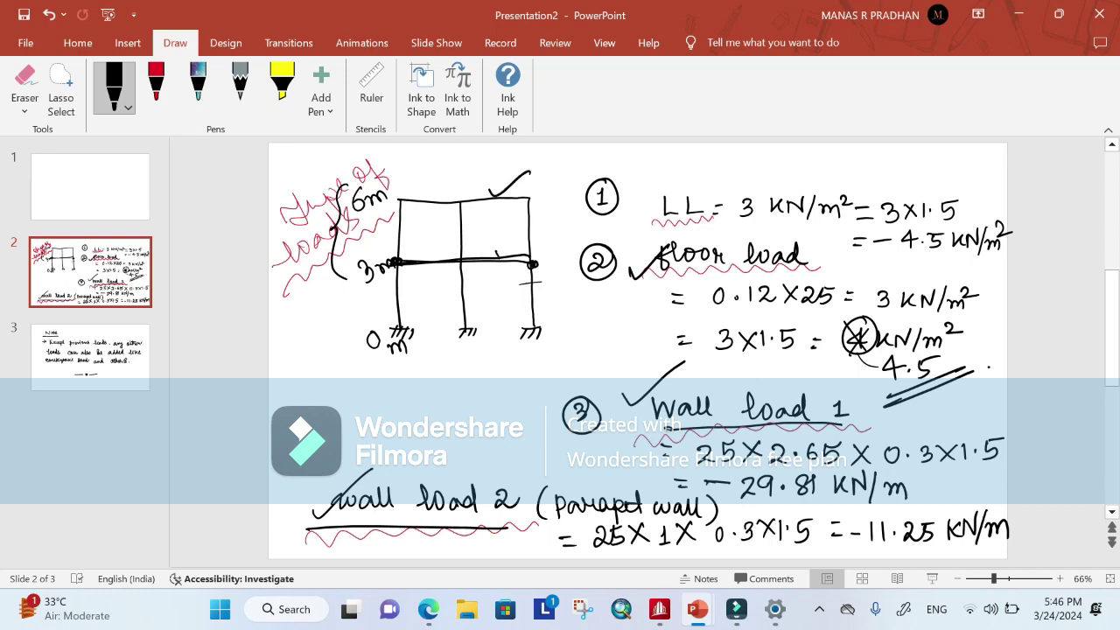
left_click_drag(496, 251, 552, 231)
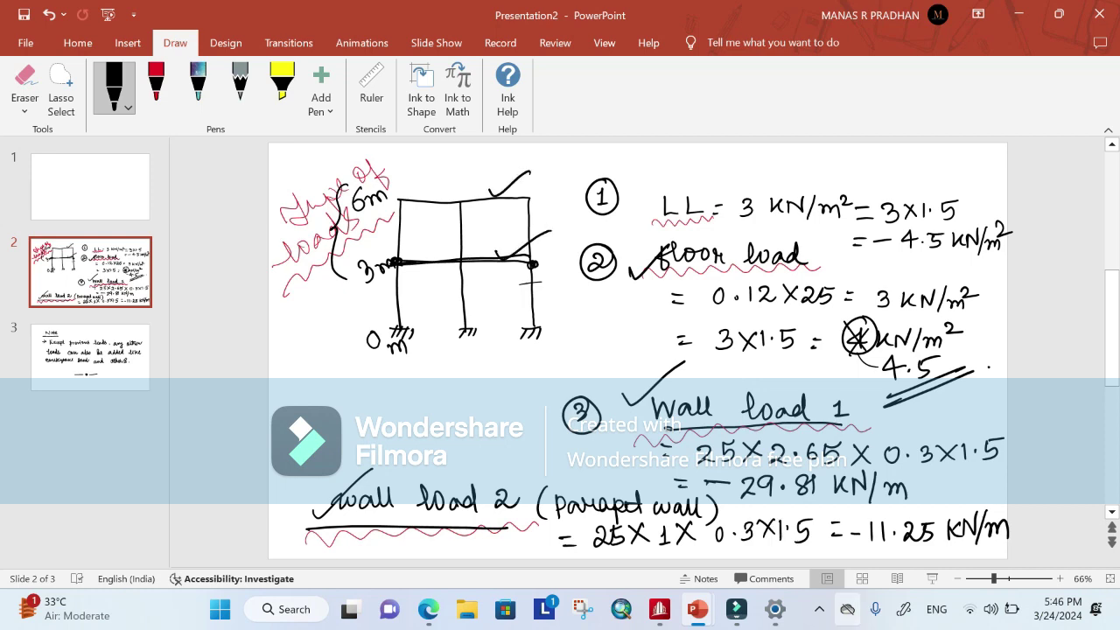
- Return to STAAD.Pro, set the floor load's Y range from 3 m to 6 m, and add it to load case 3
left_click(659, 609)
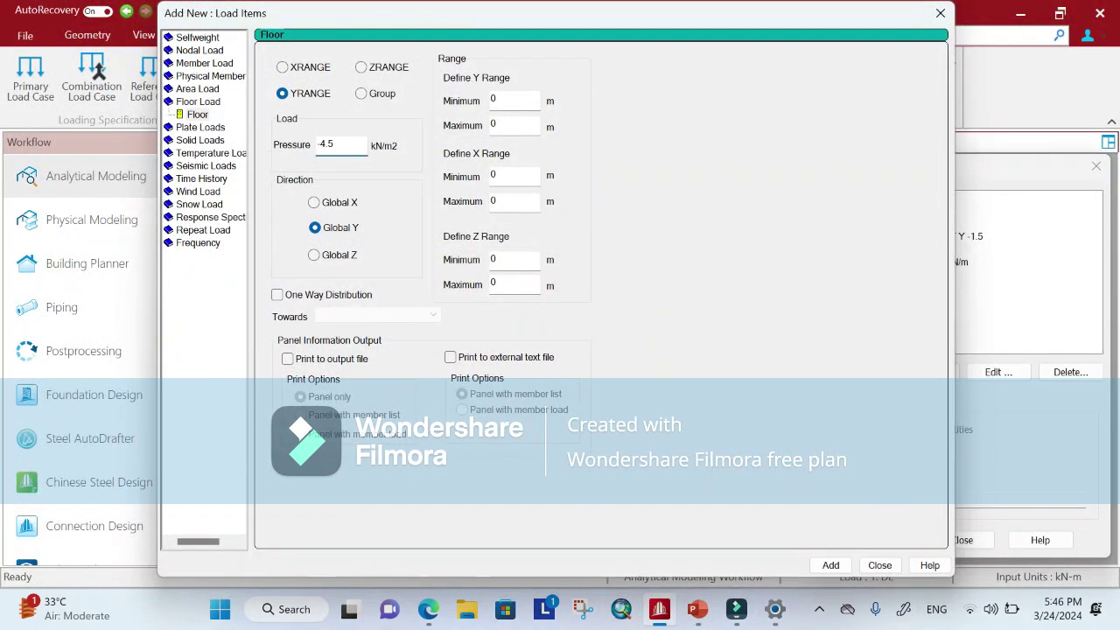
left_click(506, 102)
left_click(513, 128)
type("6")
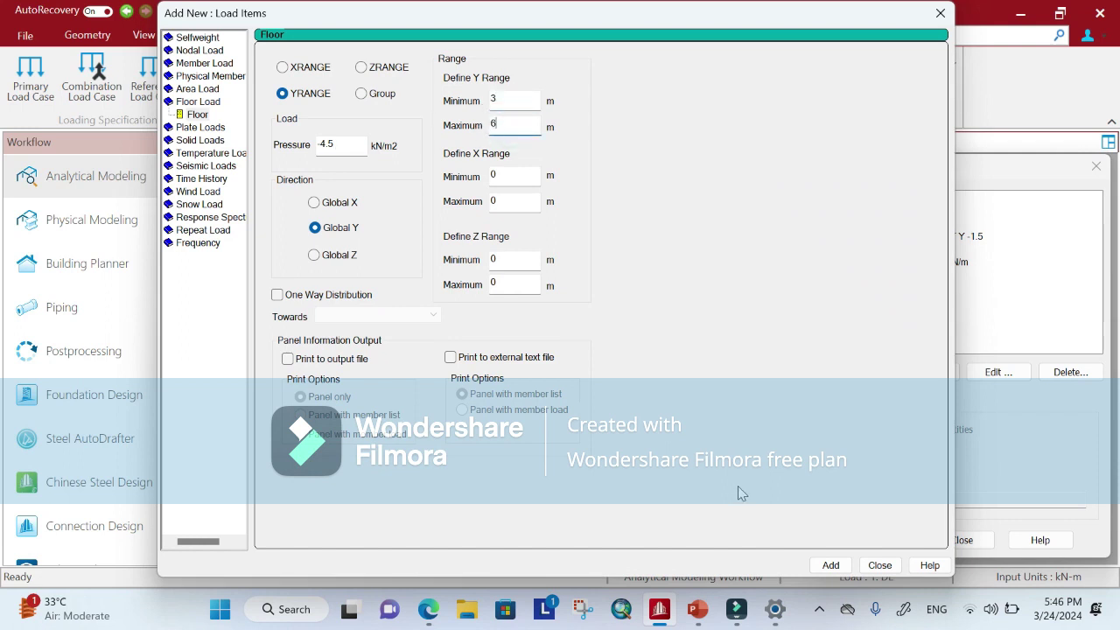
left_click(829, 567)
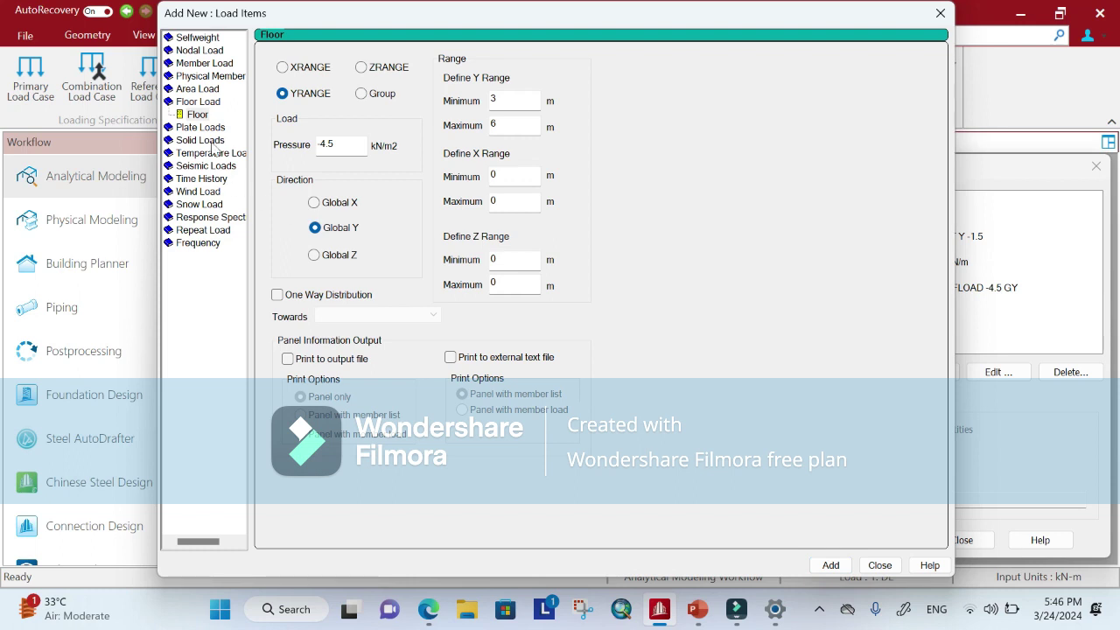
- Add a uniform member force of -29.81 kN/m in the GY direction to load case 3, checking the wall load in the PowerPoint notes
left_click(215, 65)
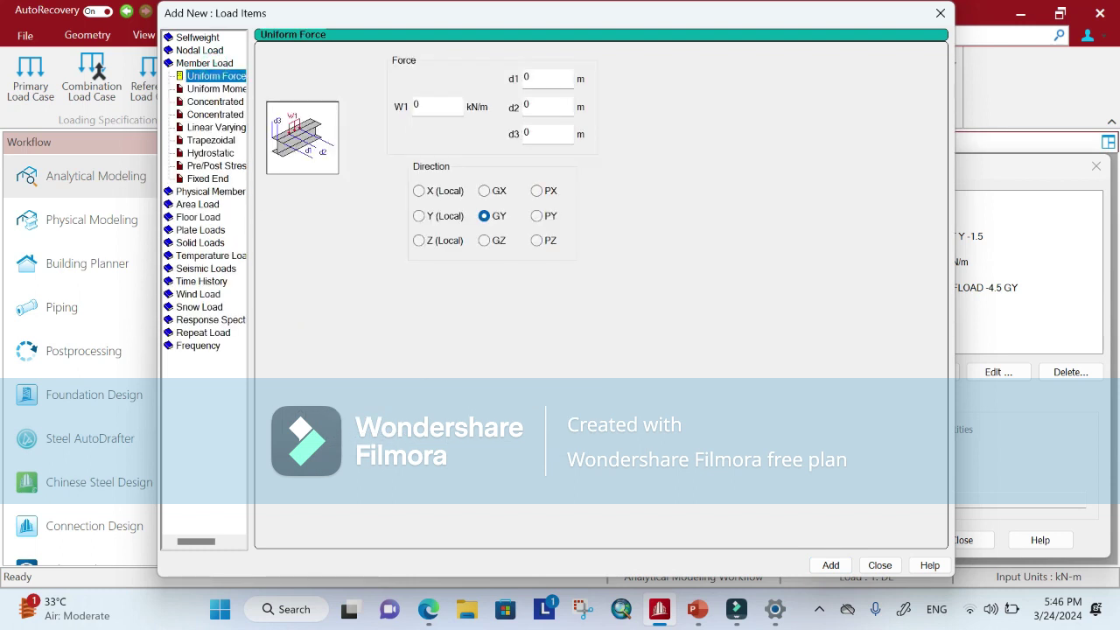
left_click(432, 106)
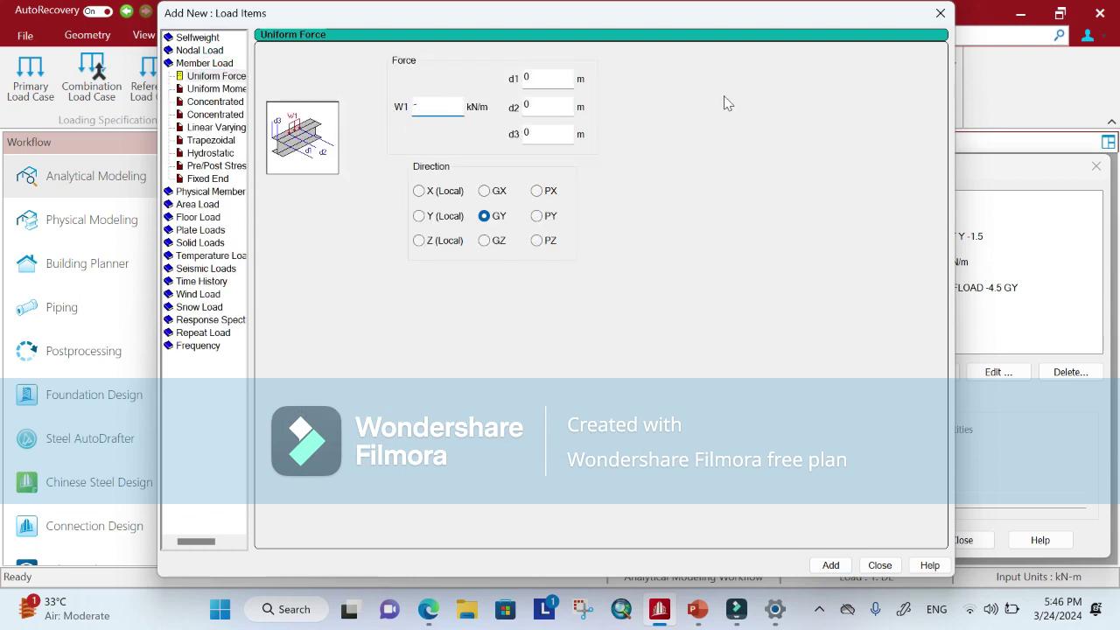
type("-")
left_click(747, 548)
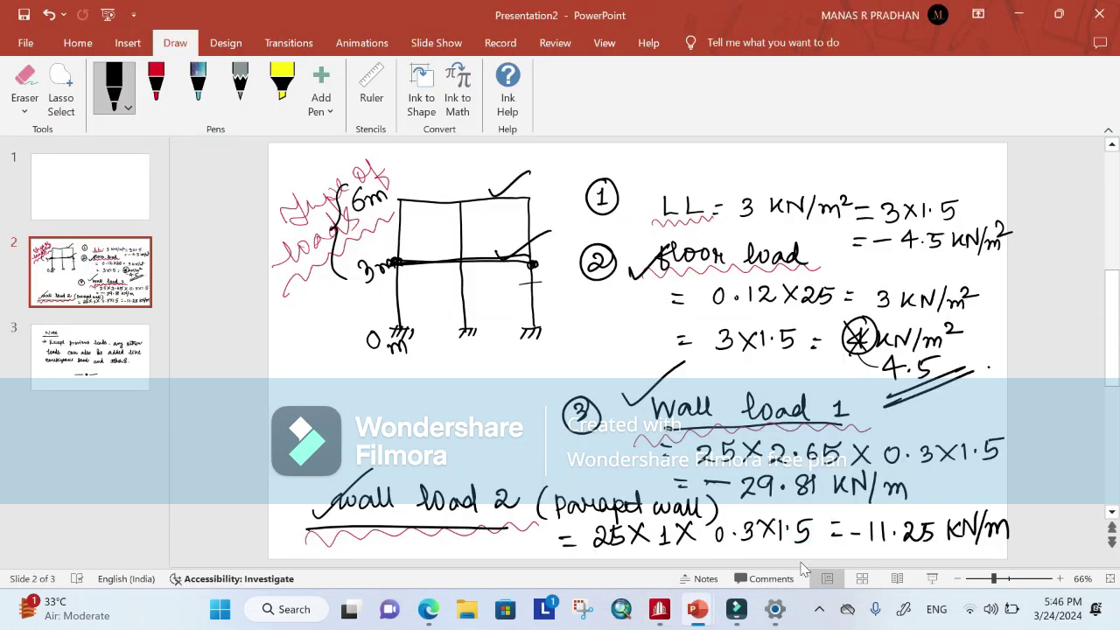
left_click(755, 522)
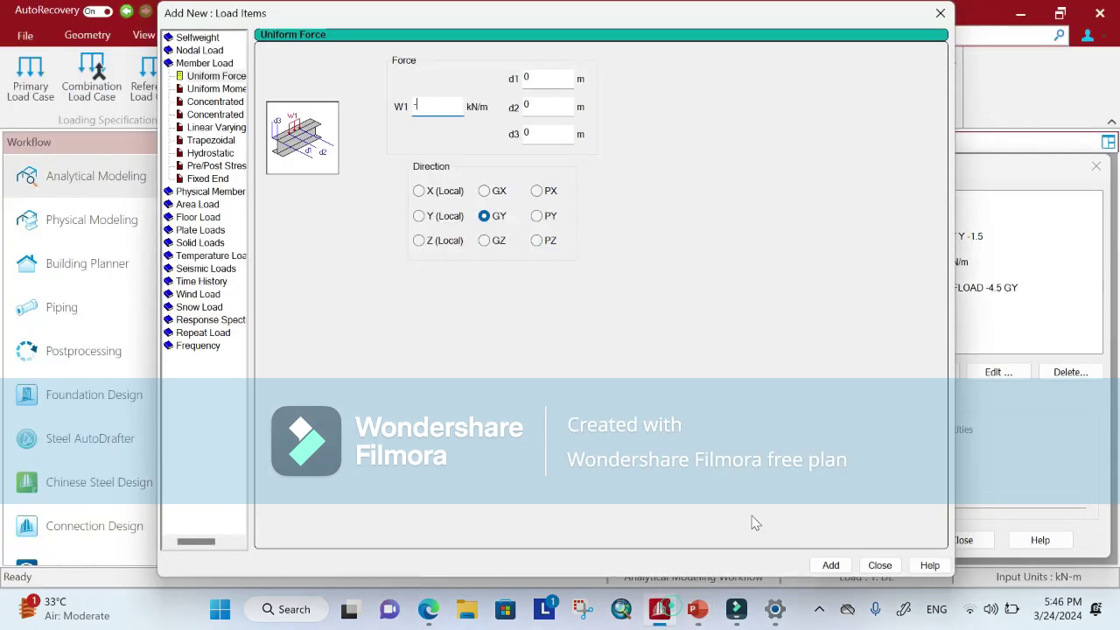
type("-29.81")
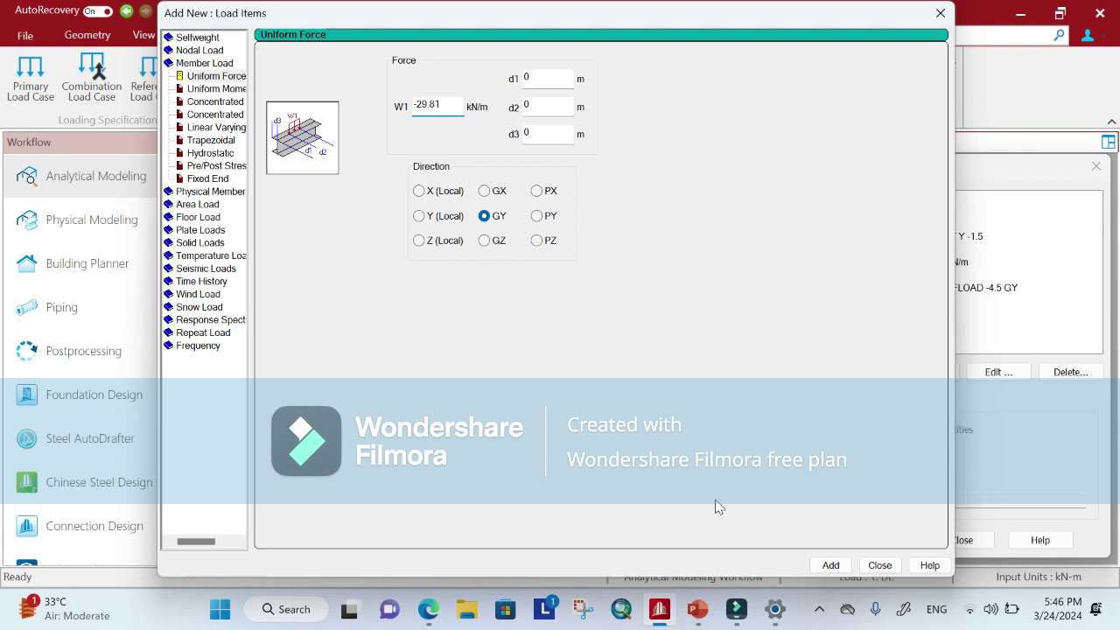
left_click(828, 564)
- Add a second uniform member force of -11.25 kN/m in the GY direction to load case 3 and finish adding load items
double_click(427, 104)
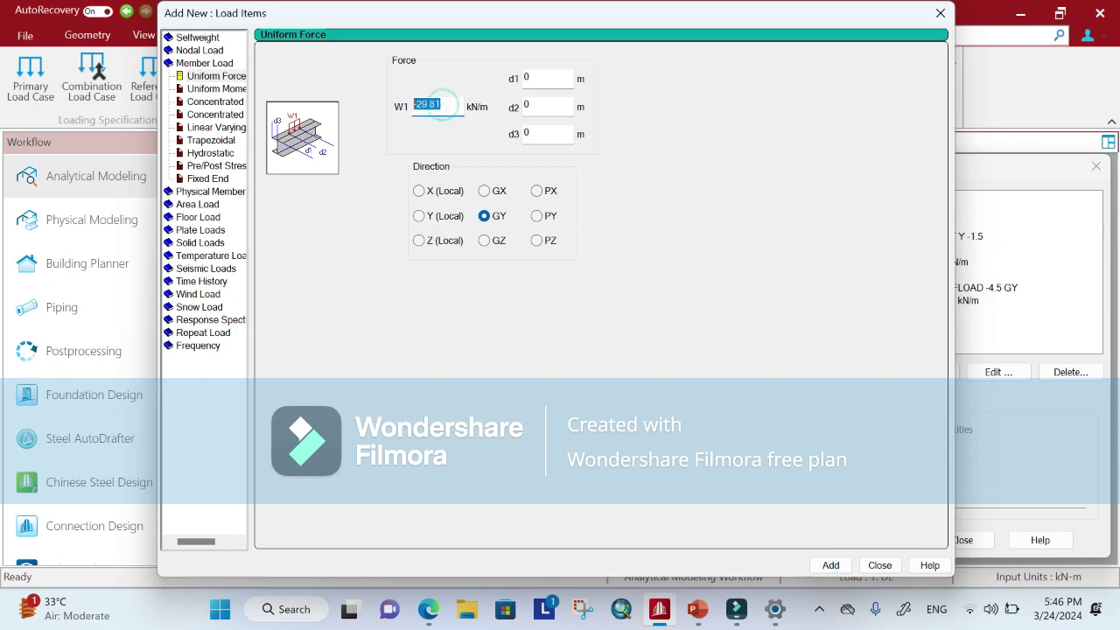
type("-11.25")
left_click(830, 565)
left_click(880, 566)
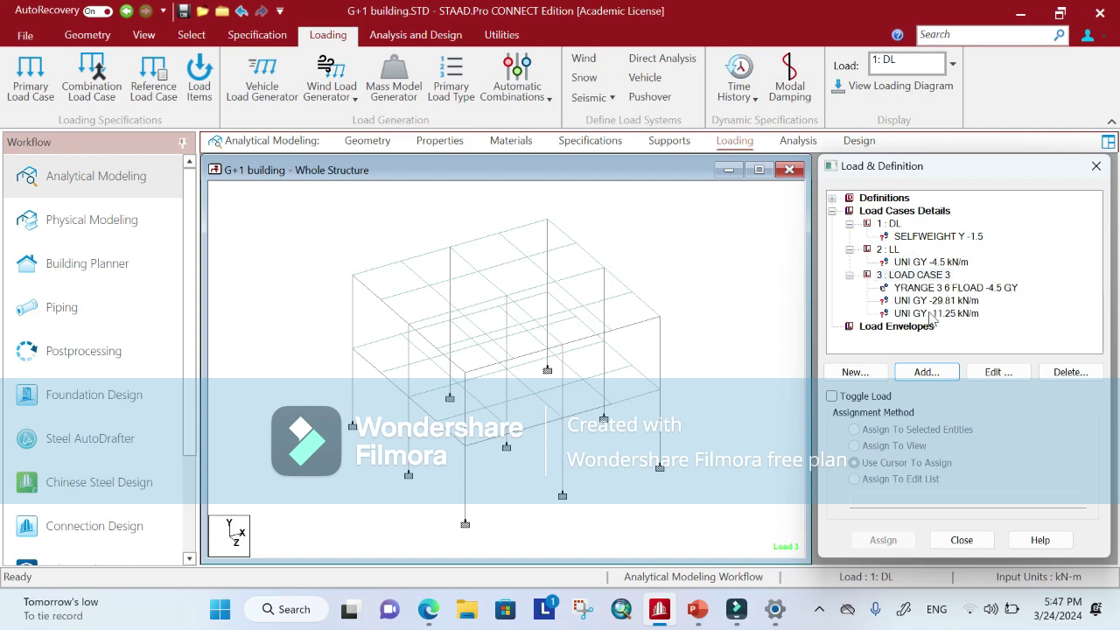
- Choose the dead load case's selfweight item, select the whole frame, and set the assignment method to selected beams and plates
left_click(909, 238)
left_click(704, 530)
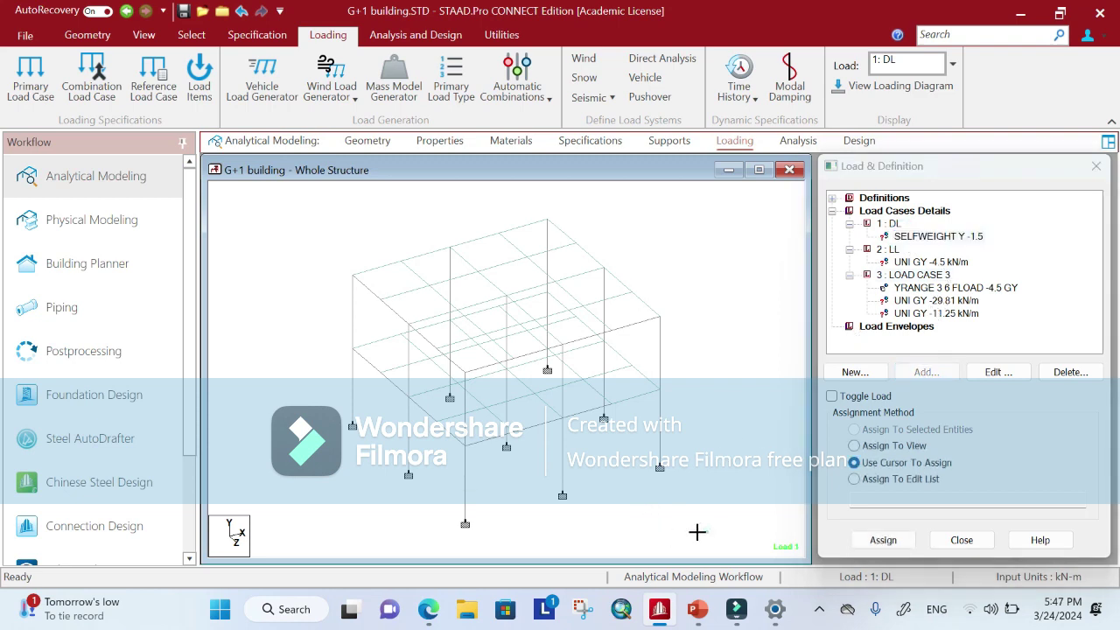
left_click_drag(287, 234, 293, 203)
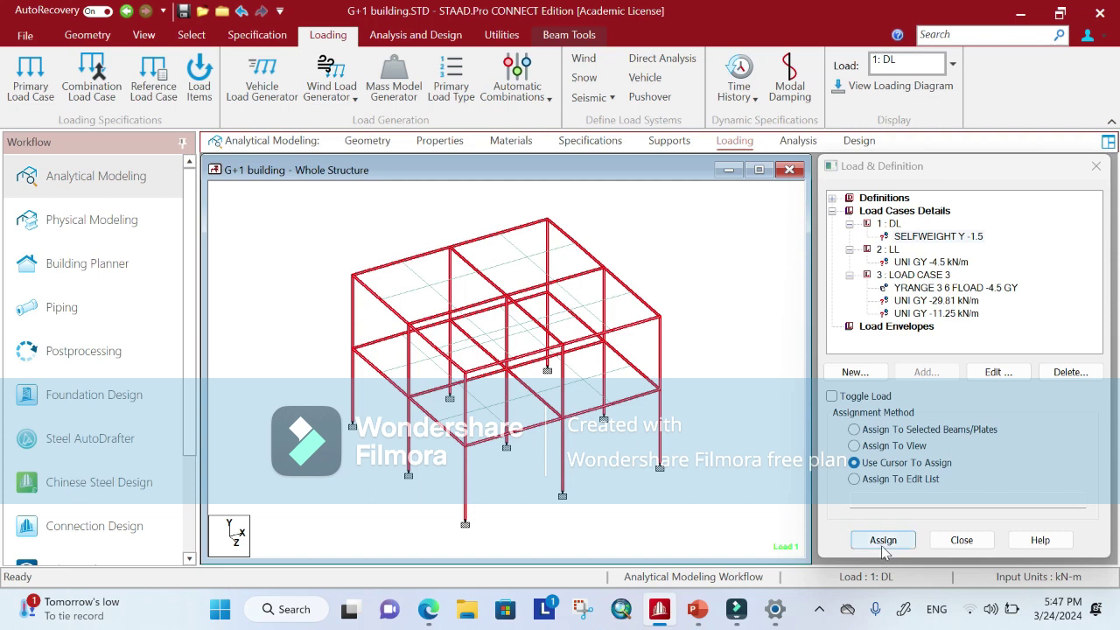
left_click(906, 429)
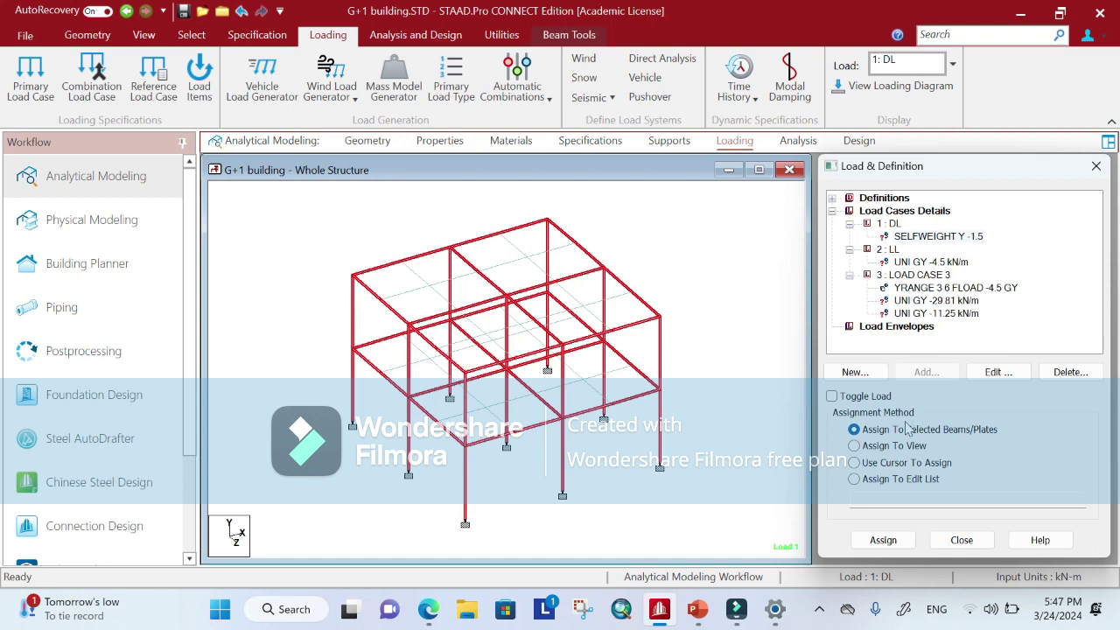
left_click(780, 379)
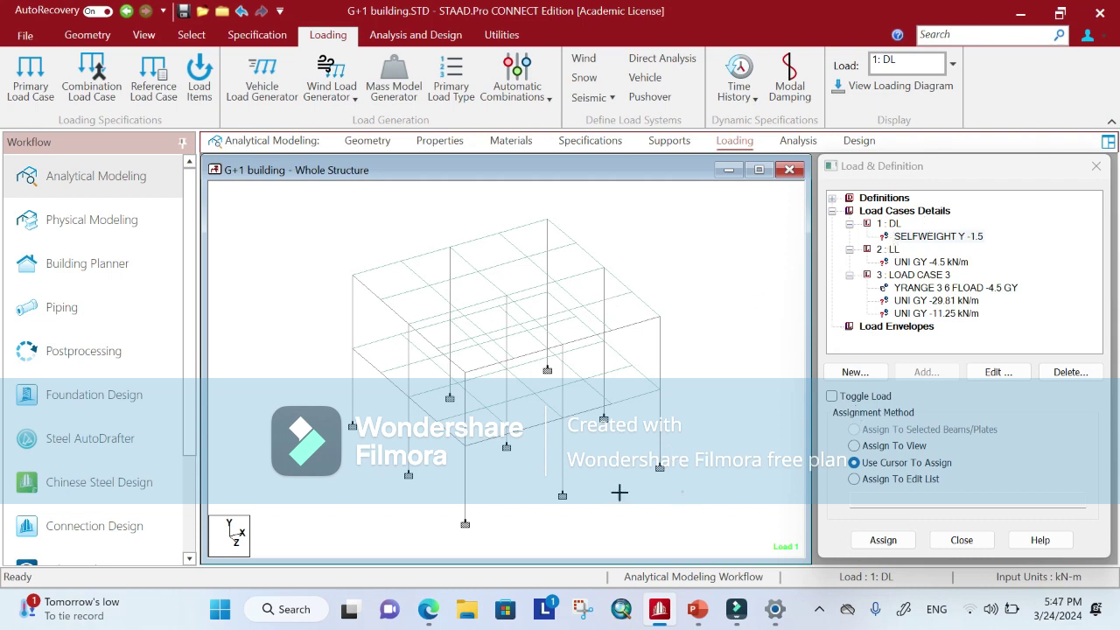
left_click_drag(681, 492, 315, 211)
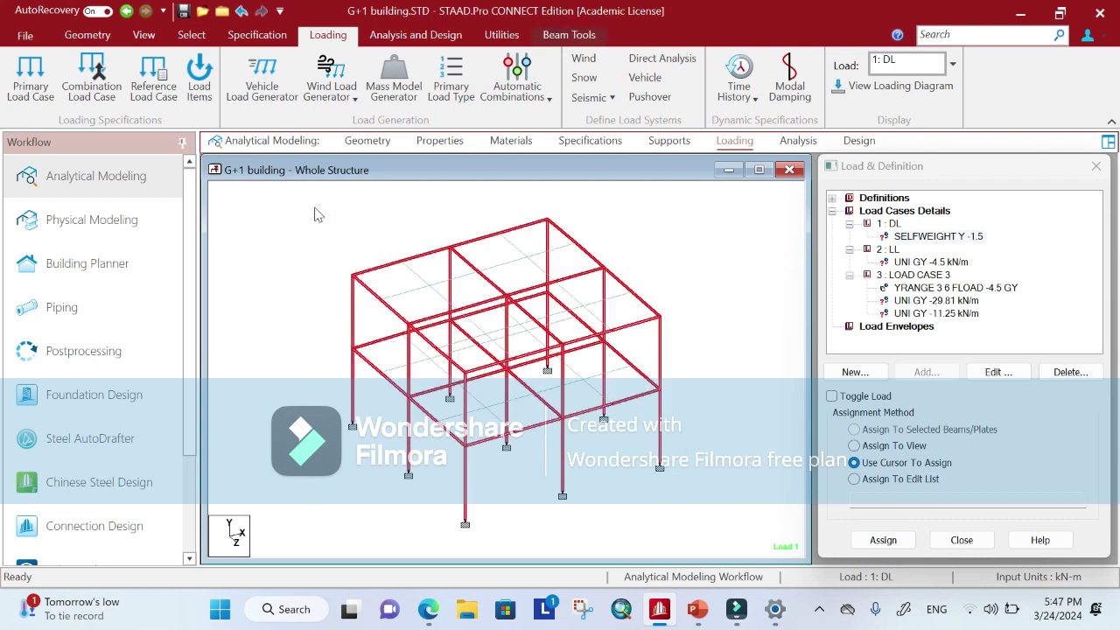
left_click(422, 282)
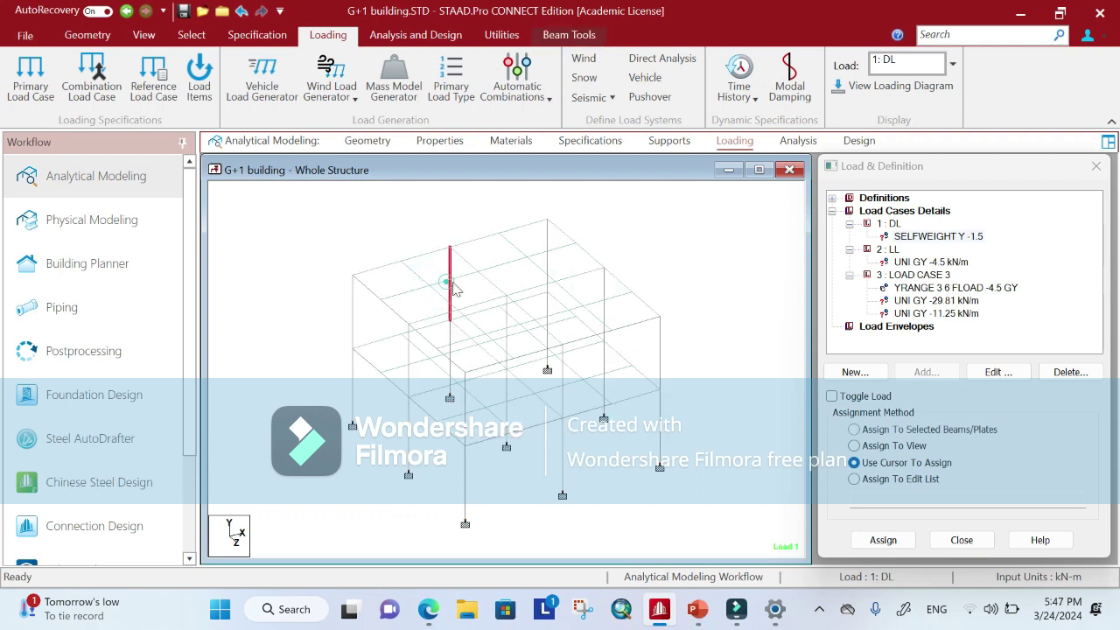
left_click(464, 277)
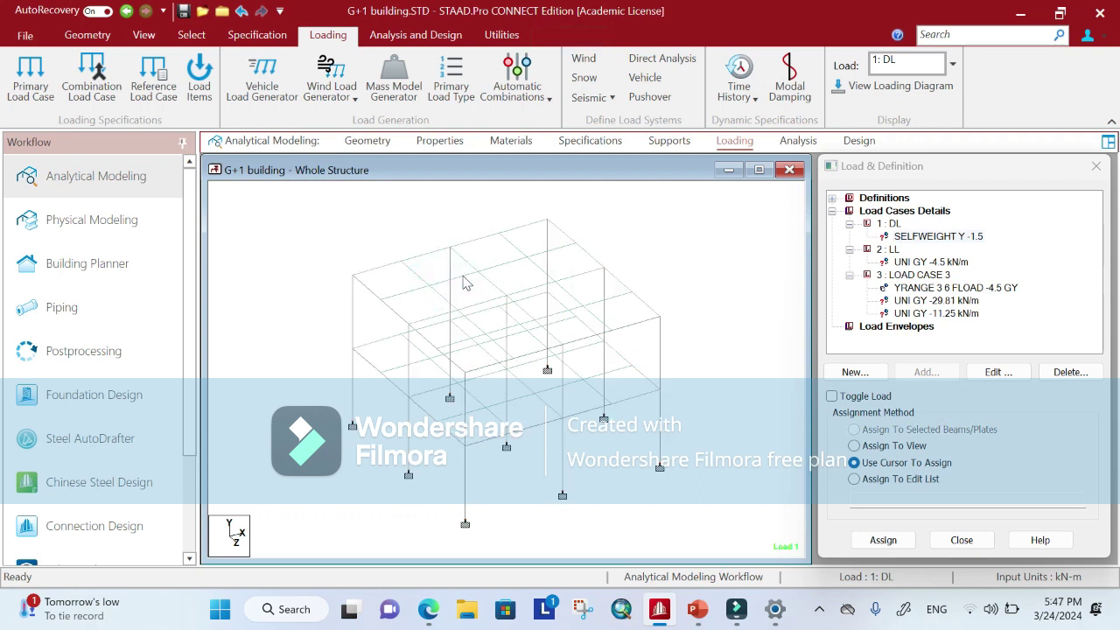
key("Caps_Lock")
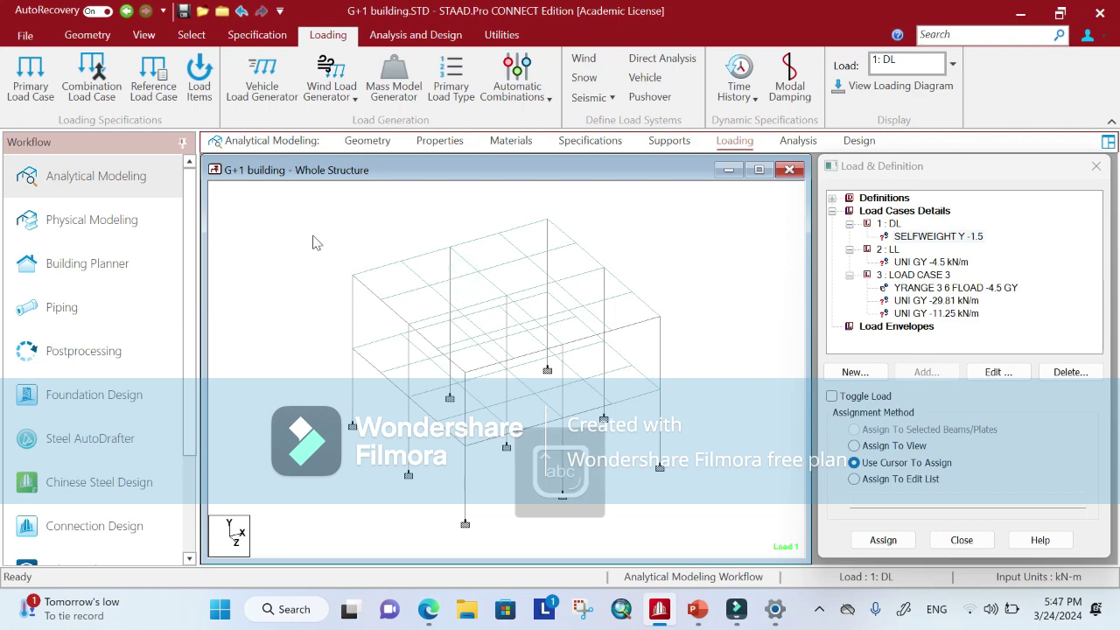
left_click_drag(313, 234, 723, 544)
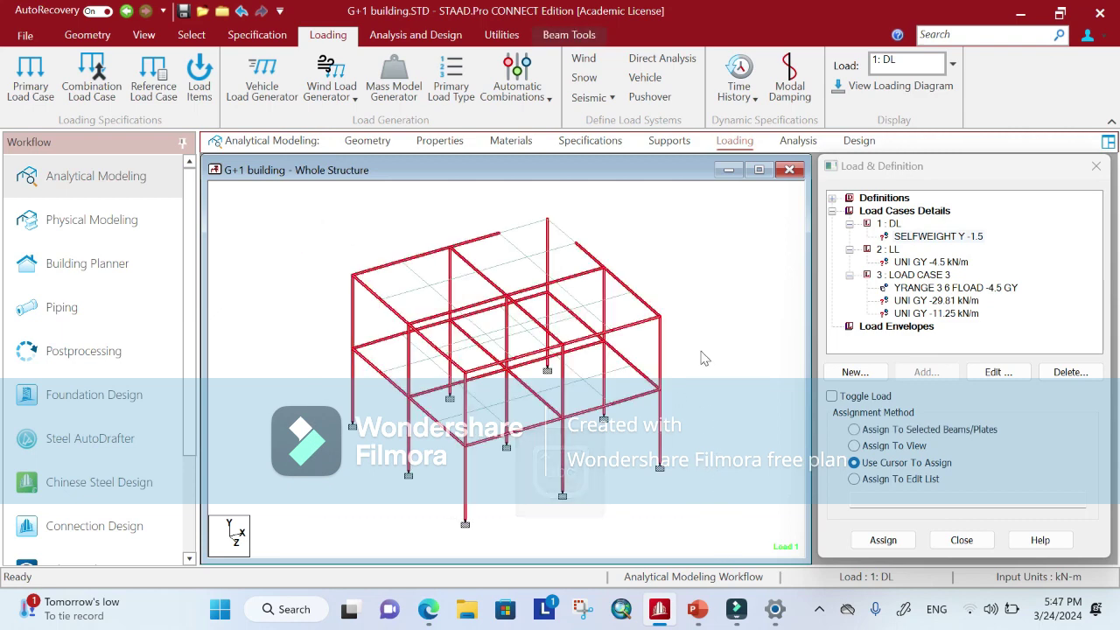
left_click(748, 306)
left_click_drag(285, 208, 705, 529)
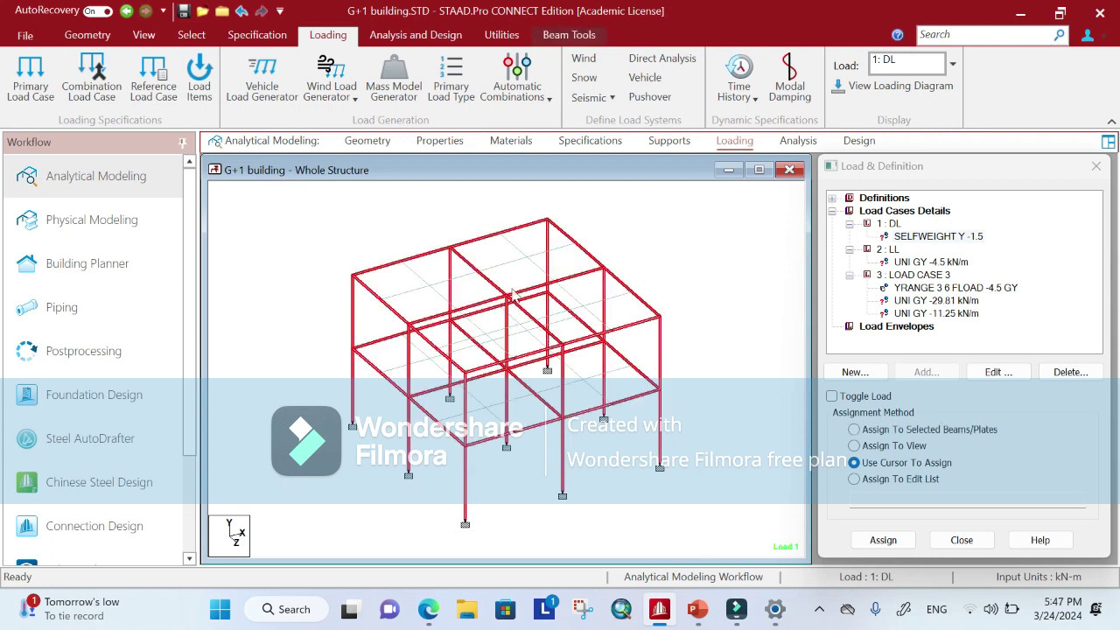
left_click(514, 263)
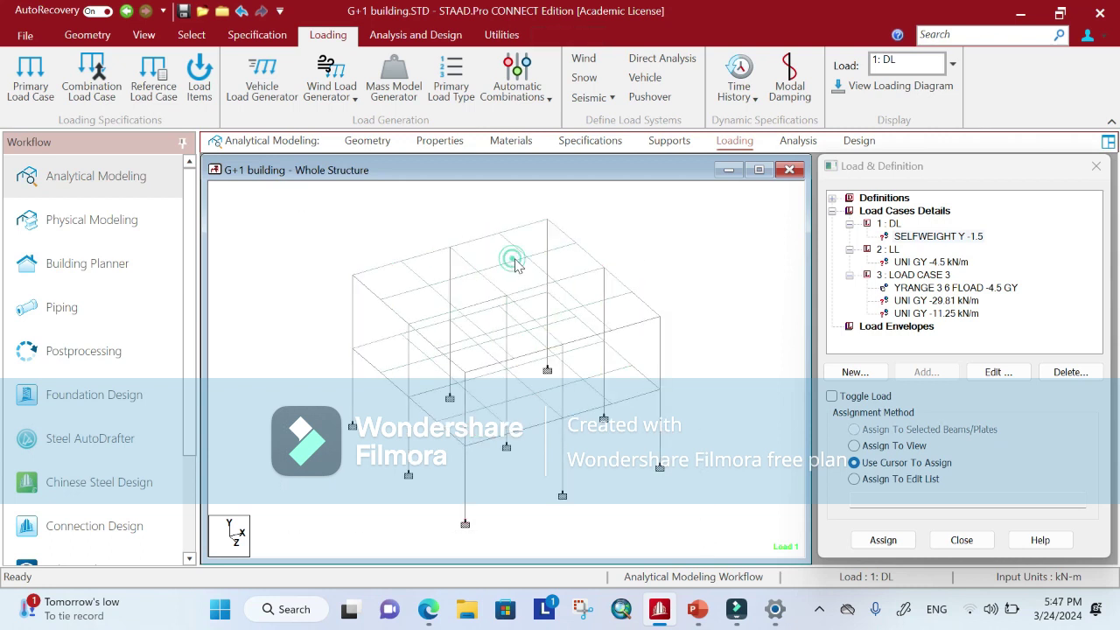
- Select all members of the frame and assign the selfweight load to them
left_click(298, 196)
left_click_drag(700, 470, 734, 519)
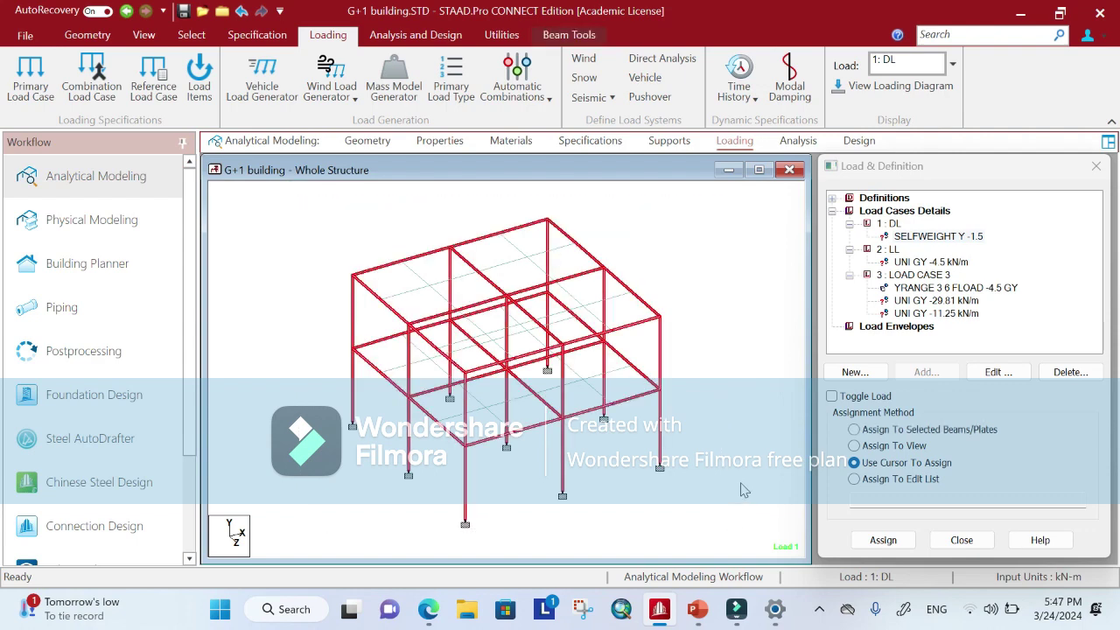
left_click(912, 431)
left_click(883, 540)
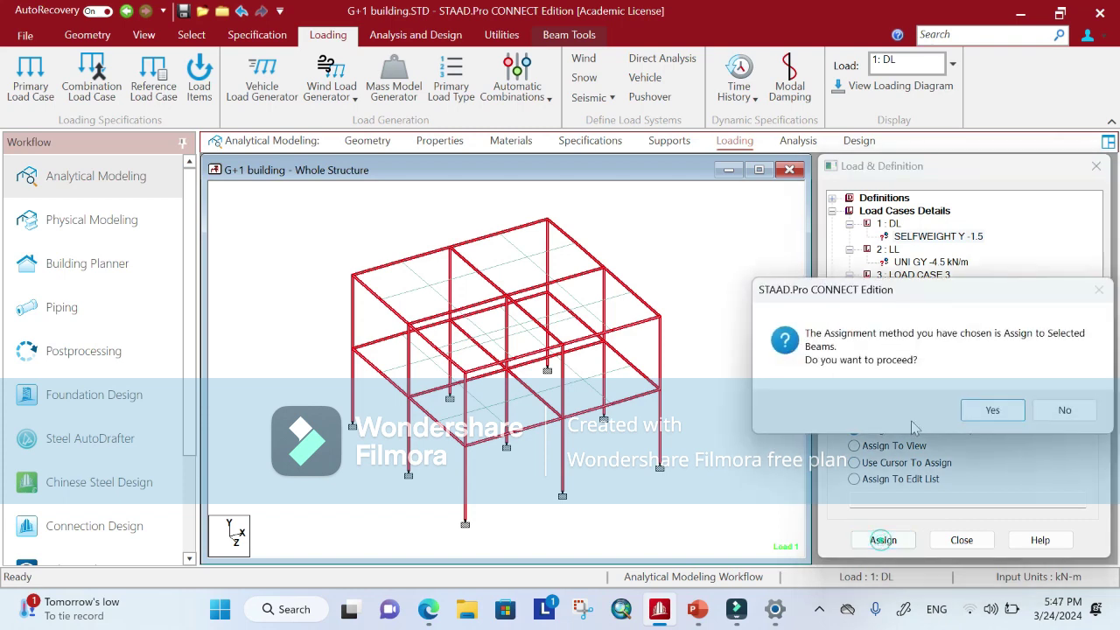
left_click(983, 418)
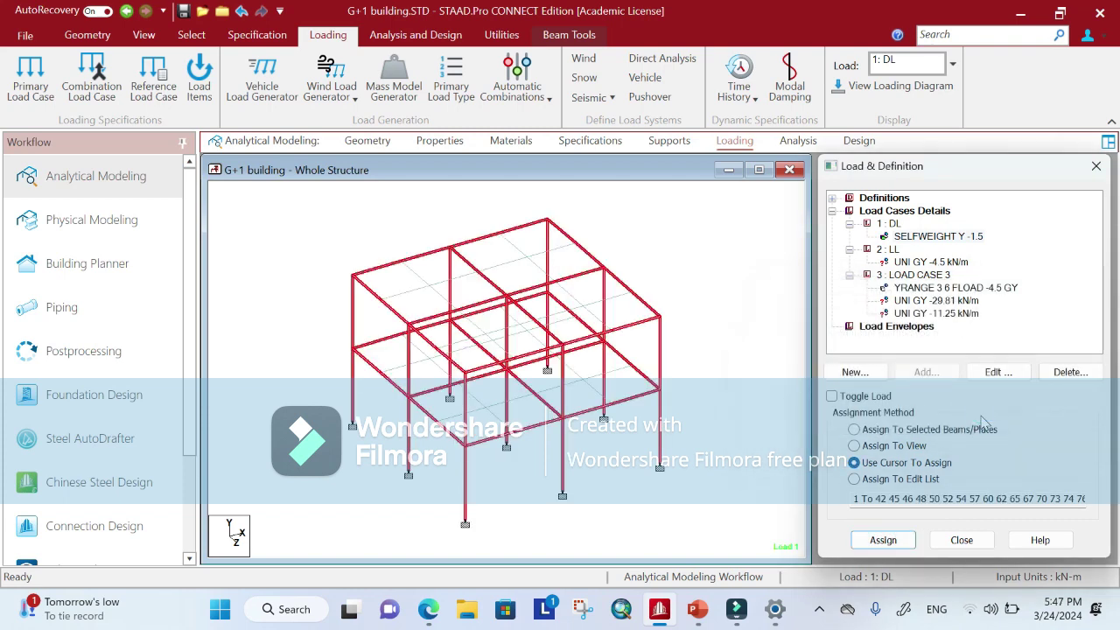
- Assign the live load case's uniform -4.5 kN/m GY load to all members of the frame
left_click(929, 262)
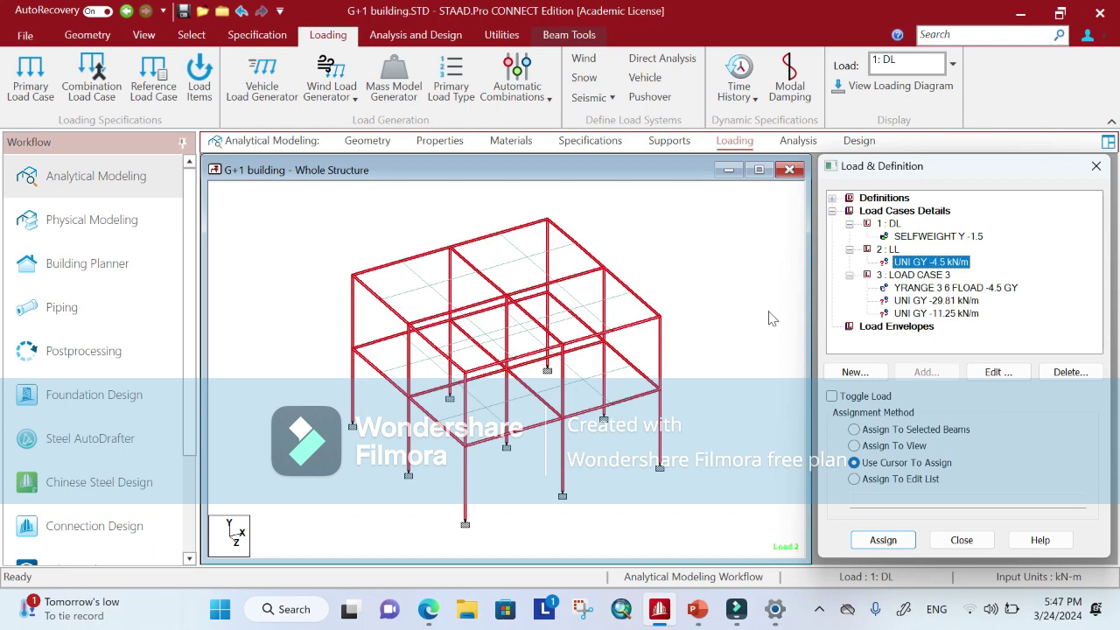
left_click(315, 222)
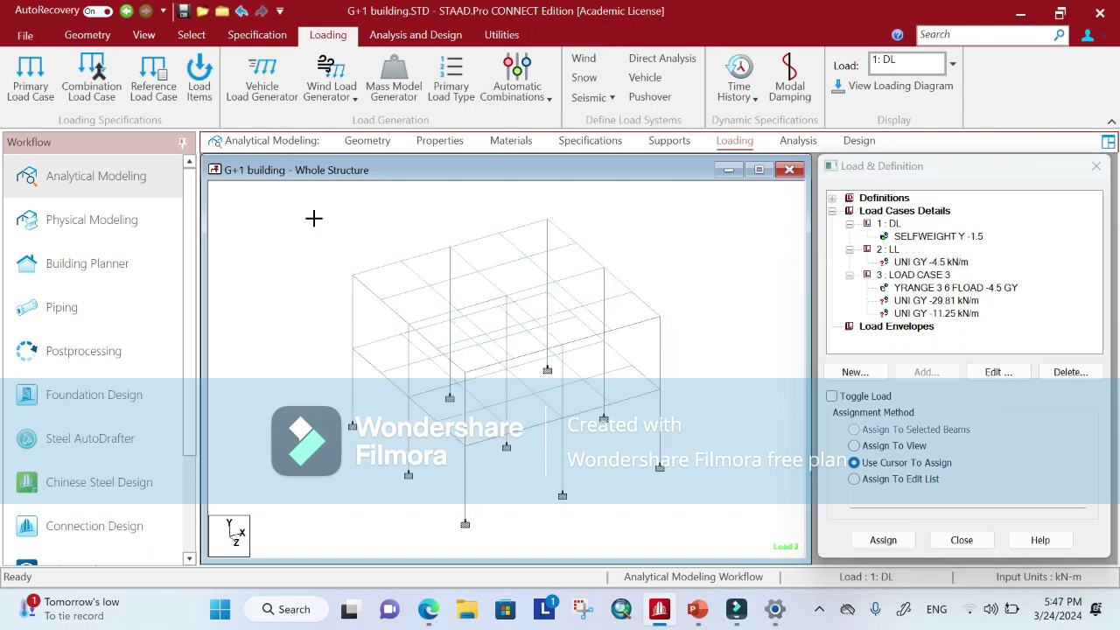
left_click_drag(720, 533, 718, 547)
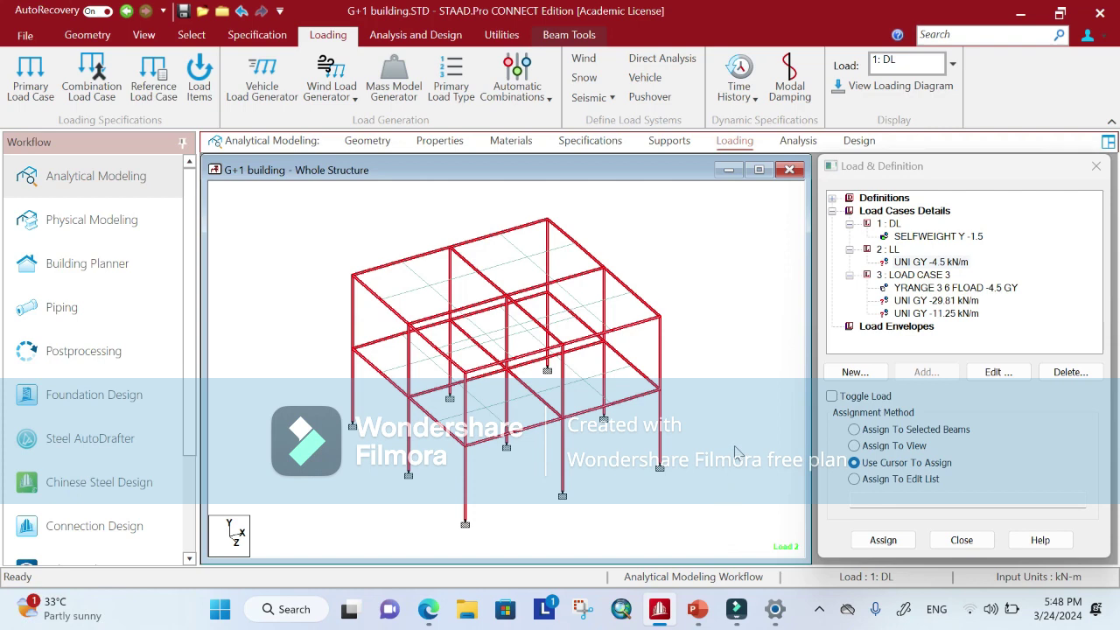
left_click(928, 430)
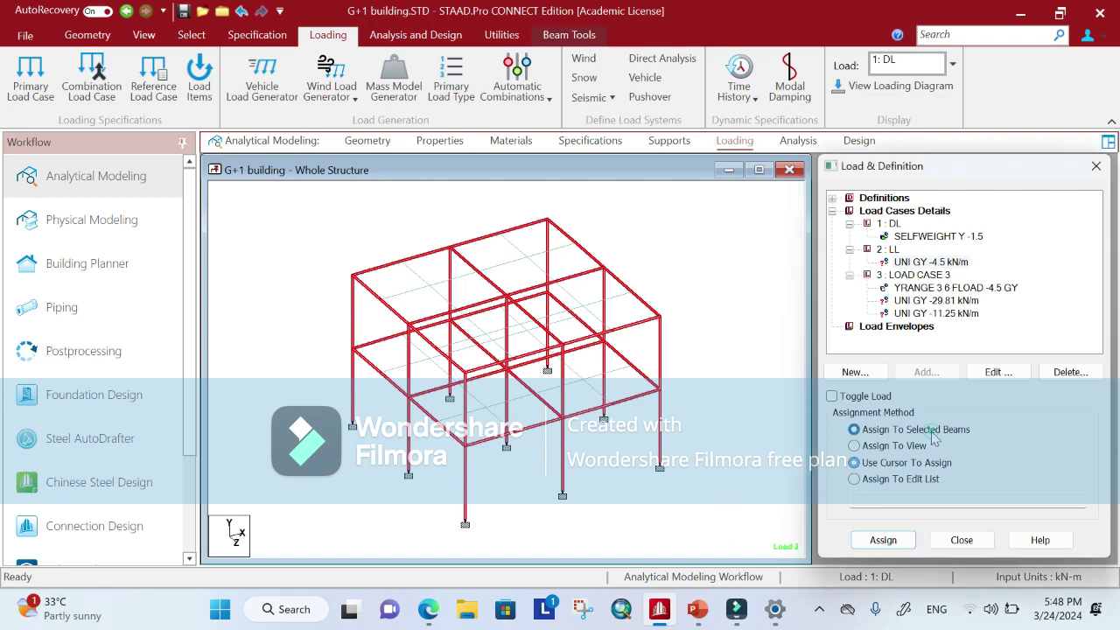
left_click(883, 540)
left_click(988, 411)
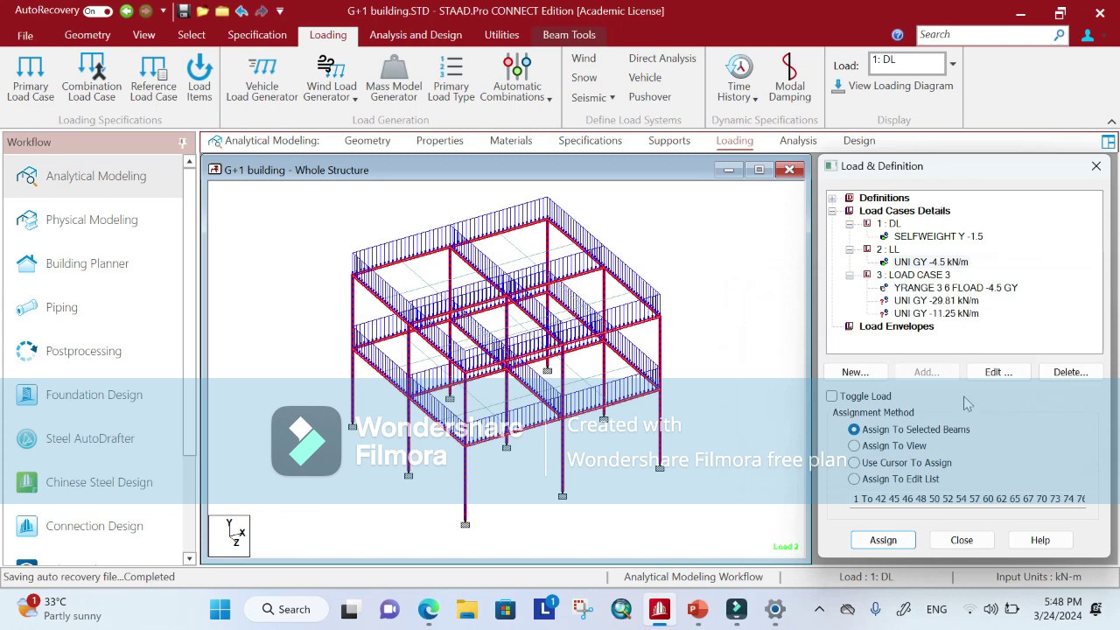
- Assign load case 3's uniform -29.81 kN/m GY load to all beams at the 3 m floor level, selecting them in front view
left_click(953, 288)
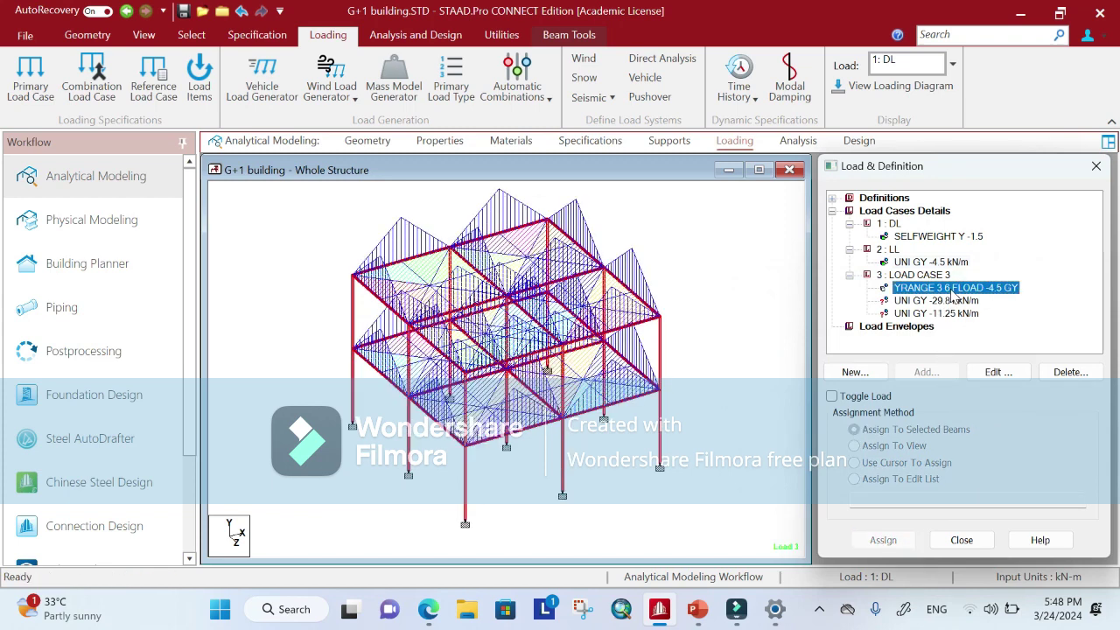
left_click(951, 301)
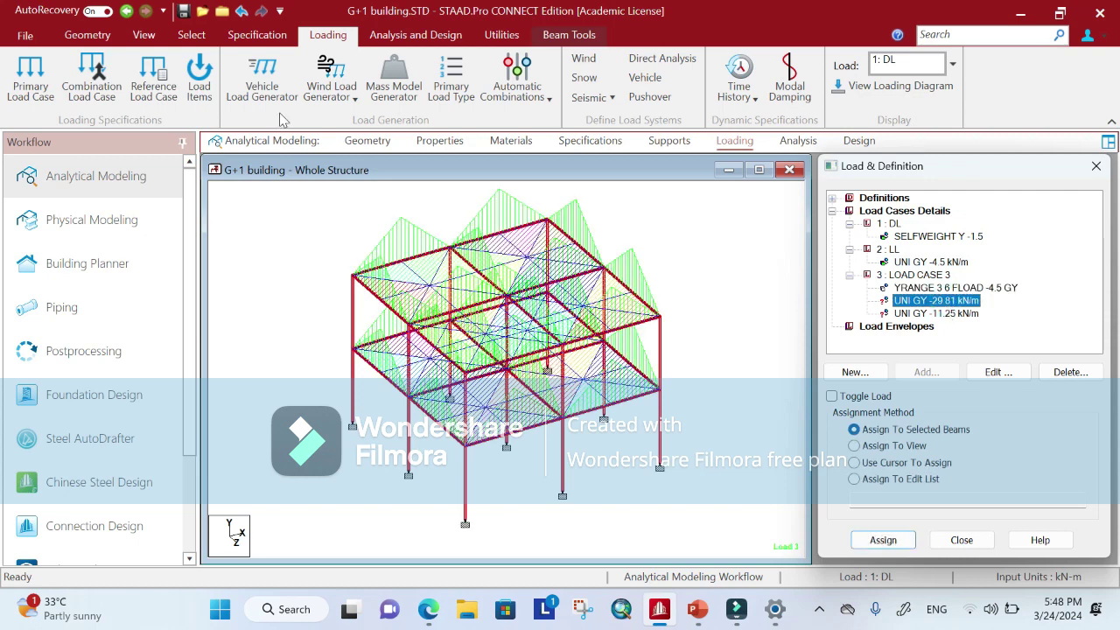
left_click(143, 35)
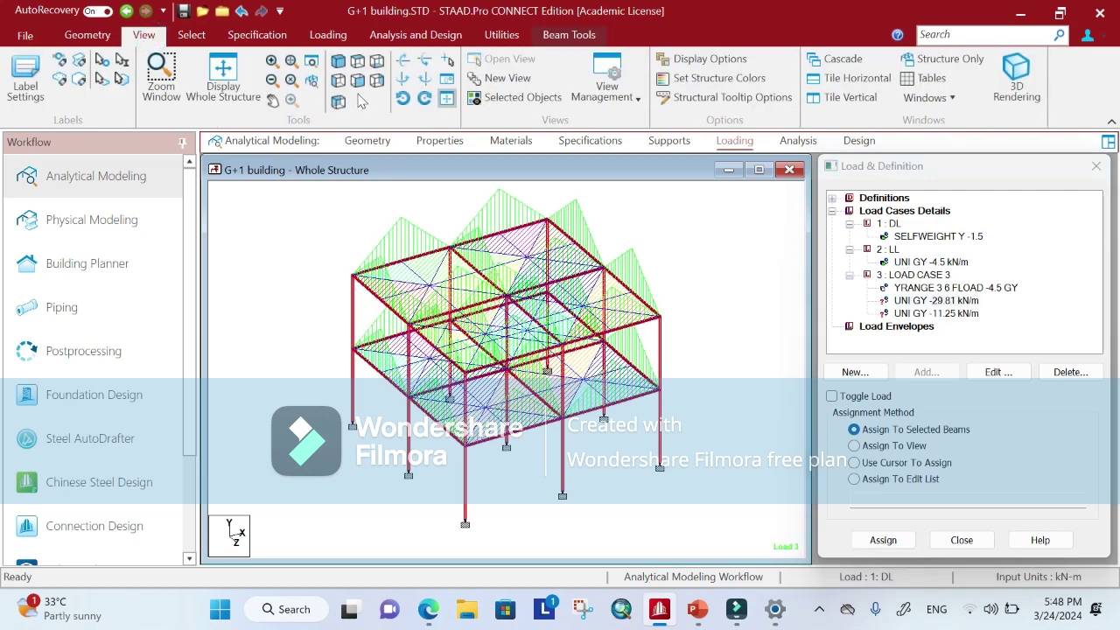
left_click(358, 79)
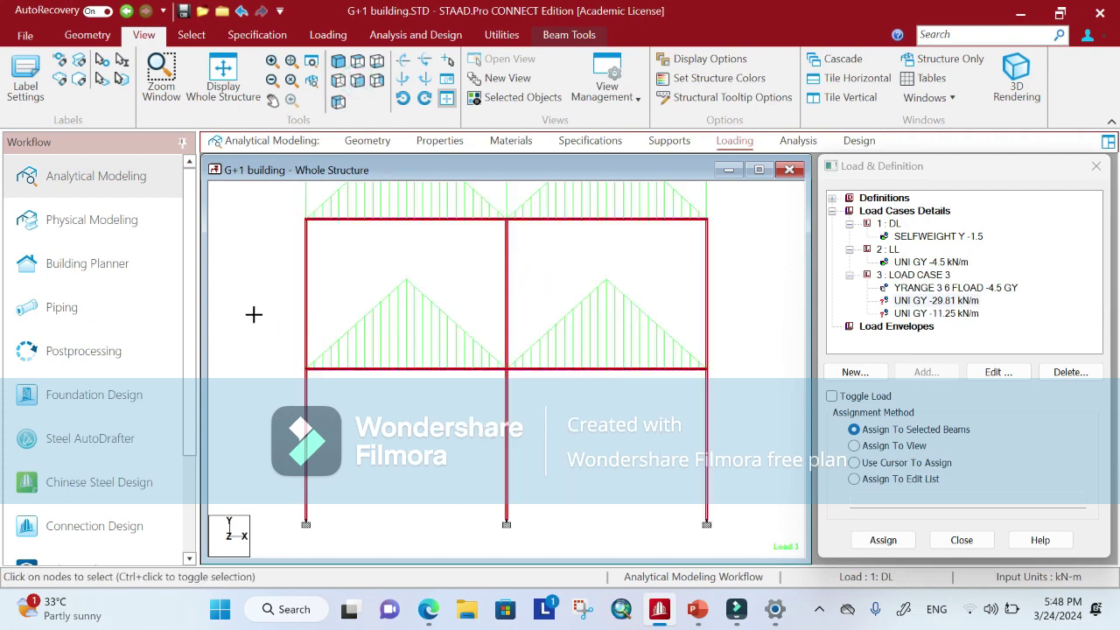
left_click_drag(254, 314, 755, 421)
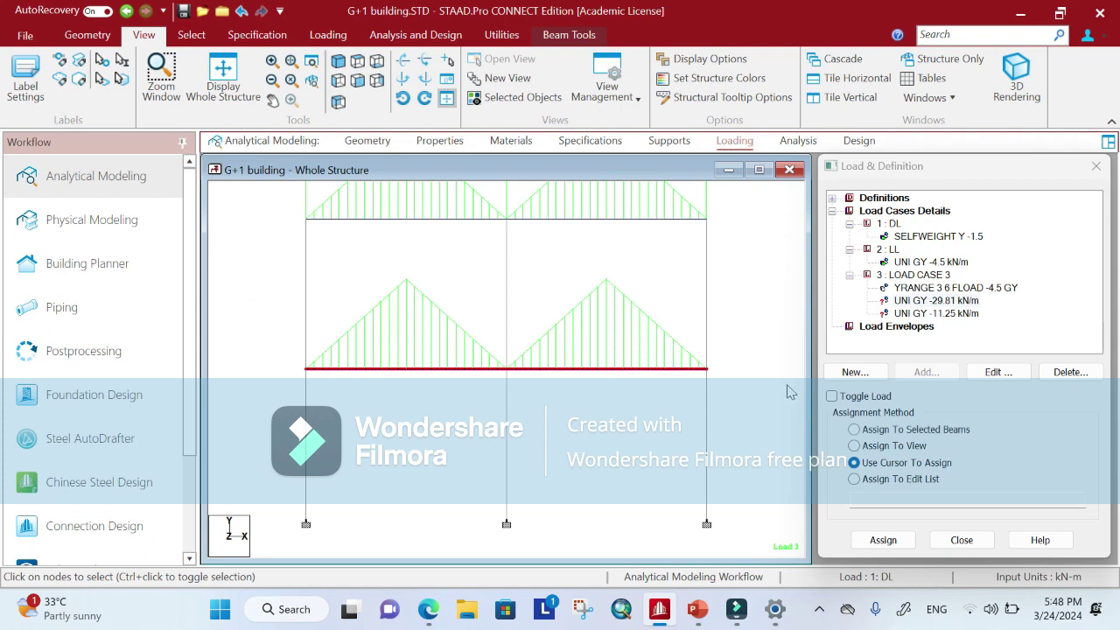
left_click(880, 430)
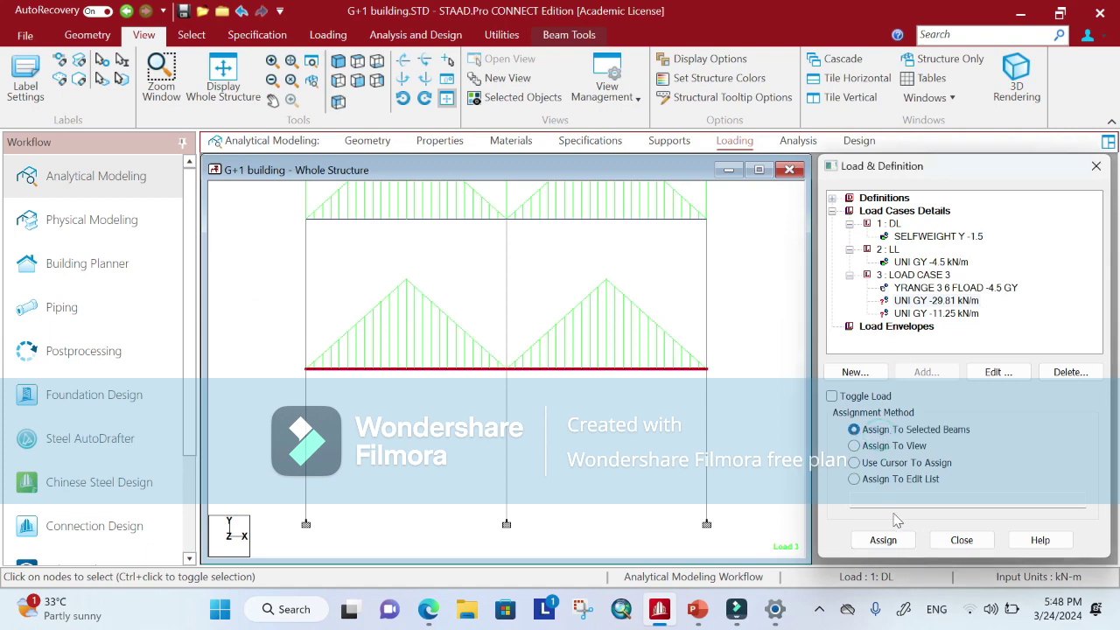
left_click(895, 542)
left_click(987, 407)
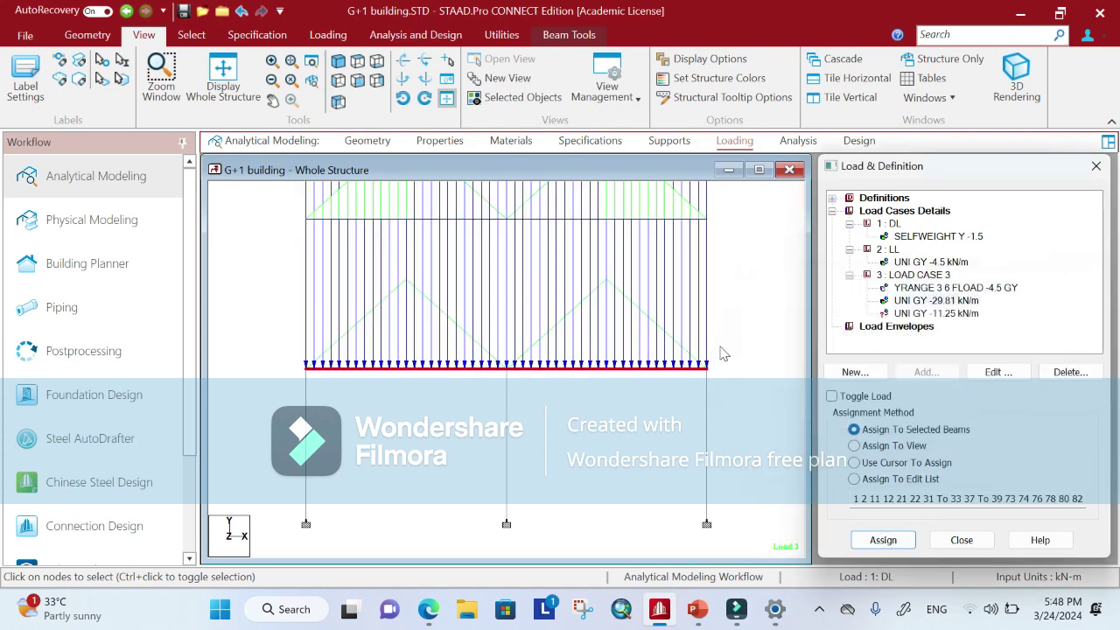
- Assign load case 3's uniform -11.25 kN/m GY load to all roof-level beams and return to the isometric view
left_click(884, 314)
left_click(266, 203)
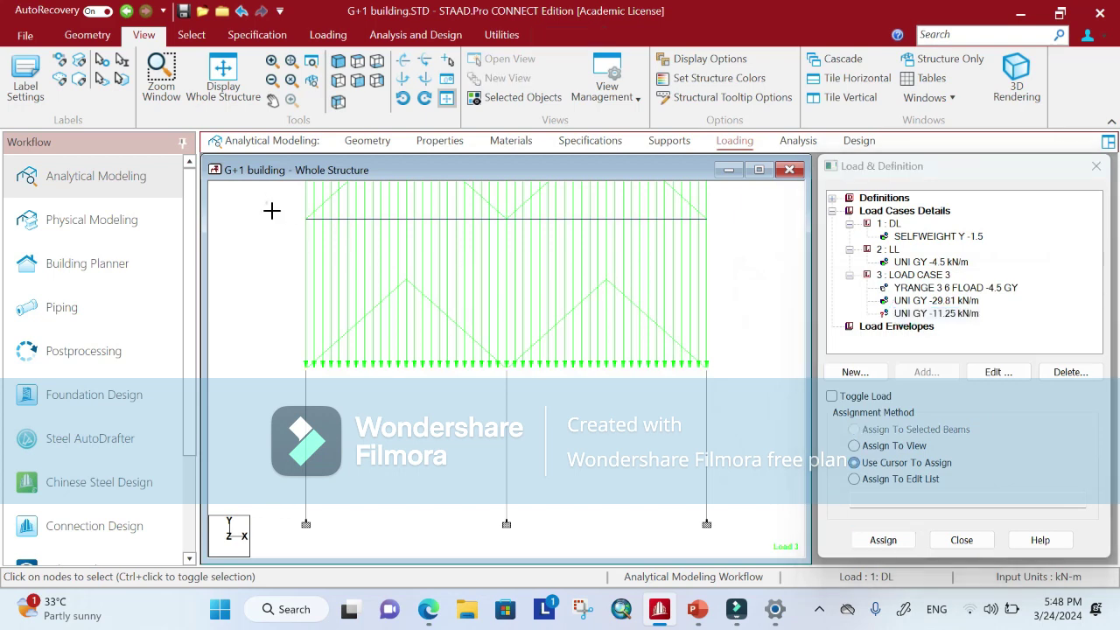
left_click_drag(661, 270, 727, 272)
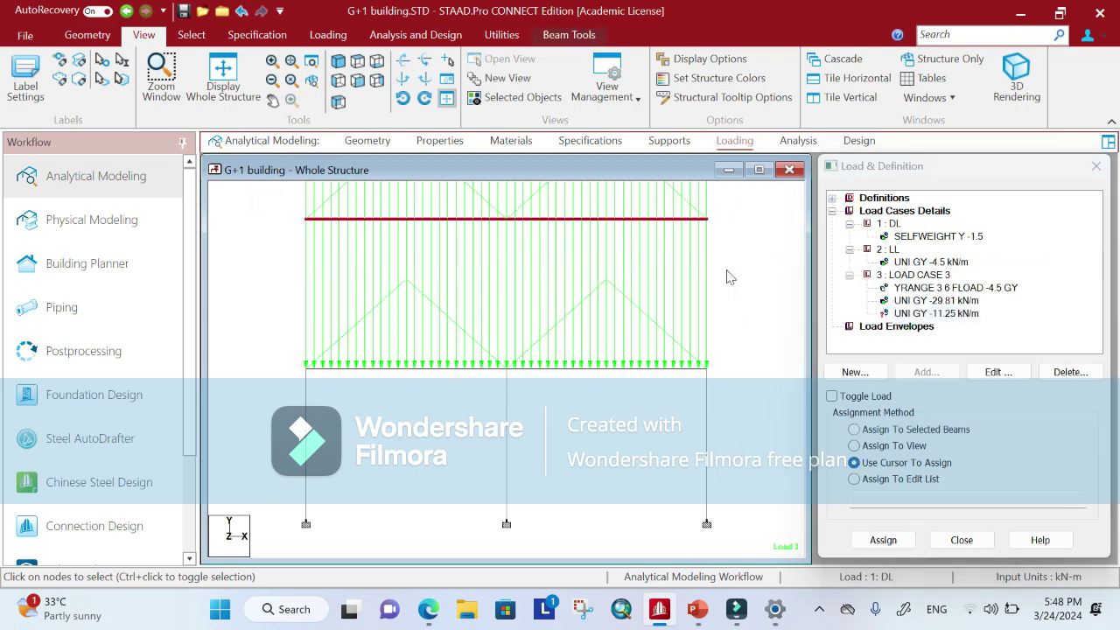
left_click(871, 429)
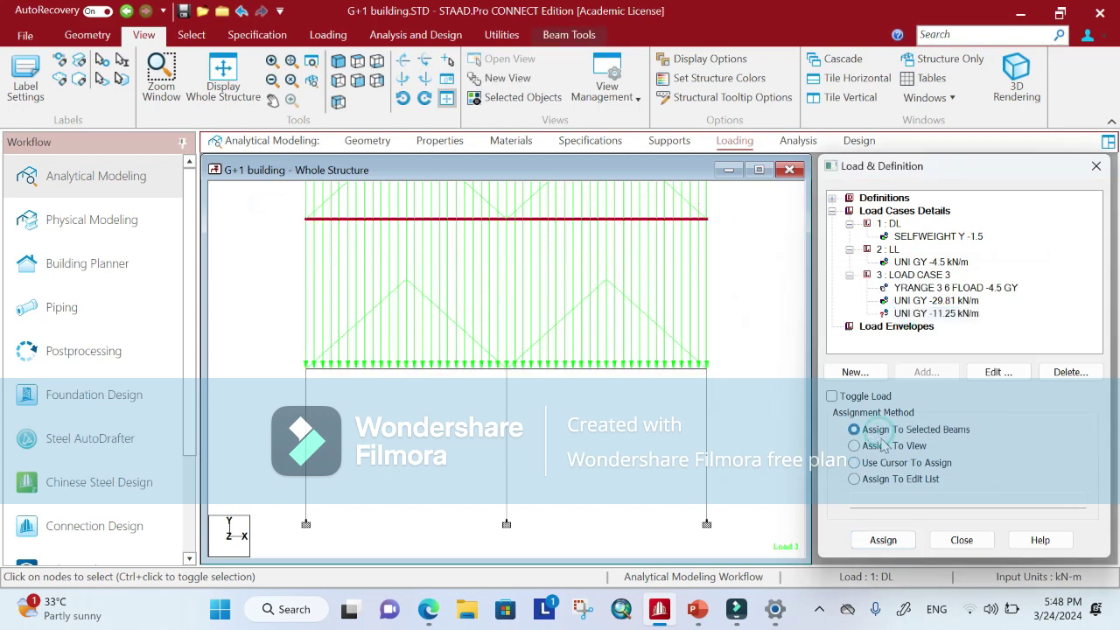
left_click(884, 541)
left_click(989, 410)
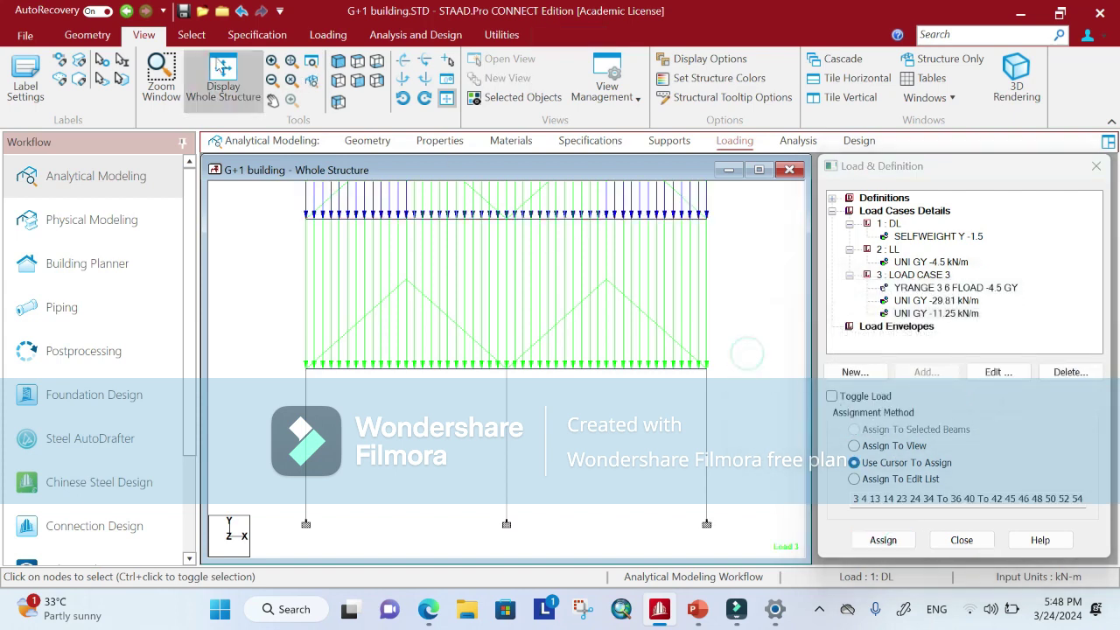
left_click(193, 35)
left_click(140, 37)
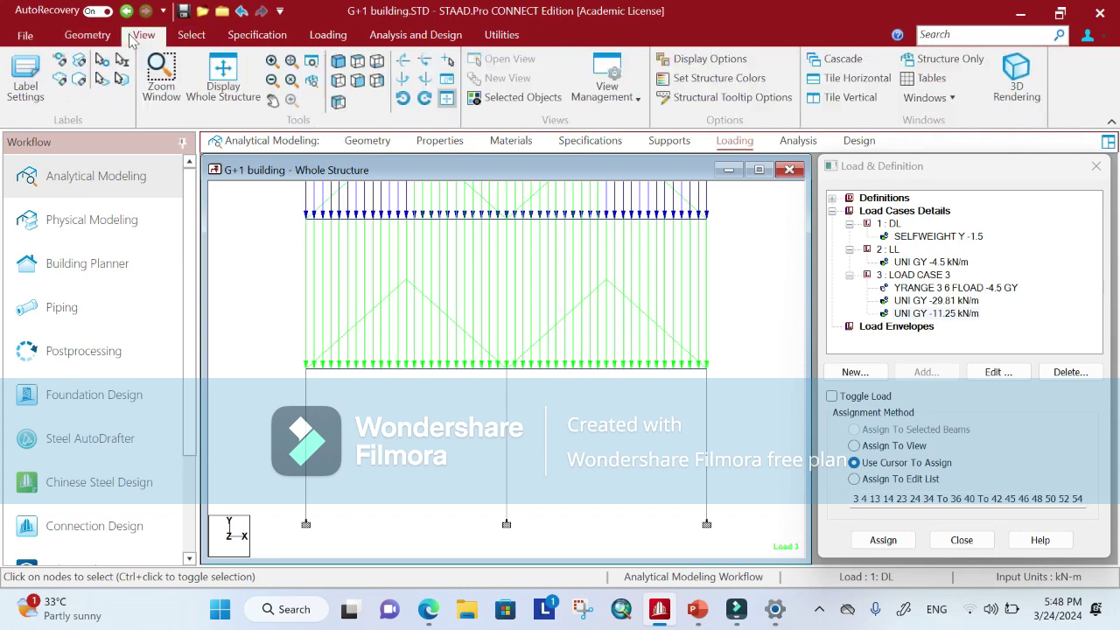
left_click(339, 63)
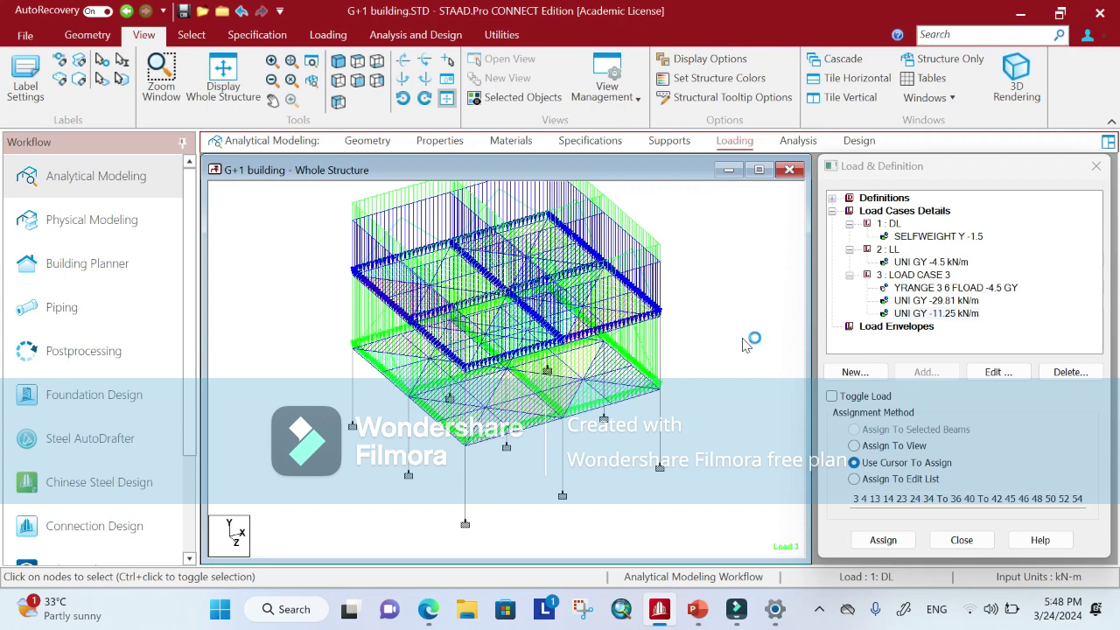
- Add a Perform Analysis command with the No Print option to the model
left_click(798, 142)
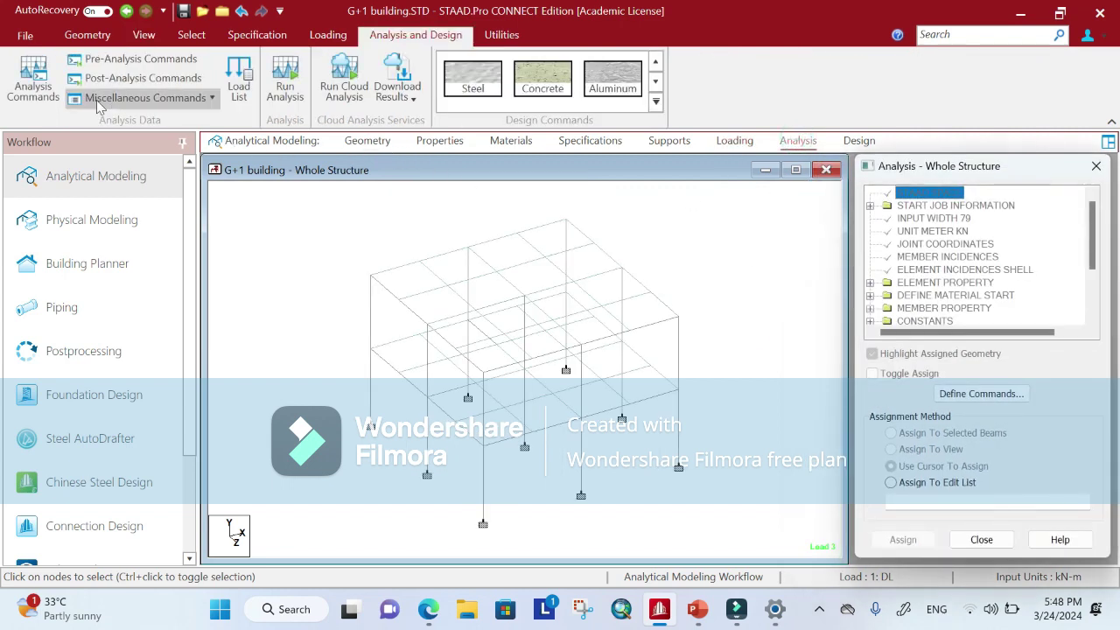
left_click(33, 79)
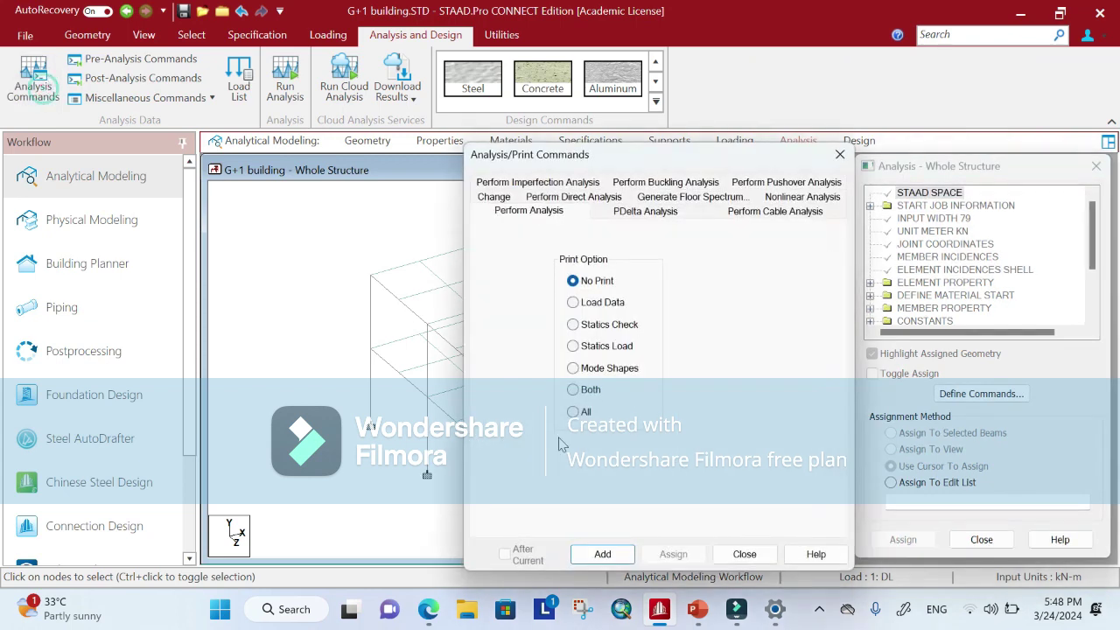
left_click(603, 554)
left_click(290, 87)
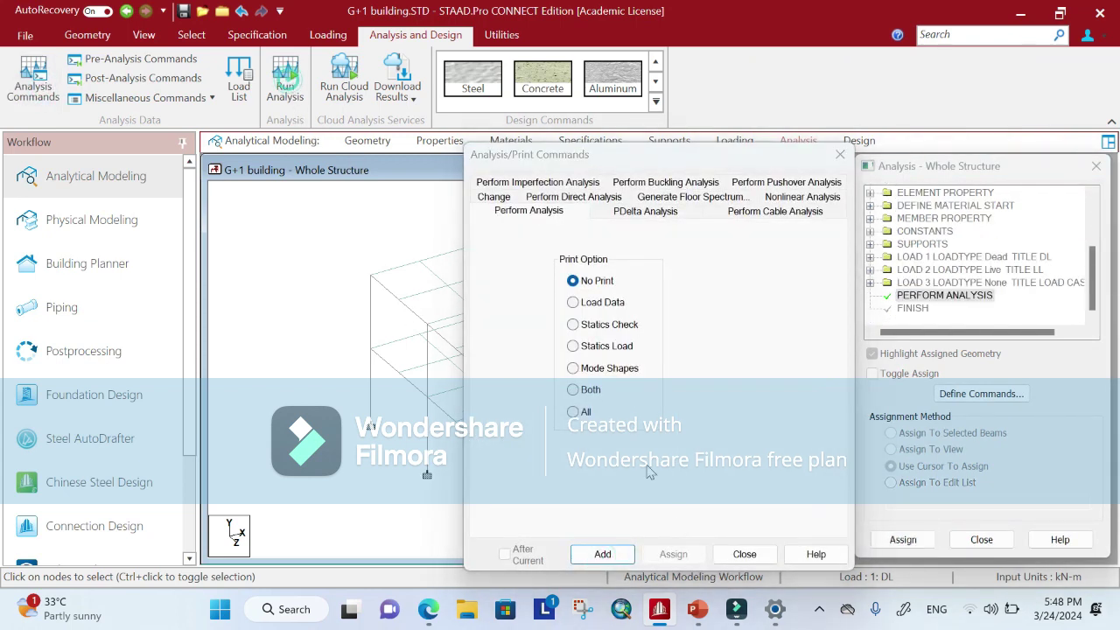
left_click(745, 554)
- Run the analysis, saving the modified structure, and stay in modeling mode when it finishes
left_click(286, 87)
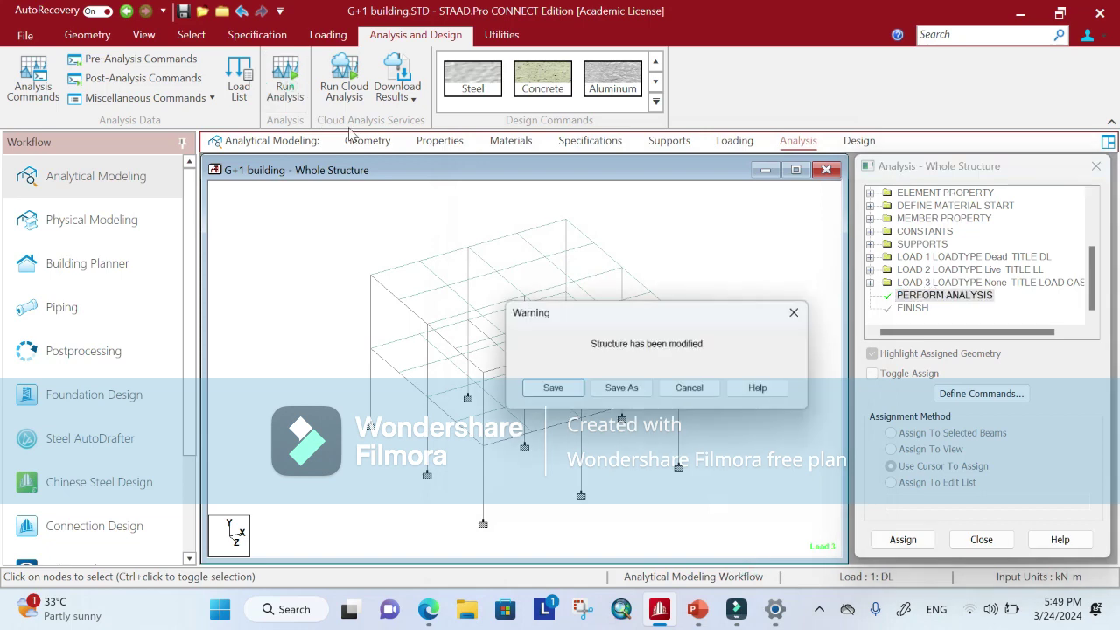
left_click(545, 390)
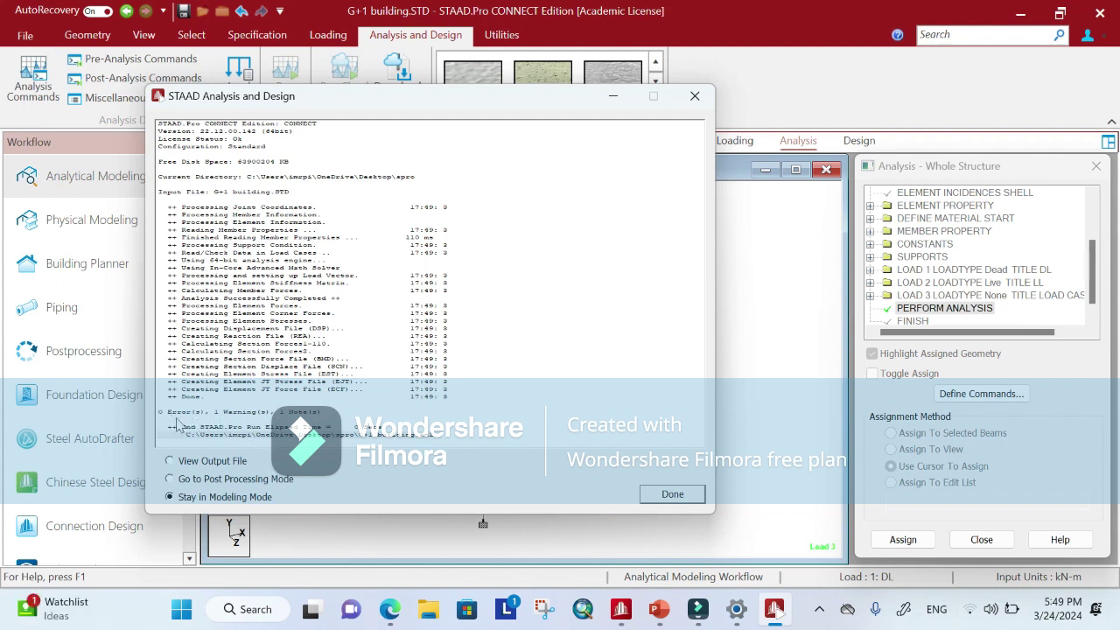
left_click(670, 496)
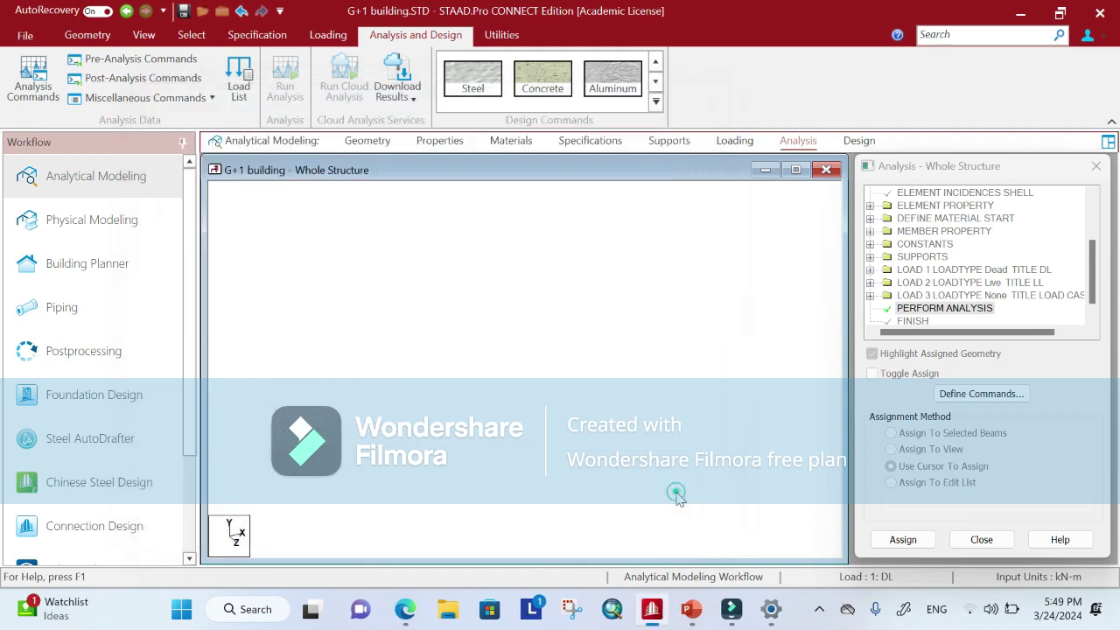
left_click(736, 154)
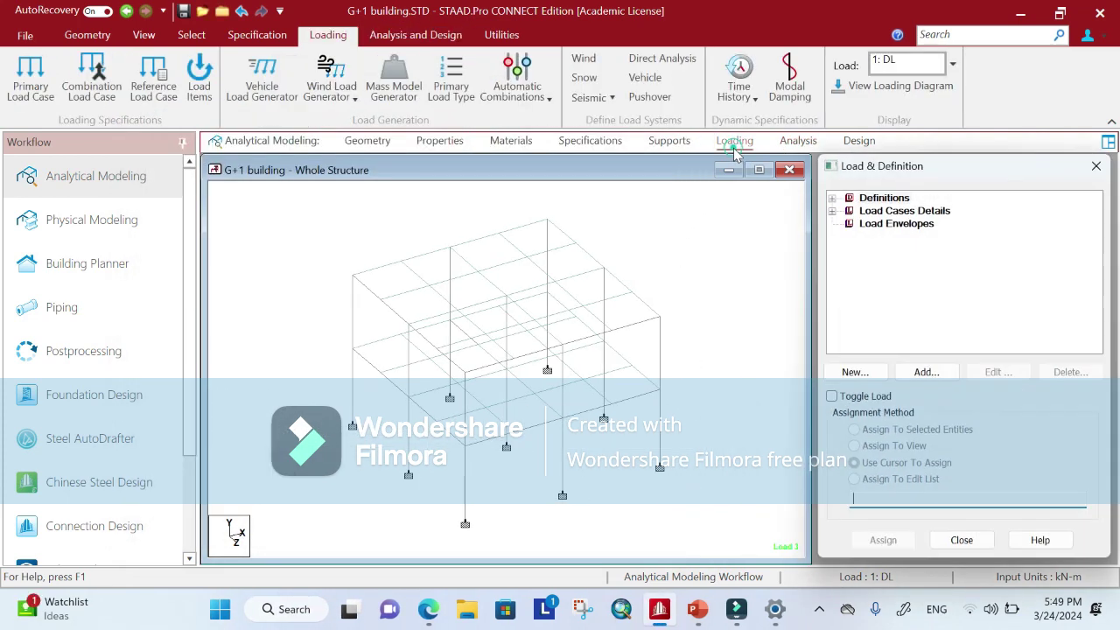
left_click(797, 142)
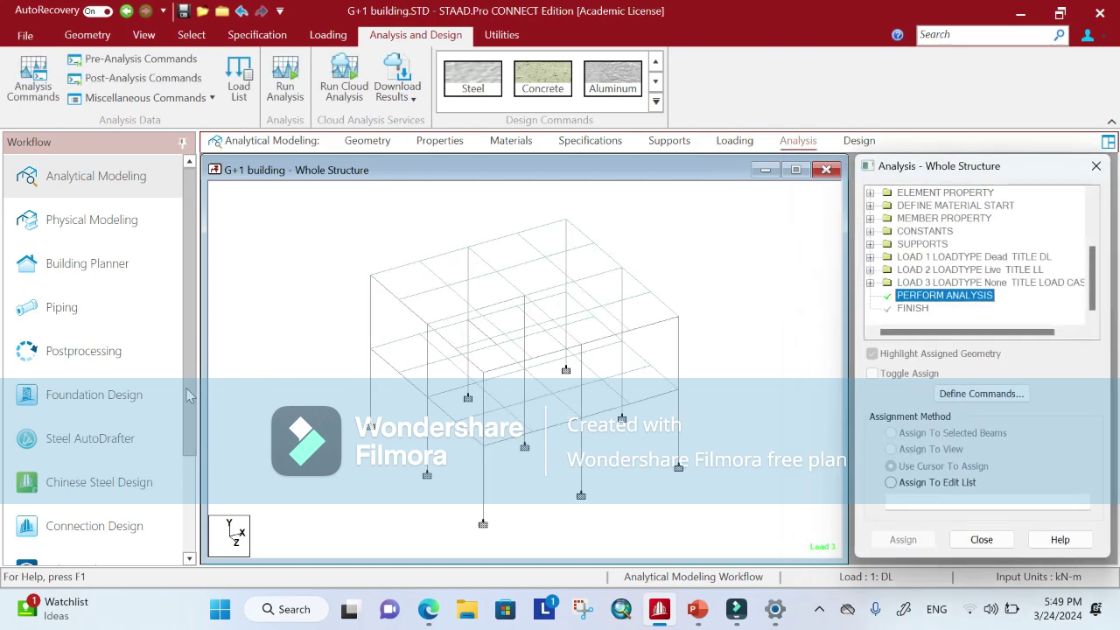
- Switch to the postprocessing results, dismiss the results setup, and examine the FY shear and MZ bending moment diagrams of the whole structure
left_click(88, 351)
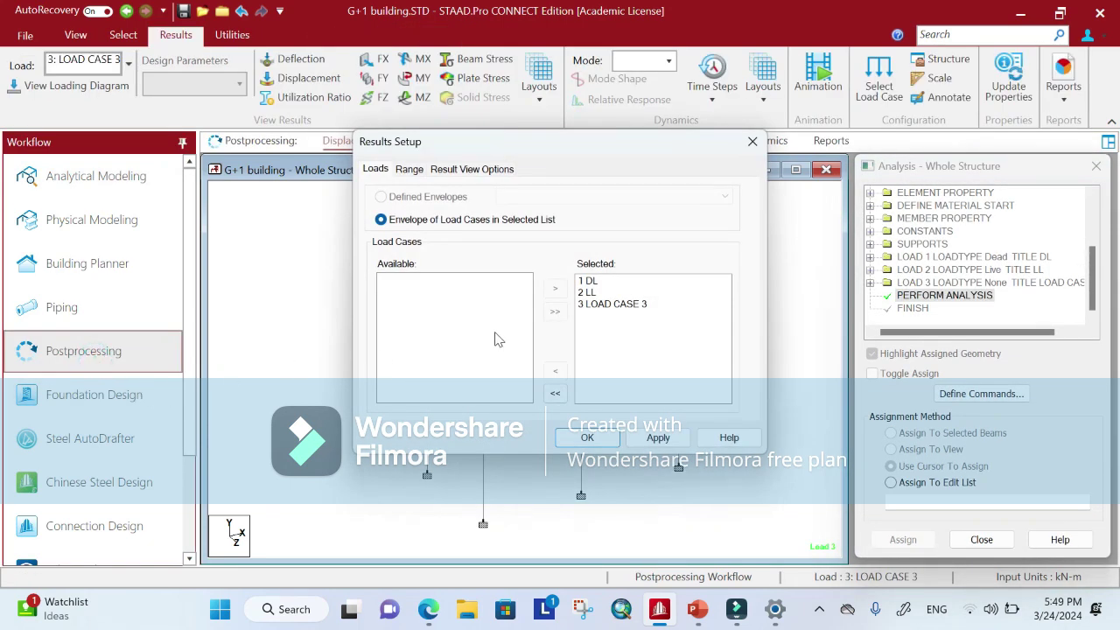
left_click(455, 170)
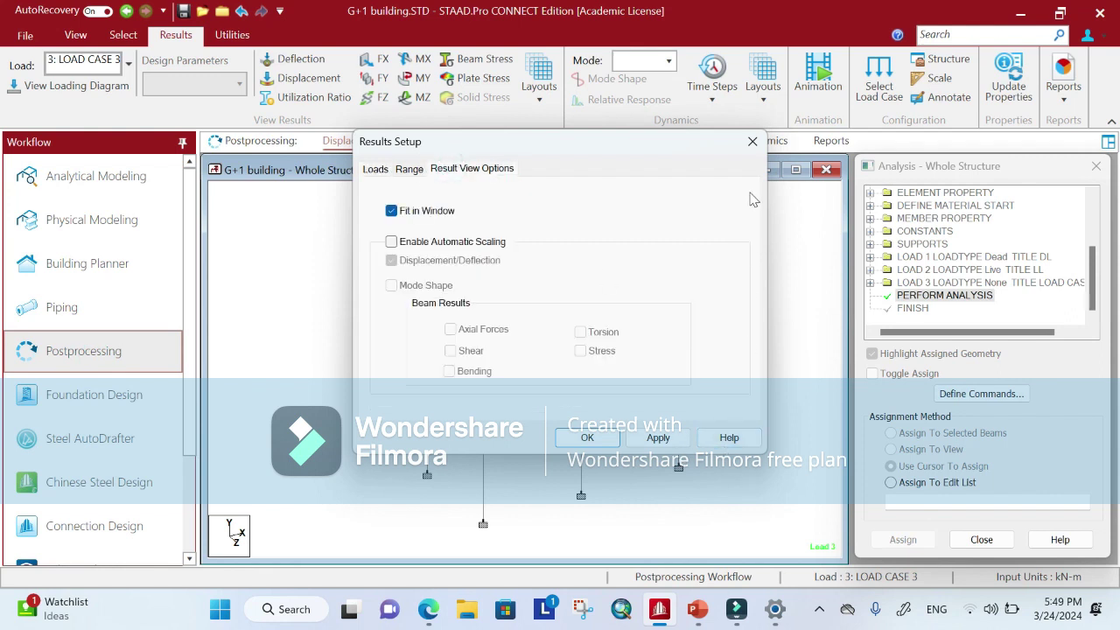
left_click(753, 141)
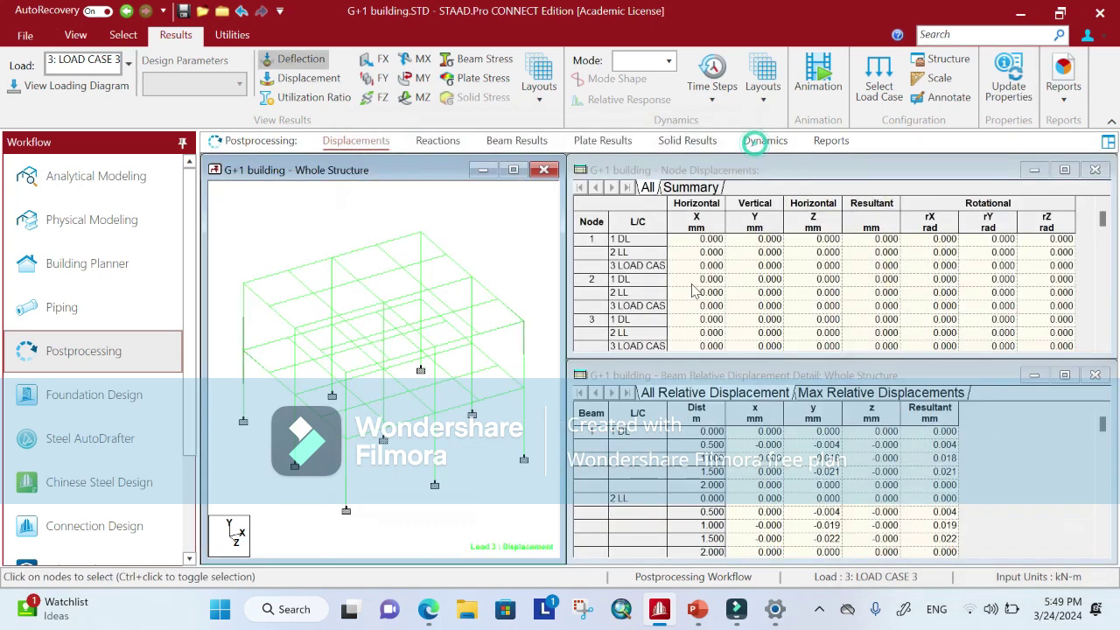
left_click(383, 78)
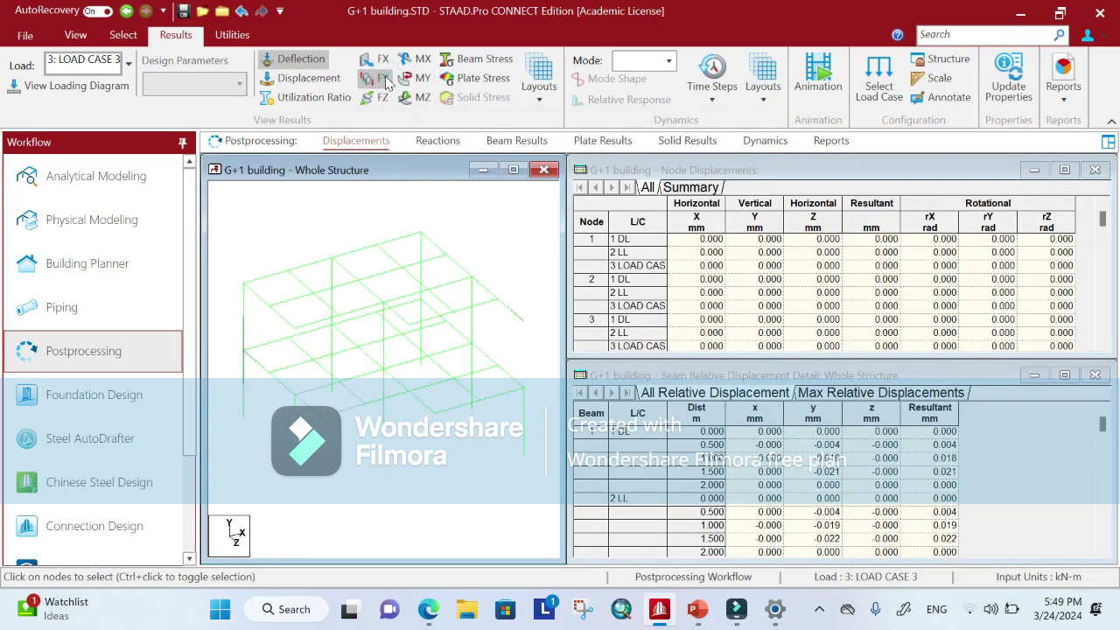
left_click(419, 98)
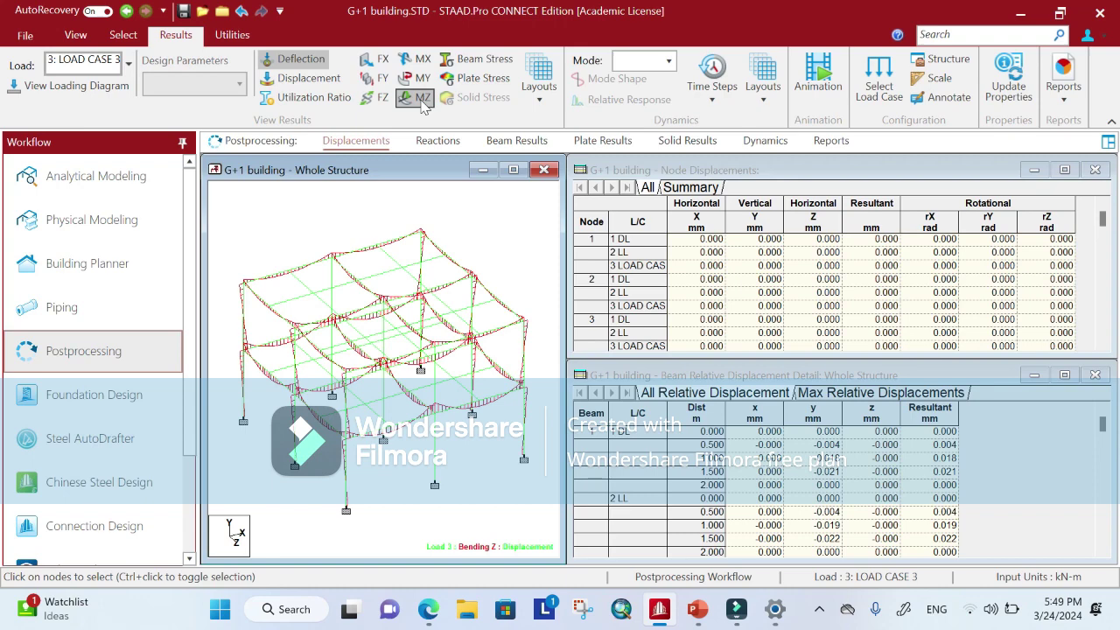
left_click(422, 98)
- Display the plate stress contour for LOAD CASE 3 with the Max Absolute stress type and normal fill
left_click(477, 78)
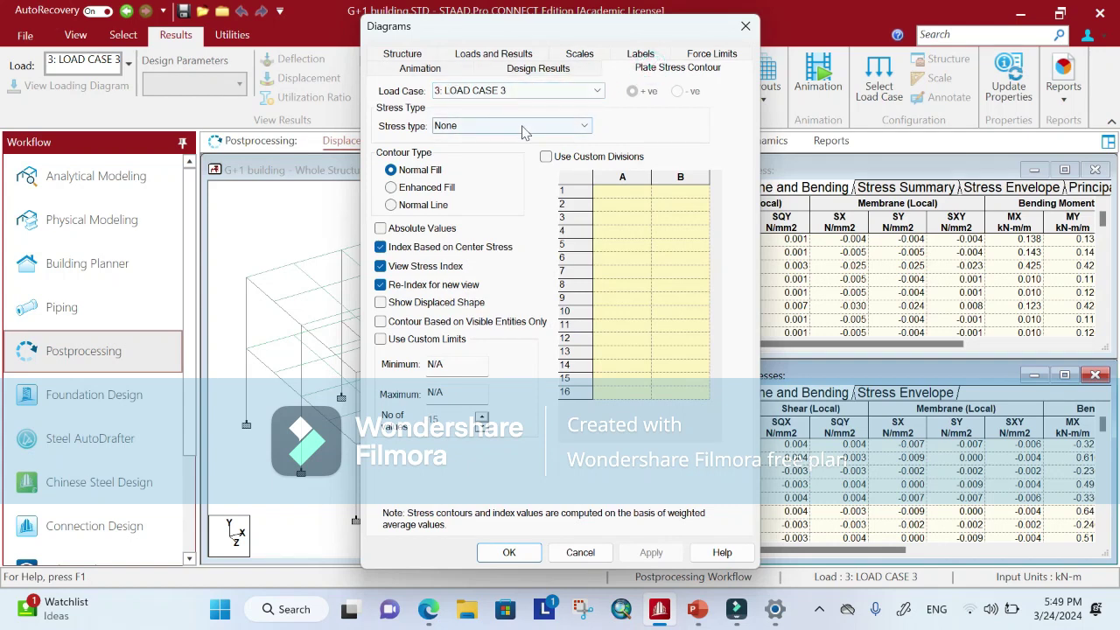
left_click(527, 91)
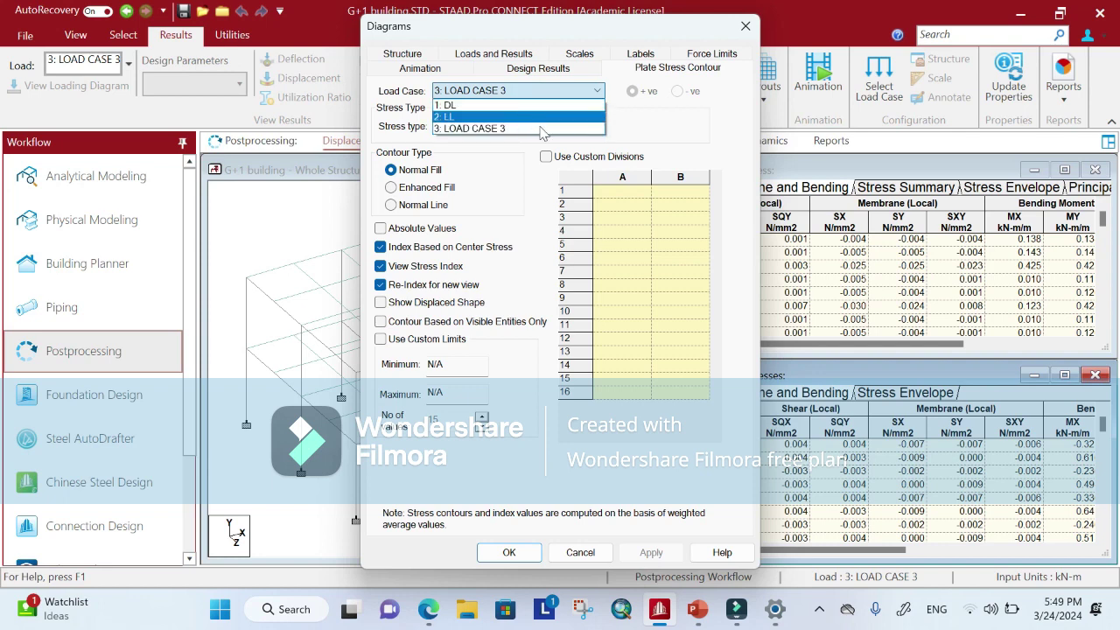
left_click(542, 128)
left_click(540, 127)
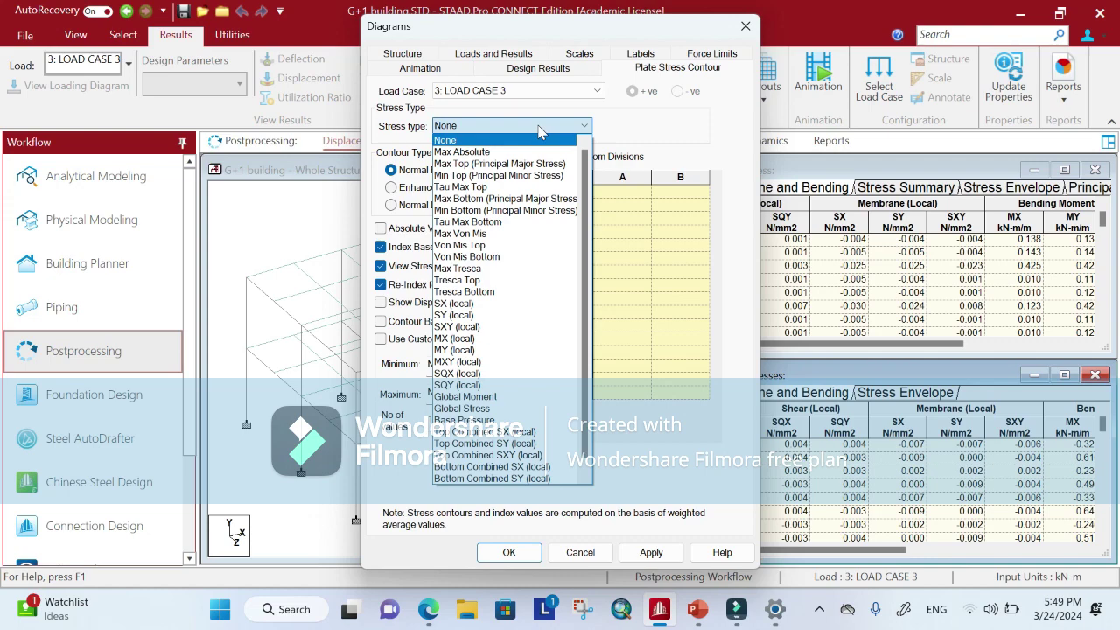
left_click(505, 152)
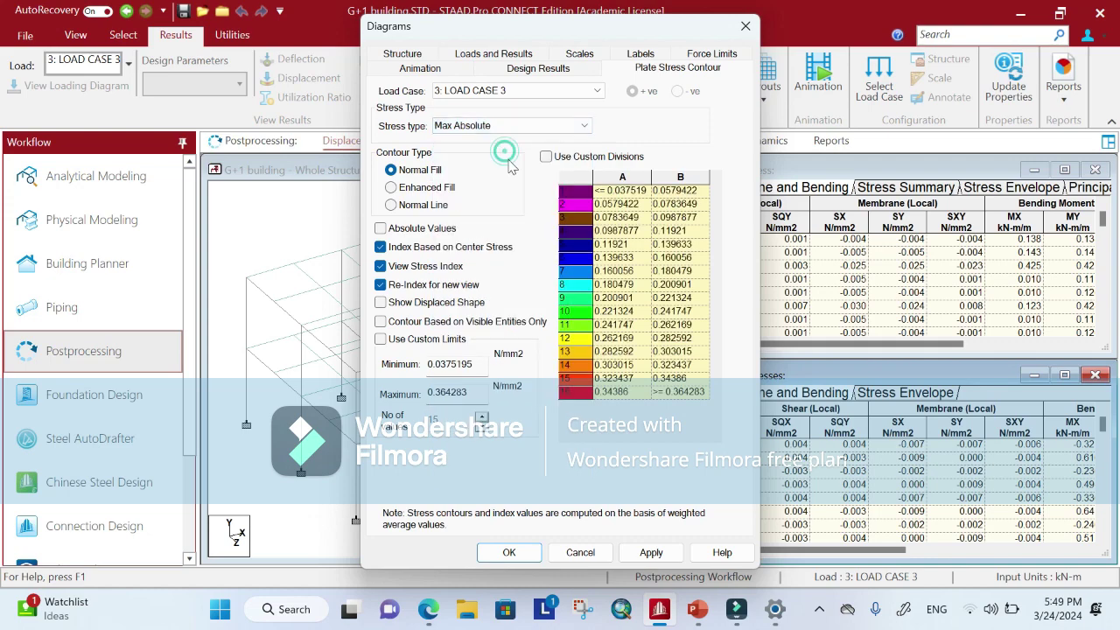
left_click(651, 552)
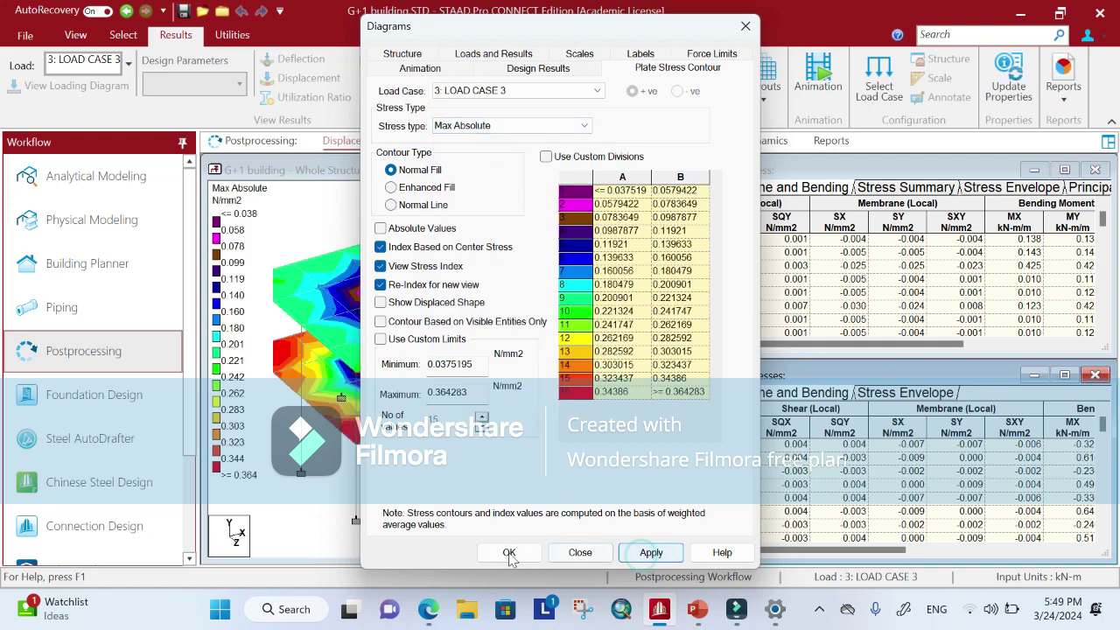
left_click(508, 552)
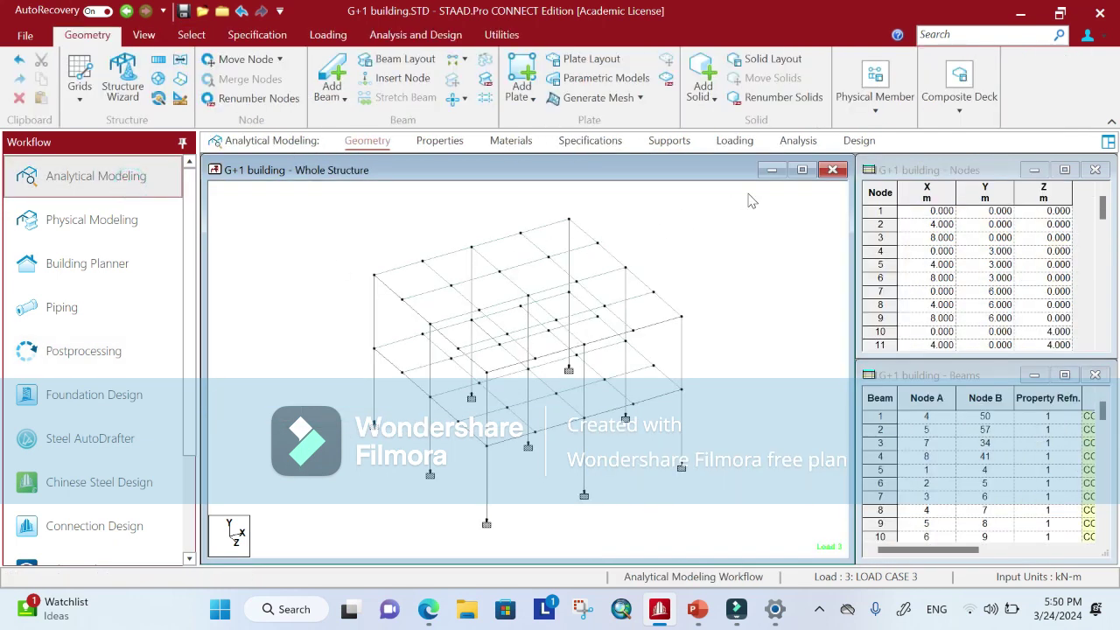
- Open the design setup of the analytical model, look through the steel codes, and switch from steel to concrete design
left_click(858, 141)
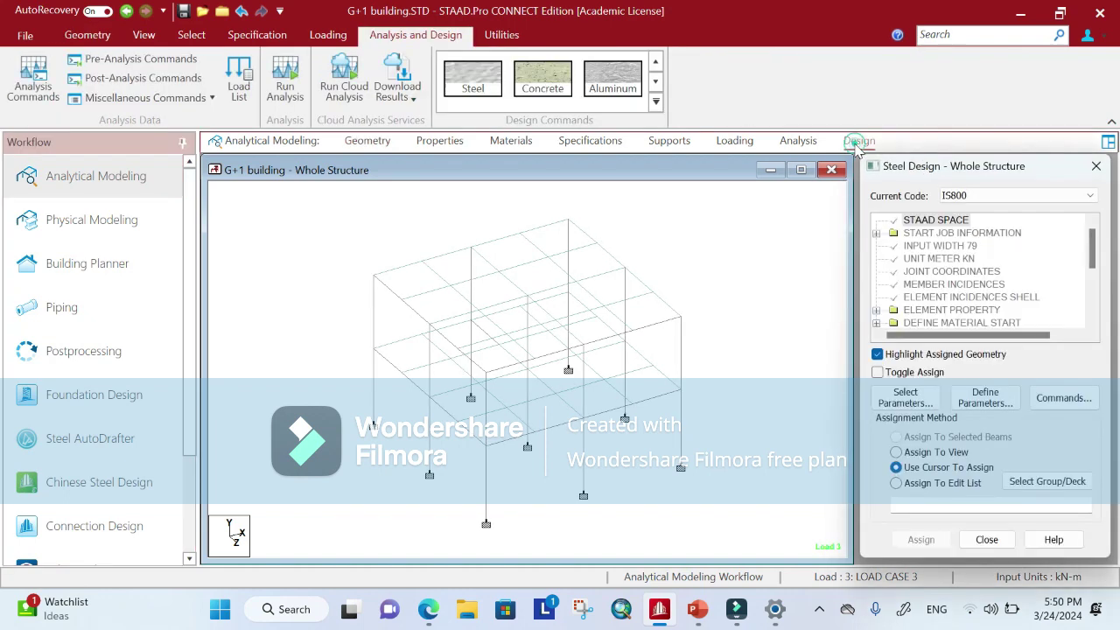
left_click(1003, 194)
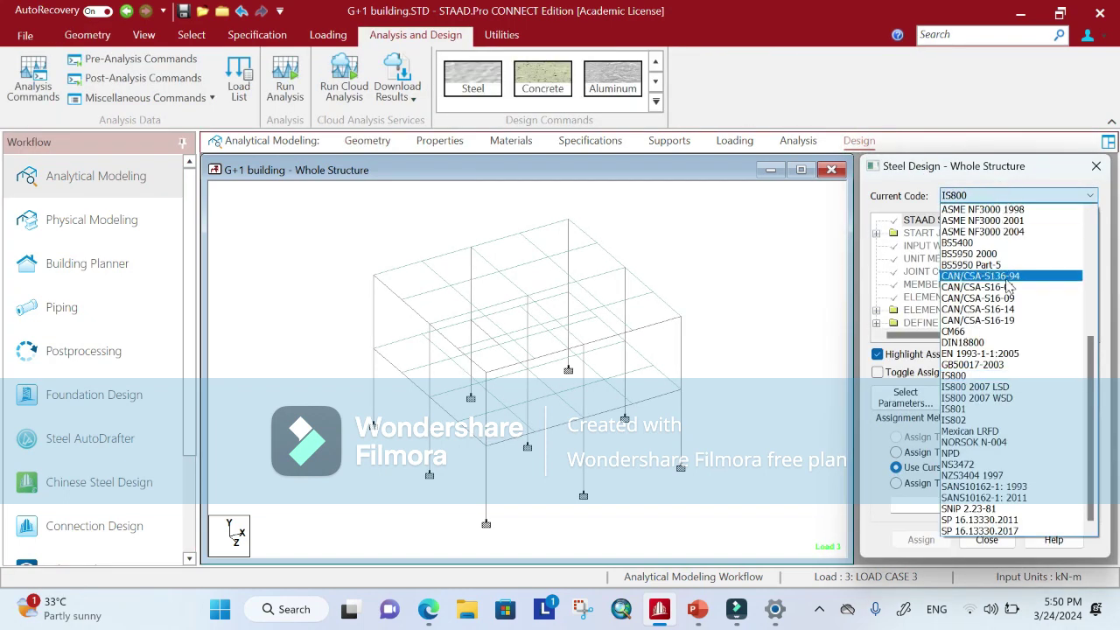
left_click(554, 85)
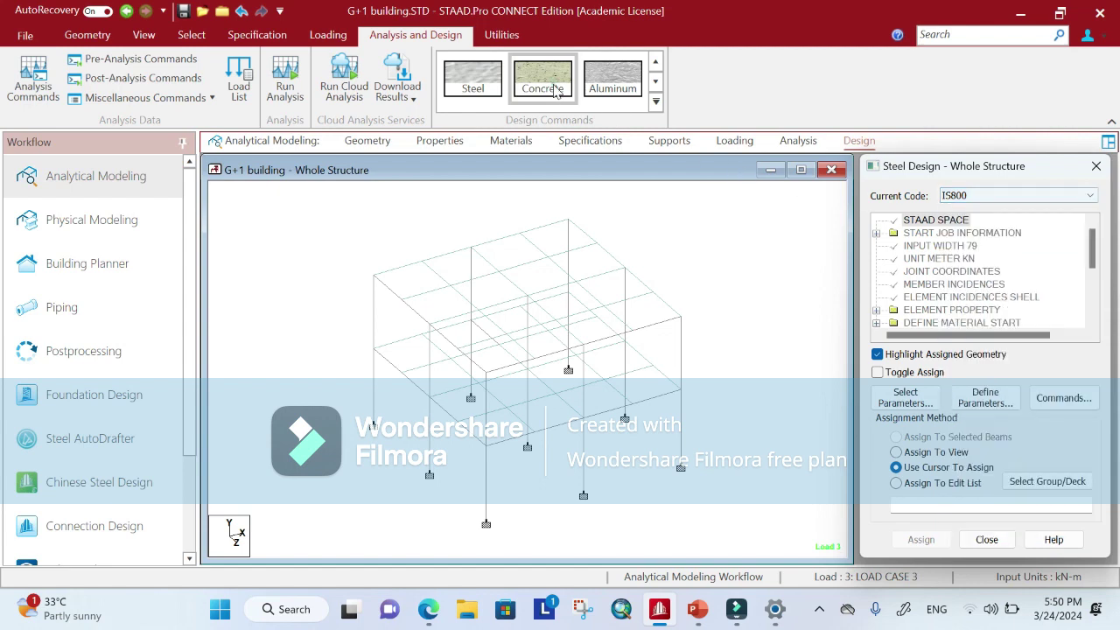
left_click(980, 201)
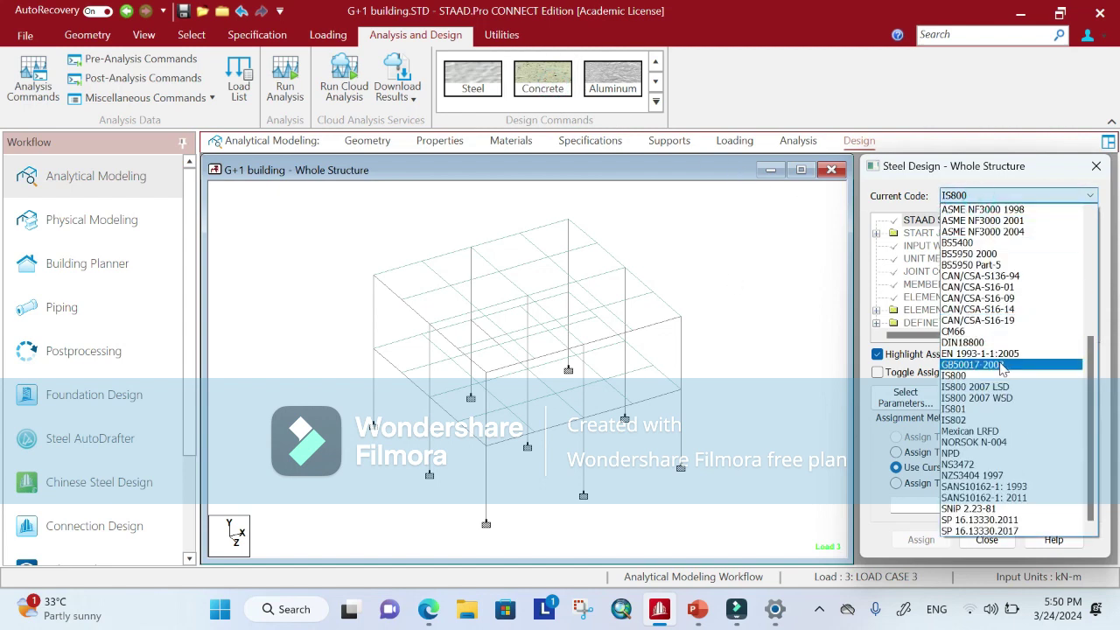
left_click(560, 86)
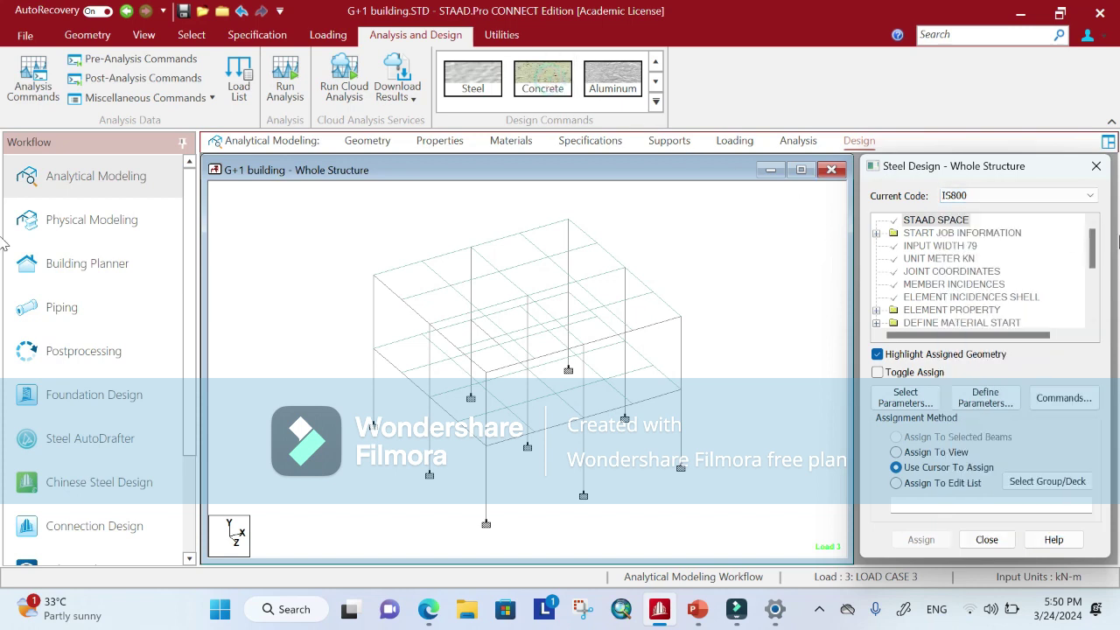
left_click(1092, 198)
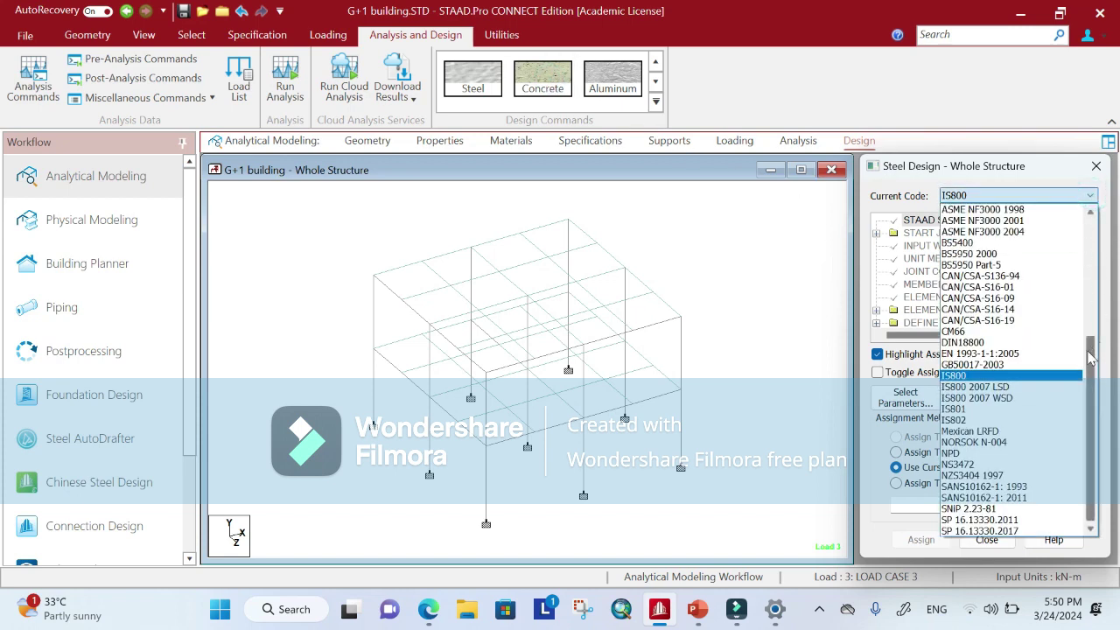
mouse_move(1092, 355)
left_mouse_down()
mouse_move(1091, 383)
mouse_move(1091, 165)
mouse_move(1092, 363)
left_mouse_up()
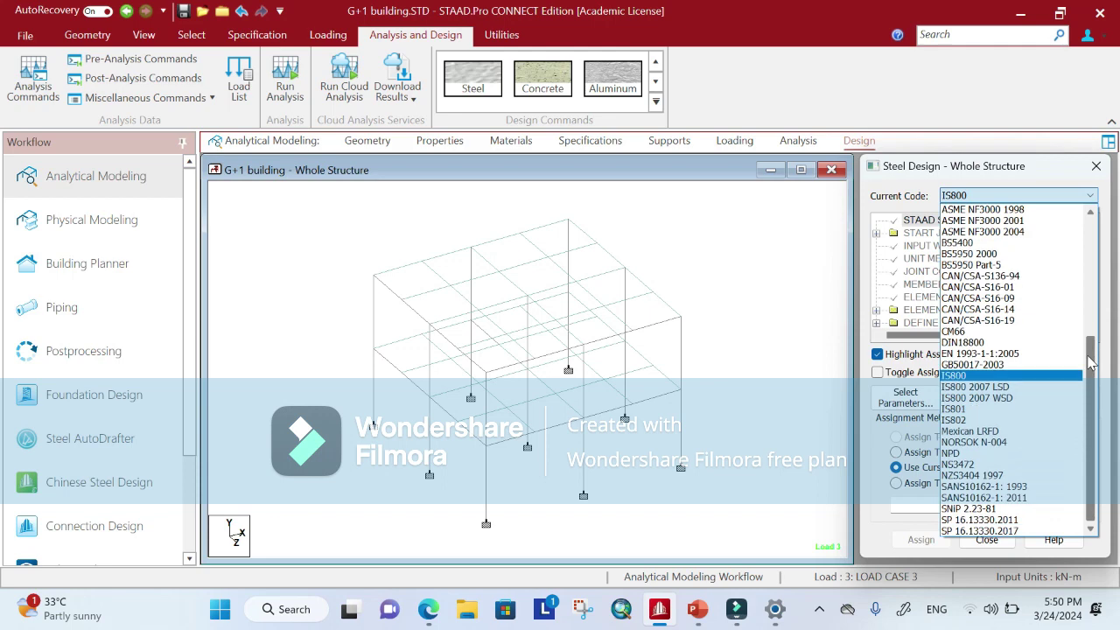
left_click(670, 203)
left_click(545, 89)
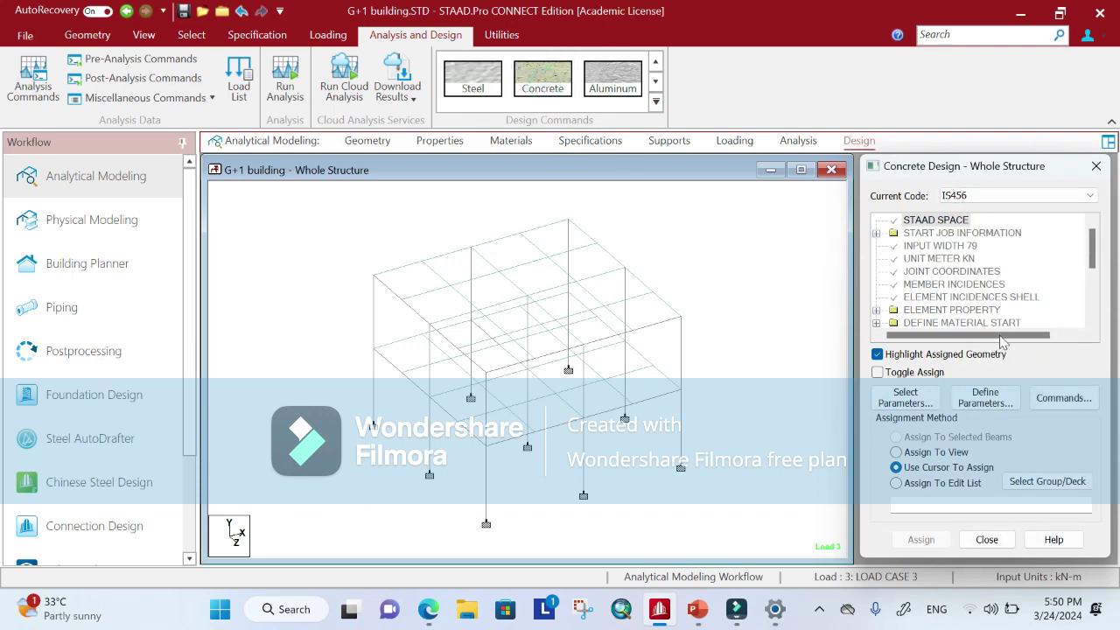
- Select the Fc concrete compressive strength and Fymain main reinforcement yield strength as the concrete design parameters
left_click(982, 400)
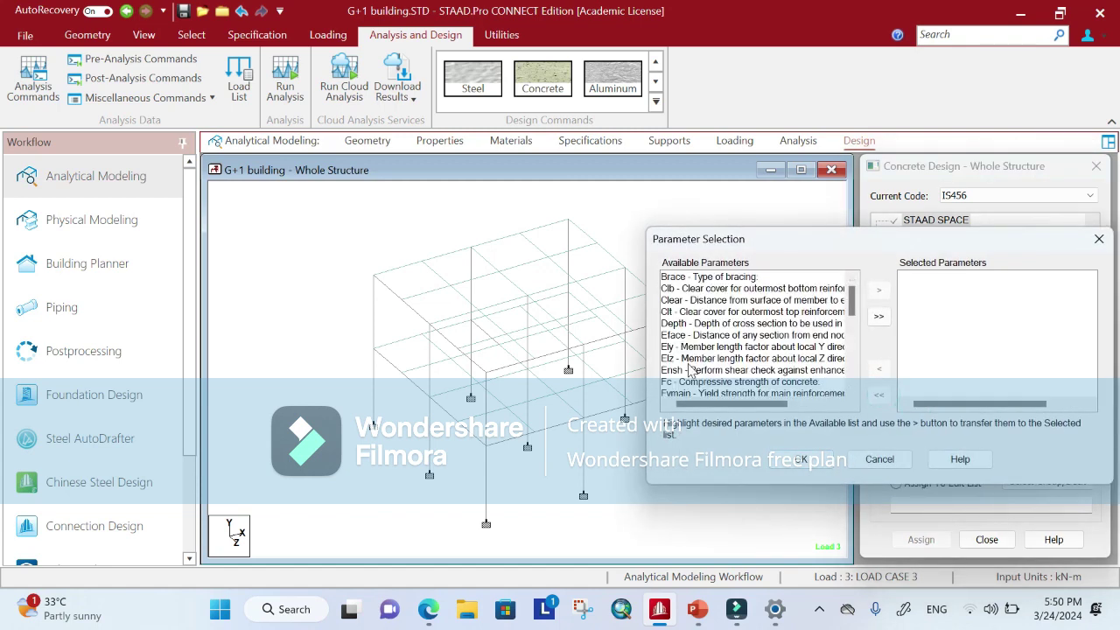
left_click(717, 381)
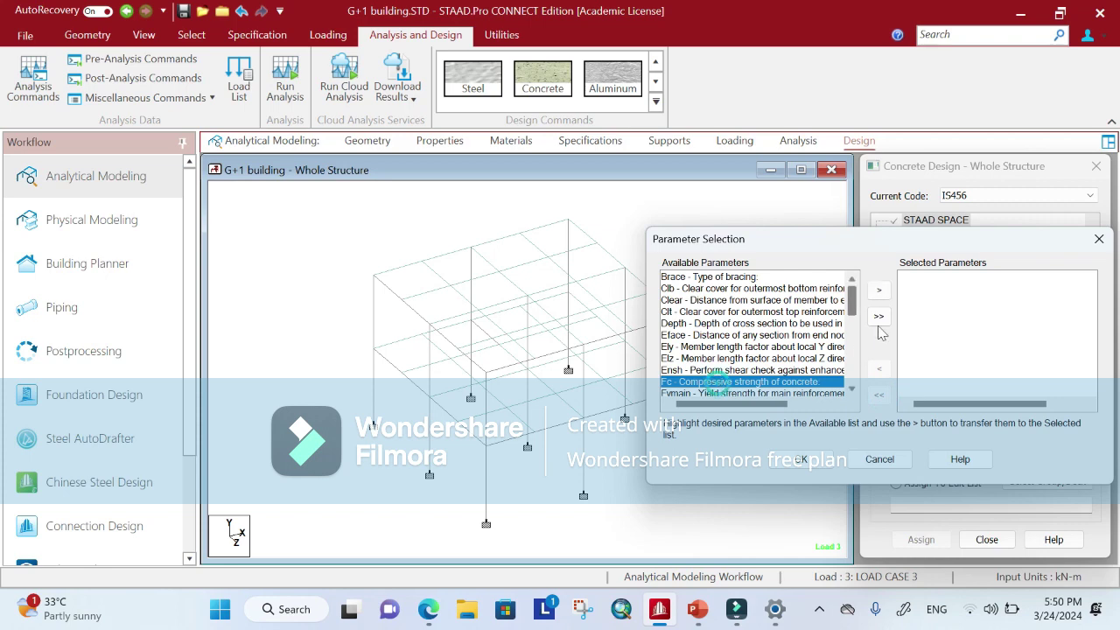
left_click(883, 291)
left_click(751, 384)
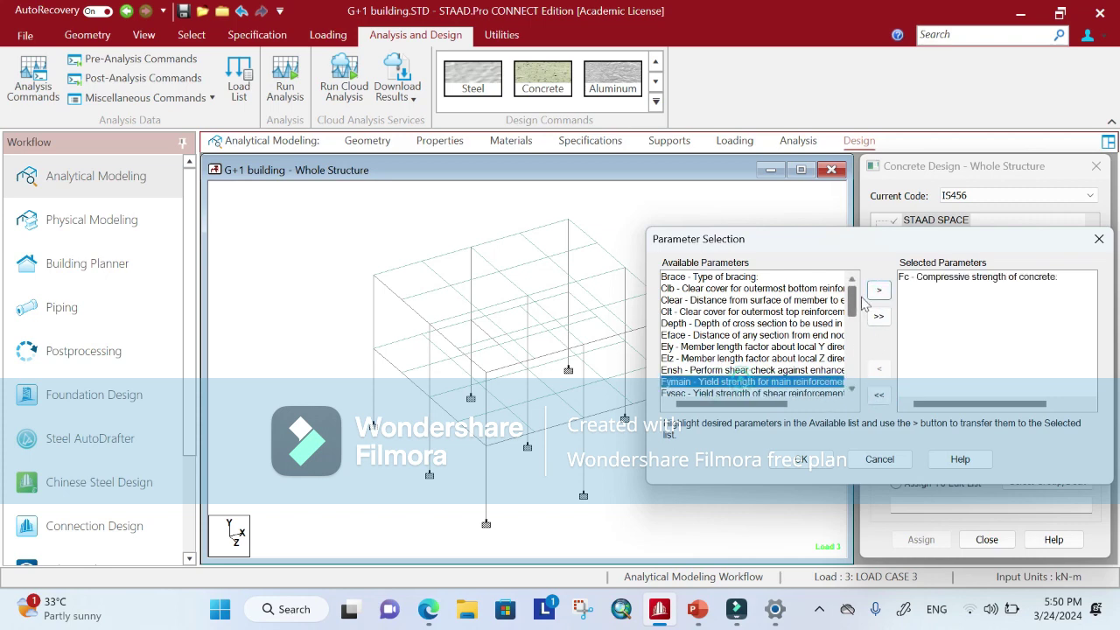
left_click(880, 289)
left_click(801, 459)
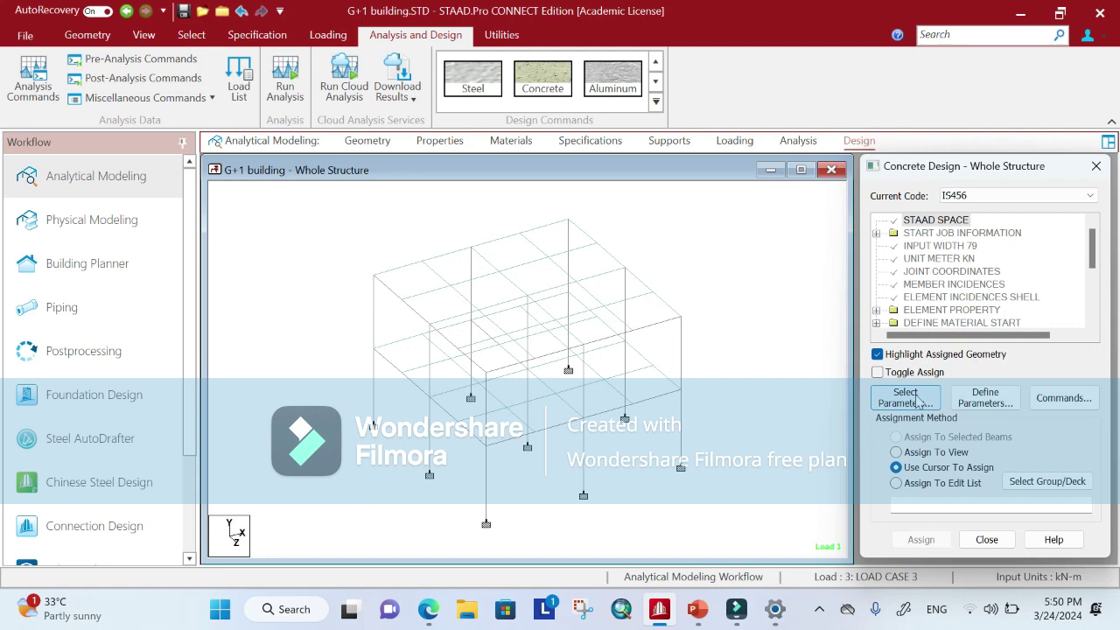
- Define the FC concrete compressive strength as 25000 kN/m2 and add it to the concrete design
left_click(986, 398)
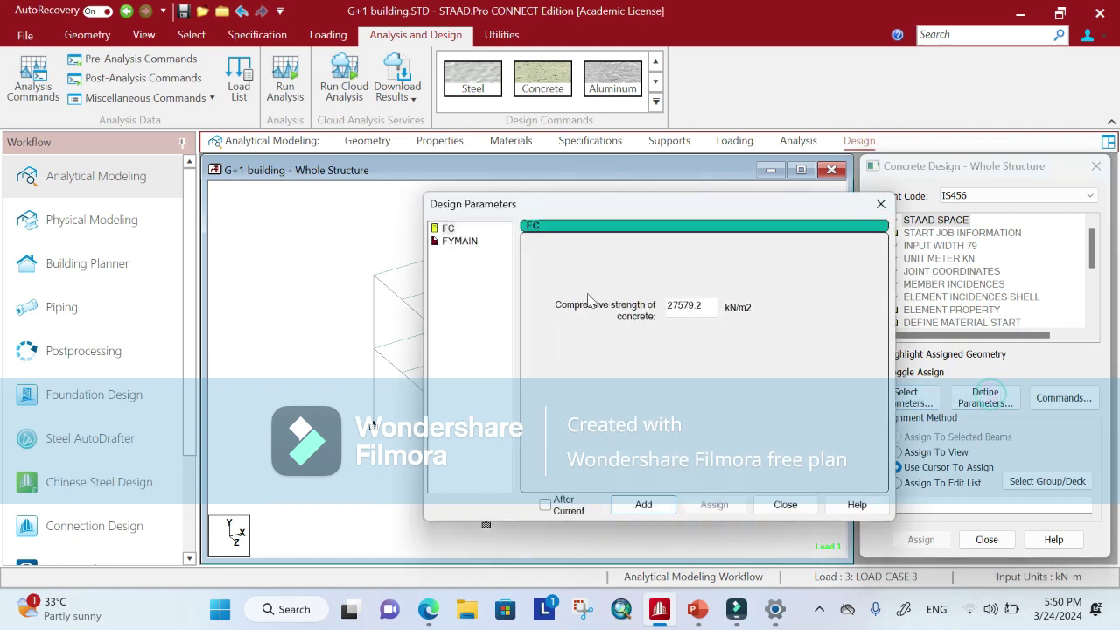
left_click_drag(710, 305, 667, 305)
type("25000")
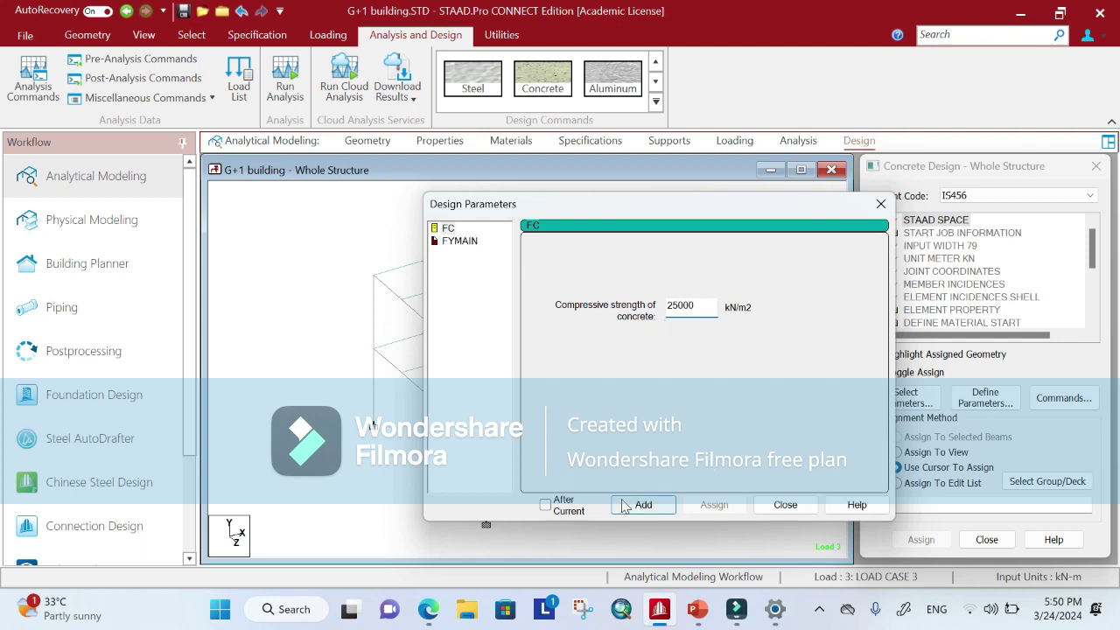
left_click(632, 505)
- Define the FYMAIN yield strength of the main reinforcement as 415000 kN/m2 and add it to the concrete design
left_click(463, 241)
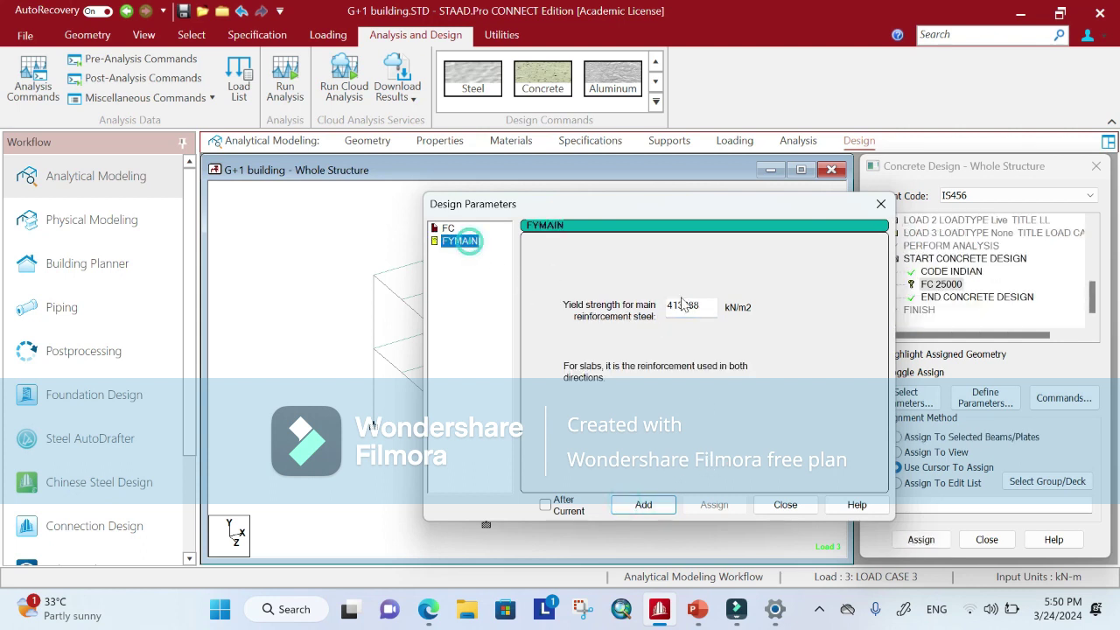
left_click_drag(711, 305, 665, 307)
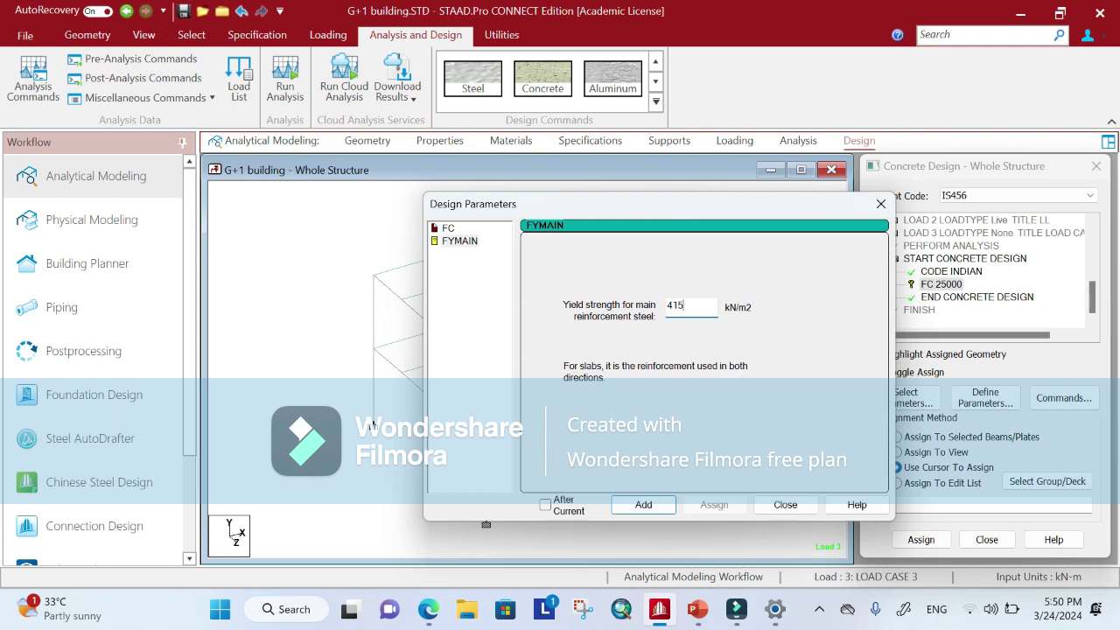
left_click(643, 506)
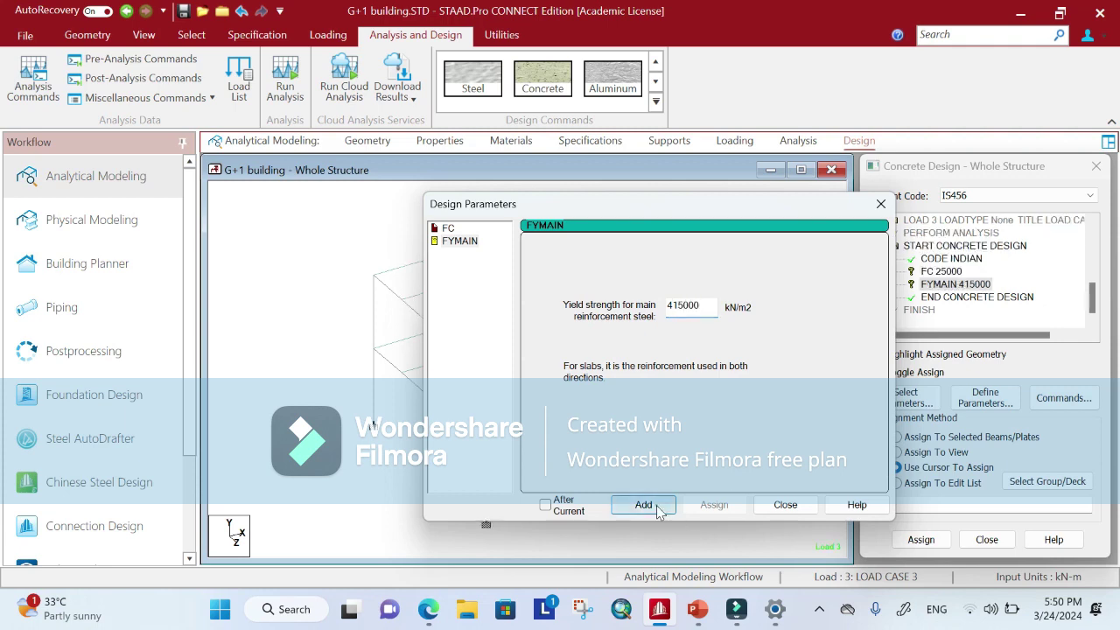
left_click(785, 505)
- Add the DESIGN BEAM, DESIGN COLUMN, DESIGN SLAB/ELEMENT and TAKE OFF commands to the concrete design
left_click(1057, 400)
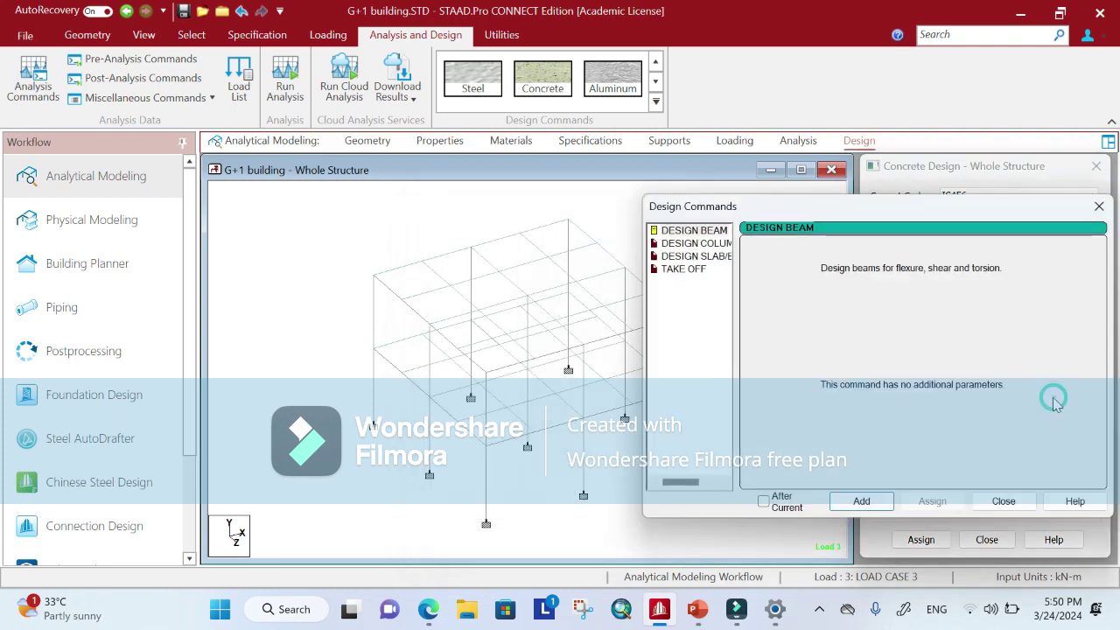
left_click(696, 229)
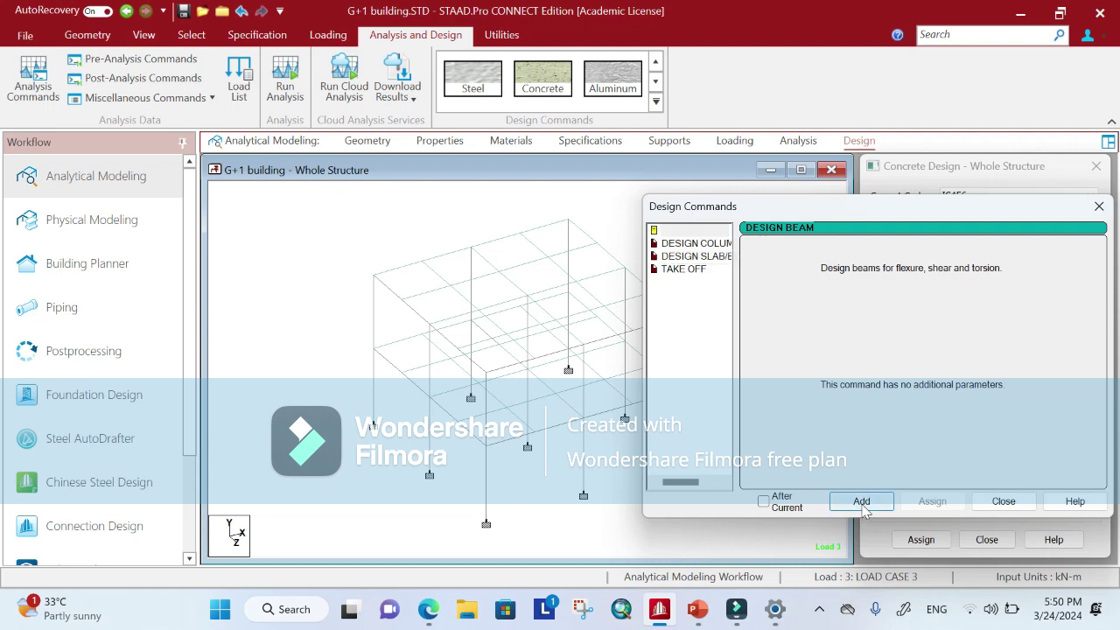
left_click(862, 500)
left_click(716, 243)
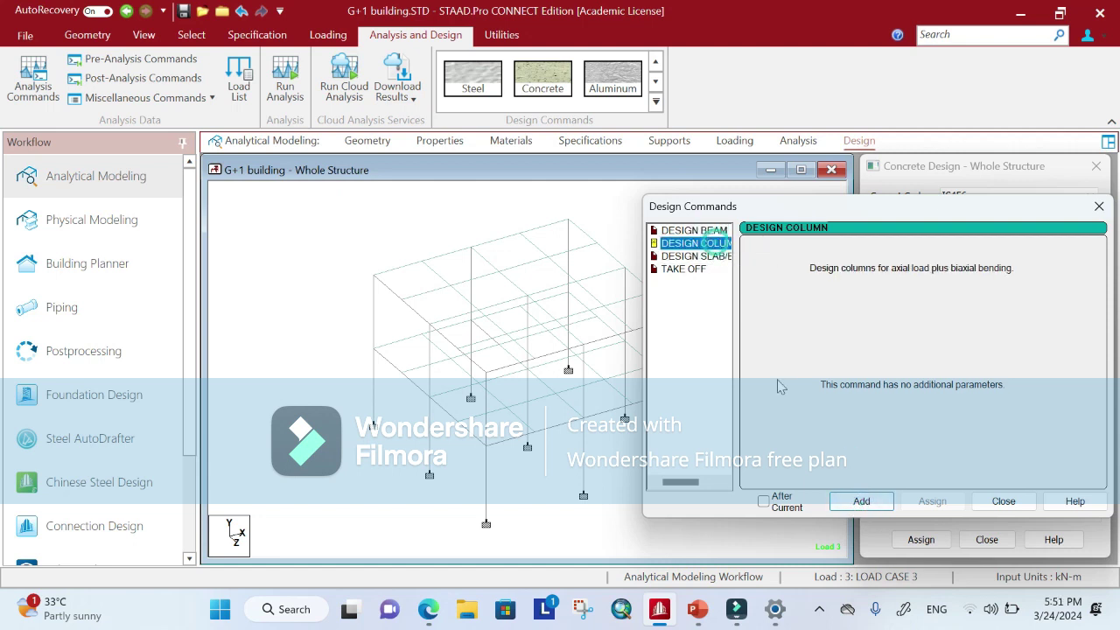
left_click(862, 501)
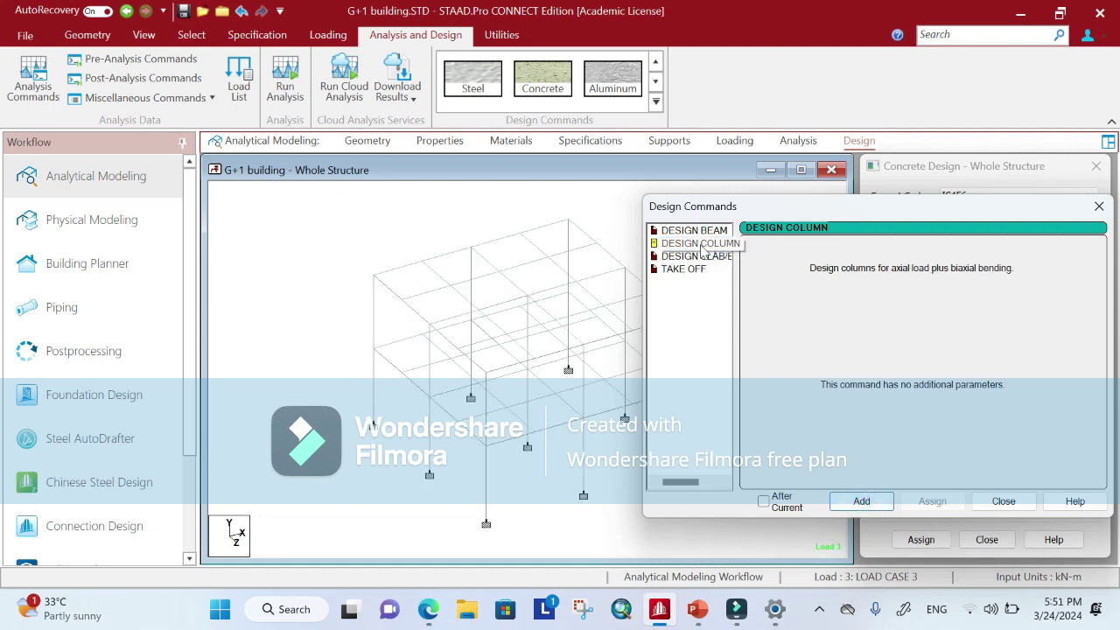
left_click(705, 257)
left_click(862, 501)
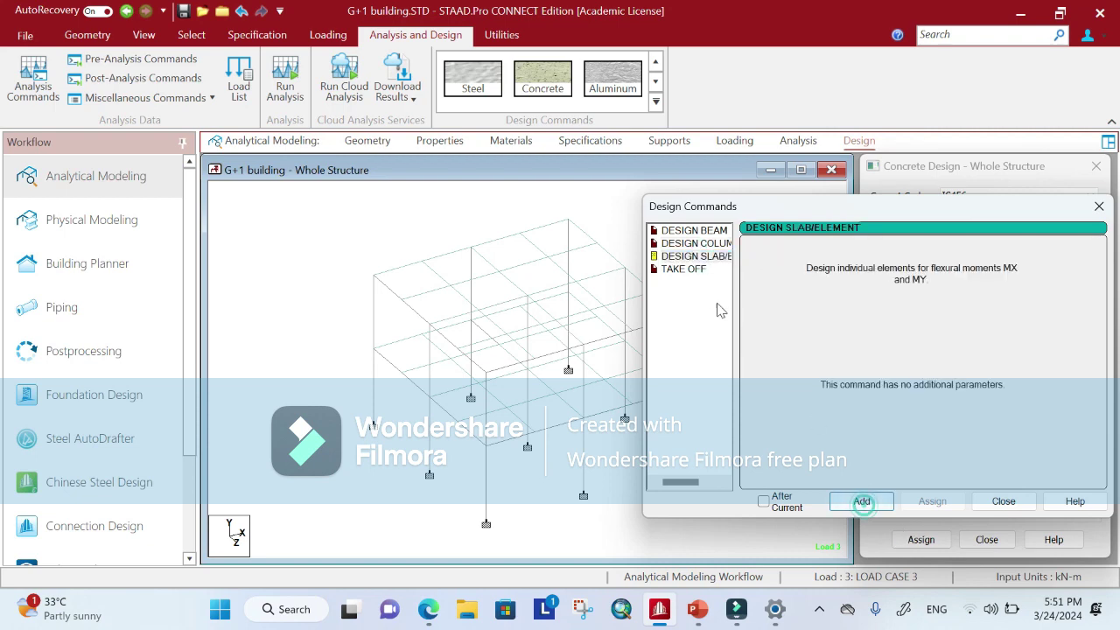
left_click(686, 270)
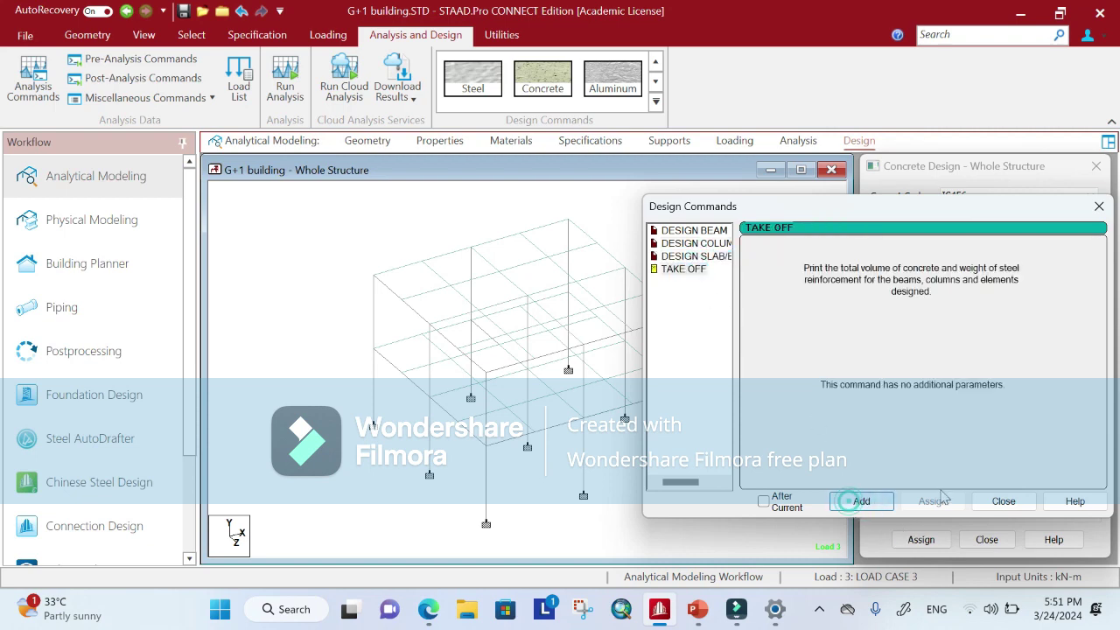
left_click(1004, 501)
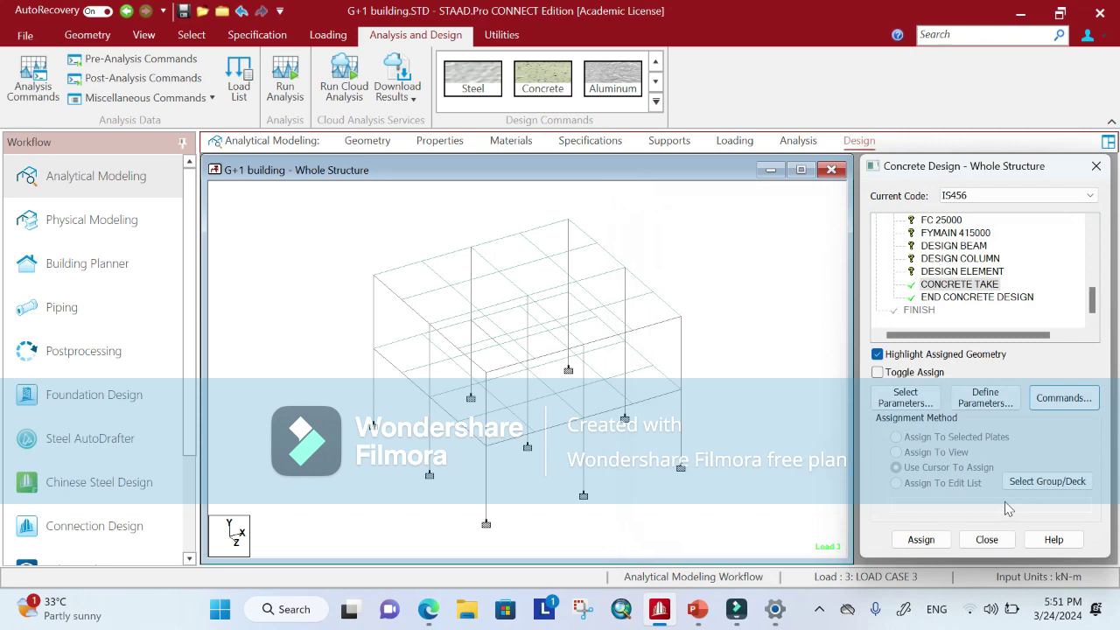
- Delete the DESIGN ELEMENT command from the IS456 concrete design
right_click(984, 273)
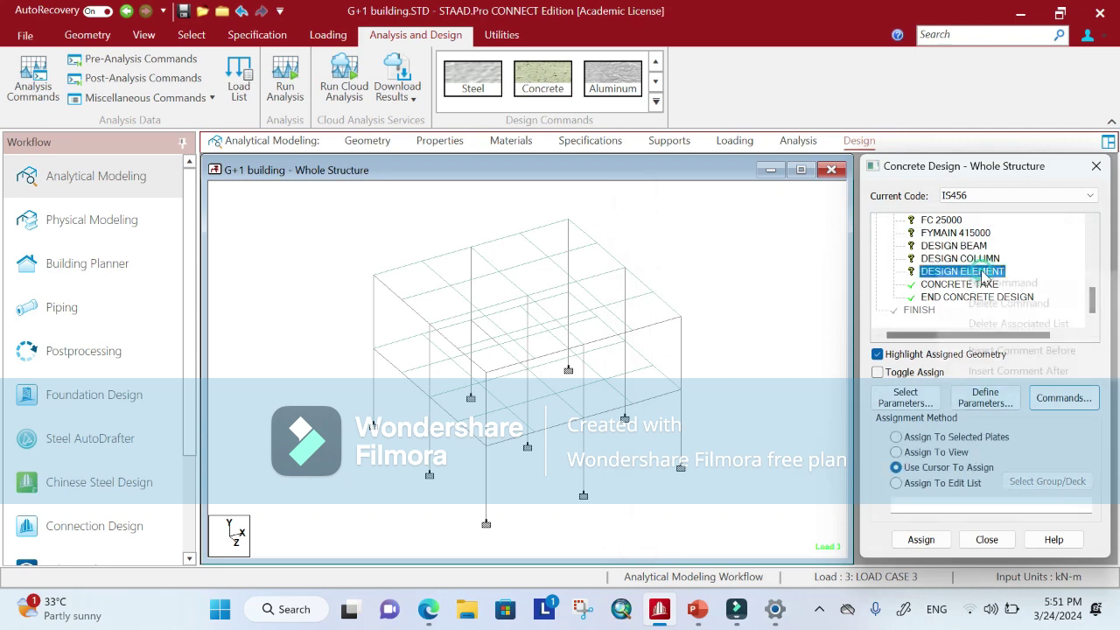
left_click(1038, 302)
left_click(991, 404)
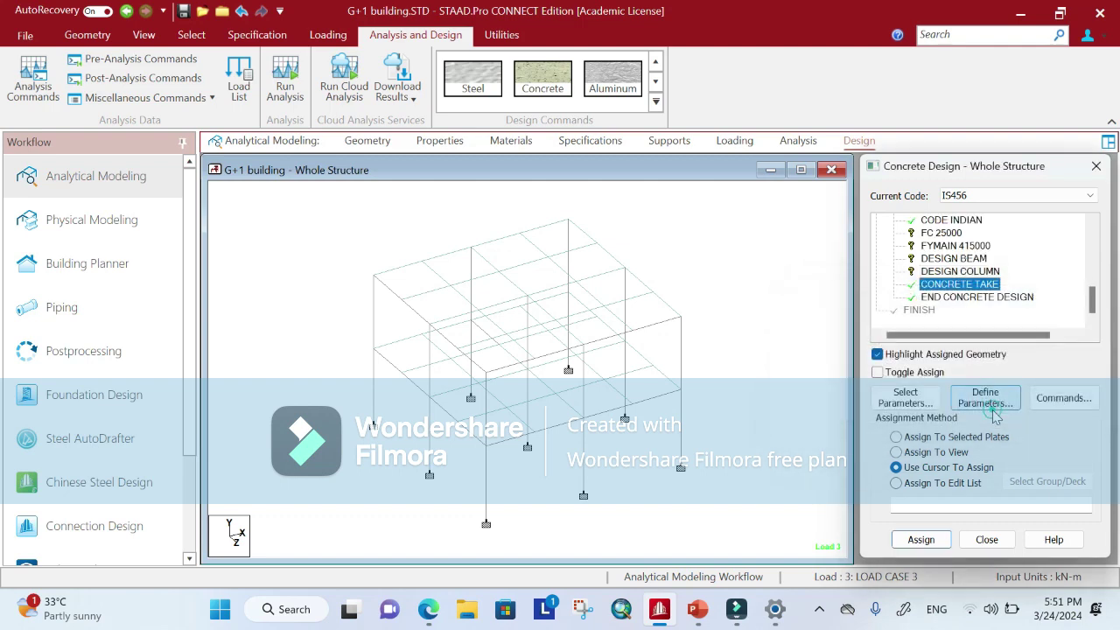
- Assign the FC 25000 parameter to all beams, columns and plates of the structure
left_click(950, 235)
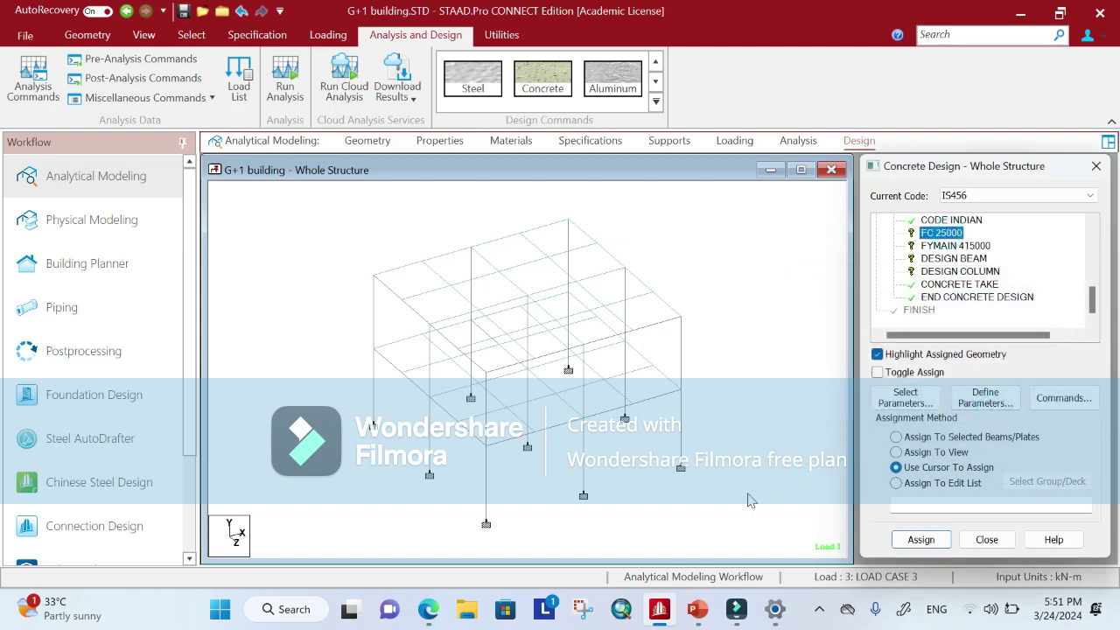
left_click_drag(746, 504, 327, 217)
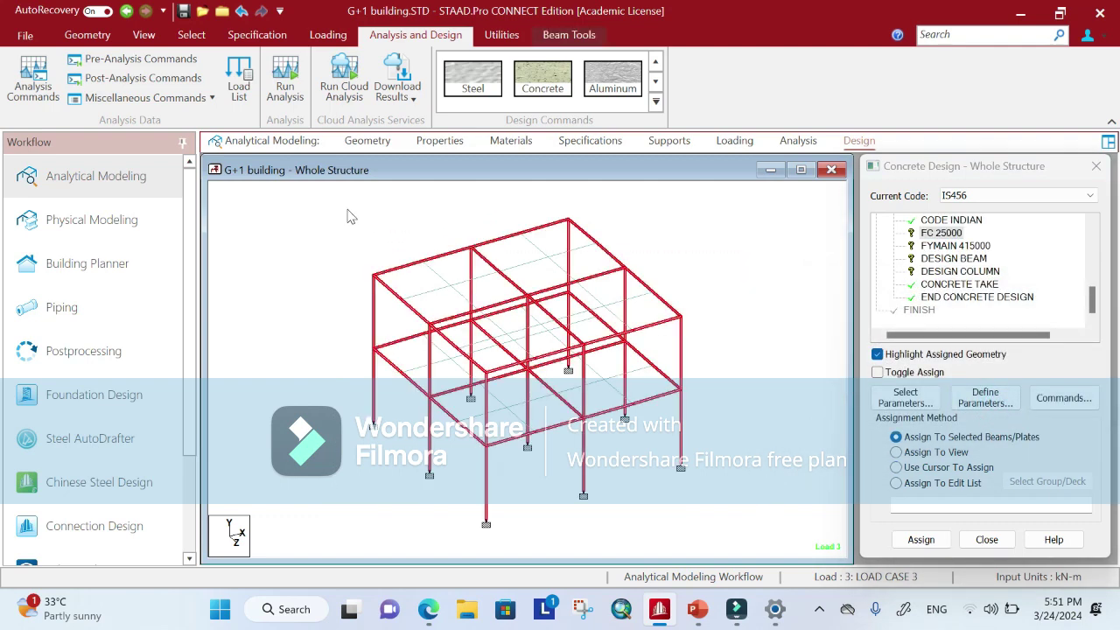
left_click(921, 540)
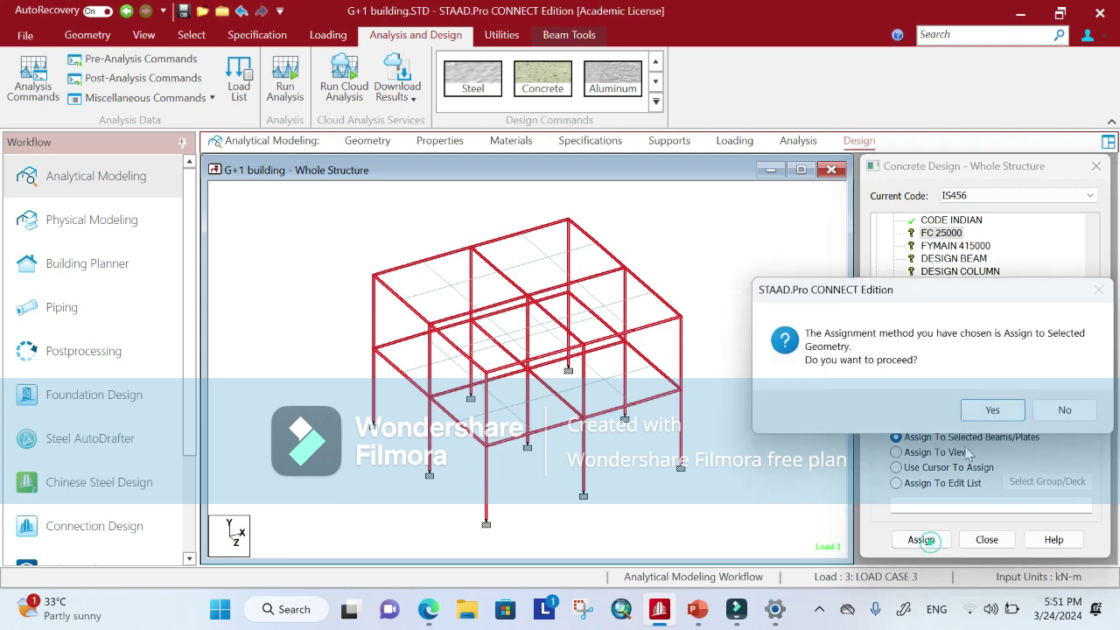
left_click(991, 408)
- Assign the FYMAIN 415000 parameter to the entire structure
left_click(955, 246)
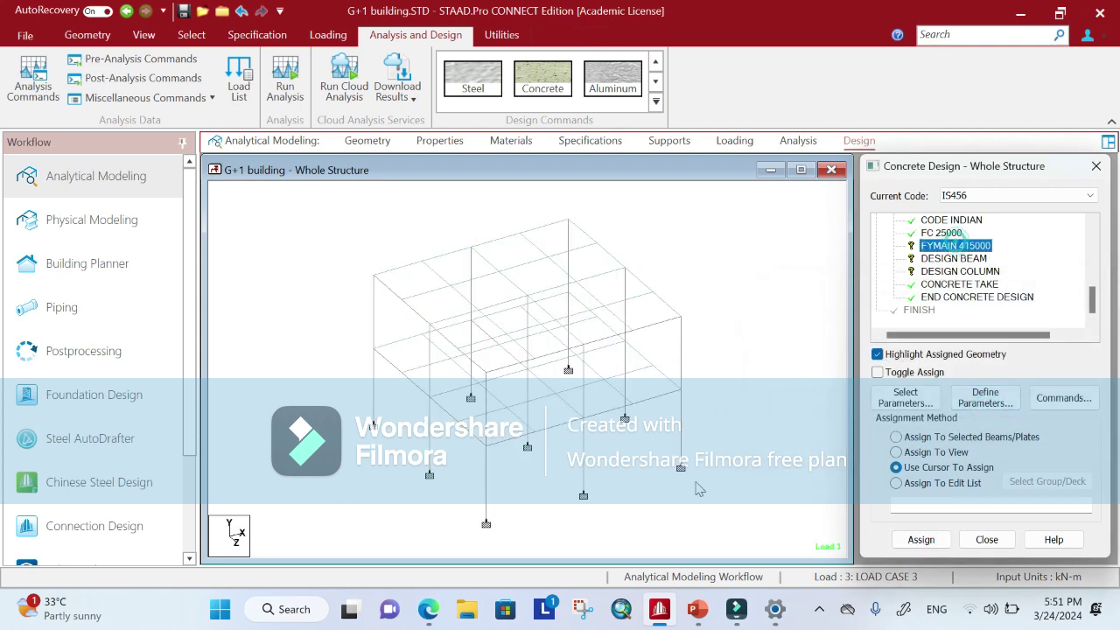
left_click_drag(735, 515, 308, 207)
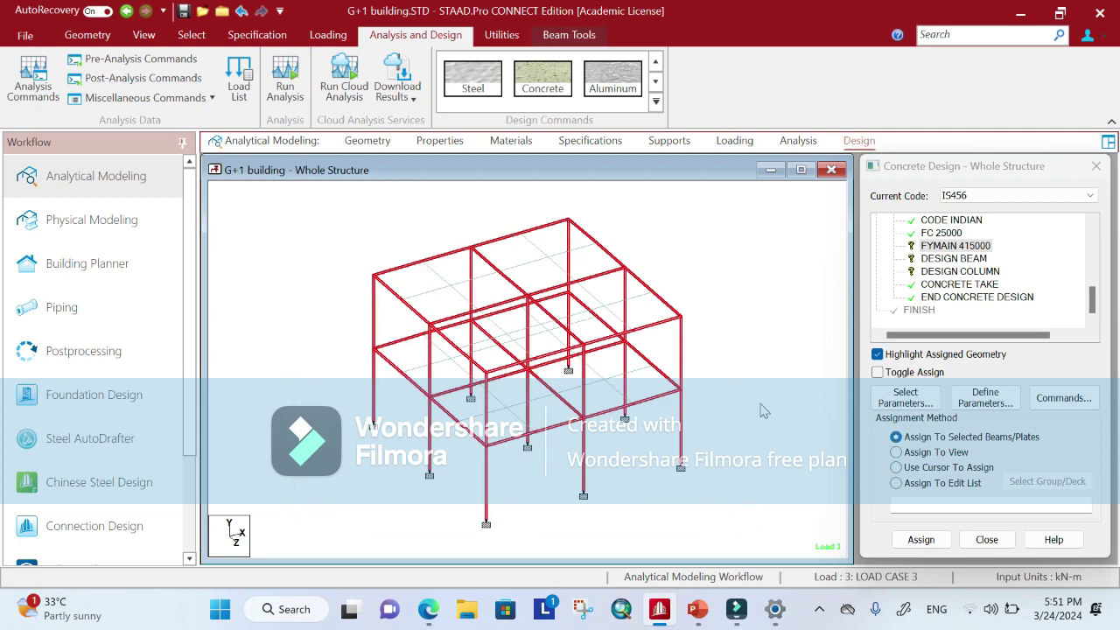
left_click(921, 540)
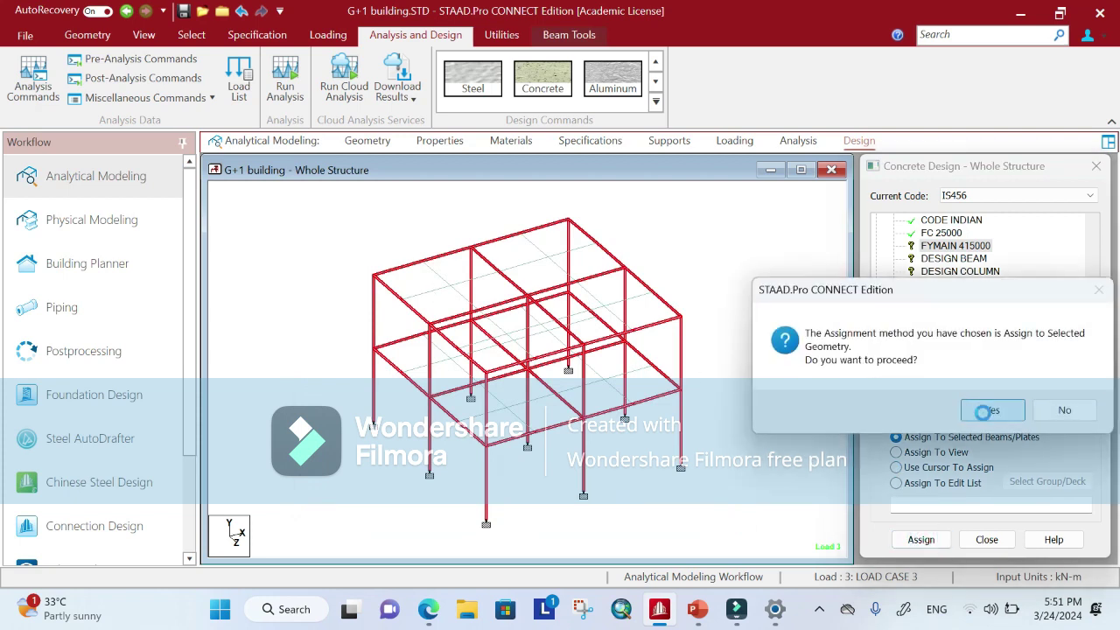
left_click(989, 408)
- Assign the DESIGN BEAM command to all members parallel to the X and Z axes
left_click(956, 259)
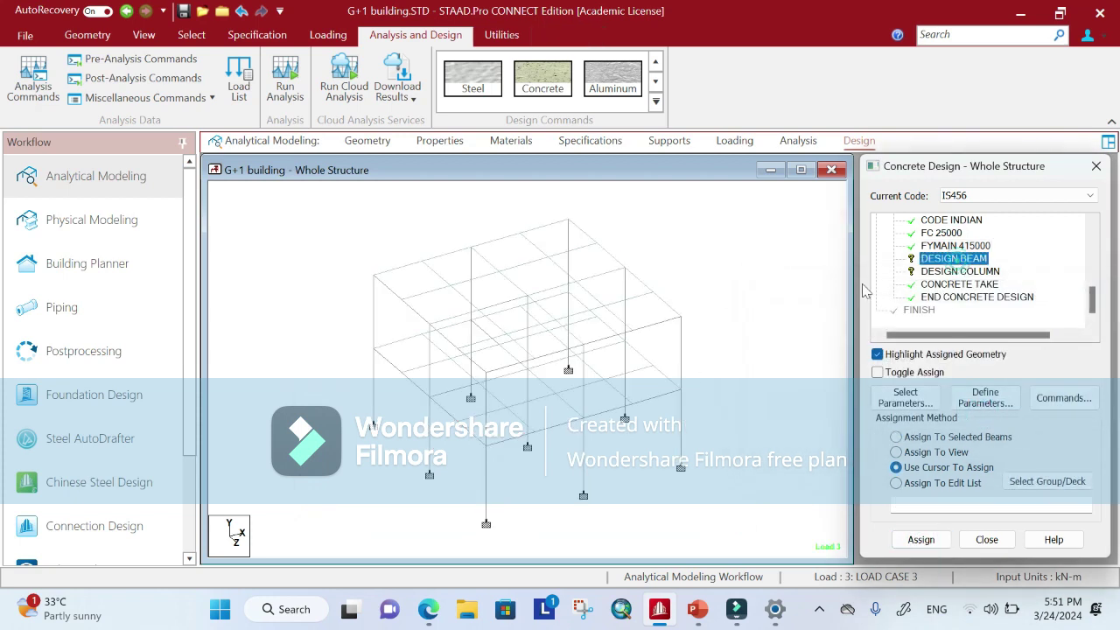
left_click(192, 35)
left_click(700, 58)
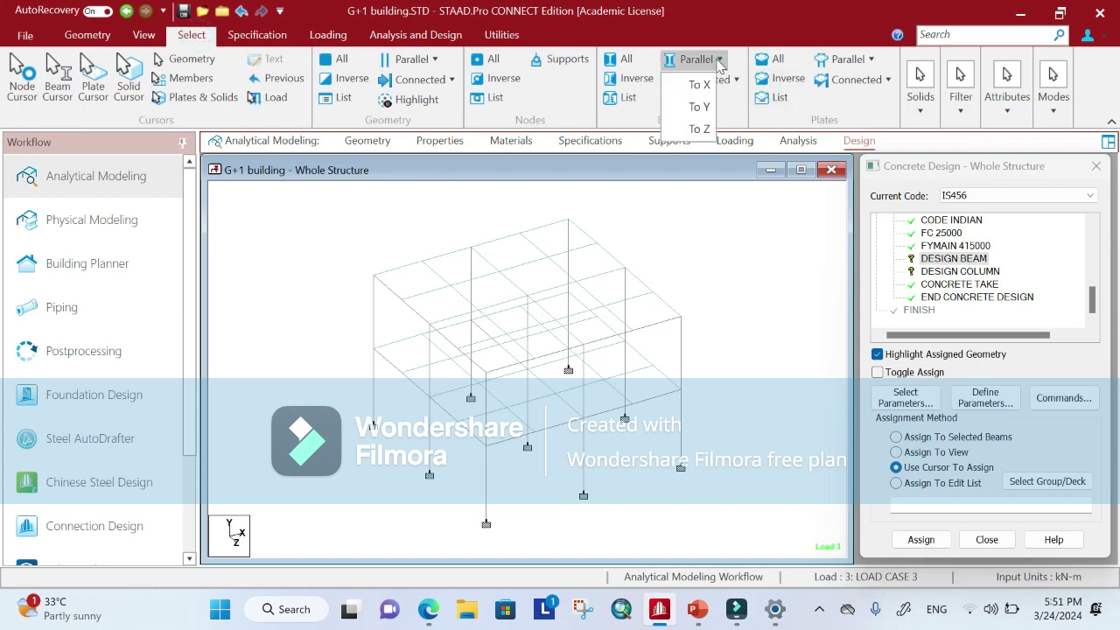
left_click(709, 93)
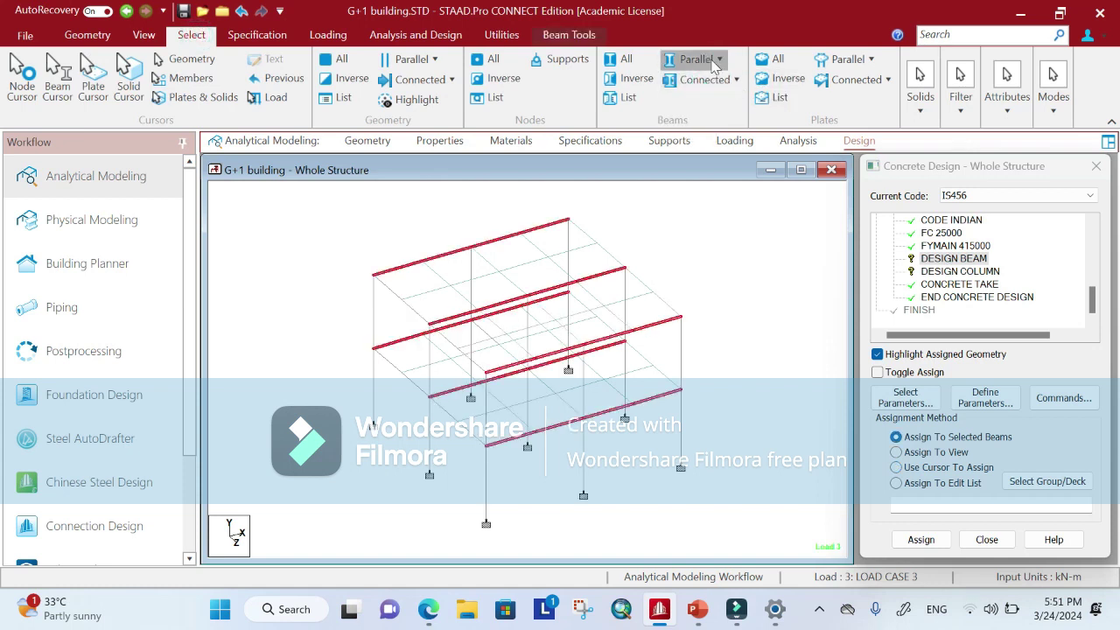
left_click(700, 59)
left_click(711, 122)
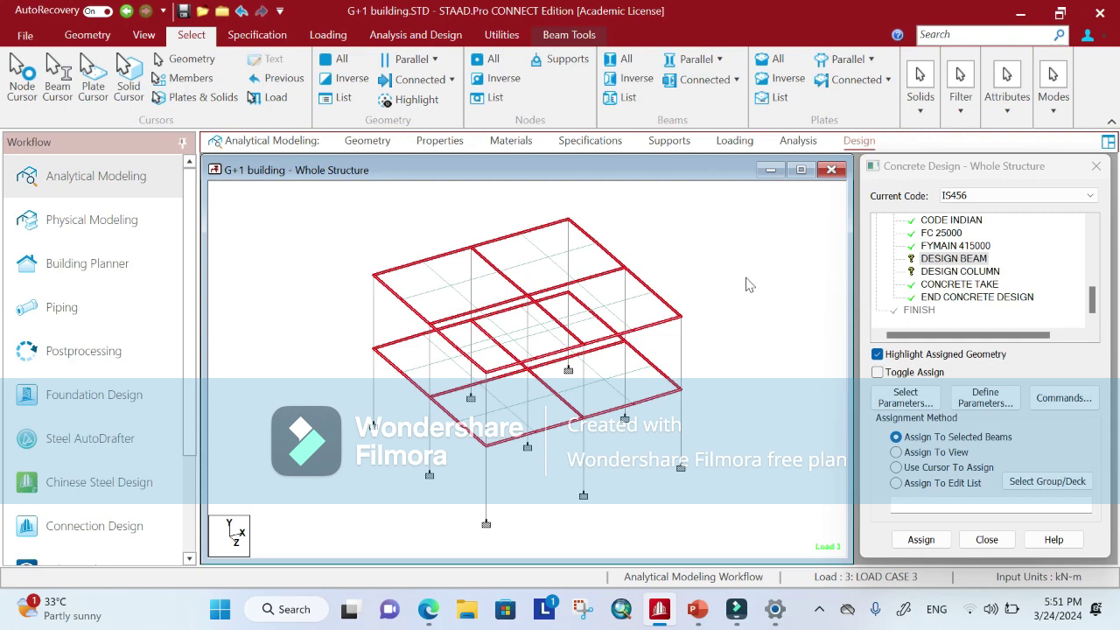
left_click(920, 538)
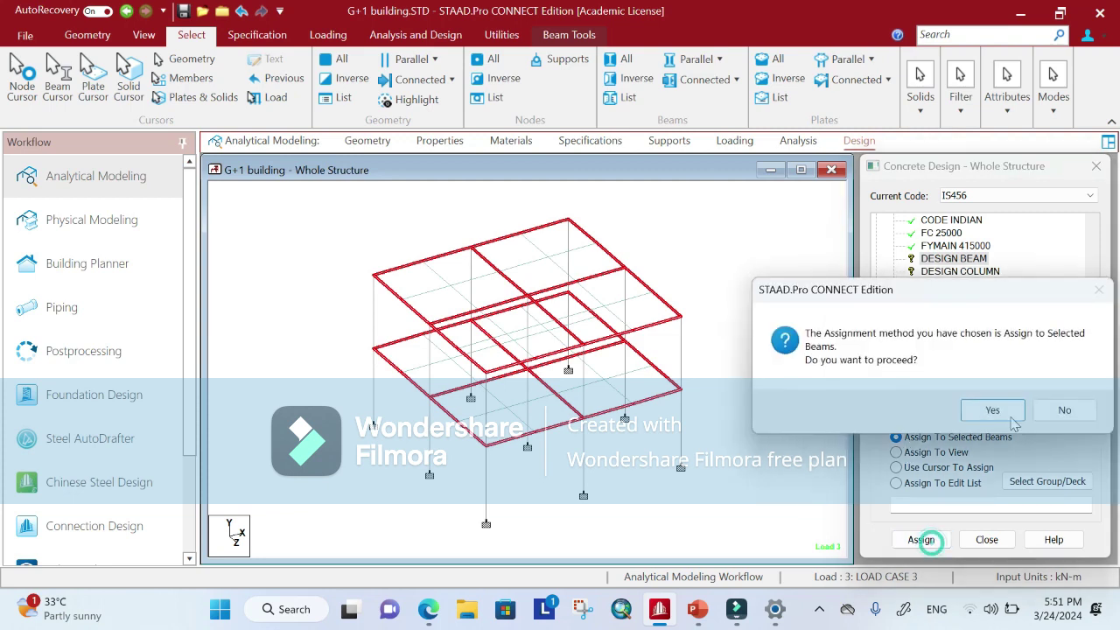
left_click(1009, 410)
- Assign the DESIGN COLUMN command to all members parallel to the Y axis
left_click(961, 271)
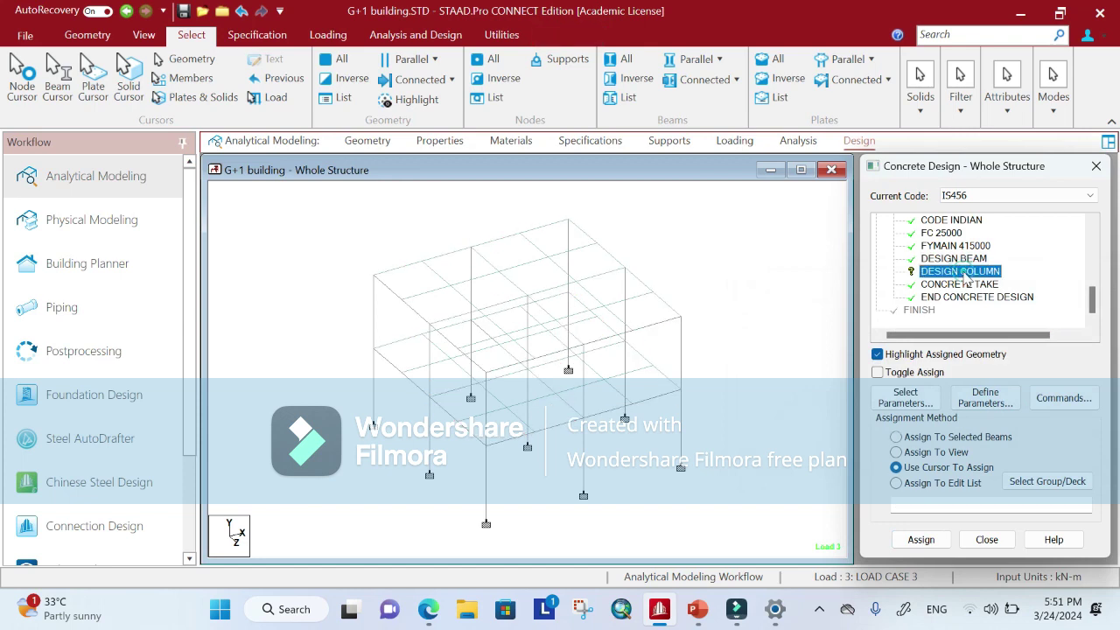
left_click(696, 59)
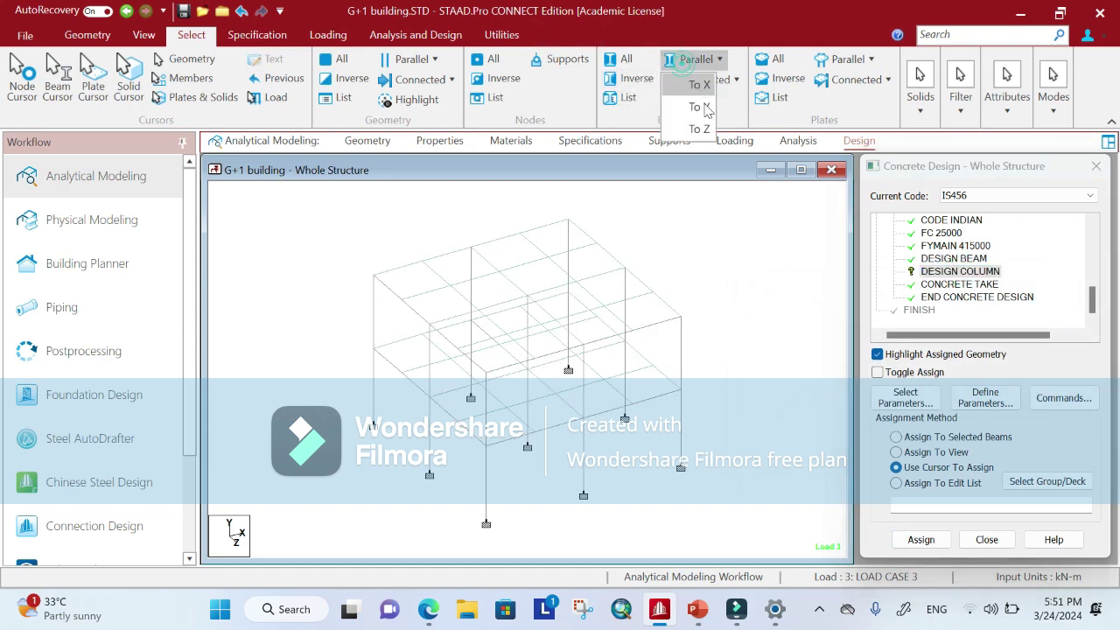
left_click(700, 120)
left_click(920, 537)
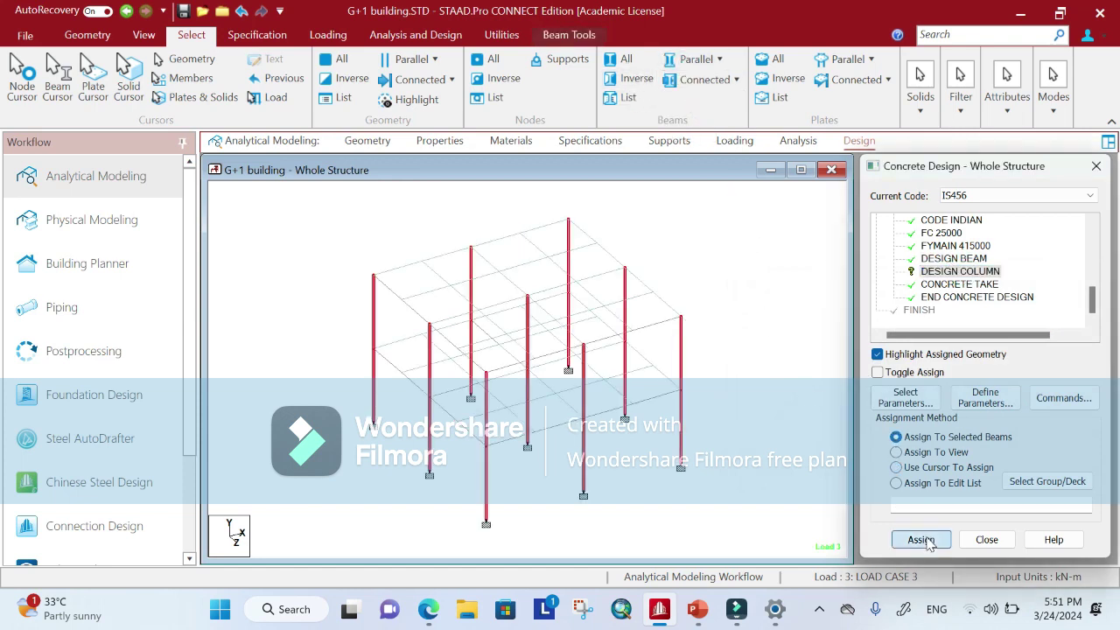
left_click(997, 409)
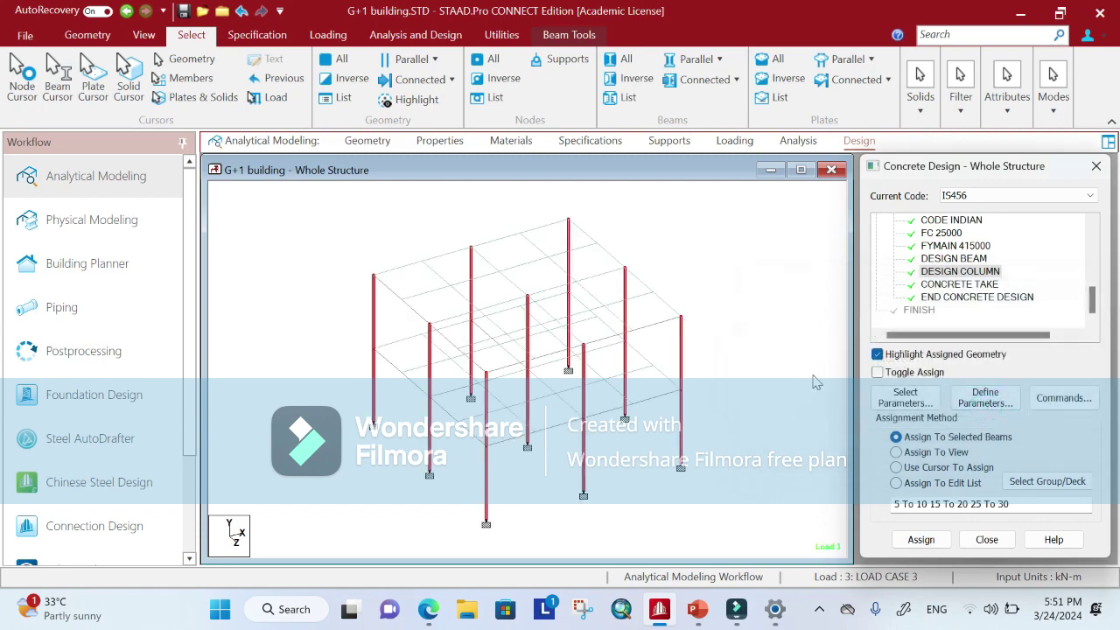
- Switch the current concrete design code to BS 8007
left_click(998, 197)
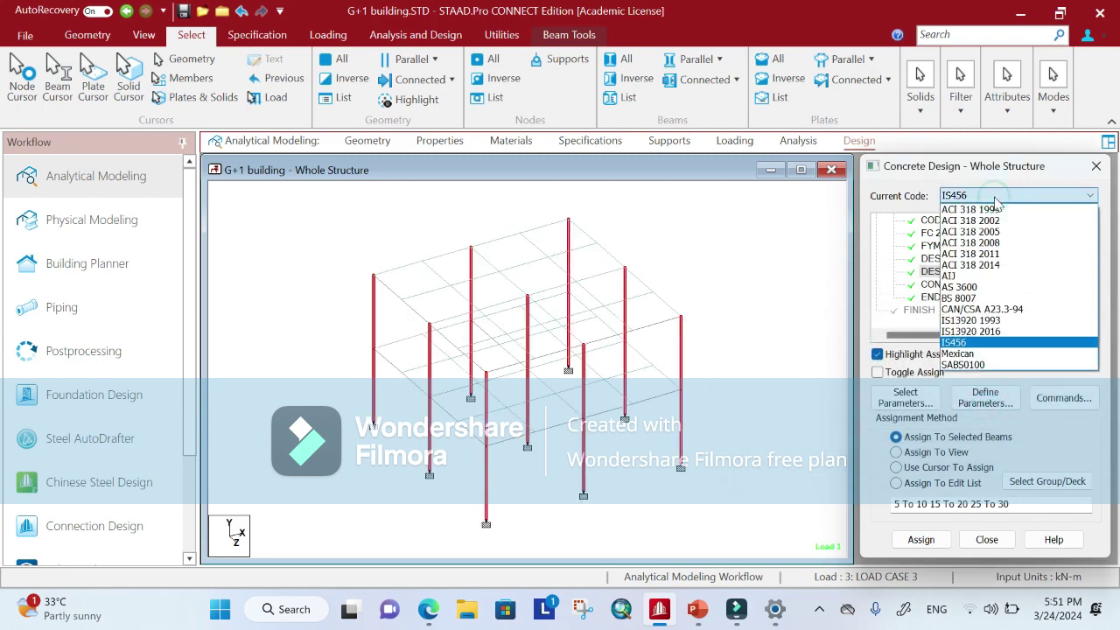
left_click(1008, 302)
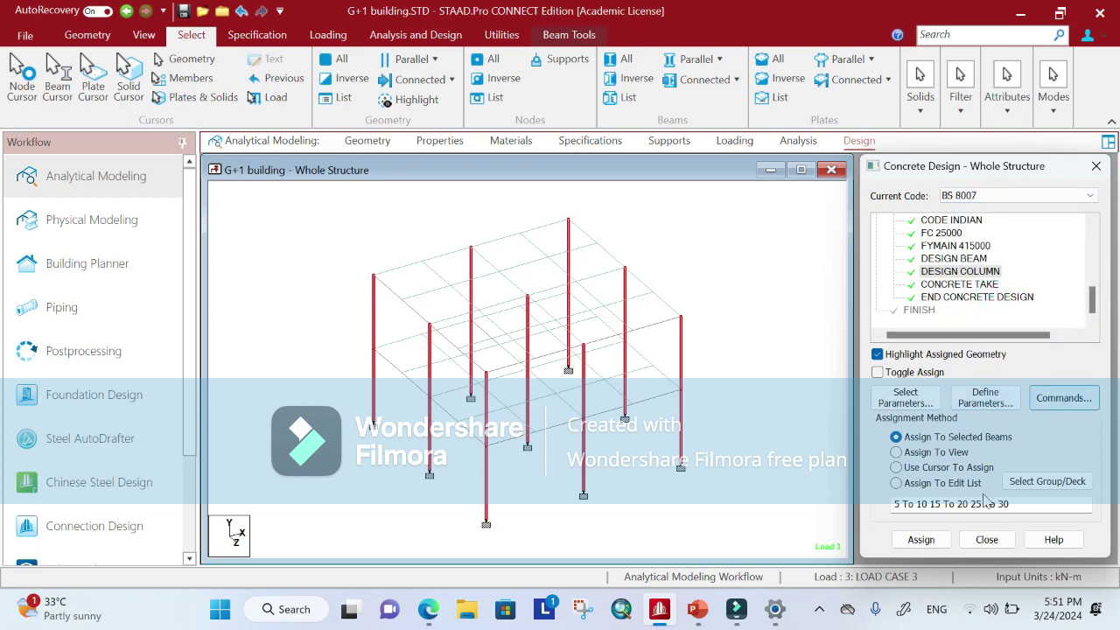
left_click(820, 609)
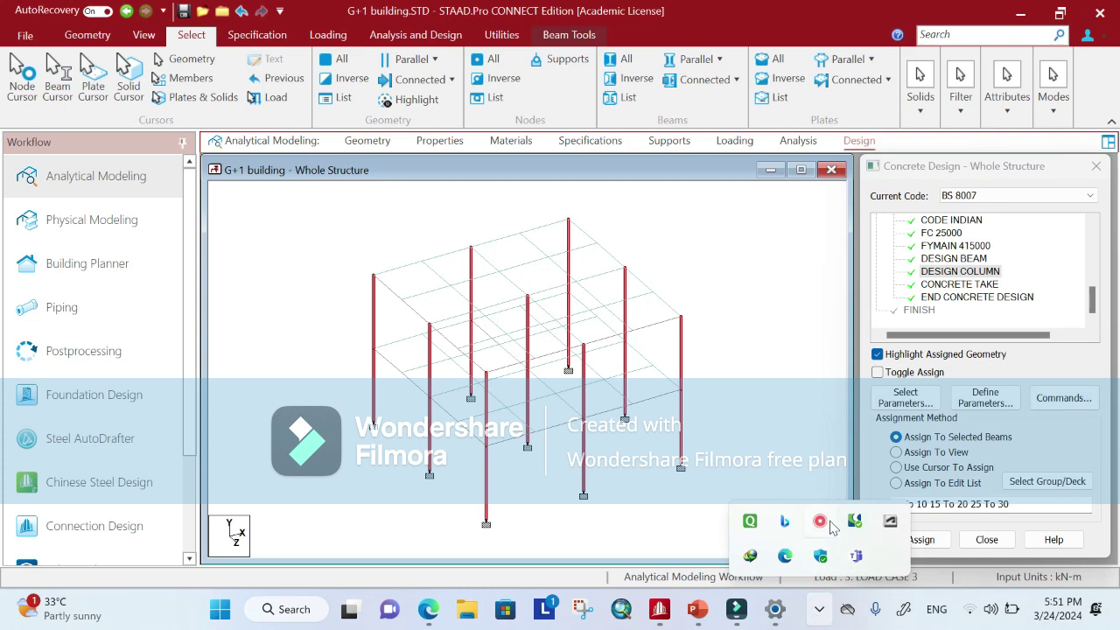
left_click(828, 522)
left_click(882, 541)
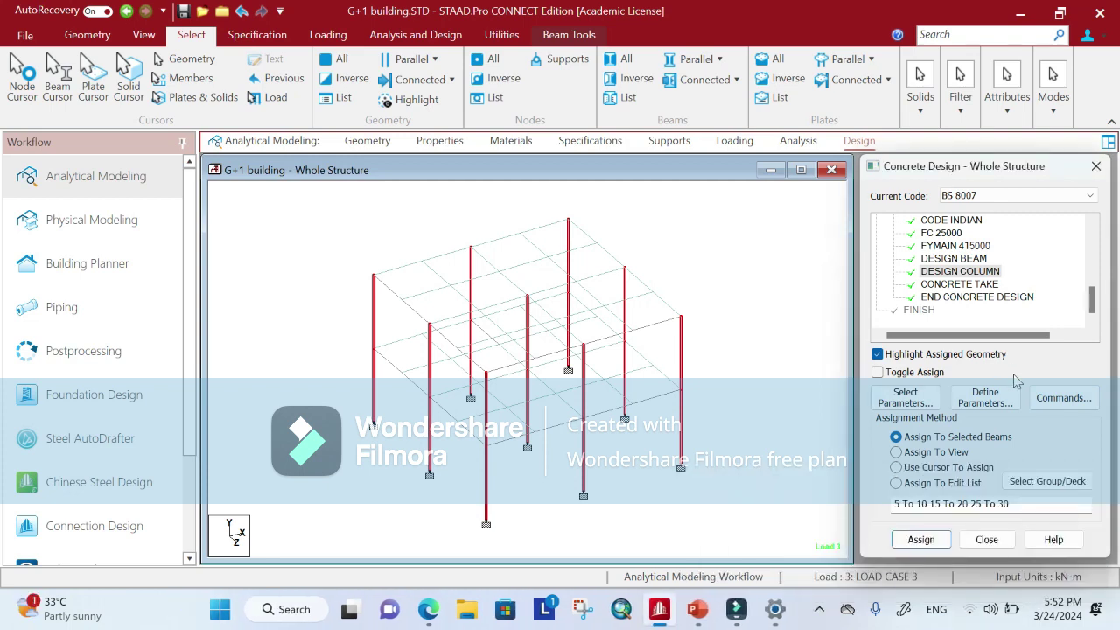
- Add the DESIGN SLAB/ELEMENT and TAKE OFF commands to the BS 8007 concrete design
left_click(1060, 399)
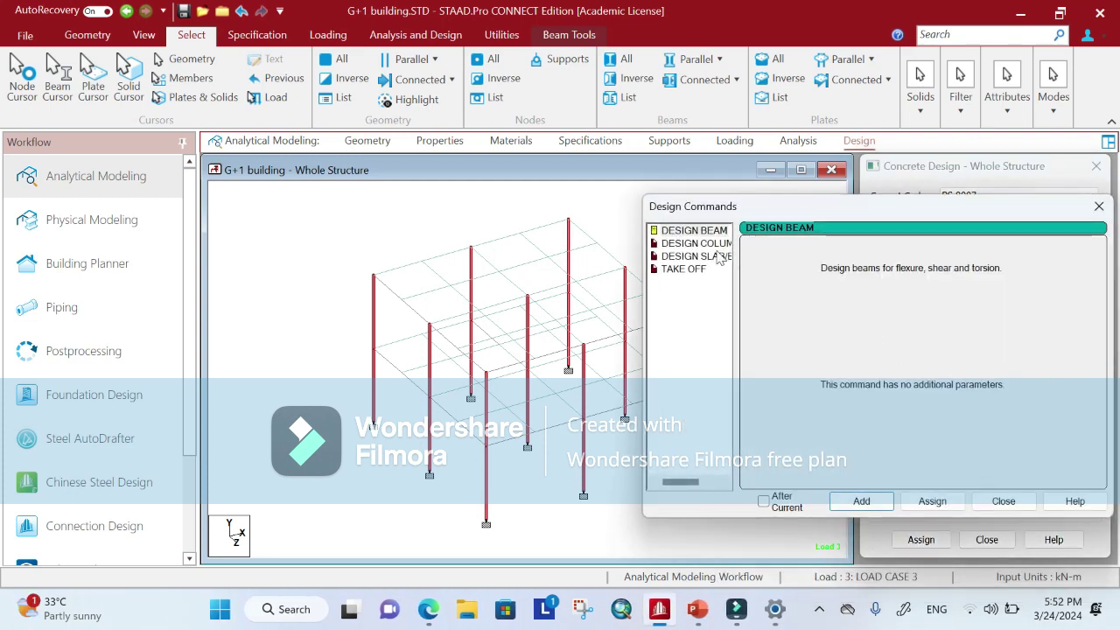
left_click(716, 255)
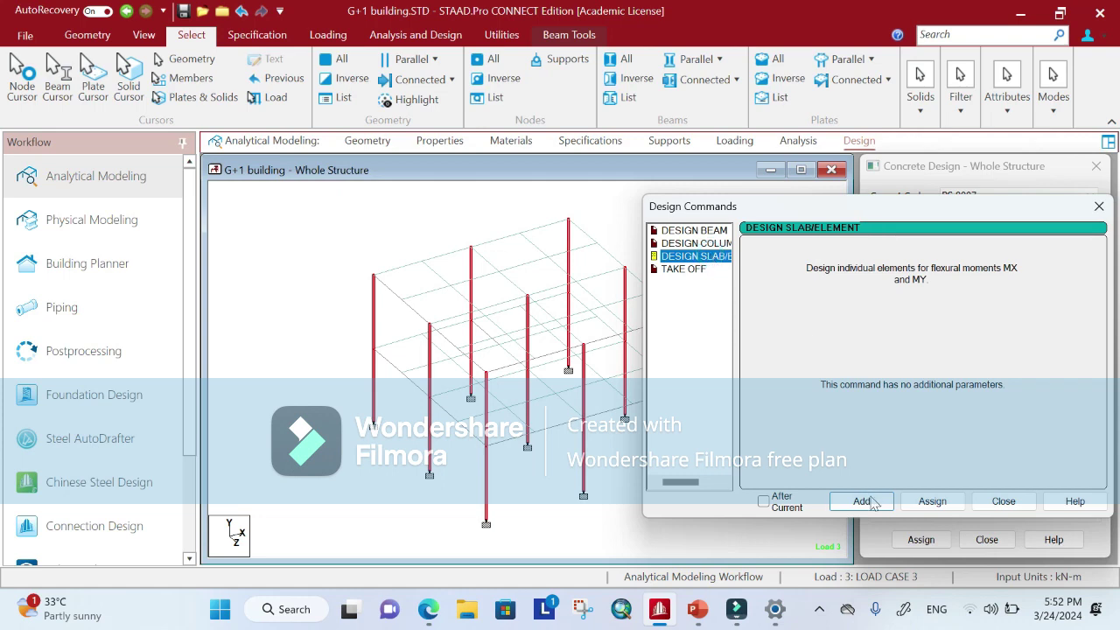
left_click(862, 501)
left_click(690, 272)
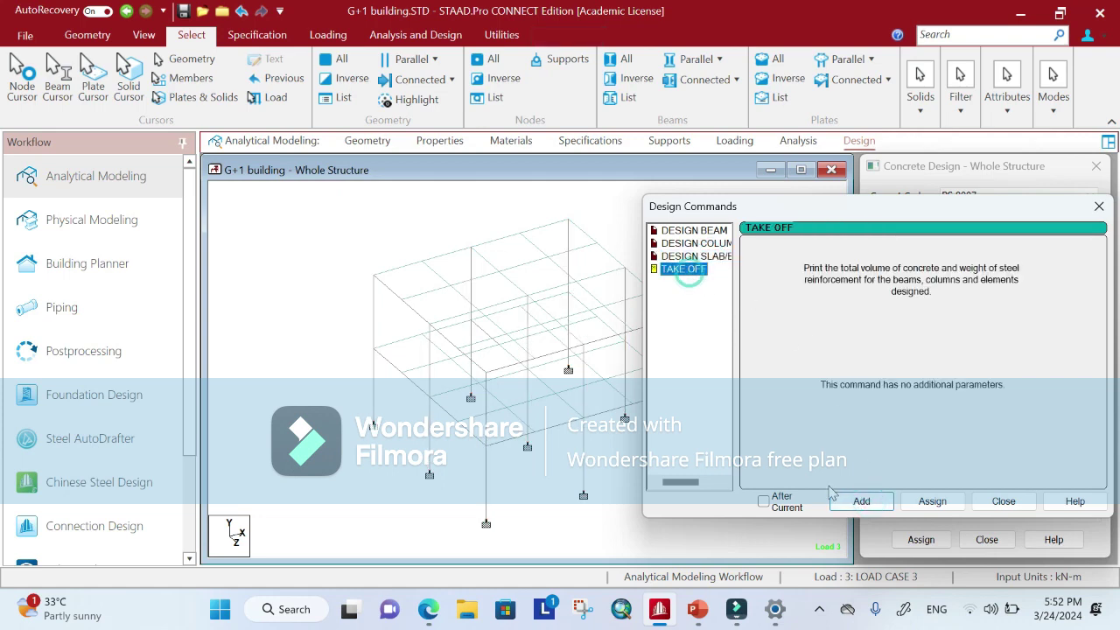
left_click(857, 500)
left_click(1008, 504)
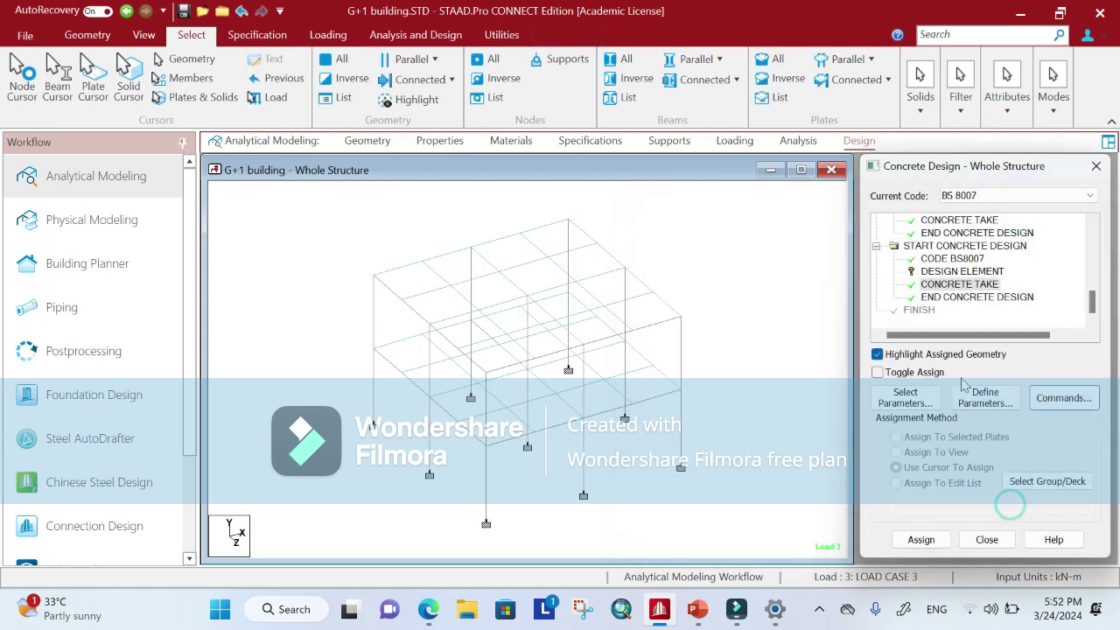
- Choose the BS 8007 DESIGN ELEMENT command for assignment and select all plates of the roof slab
left_click(964, 273)
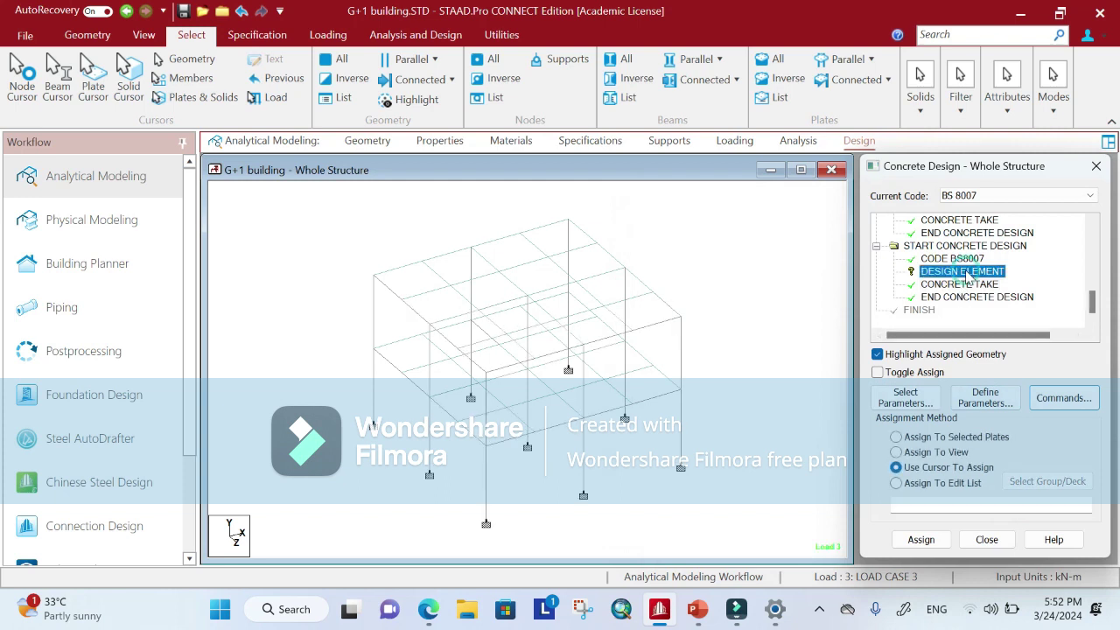
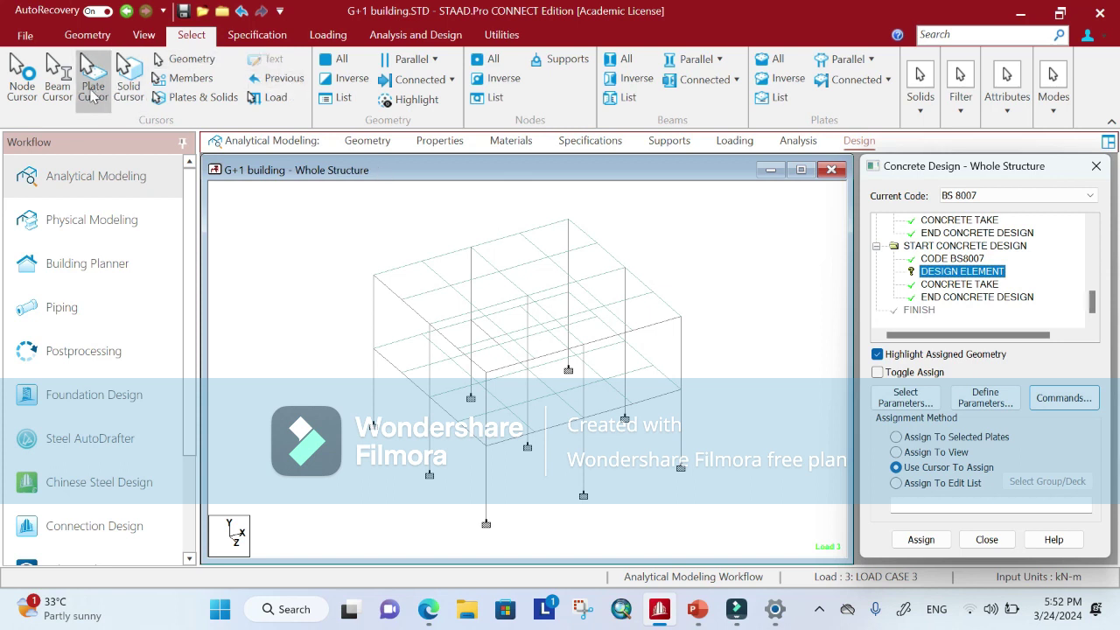
left_click(104, 90)
left_click(495, 296)
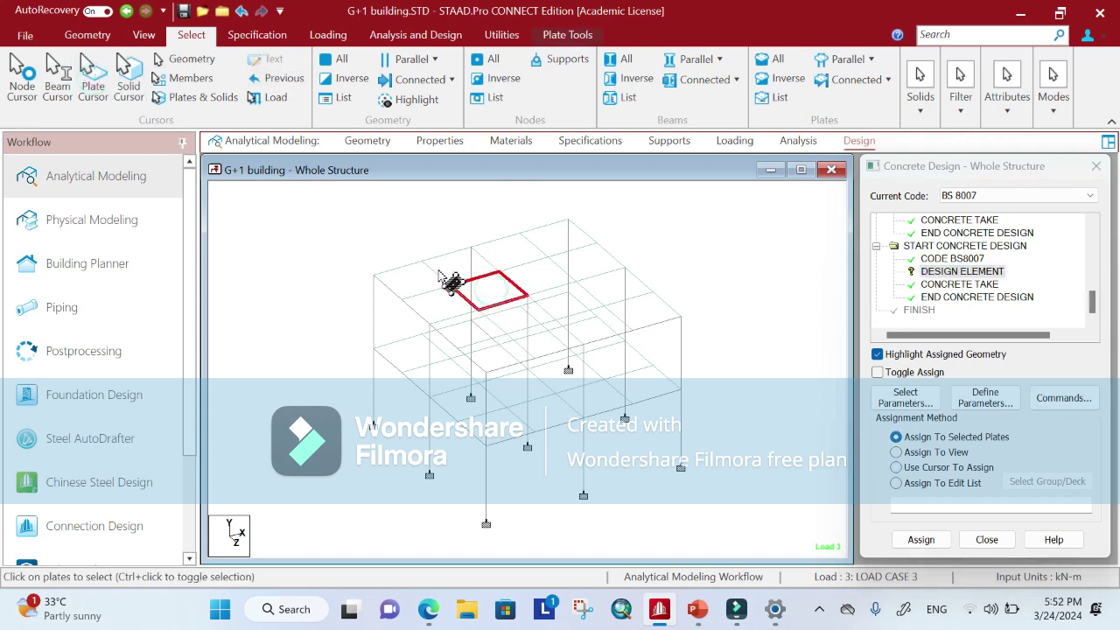
left_click(415, 285)
left_click(456, 271)
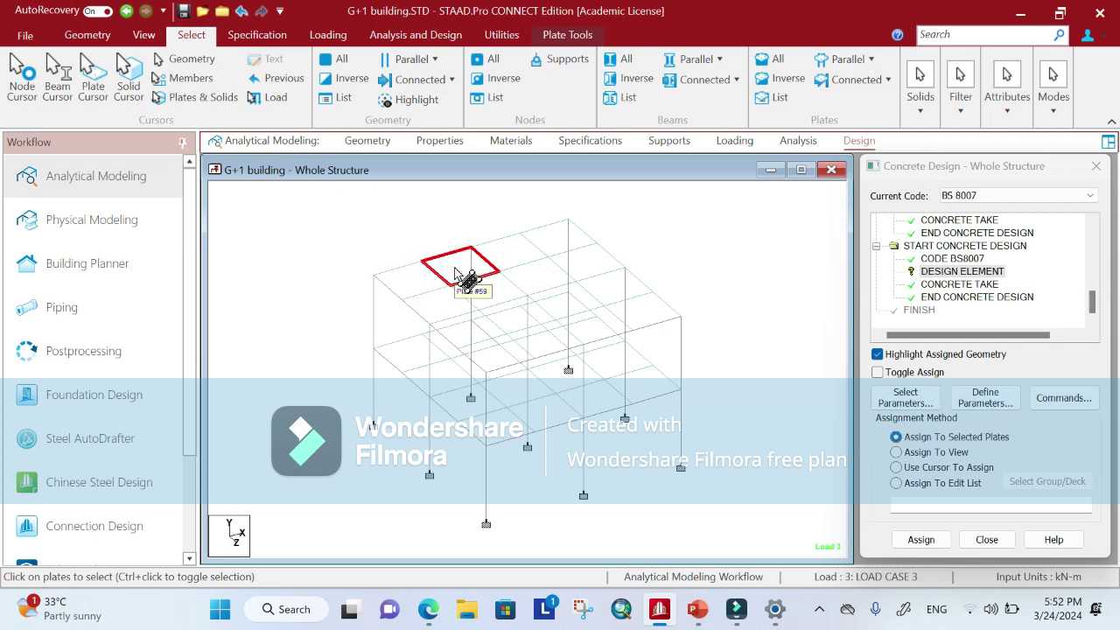
left_click(425, 287, "ctrl")
left_click(517, 261, "ctrl")
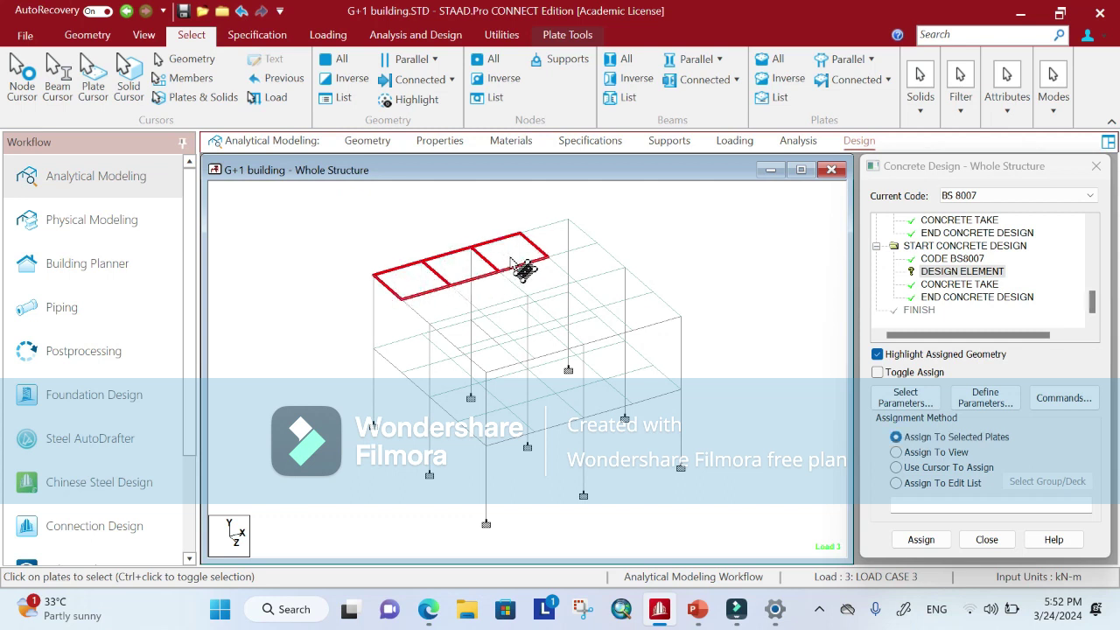
left_click(560, 252, "ctrl")
left_click(573, 259, "ctrl")
left_click(530, 277, "ctrl")
left_click(490, 288, "ctrl")
left_click(431, 298, "ctrl")
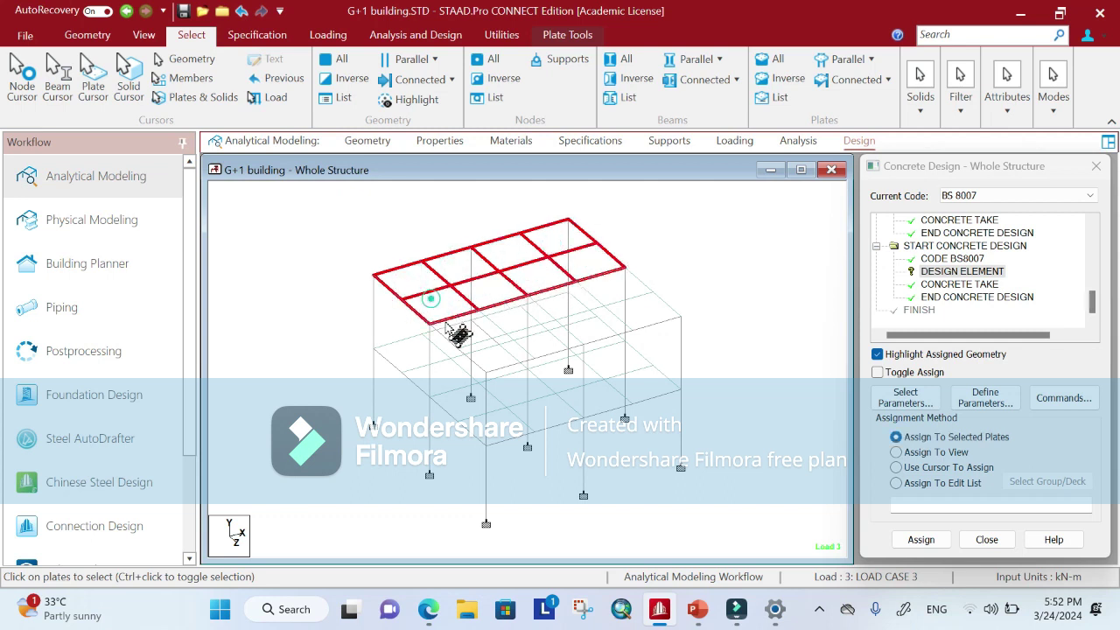
left_click(453, 323, "ctrl")
left_click(506, 316, "ctrl")
left_click(568, 298, "ctrl")
left_click(609, 288, "ctrl")
left_click(632, 309, "ctrl")
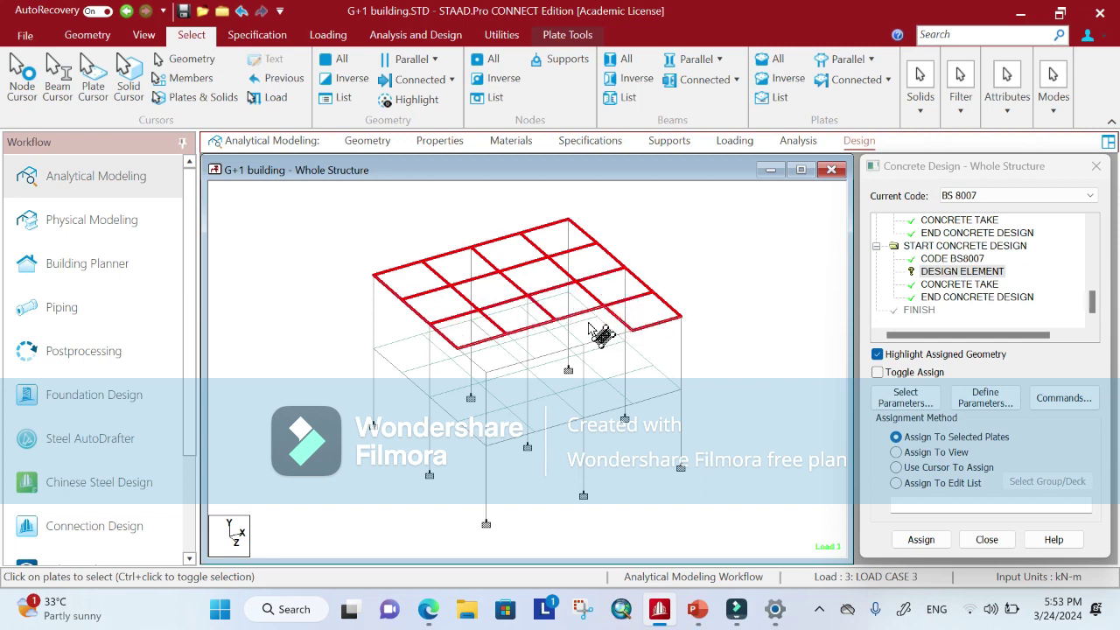
left_click(588, 322, "ctrl")
left_click(541, 336, "ctrl")
- Add the outer plates and the second row of plates of the first-floor slab to the roof plate selection
left_click(408, 353, "ctrl")
left_click(418, 371, "ctrl")
left_click(443, 386, "ctrl")
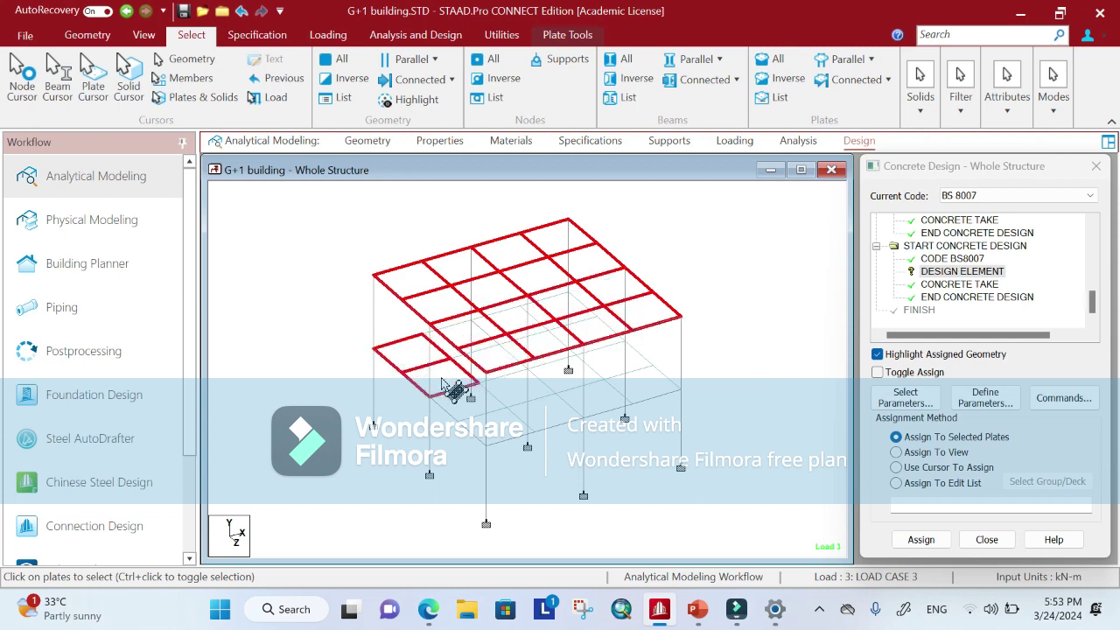
left_click(476, 412, "ctrl")
left_click(543, 410, "ctrl")
left_click(588, 395, "ctrl")
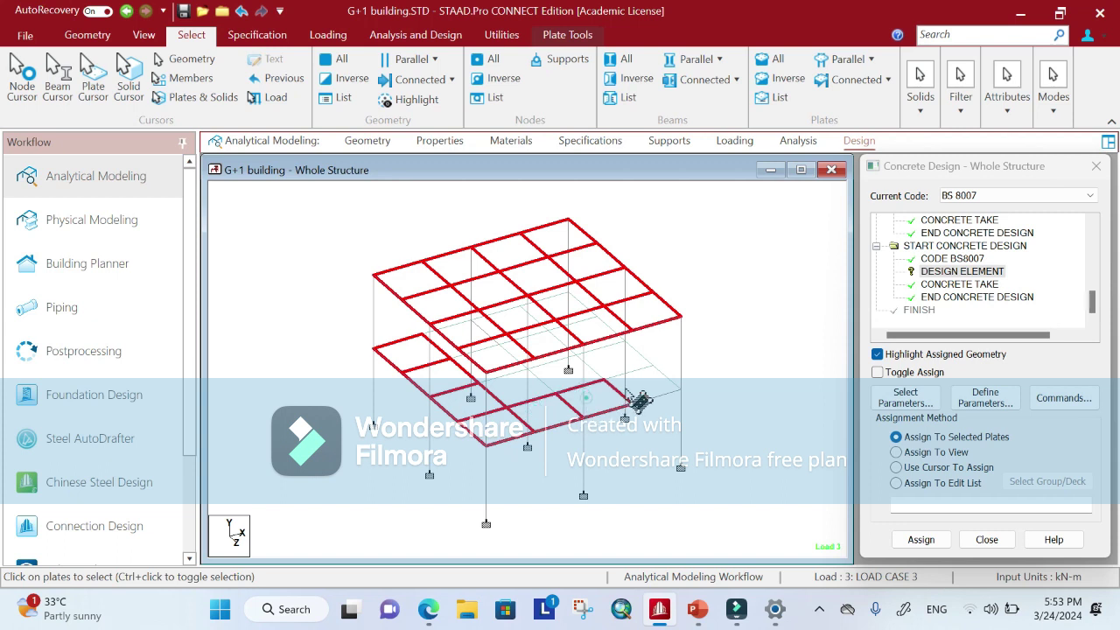
left_click(633, 385, "ctrl")
left_click(611, 369, "ctrl")
left_click(569, 379, "ctrl")
left_click(525, 393, "ctrl")
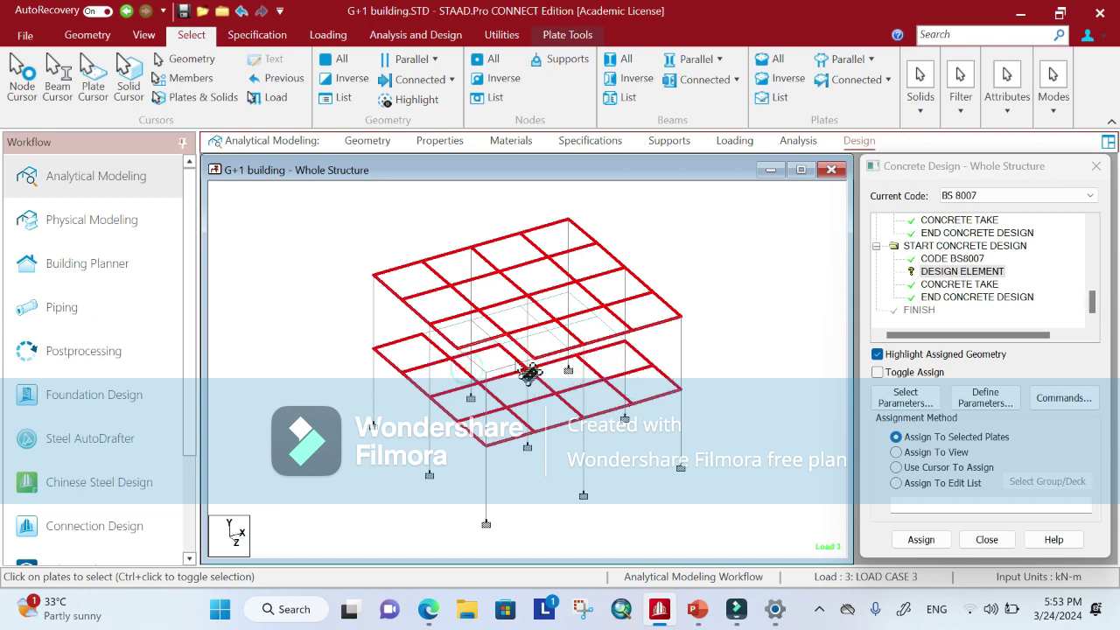
- Try to add the remaining interior first-floor plates hidden beneath the roof slab to the selection
left_click(456, 334, "ctrl")
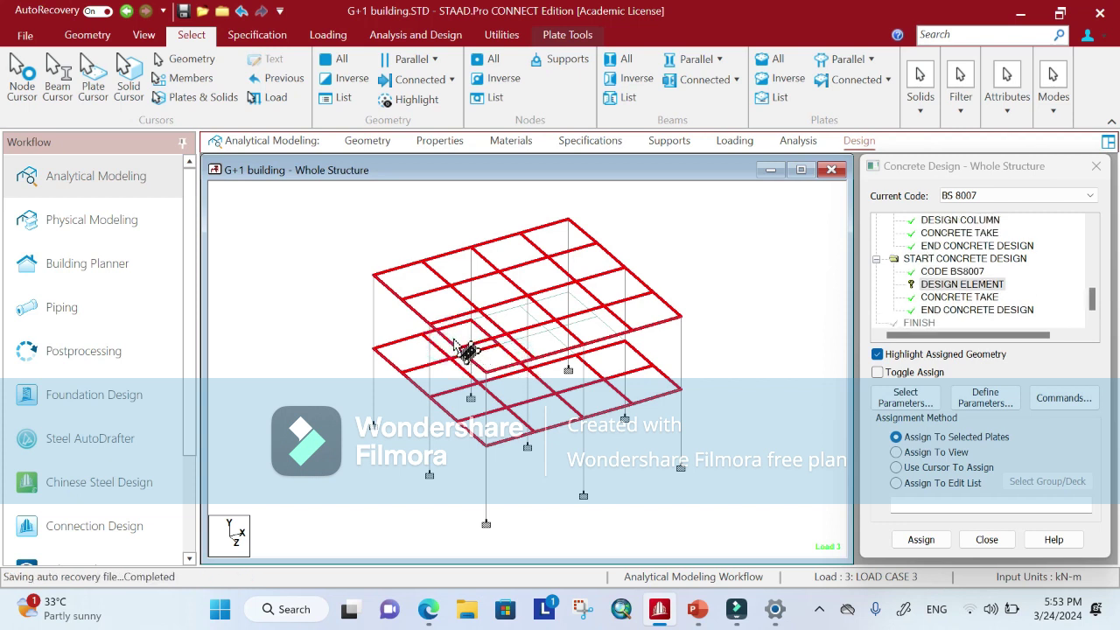
left_click(450, 338, "ctrl")
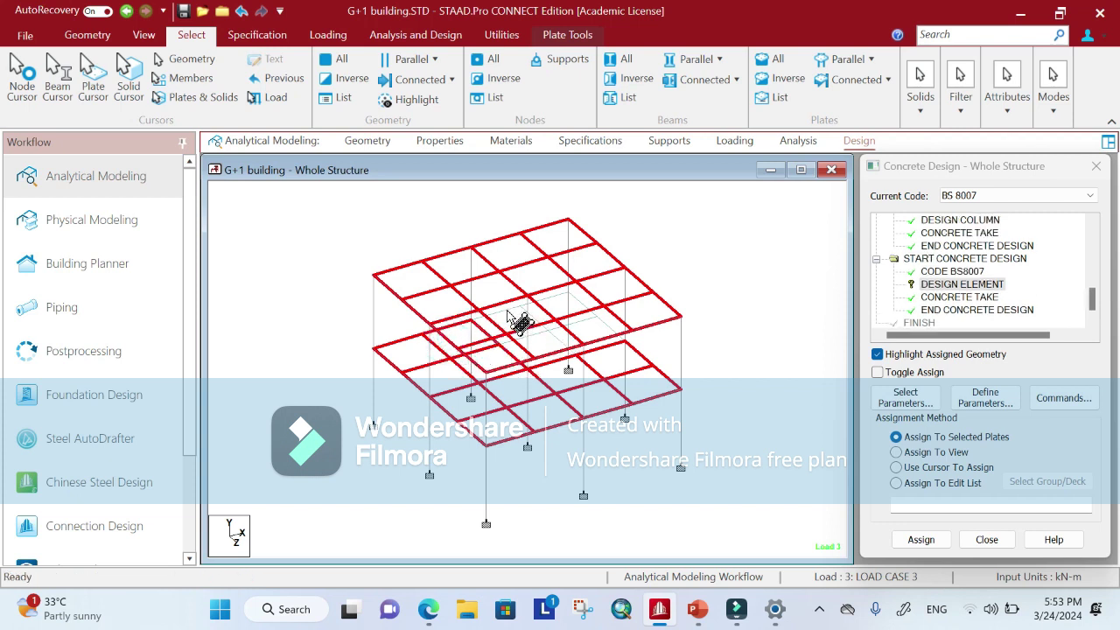
left_click(543, 340, "ctrl")
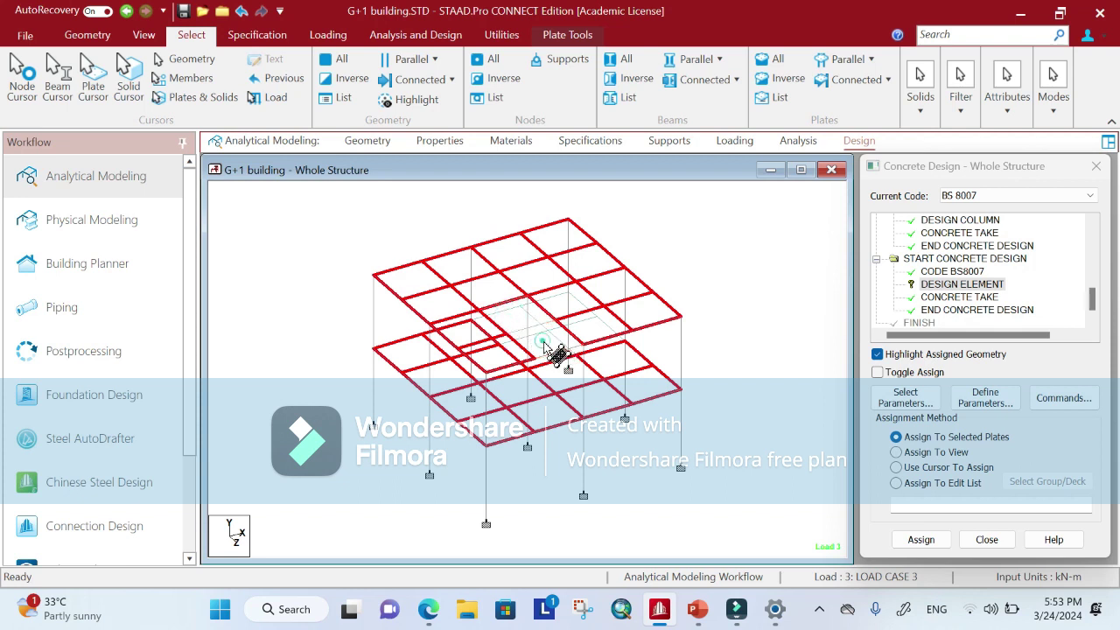
left_click(585, 320, "ctrl")
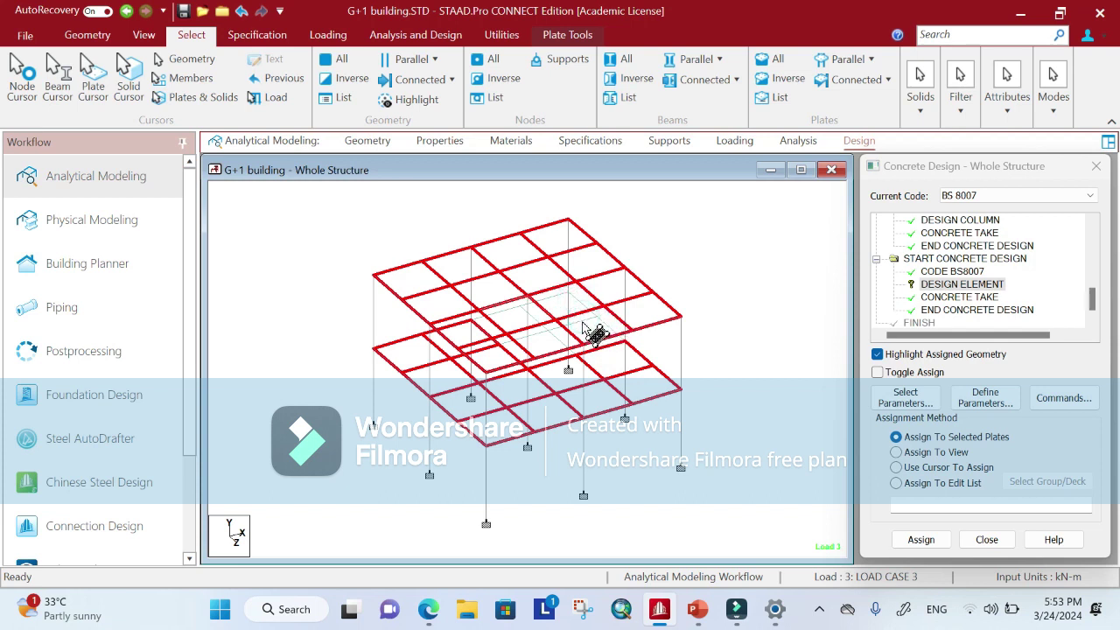
left_click(632, 367)
left_click(559, 341)
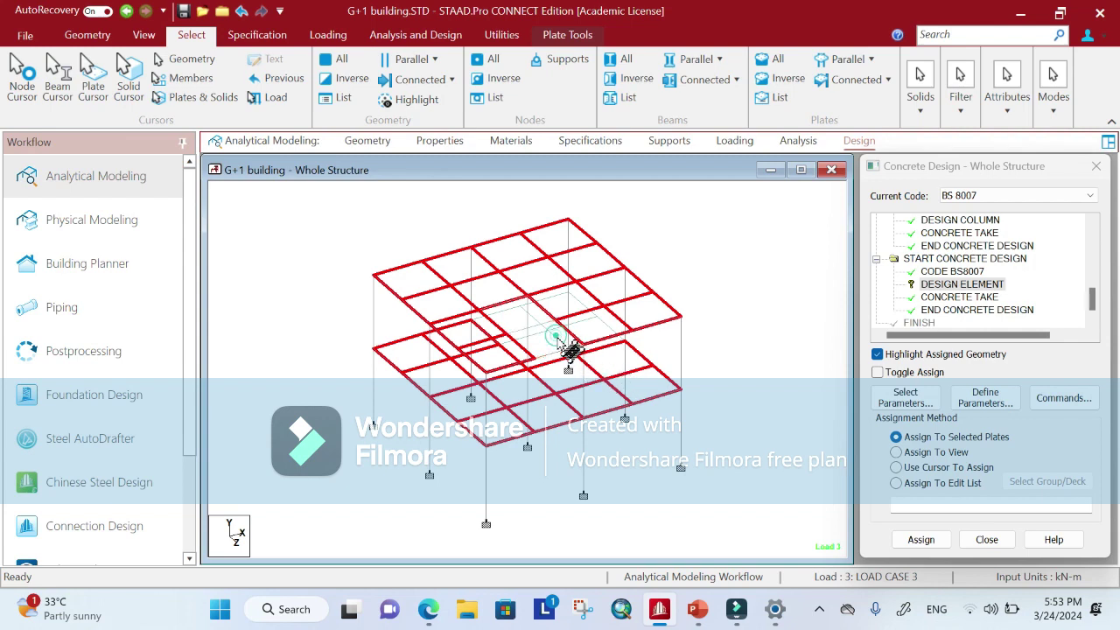
left_click(603, 301)
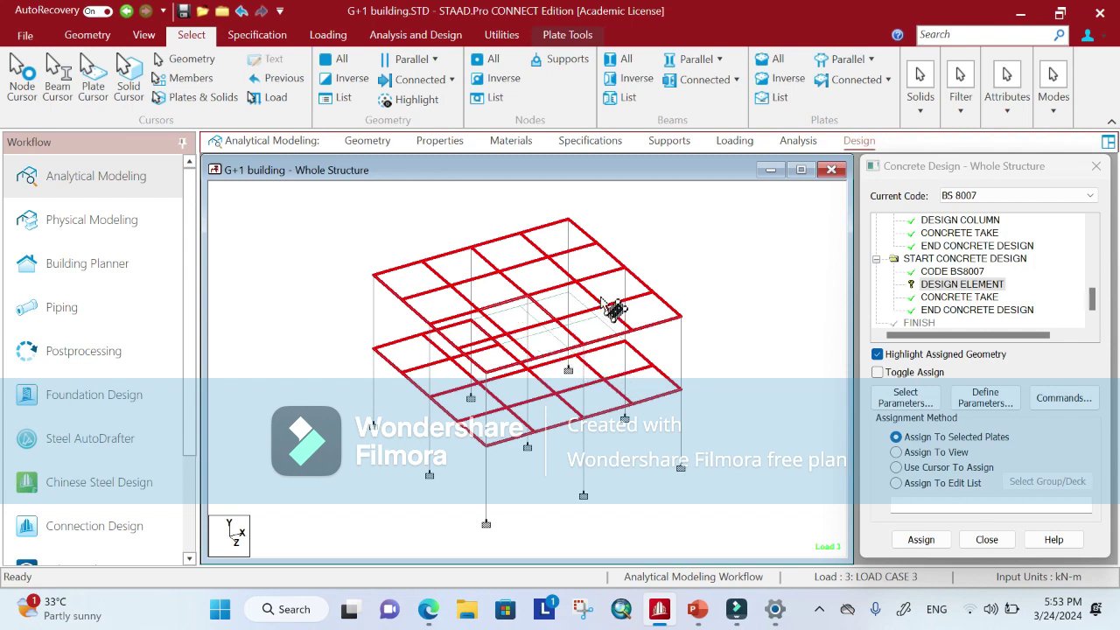
- Examine the selected slab plates in front, top and bottom views, and return to the isometric view
left_click(145, 35)
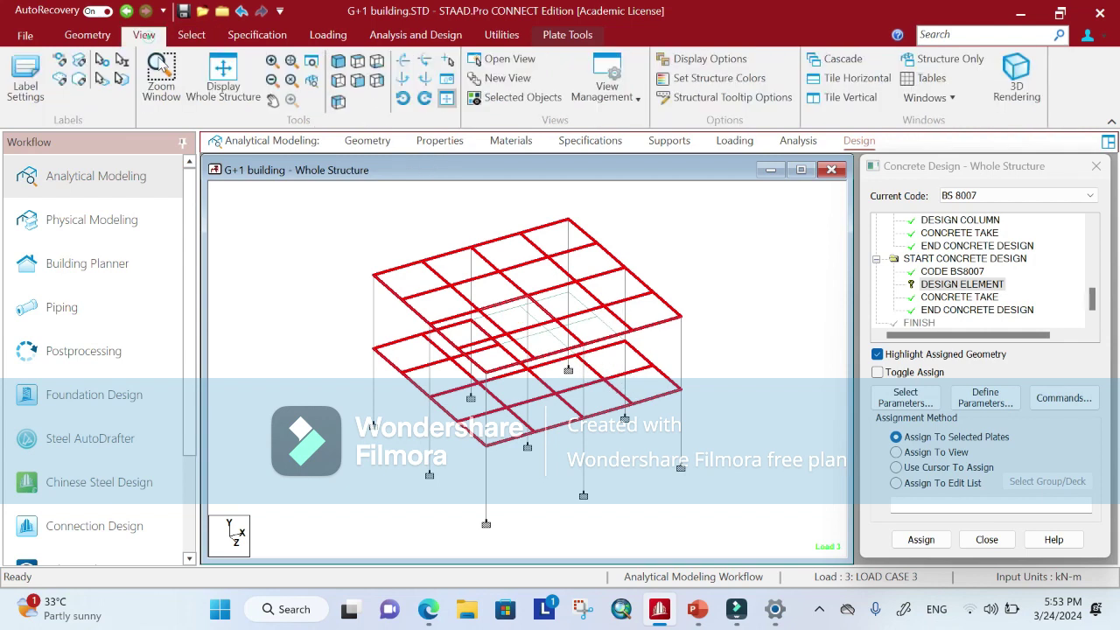
left_click(357, 81)
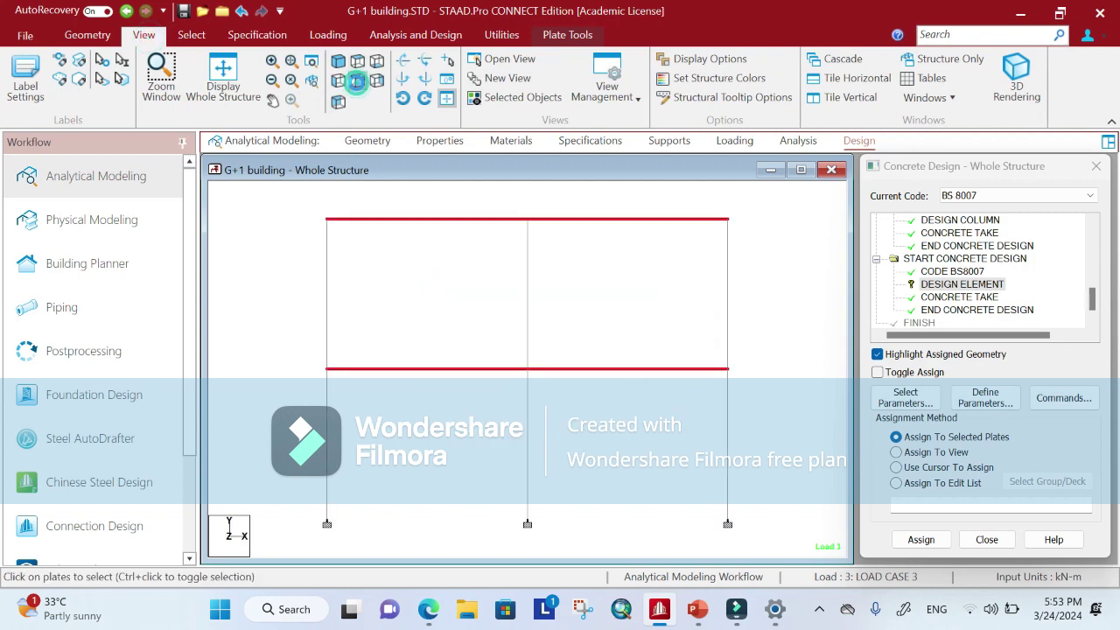
left_click(358, 63)
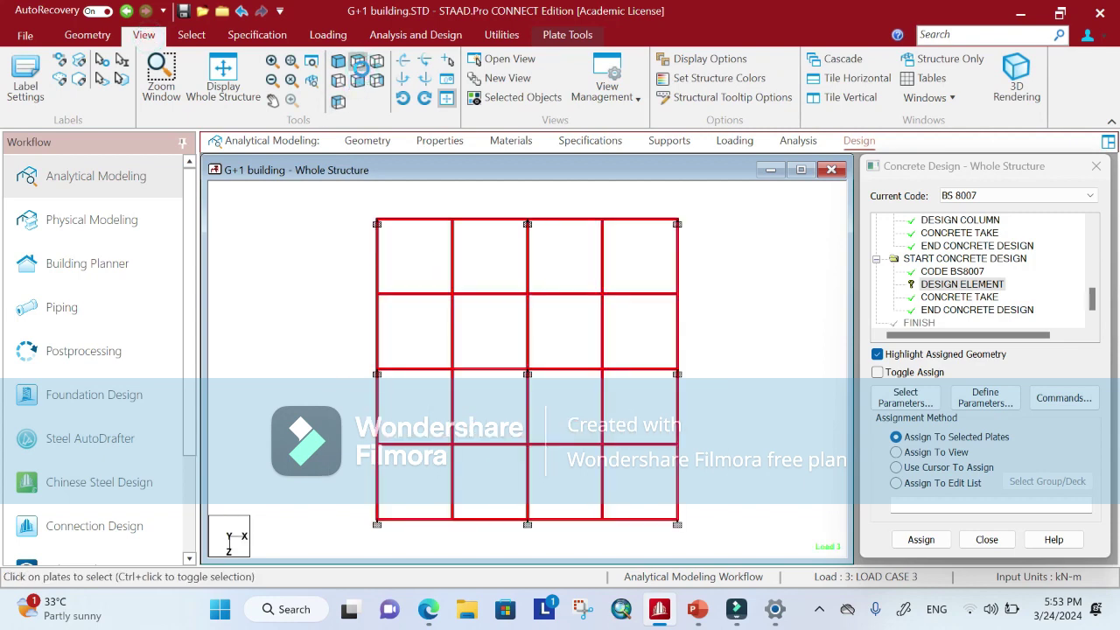
left_click(377, 63)
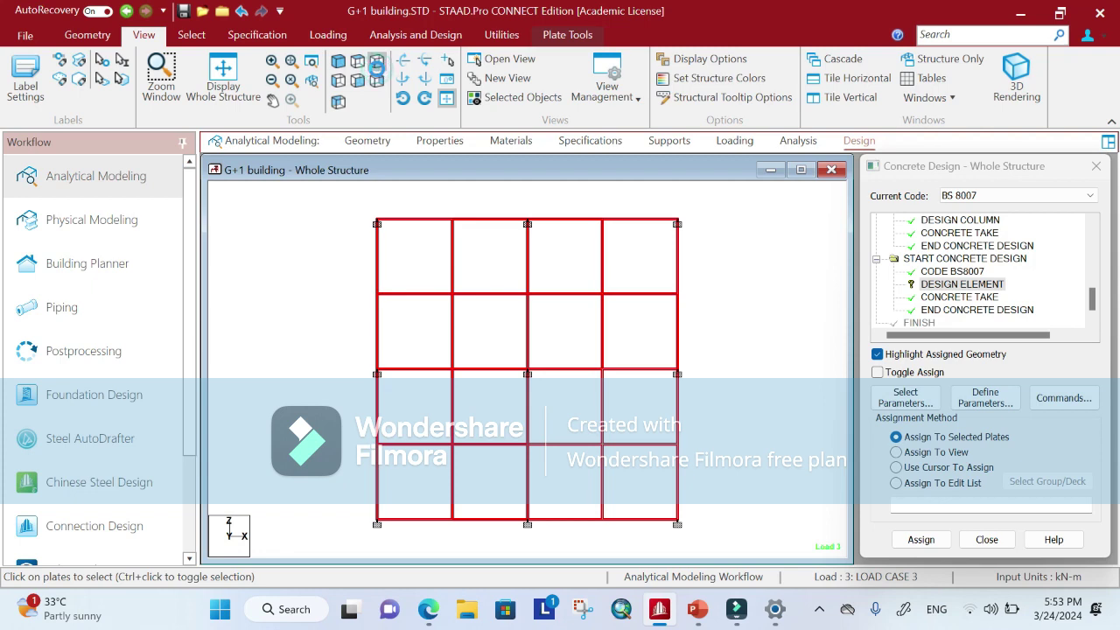
left_click(358, 63)
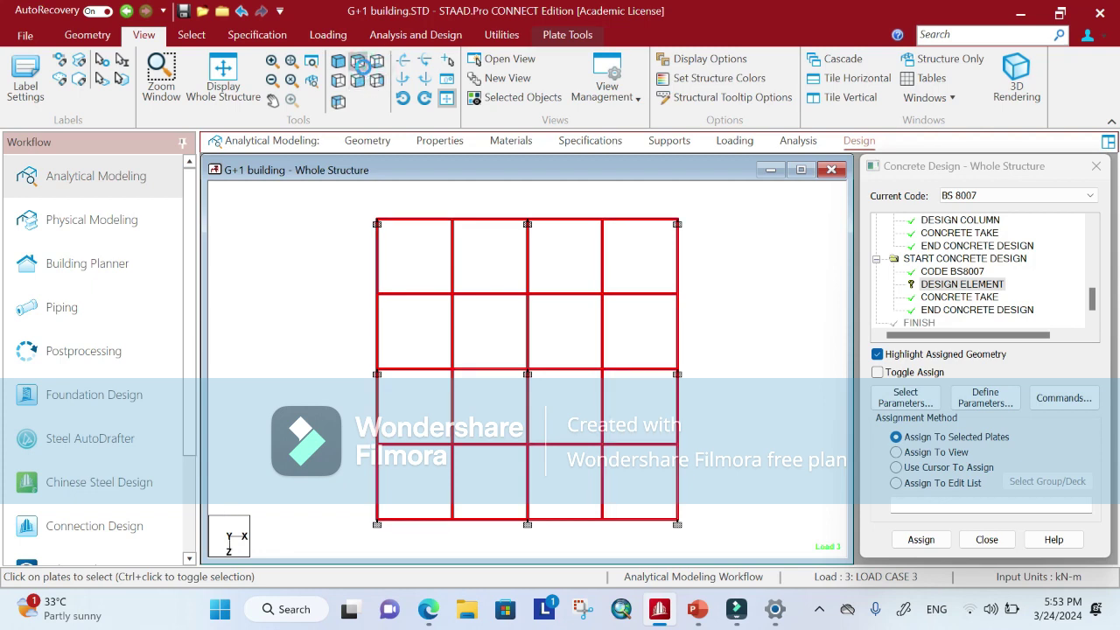
left_click(358, 80)
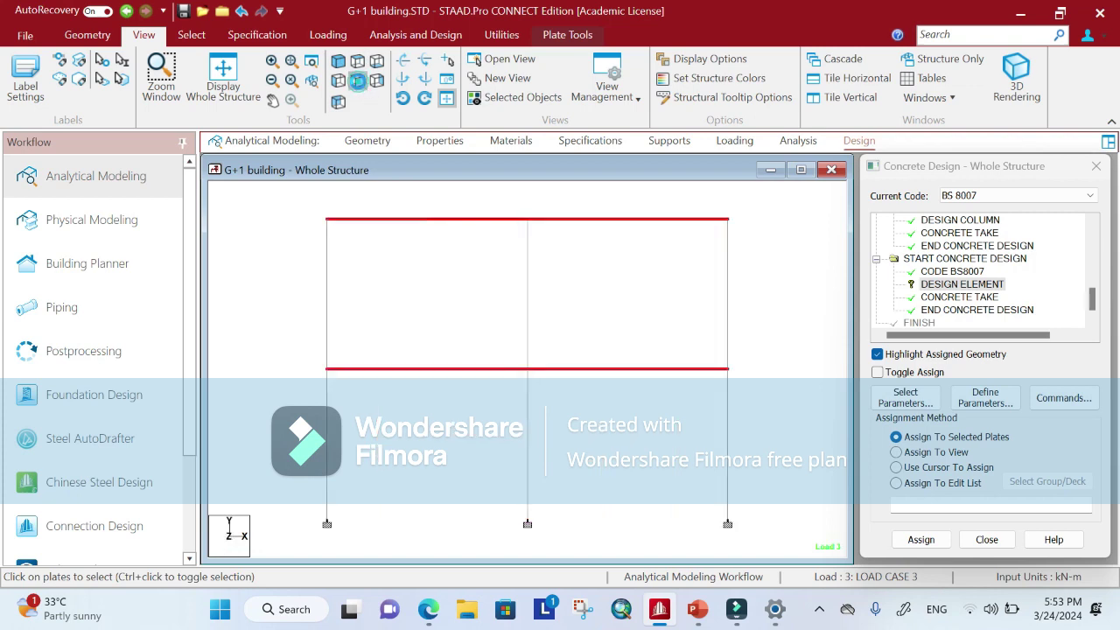
left_click(339, 63)
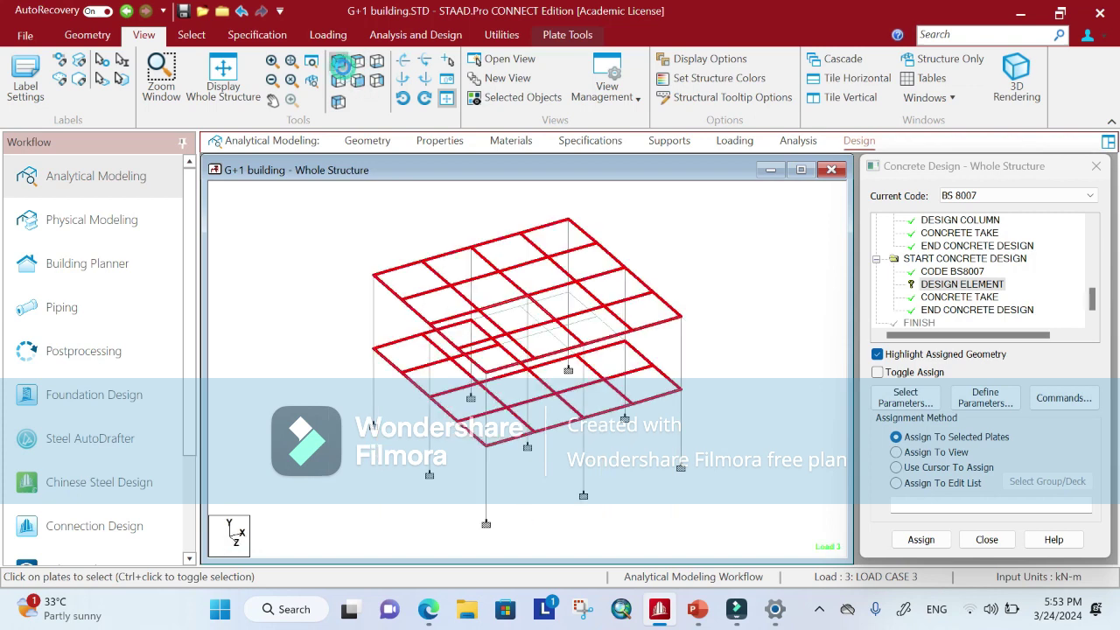
- Restart the plate selection and select all plates of the roof slab again
left_click(555, 298)
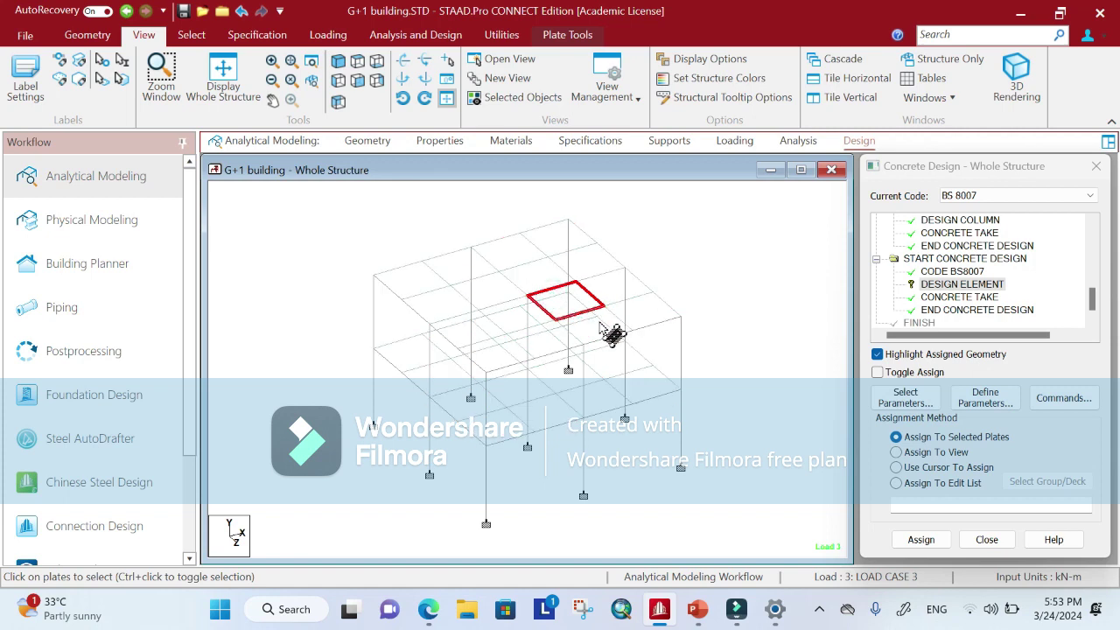
left_click(600, 326, "ctrl")
left_click(628, 301, "ctrl")
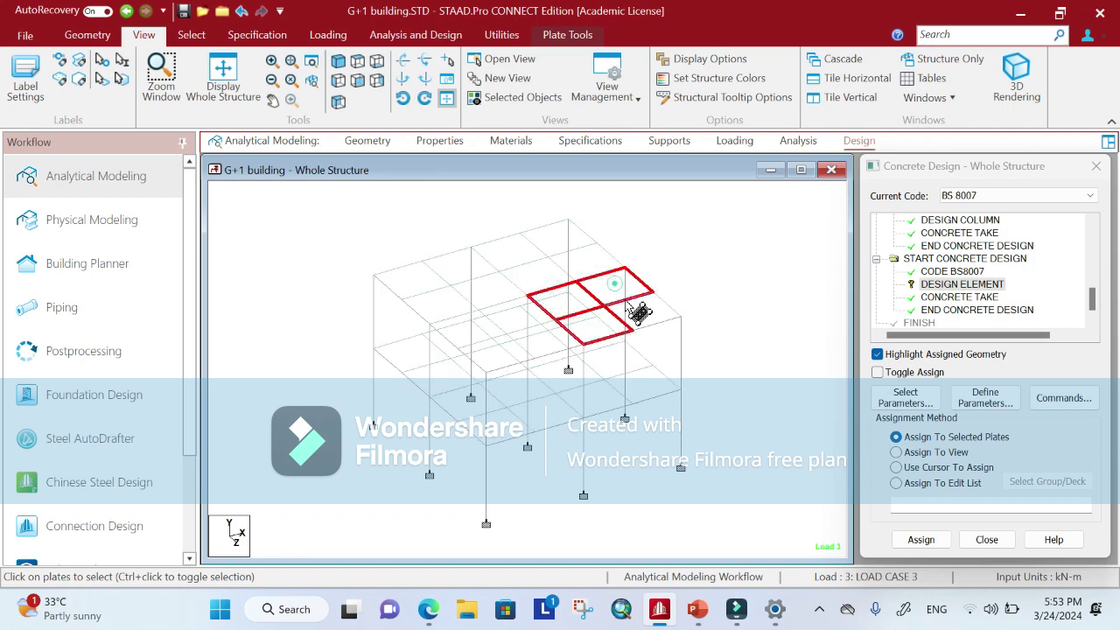
left_click(646, 319, "ctrl")
left_click(599, 270, "ctrl")
left_click(558, 242, "ctrl")
left_click(517, 250, "ctrl")
left_click(521, 276, "ctrl")
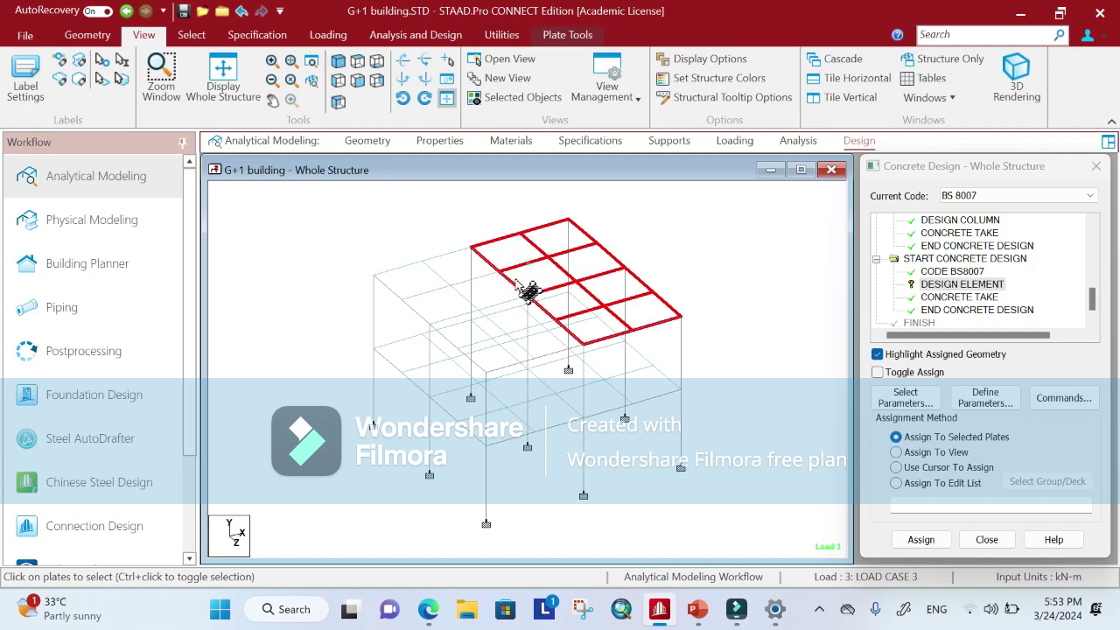
left_click(488, 283, "ctrl")
left_click(456, 266, "ctrl")
left_click(423, 275, "ctrl")
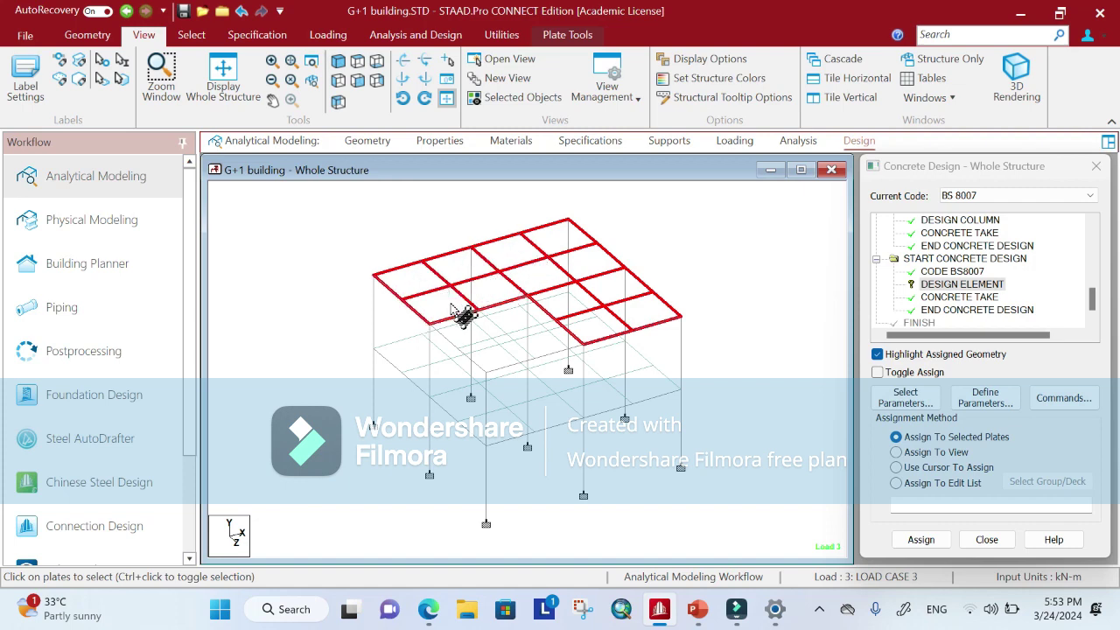
left_click(468, 331, "ctrl")
left_click(541, 339, "ctrl")
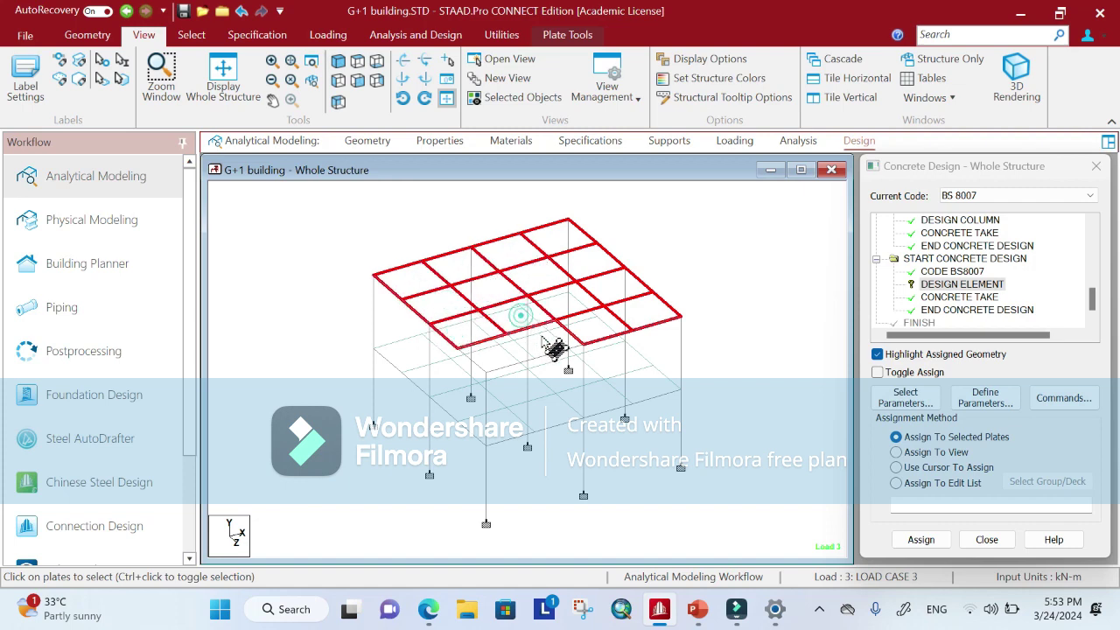
left_click(503, 358, "ctrl")
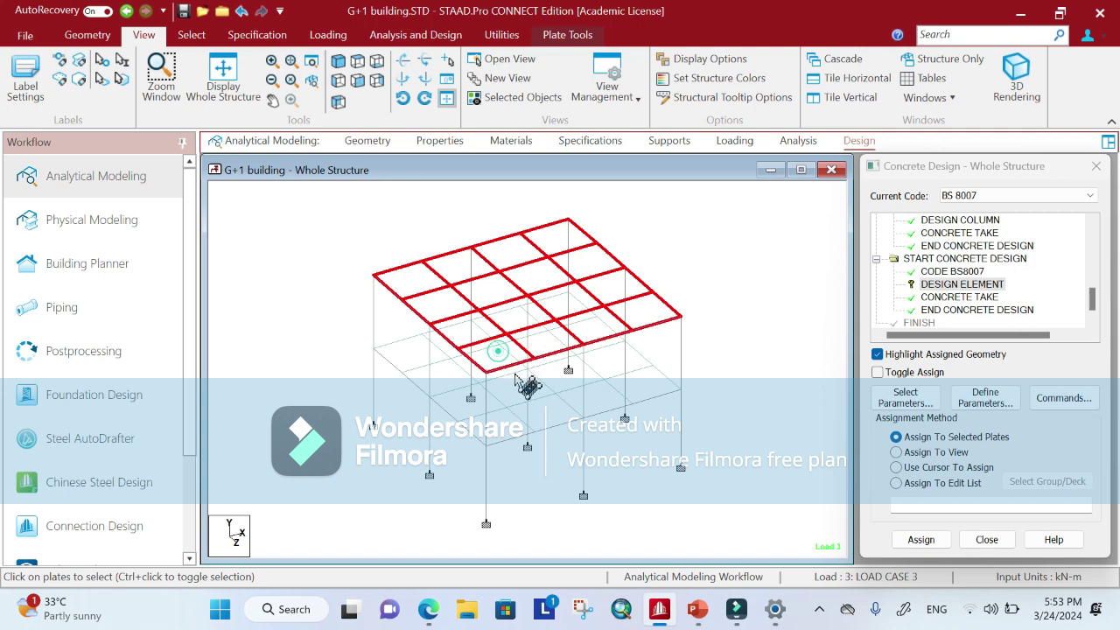
- Add the four first-floor slab plates along the side edge, keeping the roof plates selected
left_click(495, 425, "ctrl")
left_click(461, 399, "ctrl")
left_click(431, 375, "ctrl")
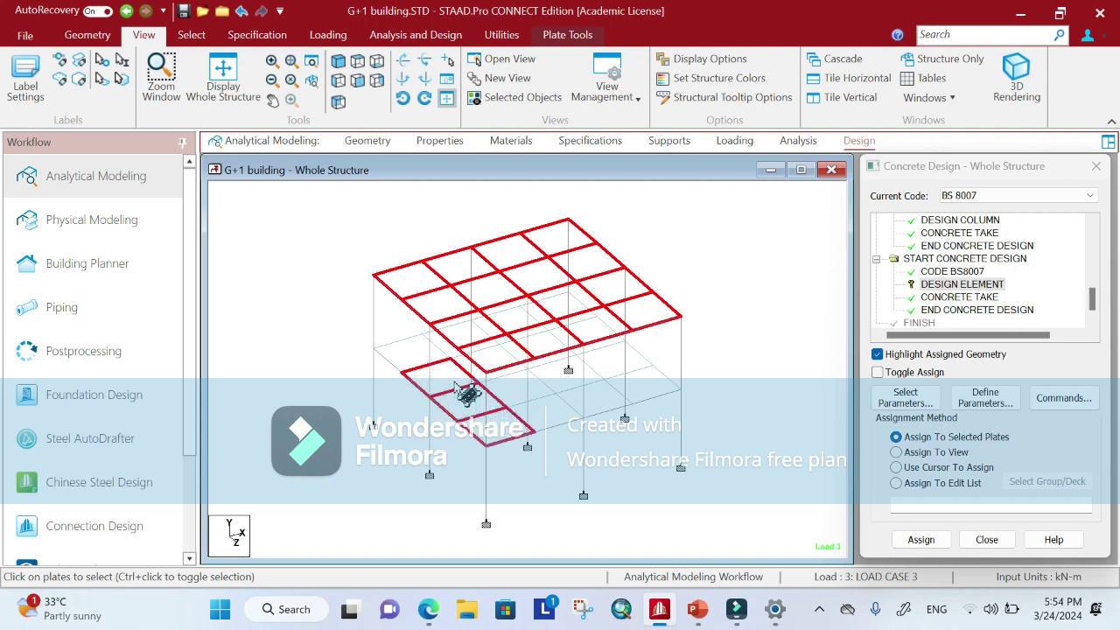
left_click(407, 354, "ctrl")
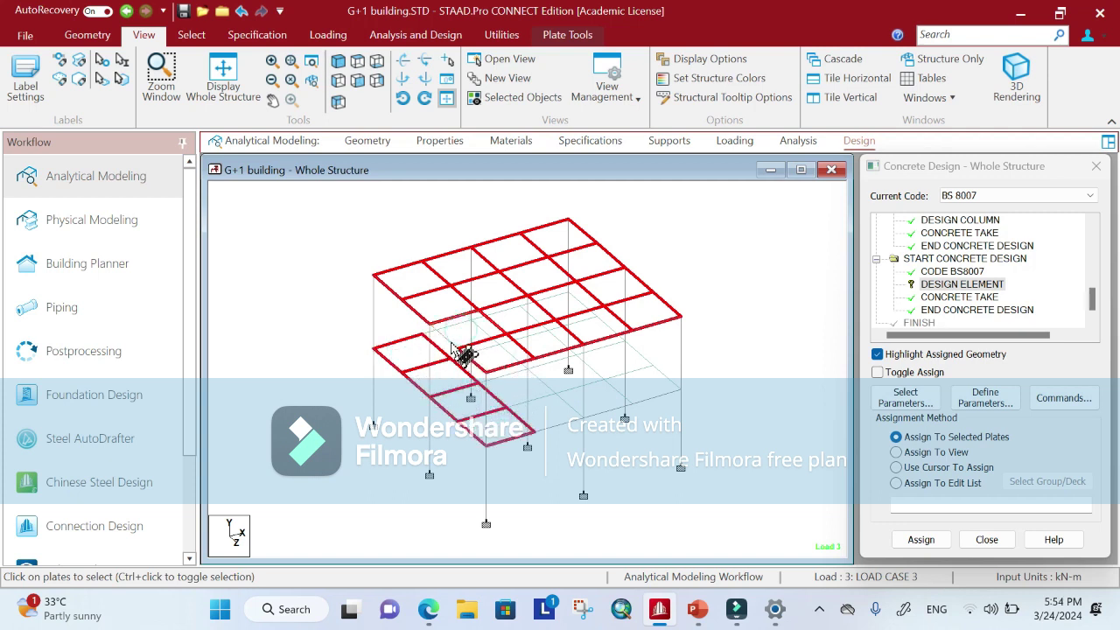
left_click(455, 346, "ctrl")
left_click(449, 347, "ctrl")
left_click(449, 338, "ctrl")
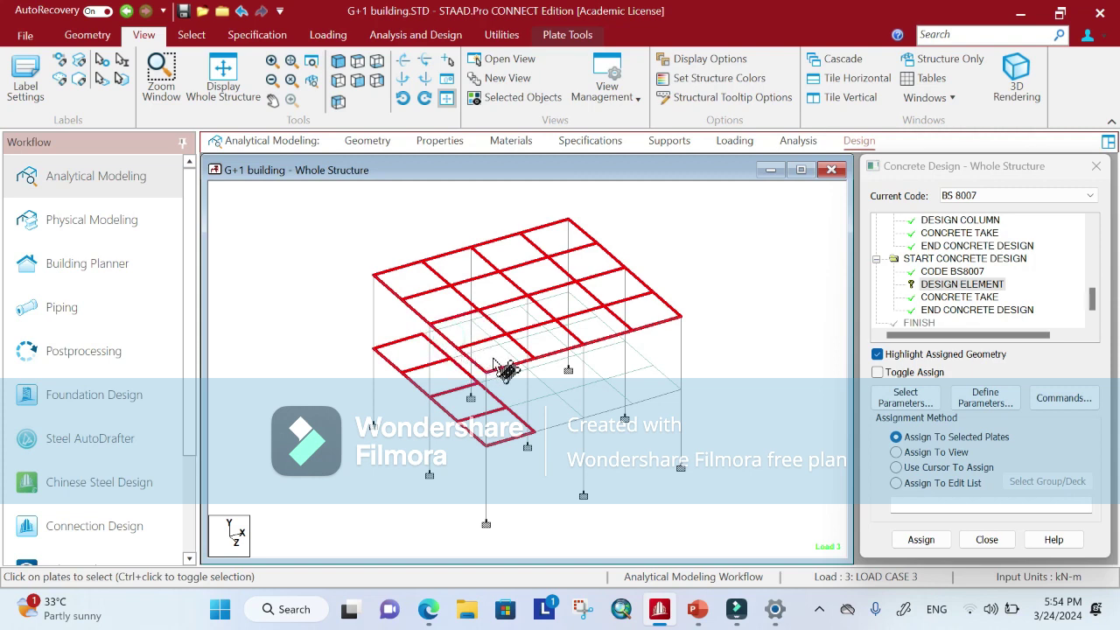
- Try to add the remaining front and interior plates of the first-floor slab to the selection
left_click(511, 395, "ctrl")
left_click(540, 405, "ctrl")
left_click(576, 399, "ctrl")
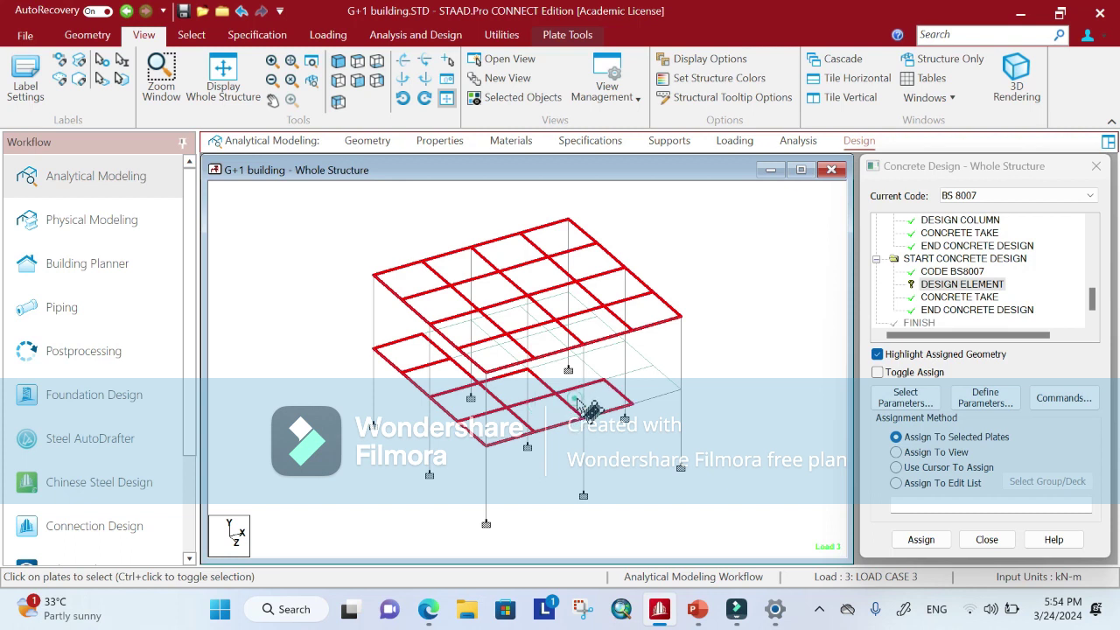
left_click(617, 372, "ctrl")
left_click(653, 386, "ctrl")
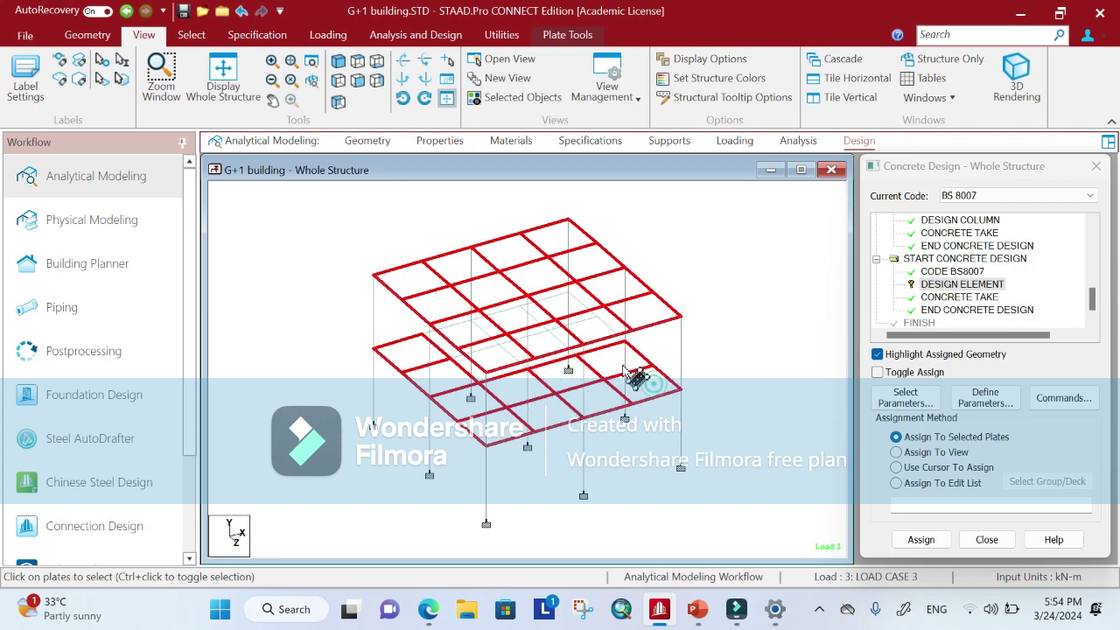
left_click(575, 361, "ctrl")
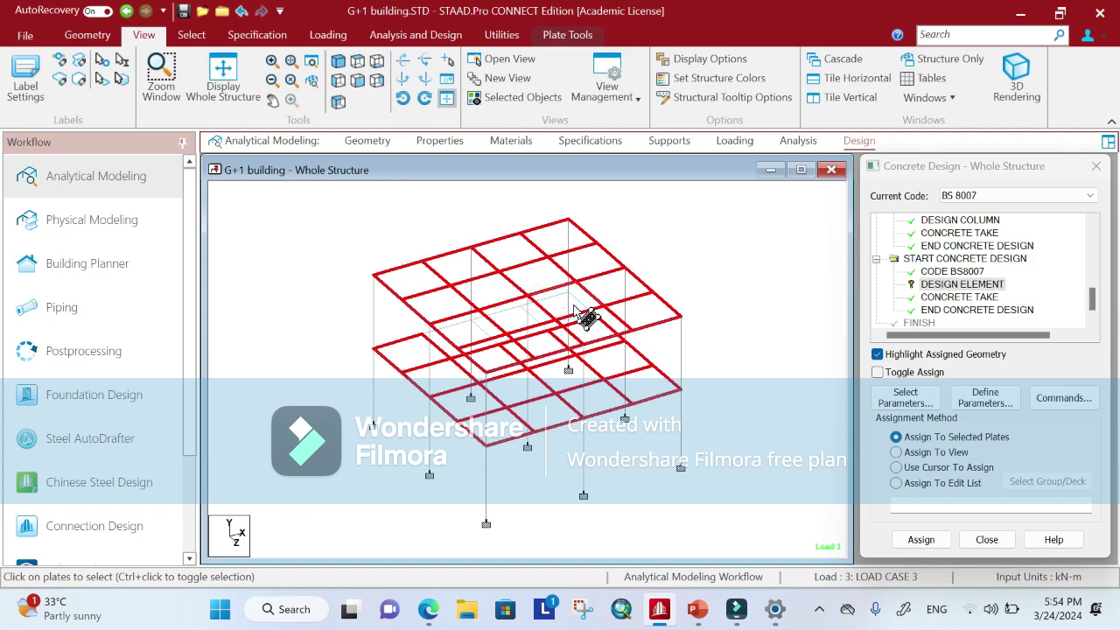
left_click(510, 311)
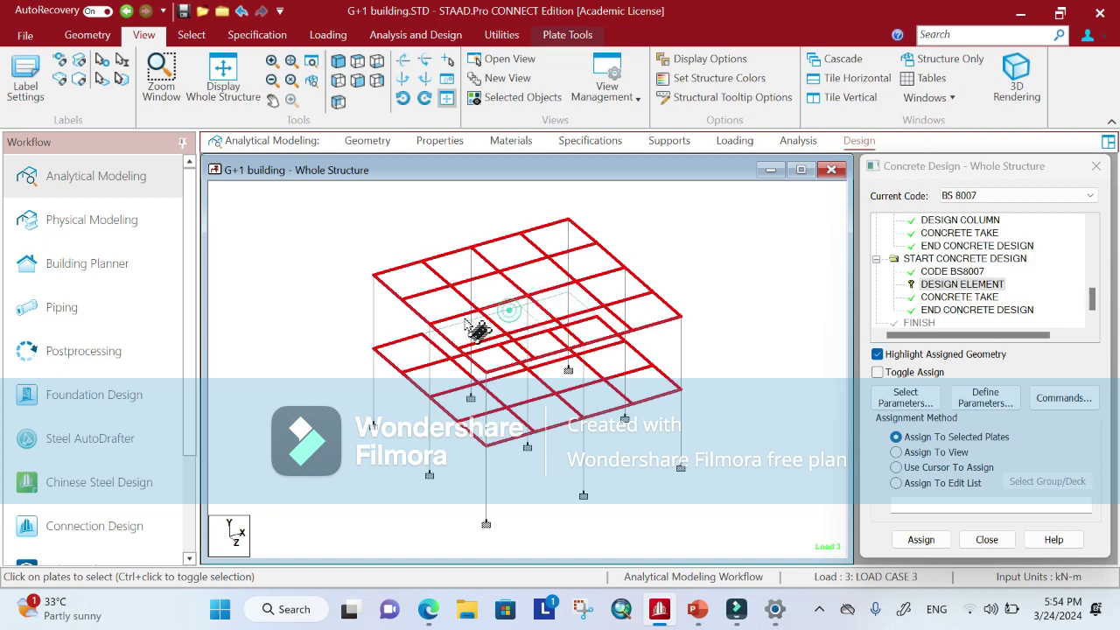
left_click(457, 330, "ctrl")
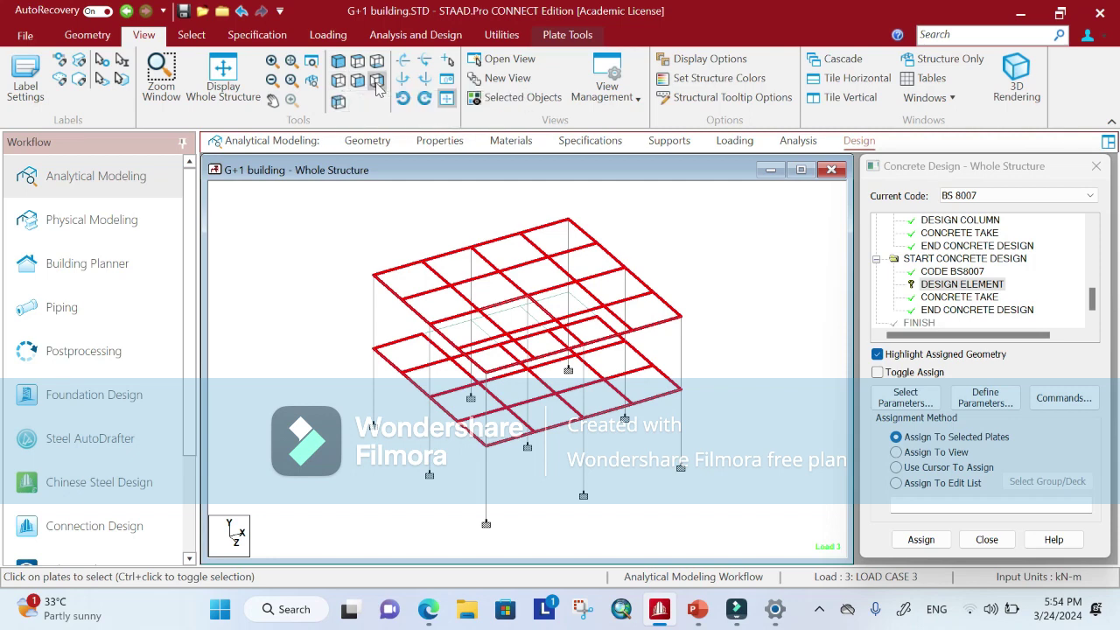
left_click(338, 103)
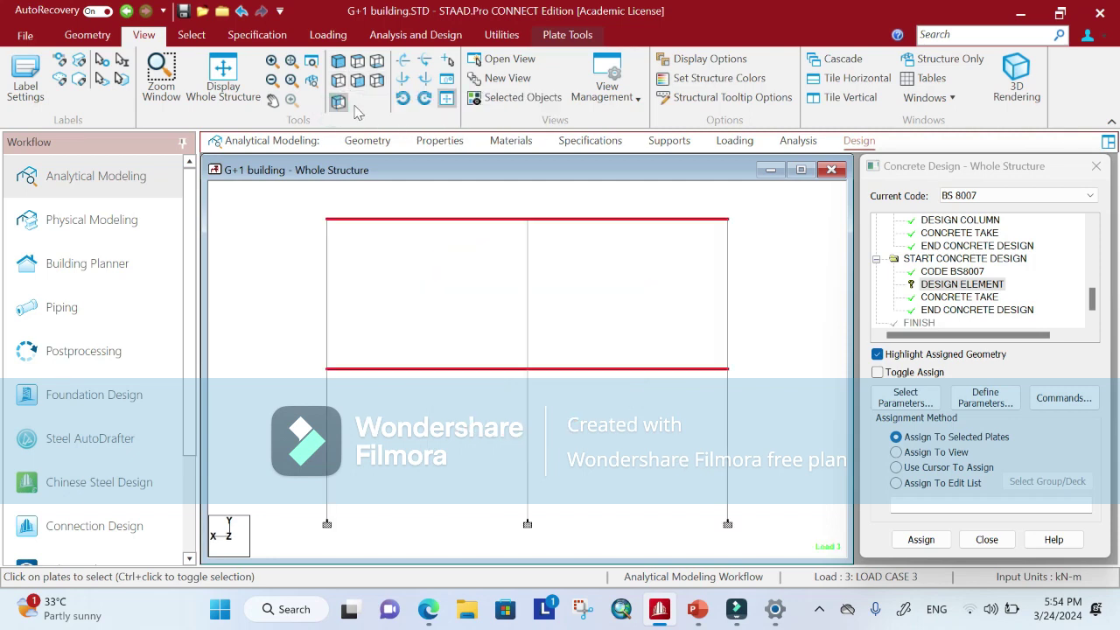
left_click(357, 81)
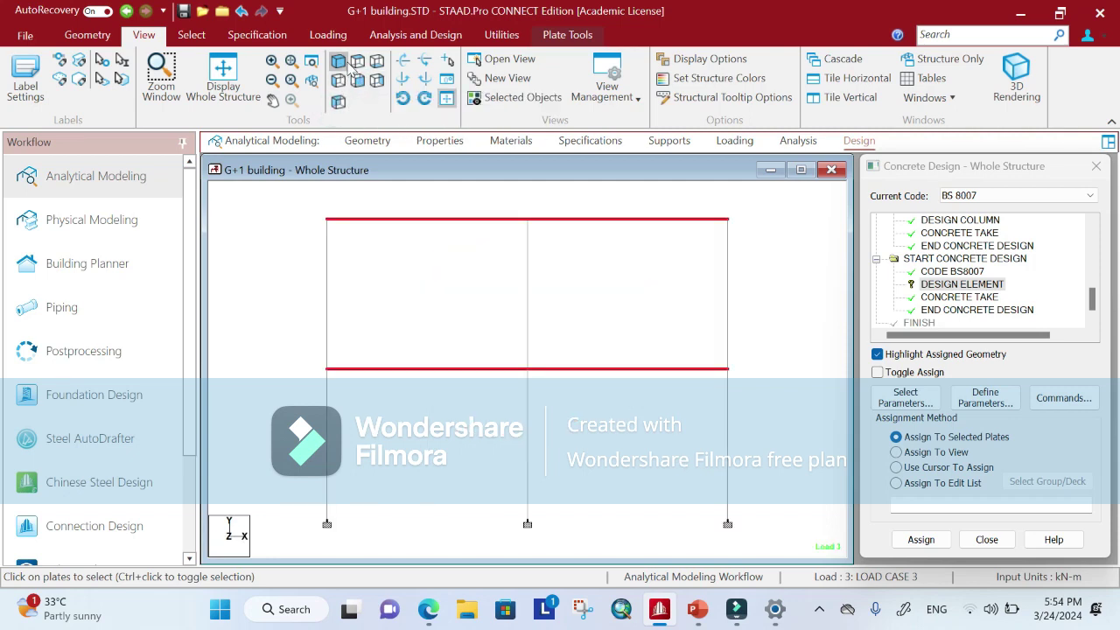
left_click(348, 68)
left_click(520, 317)
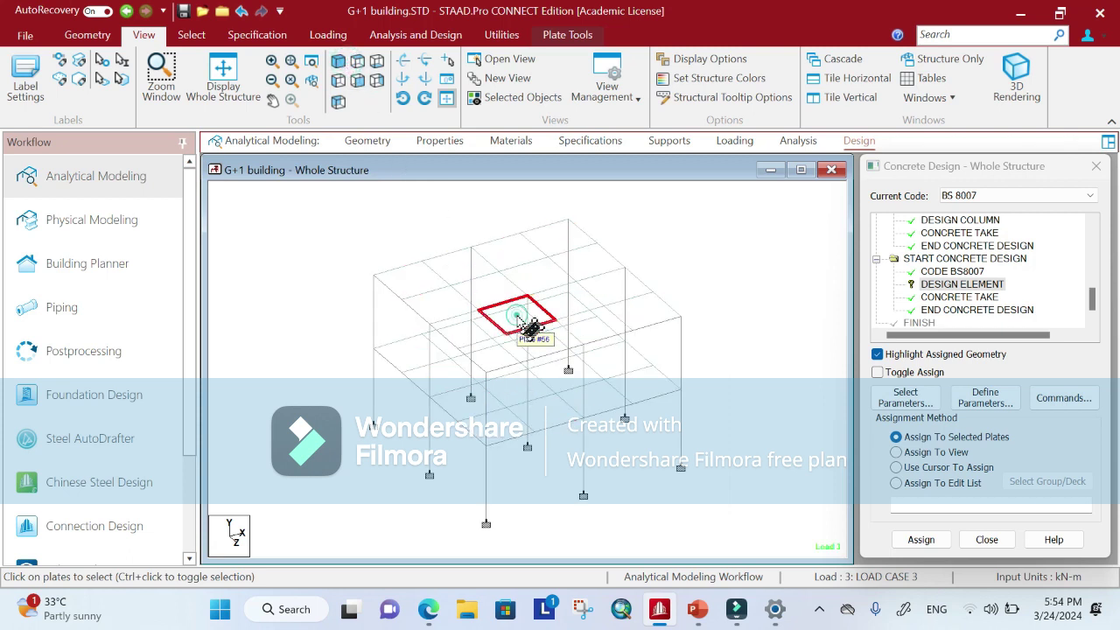
left_click(544, 348, "ctrl")
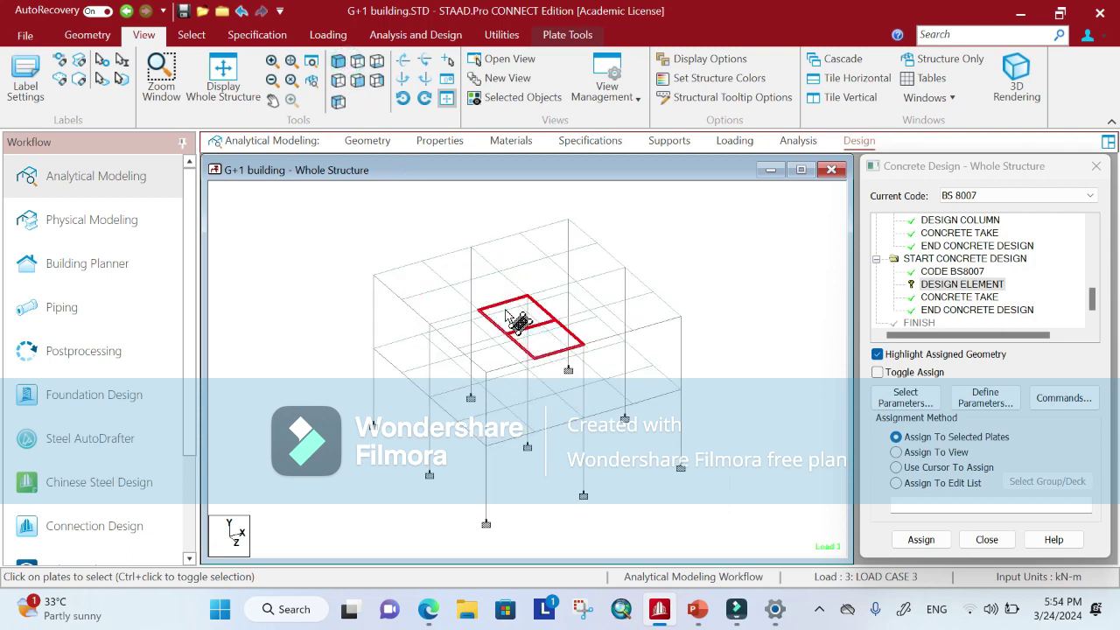
left_click(714, 369)
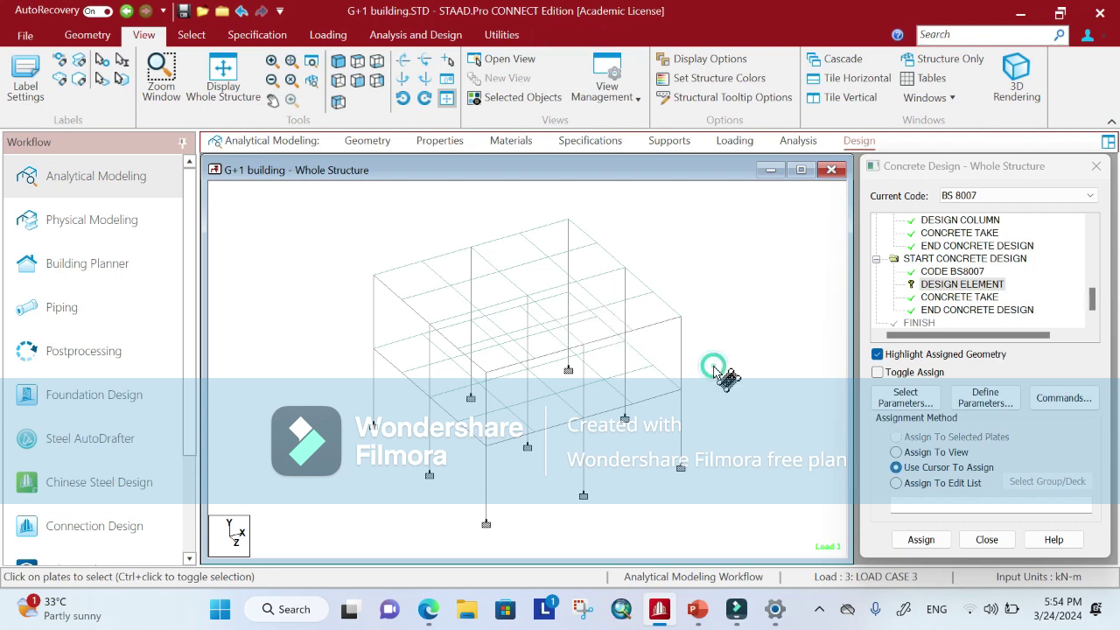
- Select all plates of the roof slab again, row by row from the back edge to the front edge
left_click(425, 284)
left_click(464, 269, "ctrl")
left_click(521, 255, "ctrl")
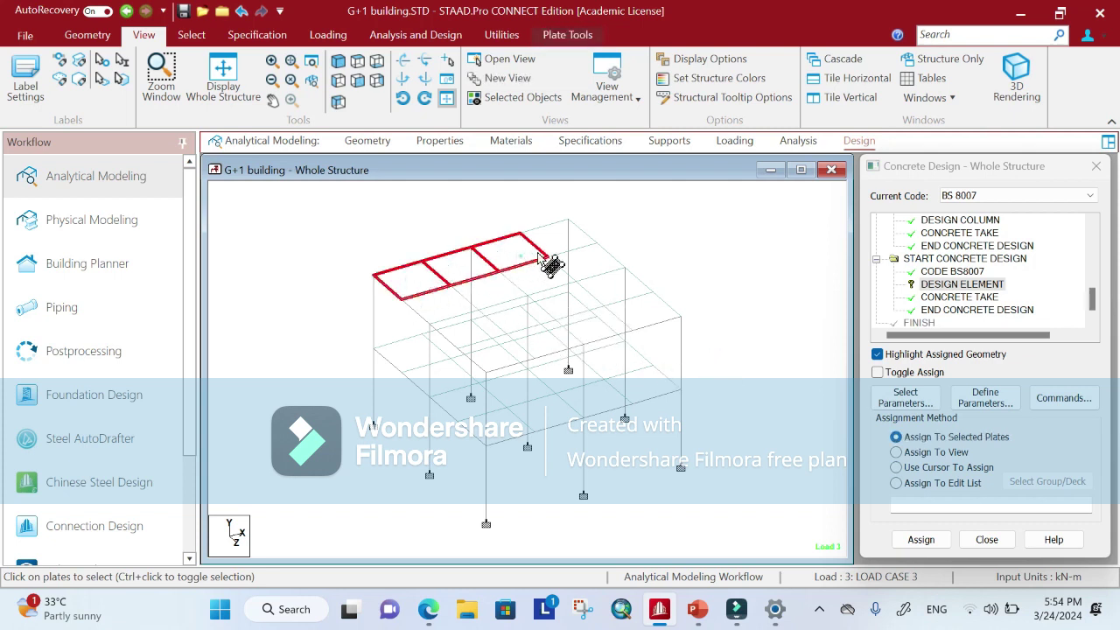
left_click(560, 240, "ctrl")
left_click(585, 268, "ctrl")
left_click(535, 291, "ctrl")
left_click(494, 295, "ctrl")
left_click(457, 307, "ctrl")
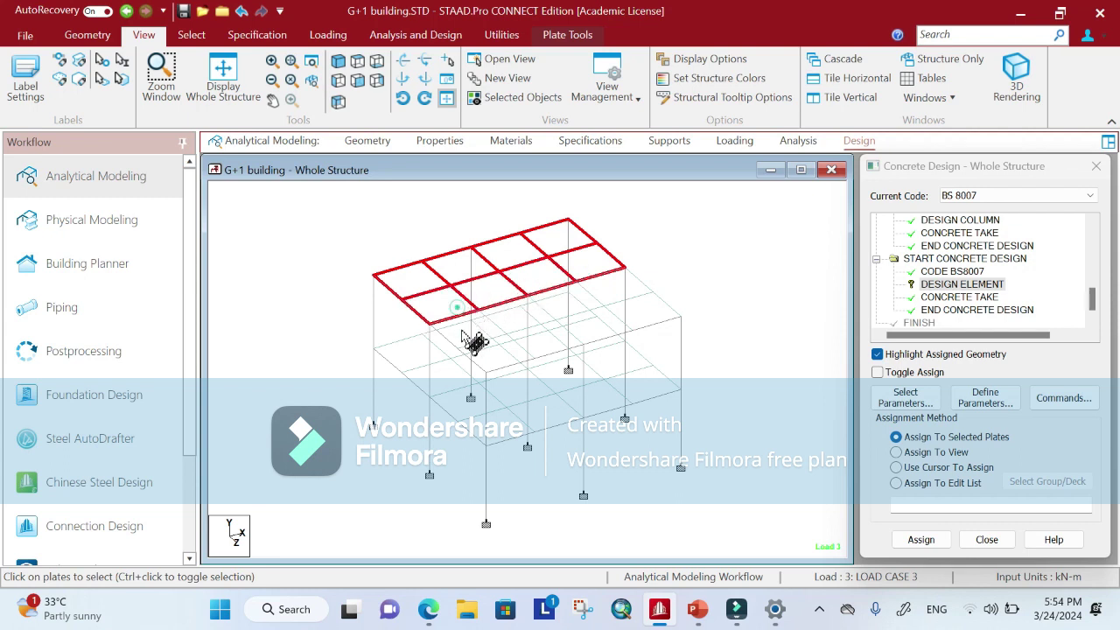
left_click(461, 331, "ctrl")
left_click(505, 320, "ctrl")
left_click(638, 321, "ctrl")
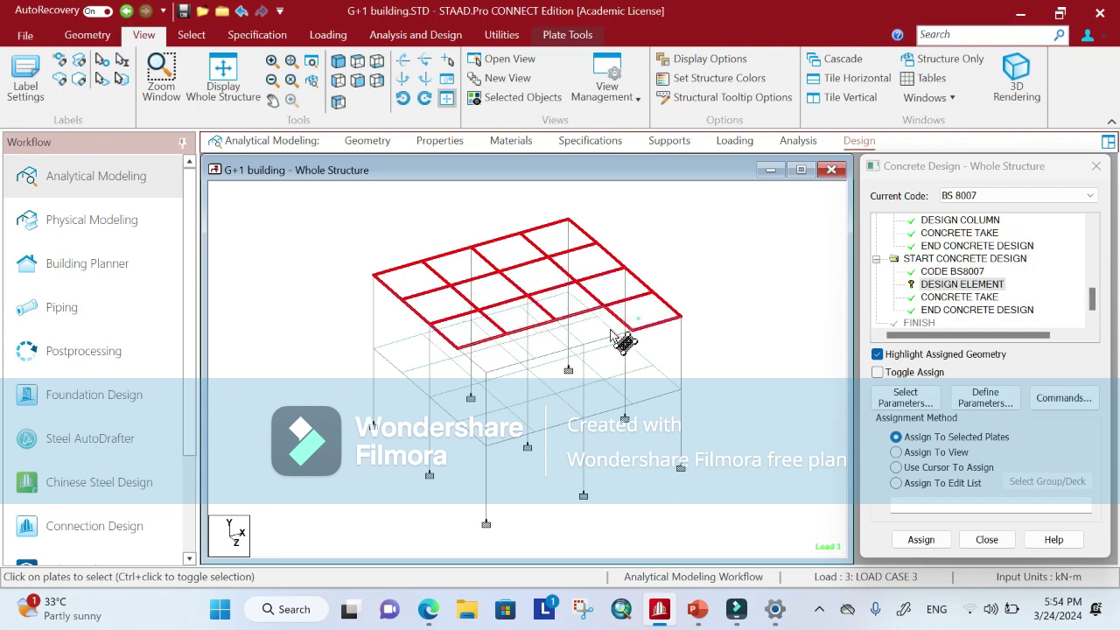
left_click(590, 333, "ctrl")
left_click(540, 348, "ctrl")
left_click(492, 363, "ctrl")
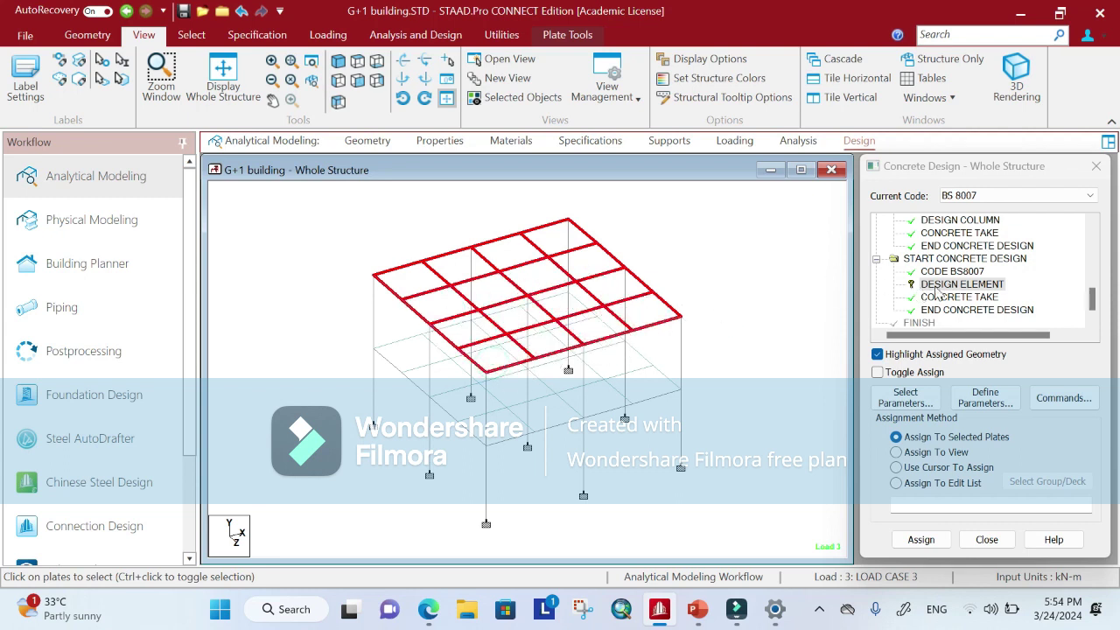
- Assign the BS 8007 DESIGN ELEMENT command to the selected roof slab plates and clear the selection
left_click(920, 540)
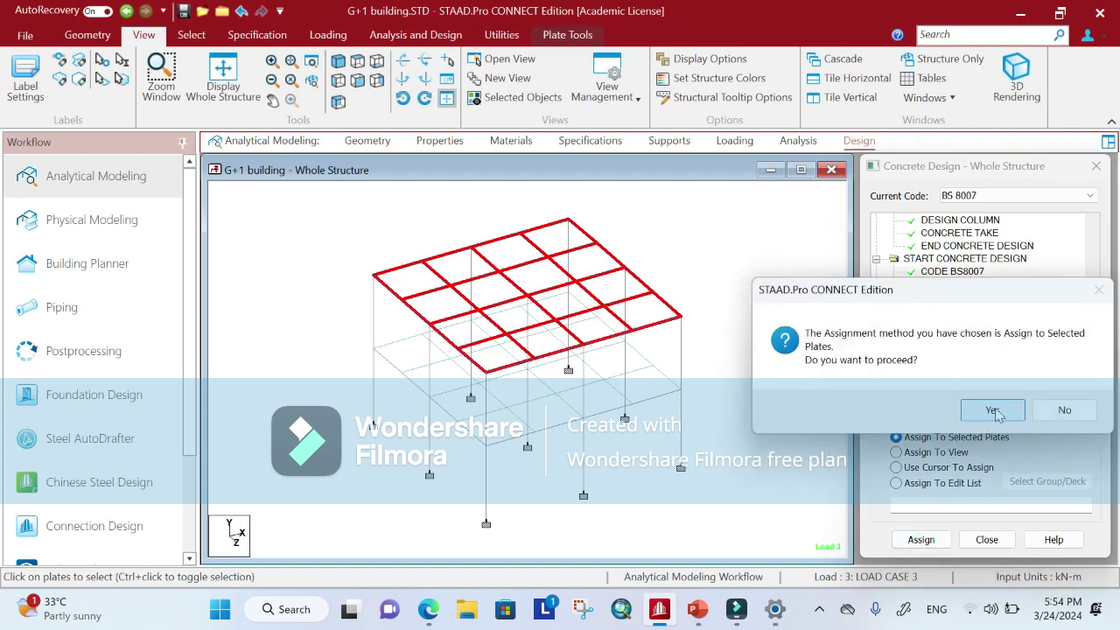
left_click(989, 408)
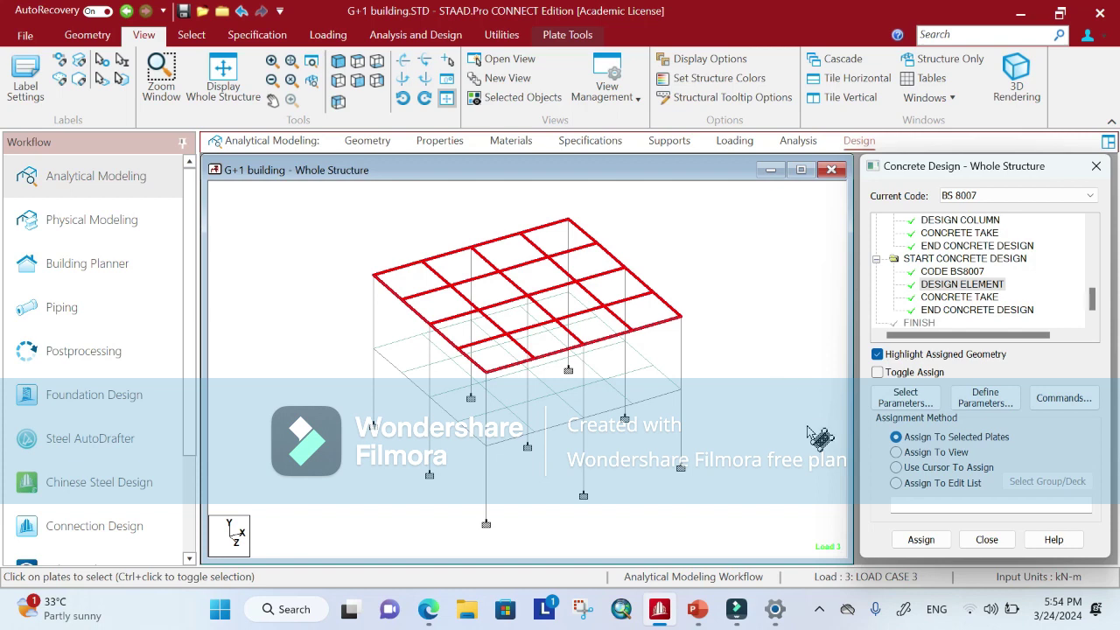
left_click(921, 540)
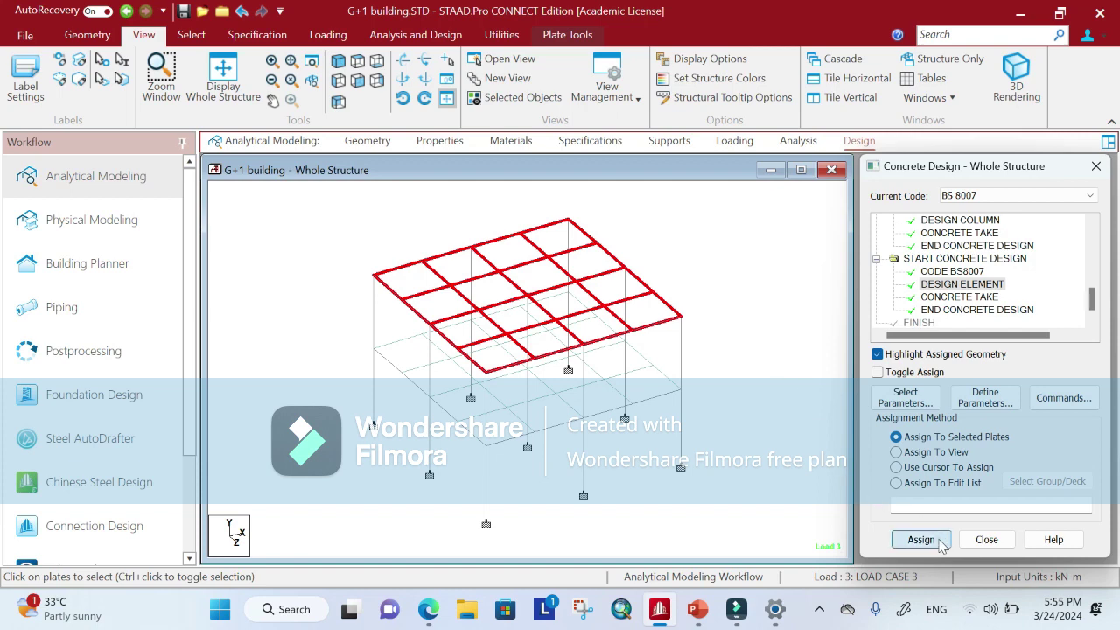
left_click(989, 408)
left_click(778, 419)
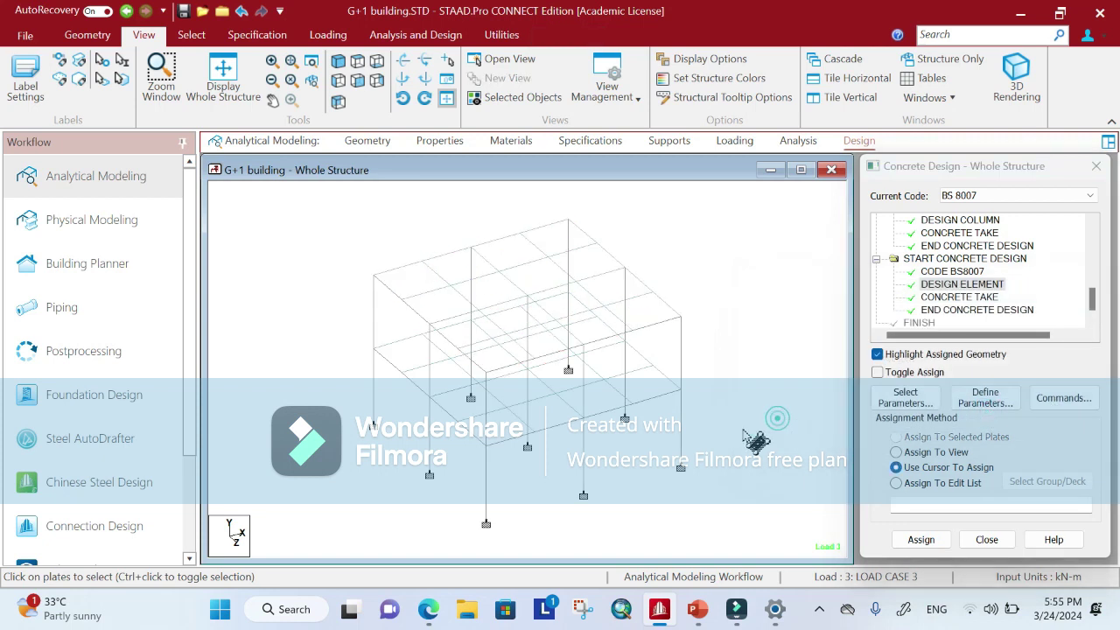
- Select all plates of the first-floor slab, replacing wrongly picked roof plates with the first-floor plates below them
left_click(510, 426)
left_click(543, 409, "ctrl")
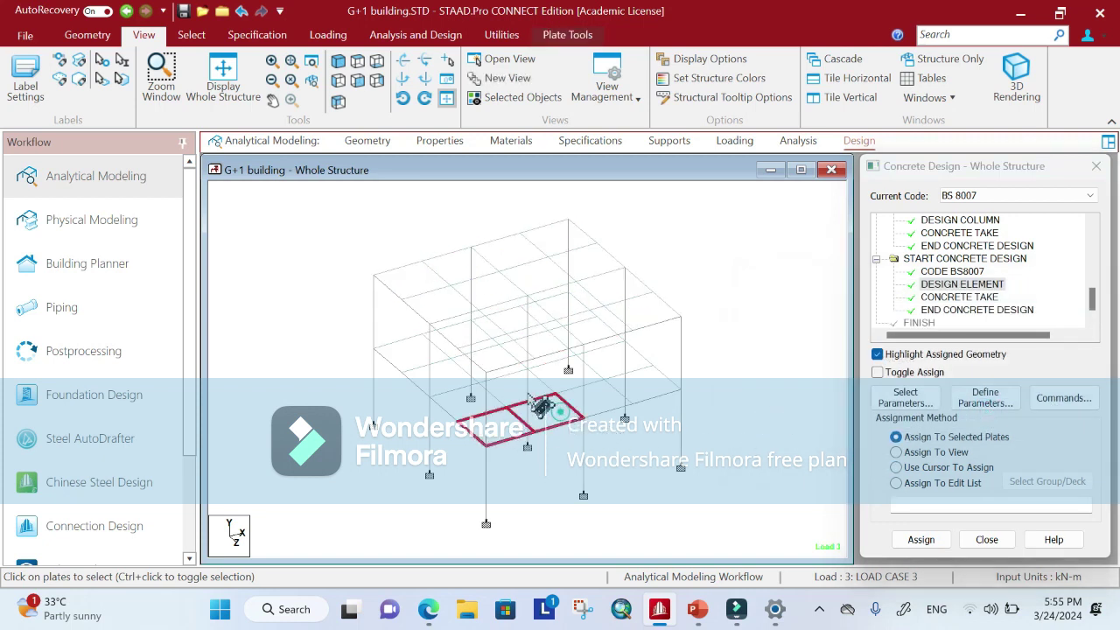
left_click(522, 385, "ctrl")
left_click(500, 357, "ctrl")
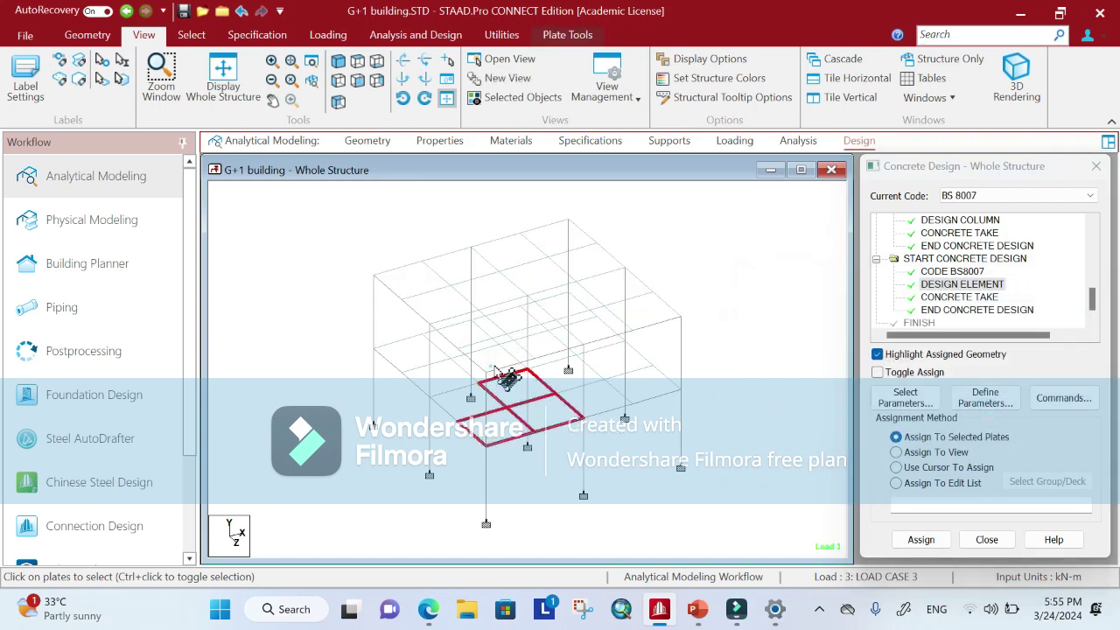
left_click(462, 387, "ctrl")
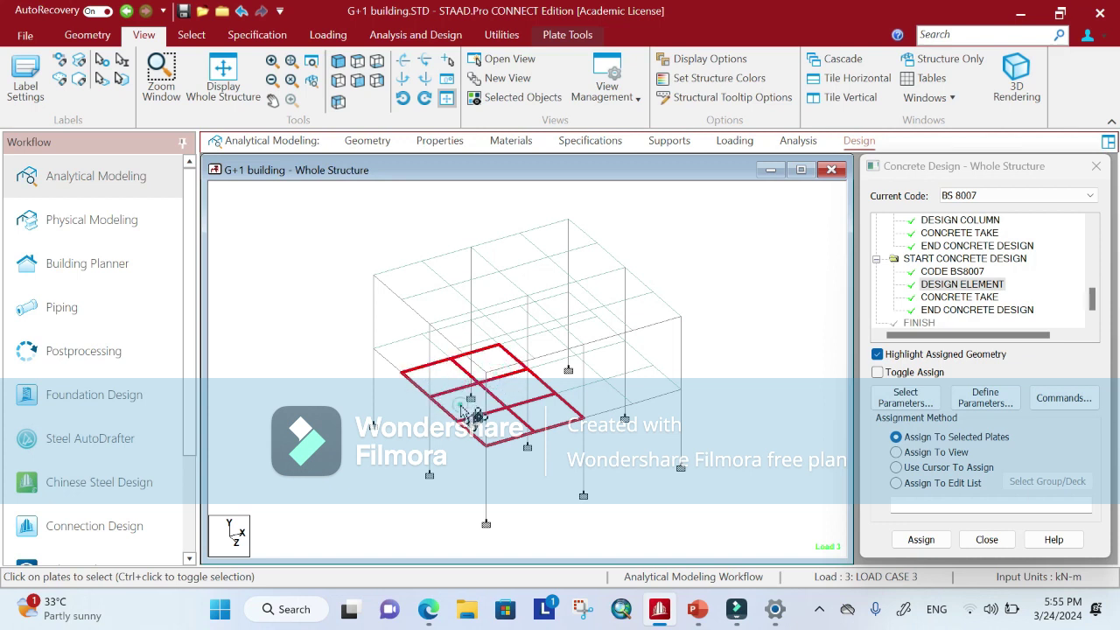
left_click(402, 368, "ctrl")
left_click(451, 350, "ctrl")
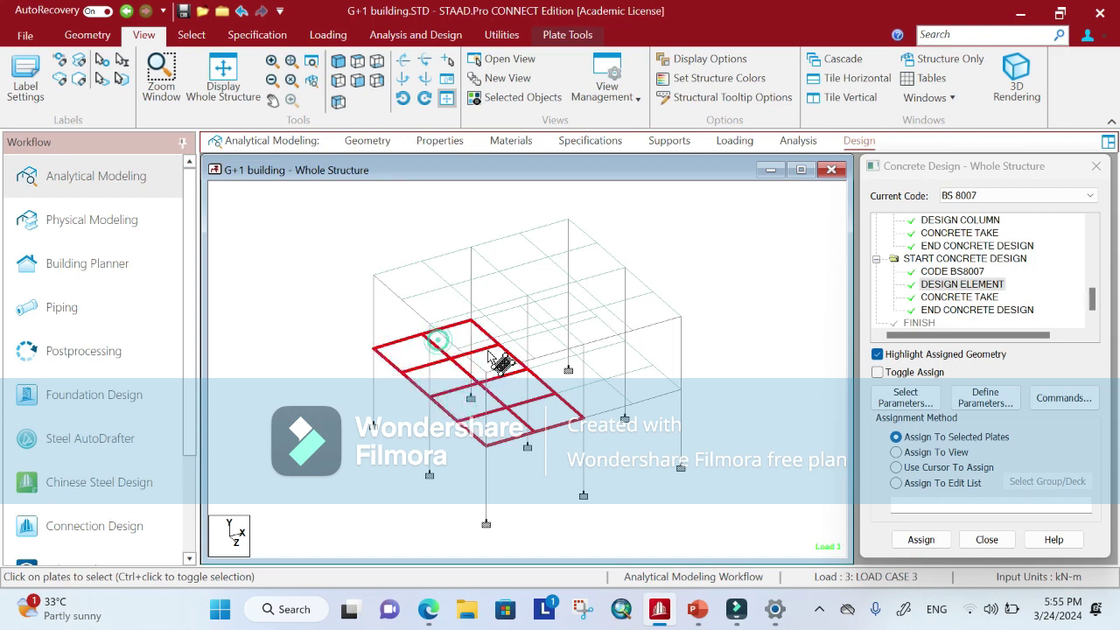
left_click(520, 340, "ctrl")
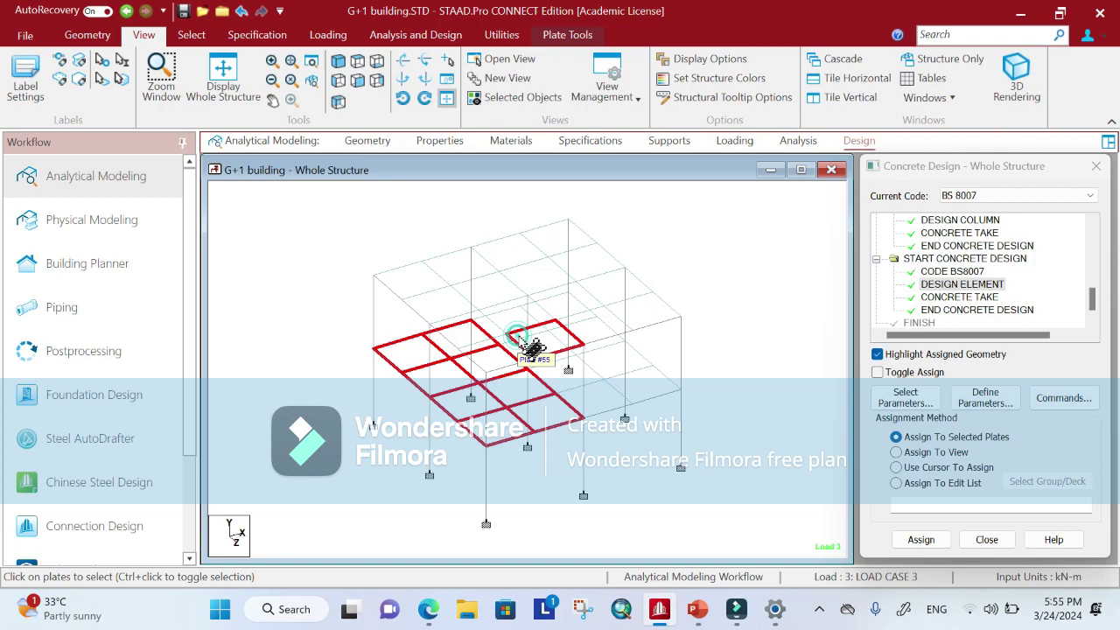
left_click(574, 378, "ctrl")
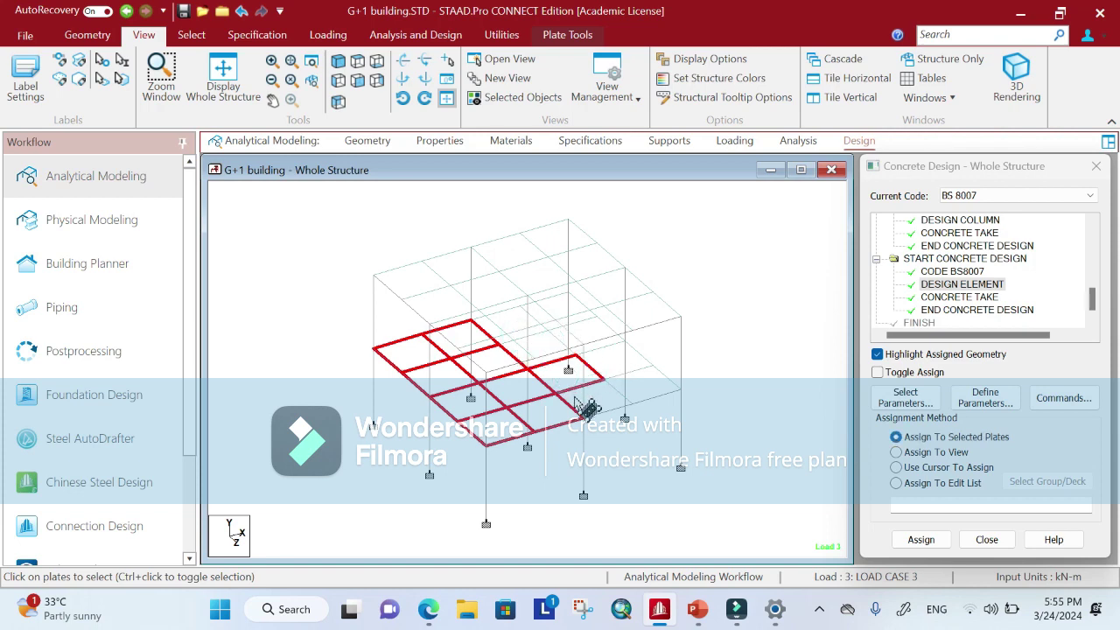
left_click(652, 385, "ctrl")
left_click(617, 367, "ctrl")
left_click(610, 350, "ctrl")
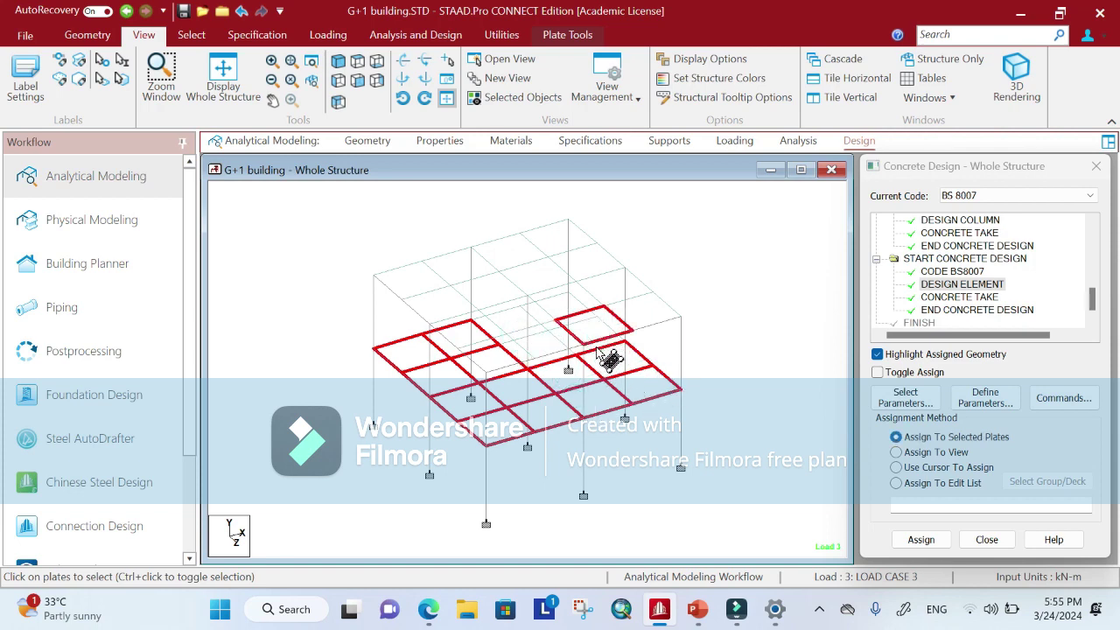
left_click(594, 328, "ctrl")
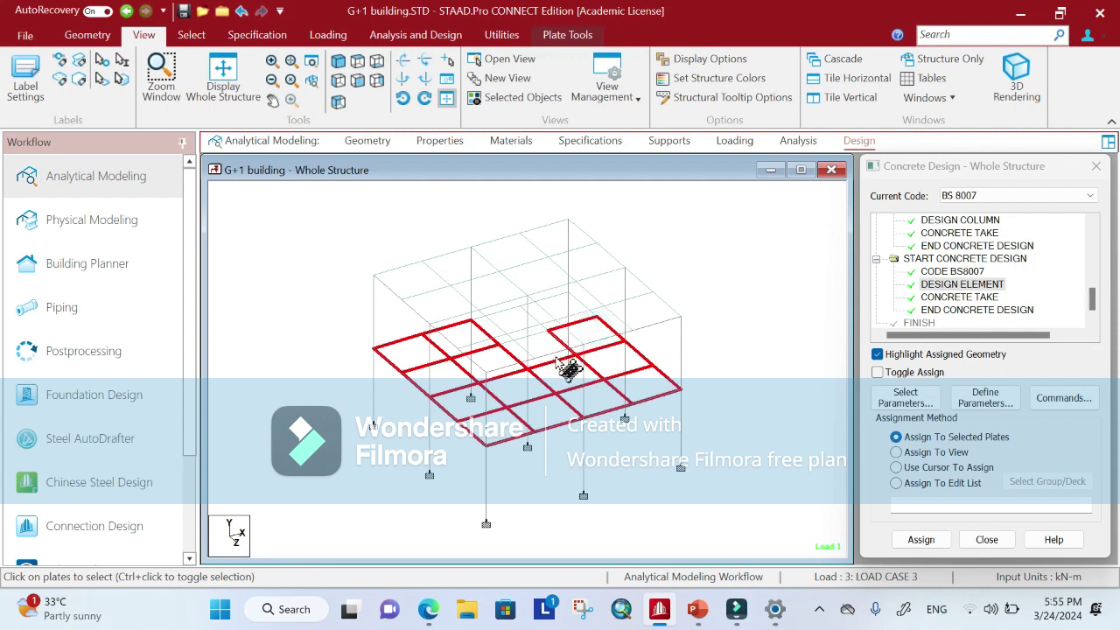
left_click(550, 355, "ctrl")
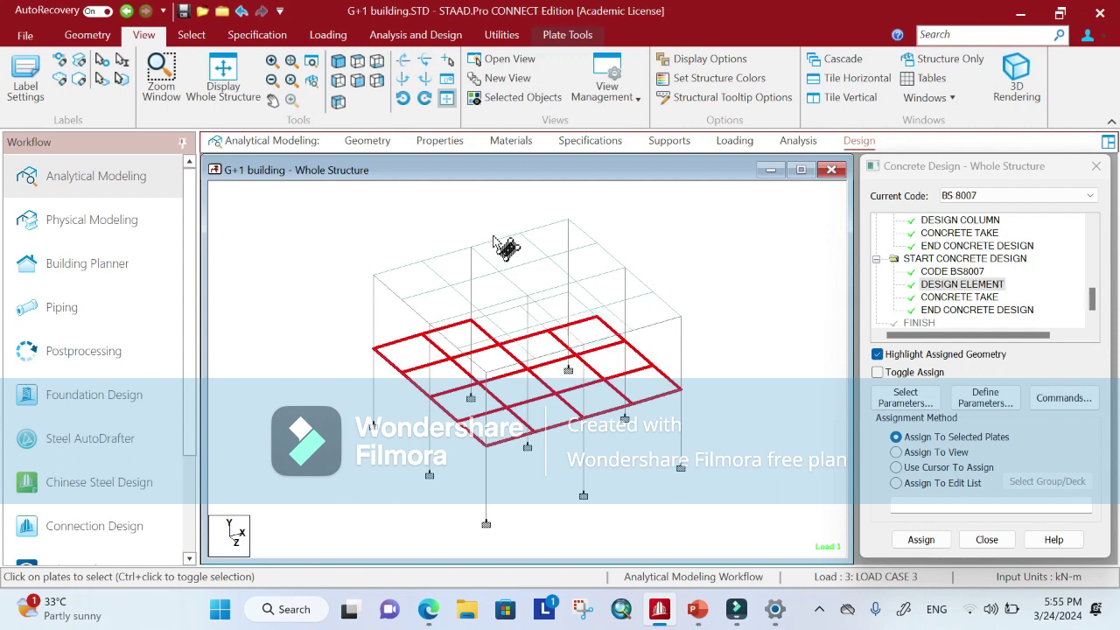
- Check the first-floor plate selection in plan, assign DESIGN ELEMENT to the selected plates, and return to the isometric view
left_click(377, 62)
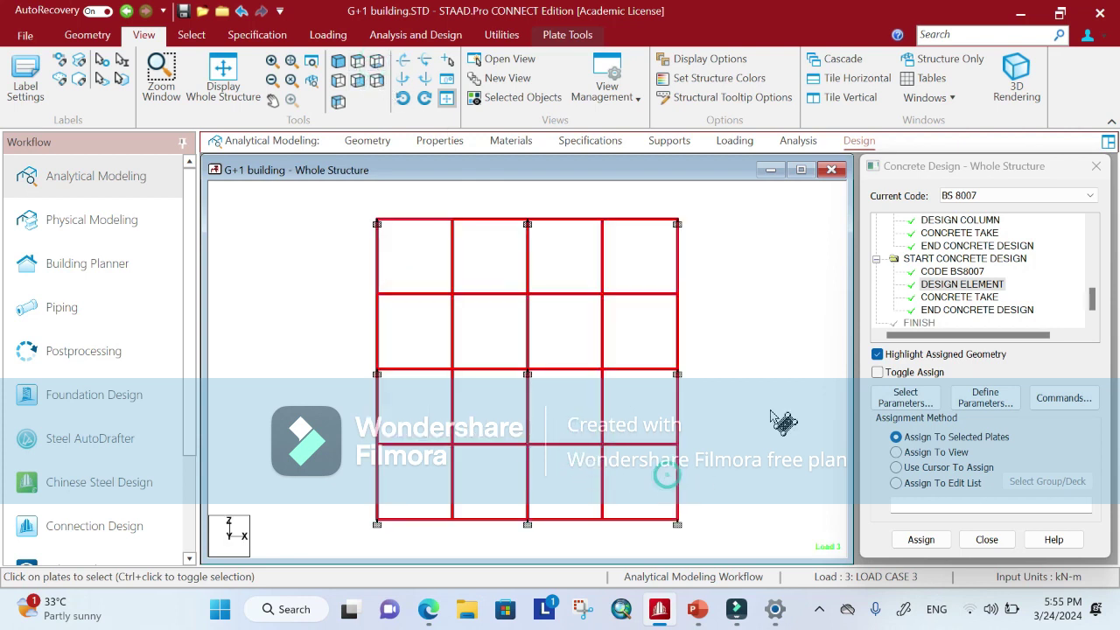
left_click(920, 539)
left_click(989, 411)
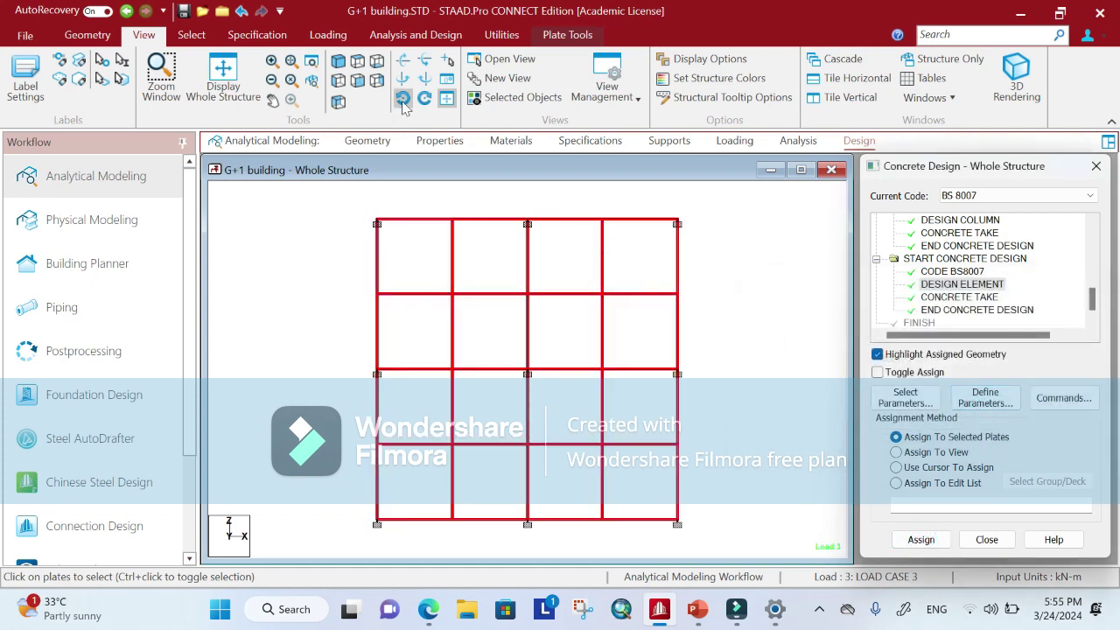
left_click(337, 61)
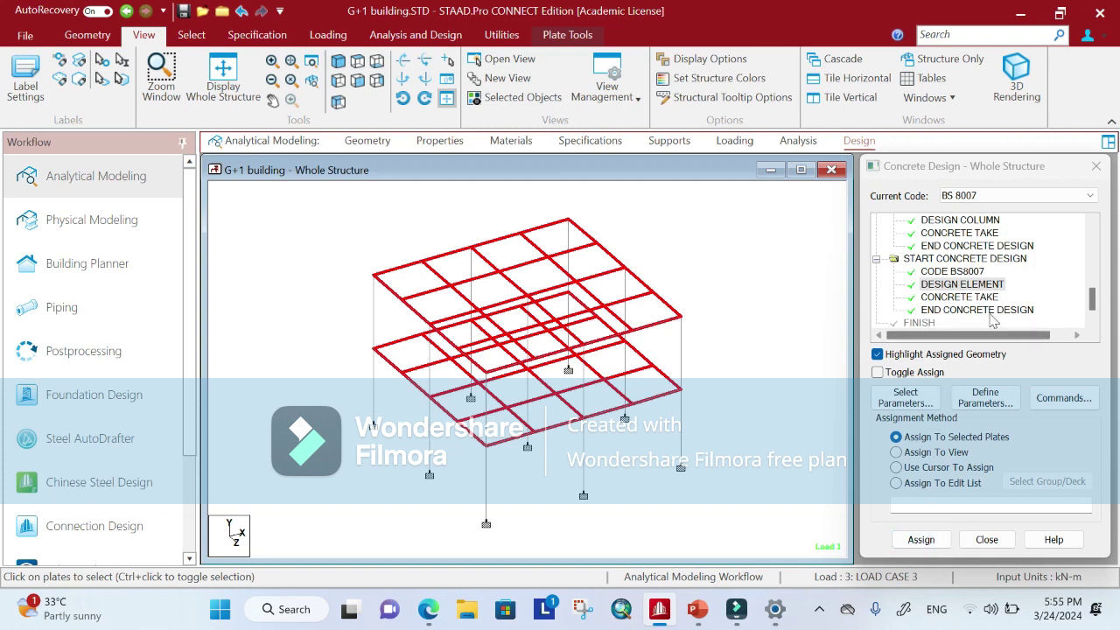
scroll(995, 317, "down", 1)
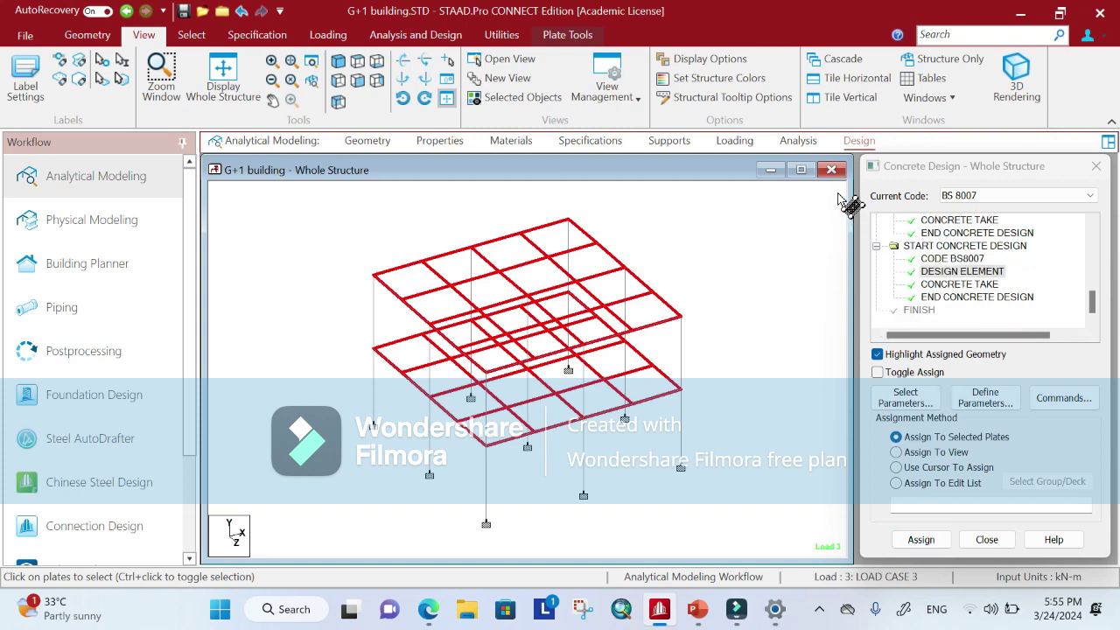
- Run the analysis and design, saving the modified structure under the same file name
left_click(852, 142)
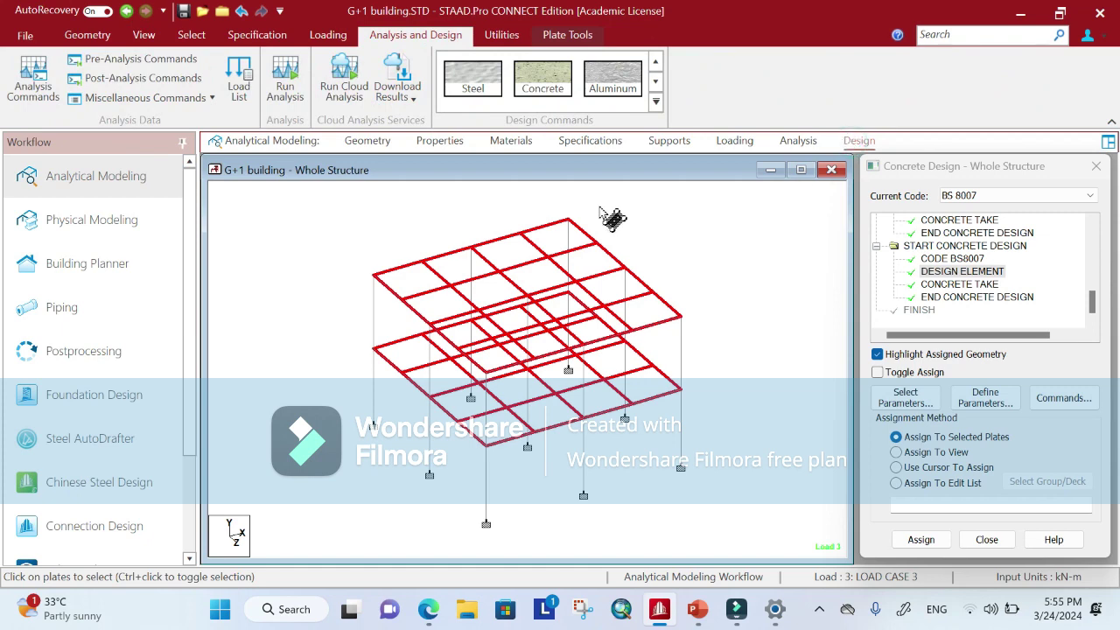
left_click(279, 95)
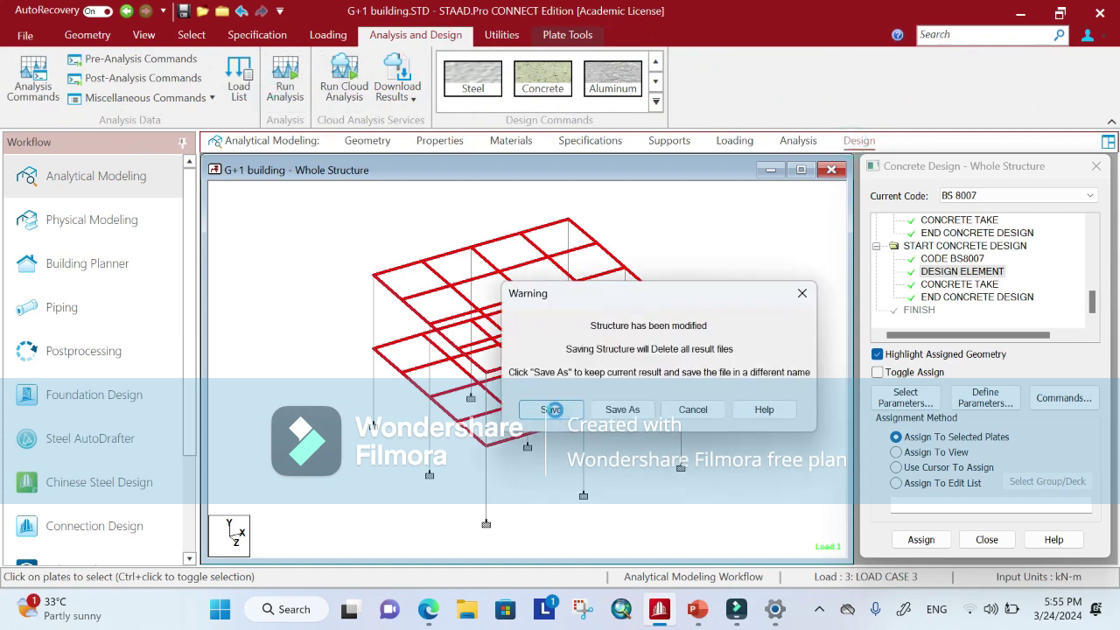
left_click(552, 410)
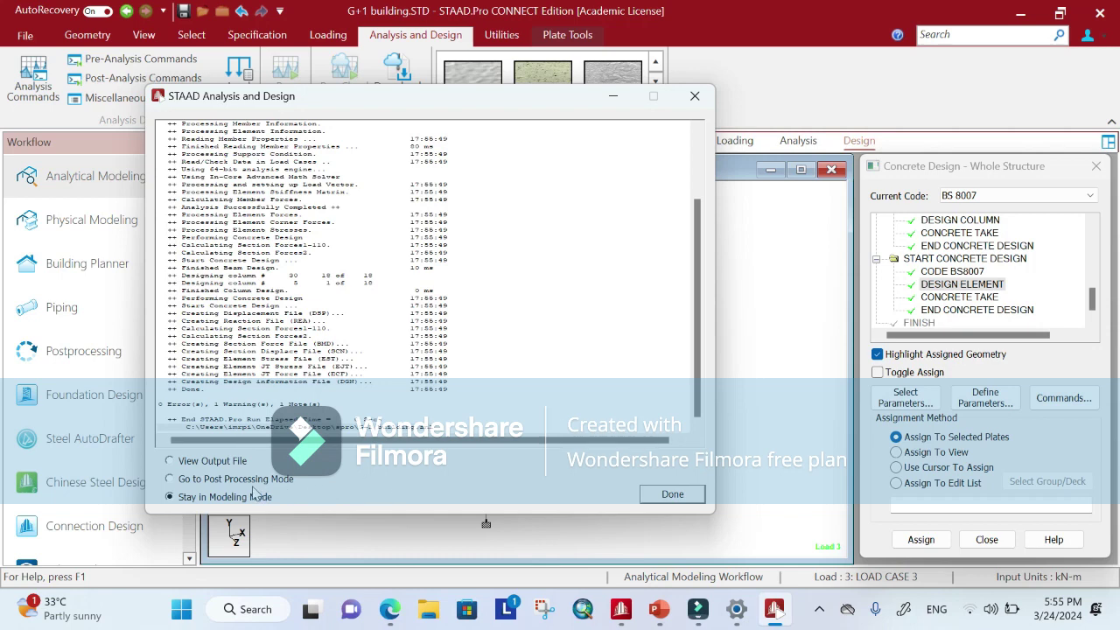
- Open the analysis output file and close its error list to make room for the report
left_click(221, 461)
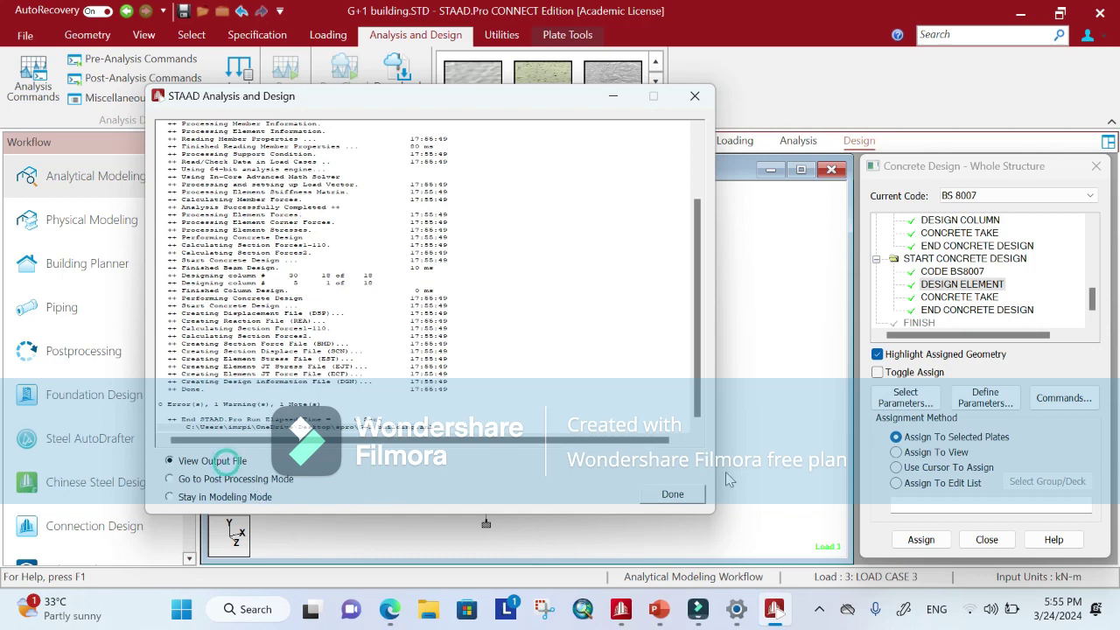
left_click(672, 494)
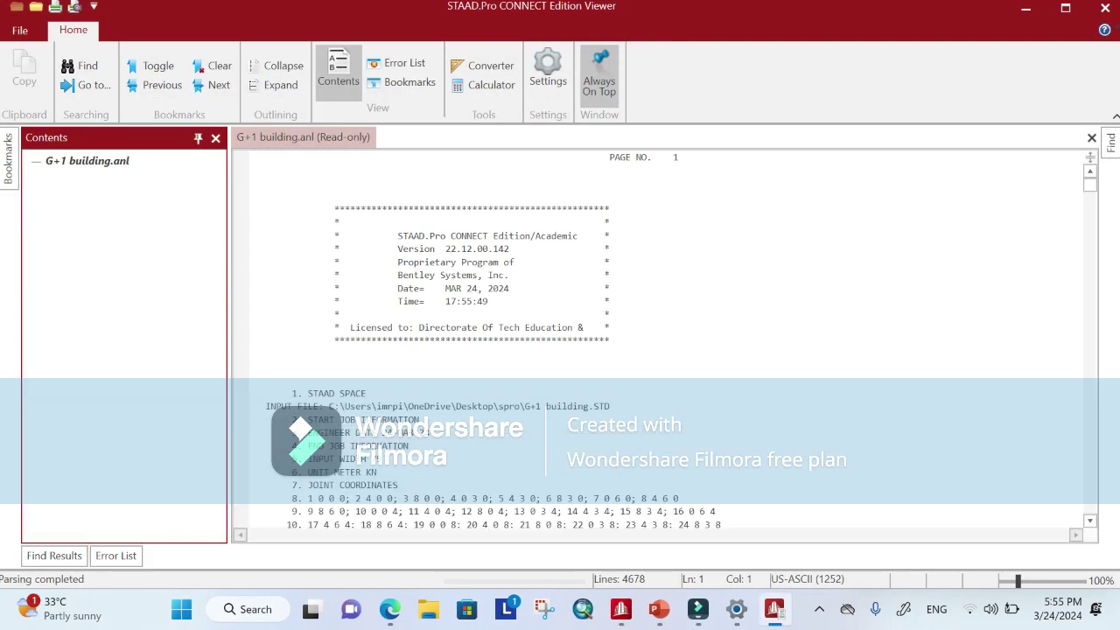
scroll(663, 263, "down", 5)
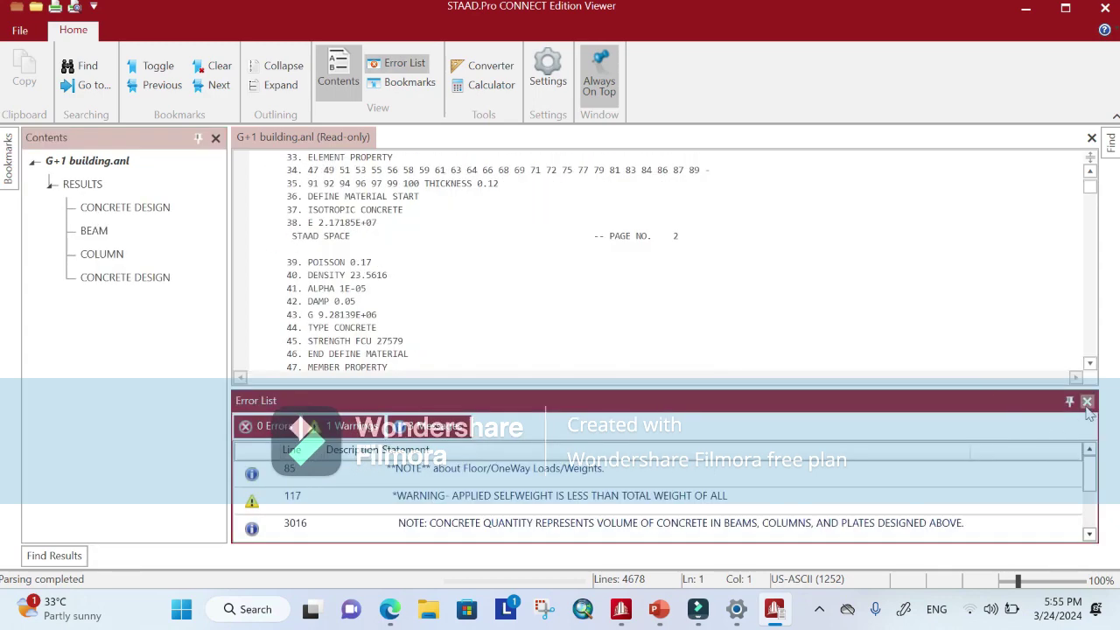
left_click(1088, 402)
left_click_drag(1089, 186, 1091, 210)
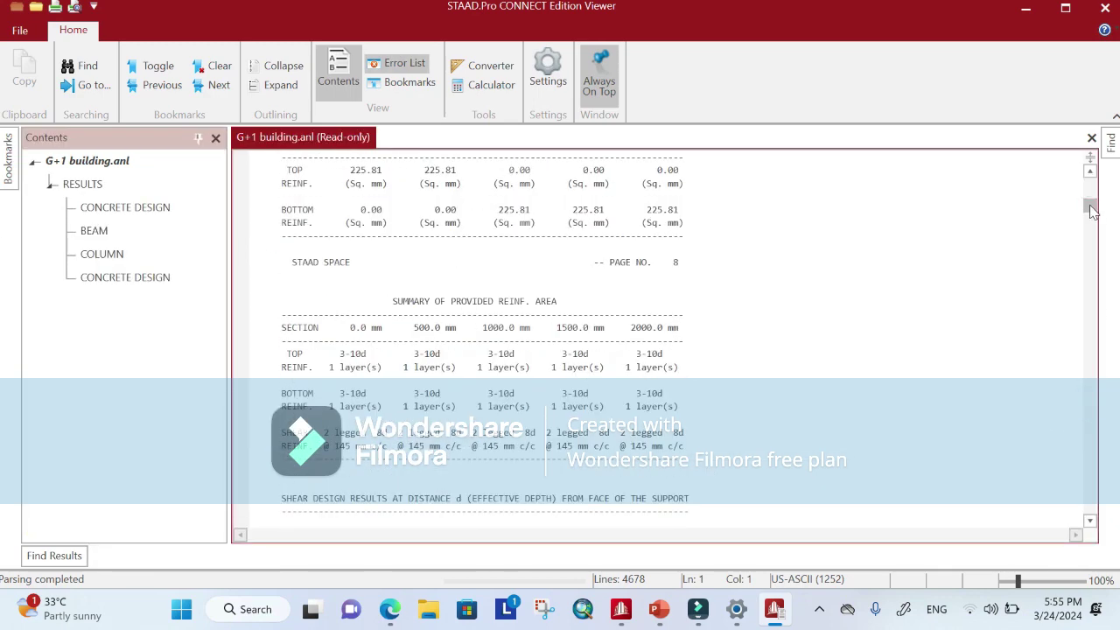
- Examine the BS 8007 slab element design results in the last CONCRETE DESIGN section of the output file
left_click(167, 280)
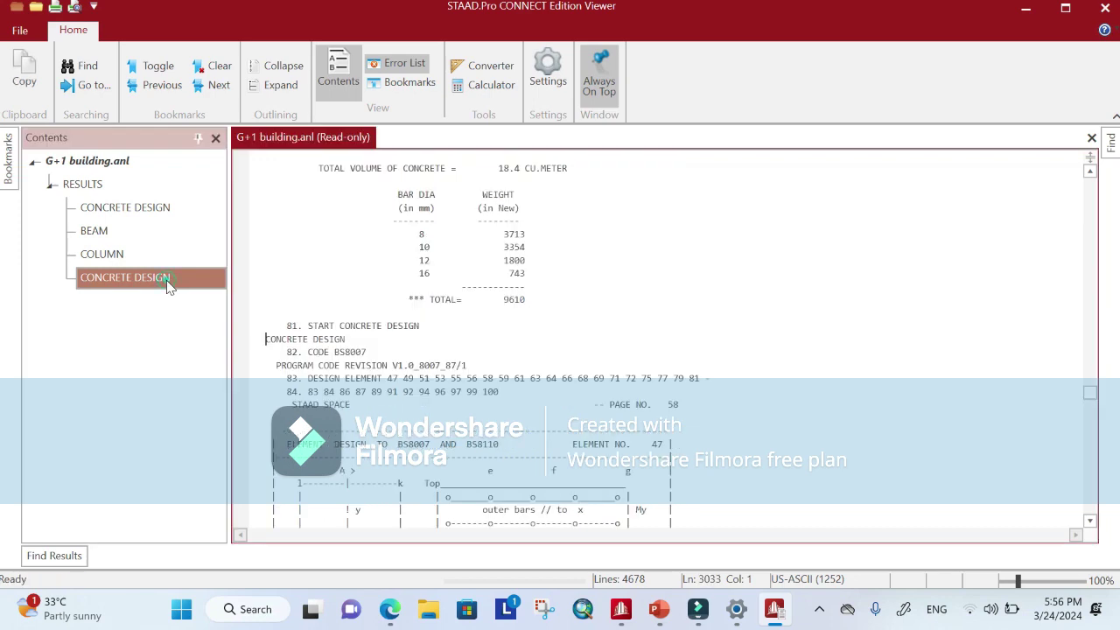
double_click(167, 282)
scroll(666, 341, "down", 3)
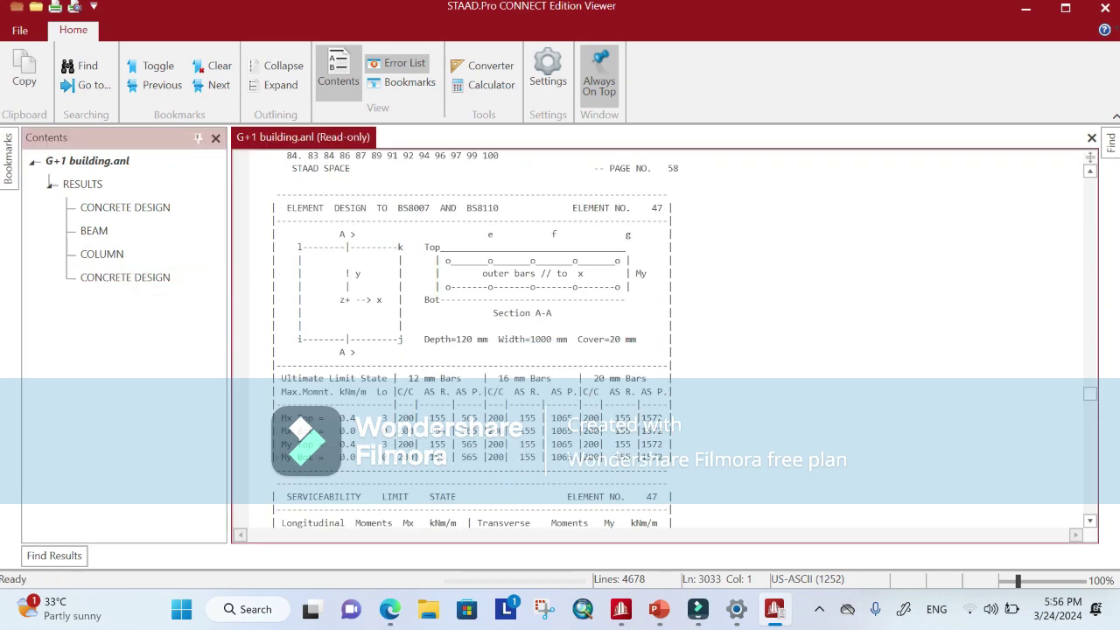
scroll(665, 342, "up", 2)
scroll(665, 341, "down", 6)
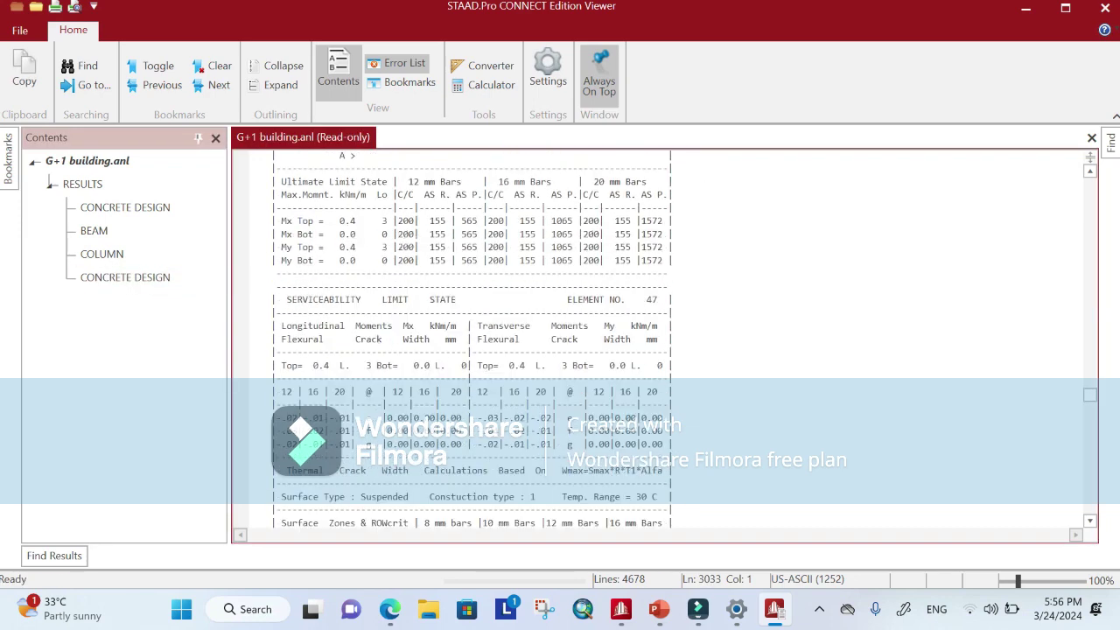
scroll(665, 342, "up", 2)
- Examine the IS 456 beam design results in the output file and close the output viewer
left_click(87, 235)
double_click(85, 232)
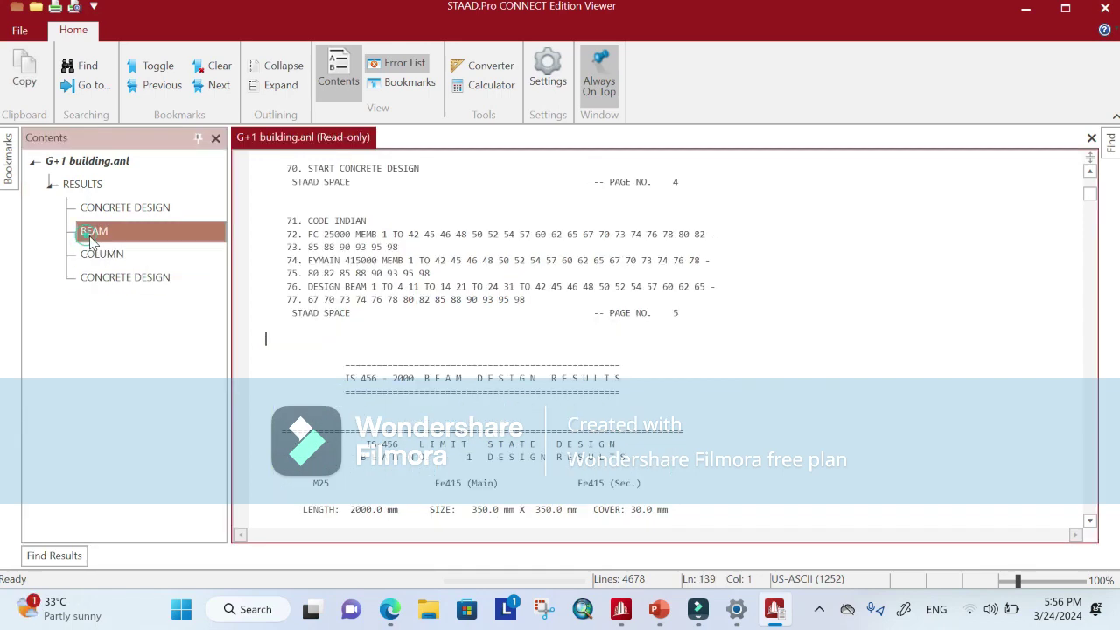
scroll(613, 351, "down", 12)
scroll(665, 342, "down", 15)
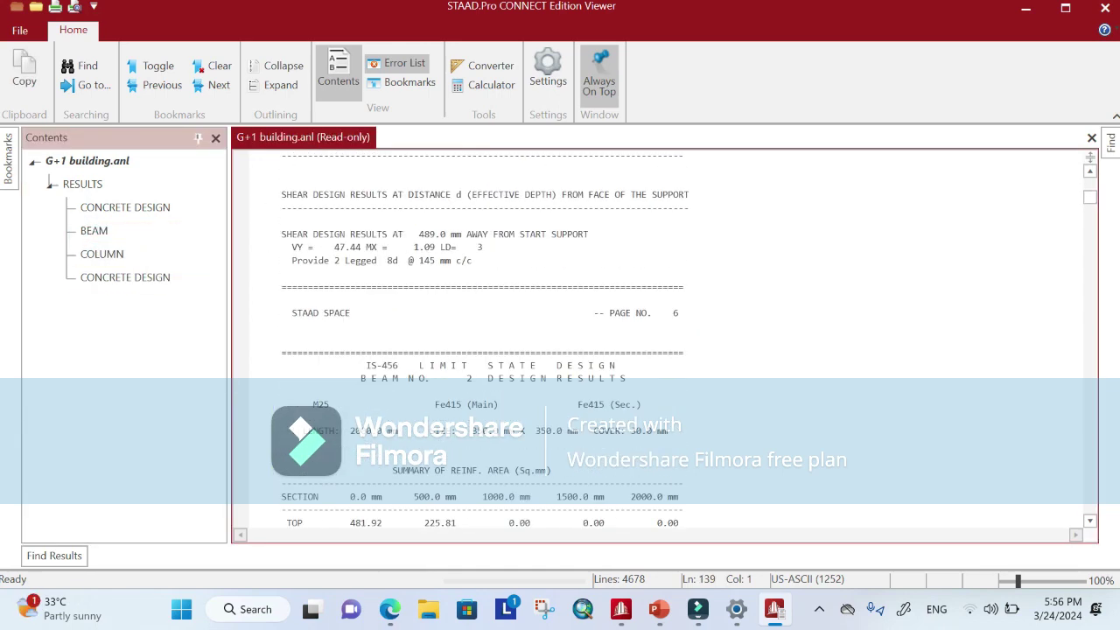
left_click(1105, 7)
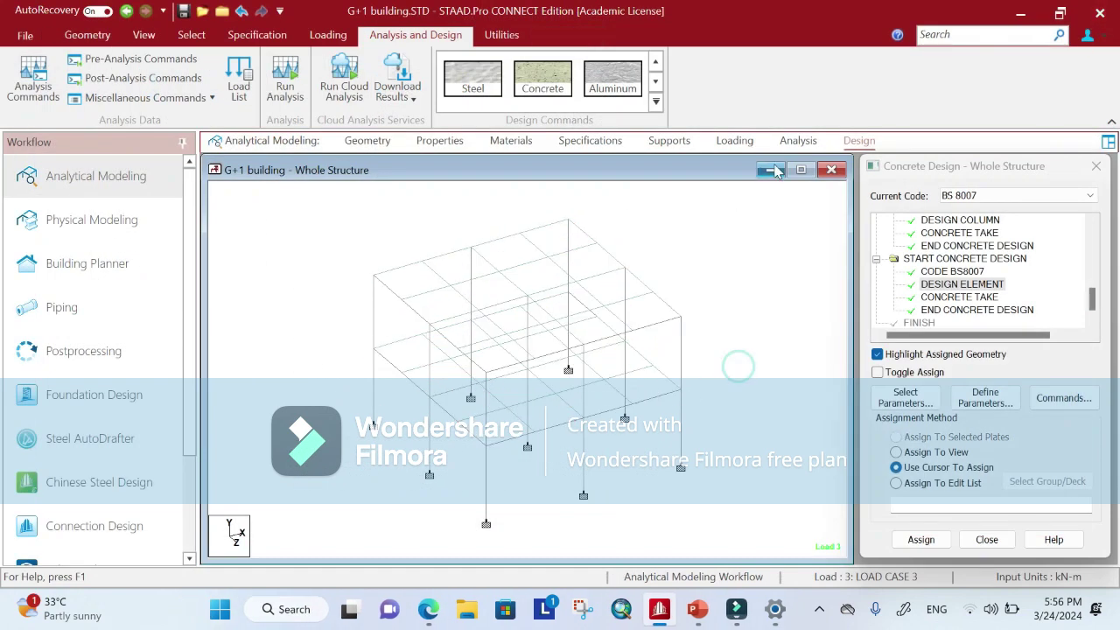
- Check the concrete design details of a roof beam and of a ground-storey column
double_click(449, 253)
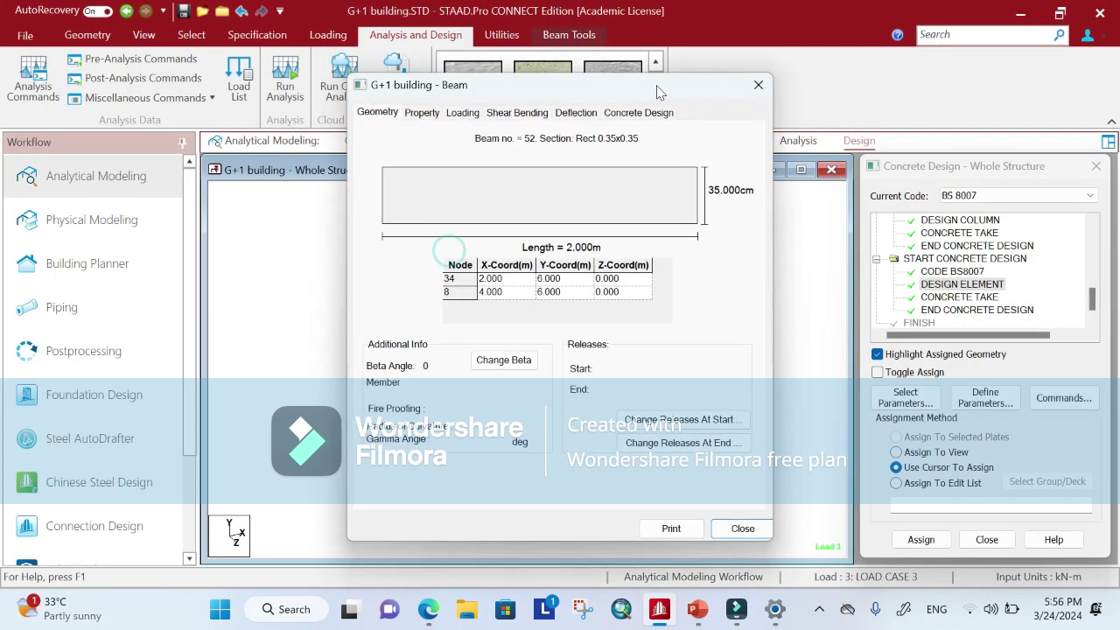
left_click(648, 112)
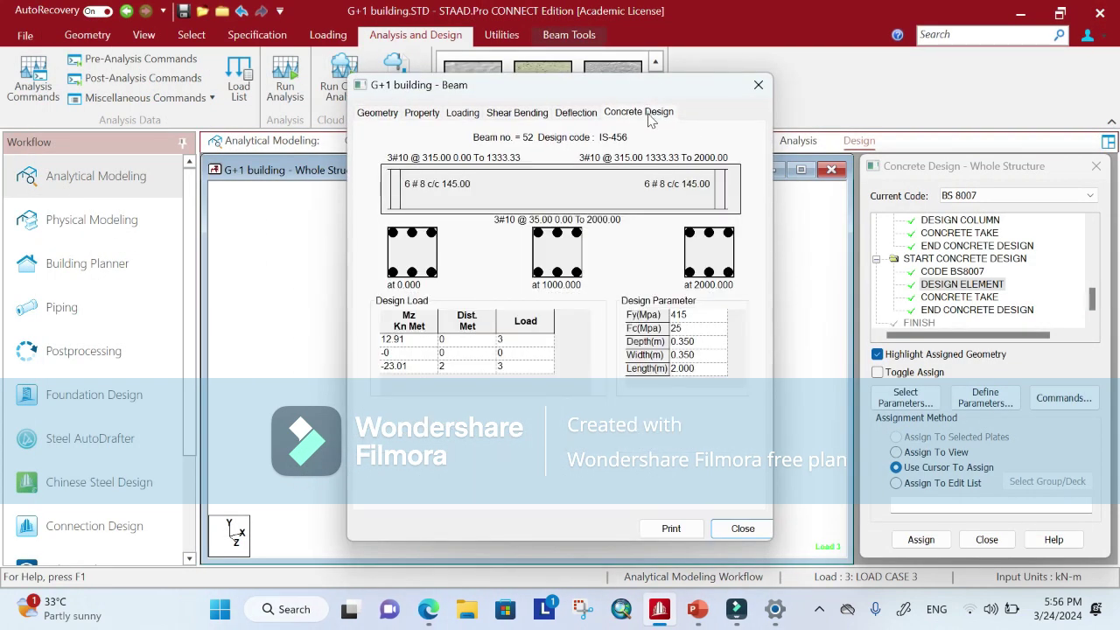
left_click(758, 85)
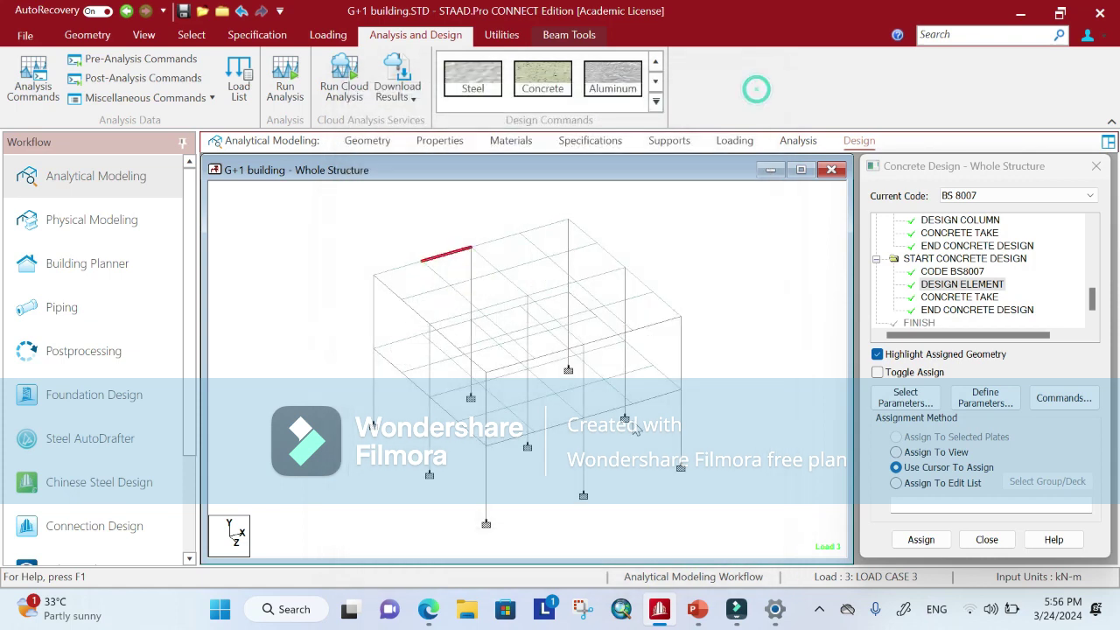
double_click(584, 455)
left_click(661, 114)
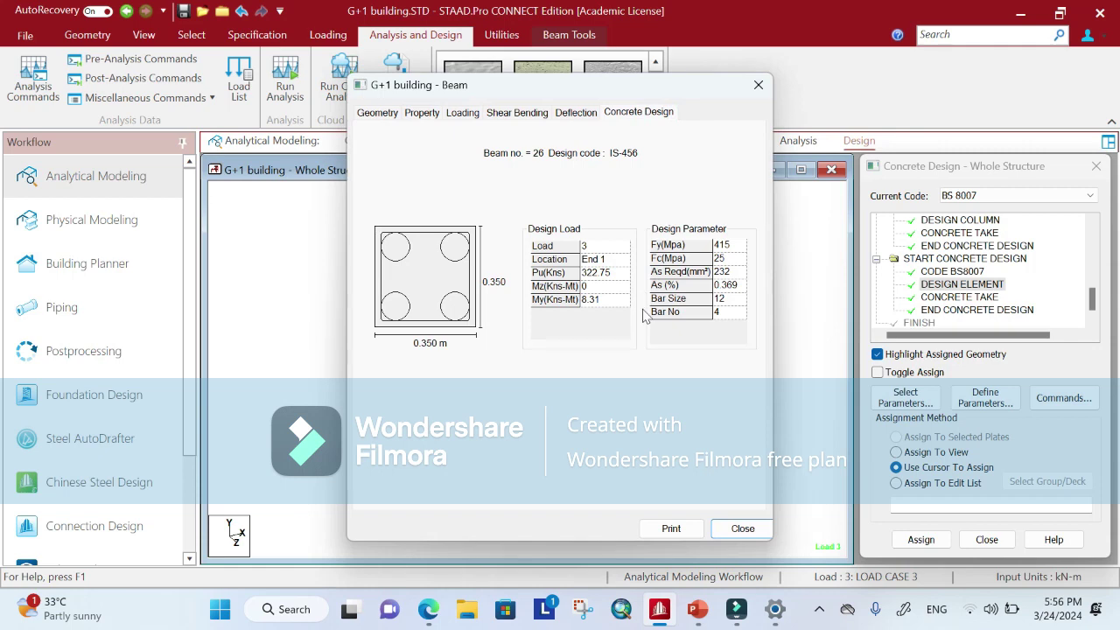
left_click(758, 85)
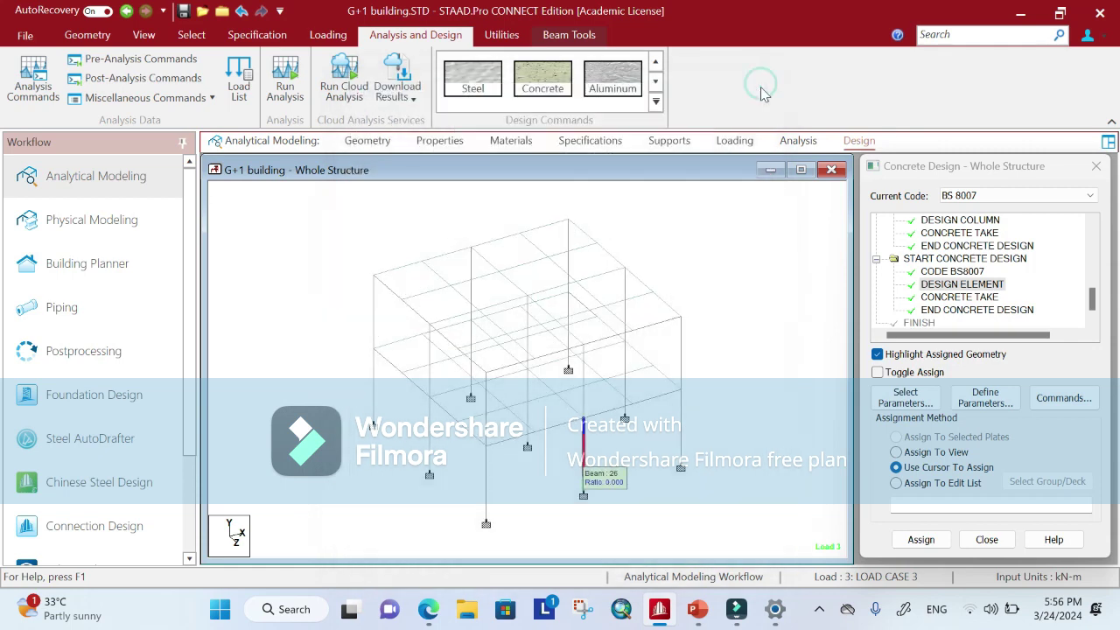
- Include all load cases for all supports in the foundation design and launch STAAD Foundation Advanced with the STAAD.Pro License (Limited Features), maximized
left_click(98, 399)
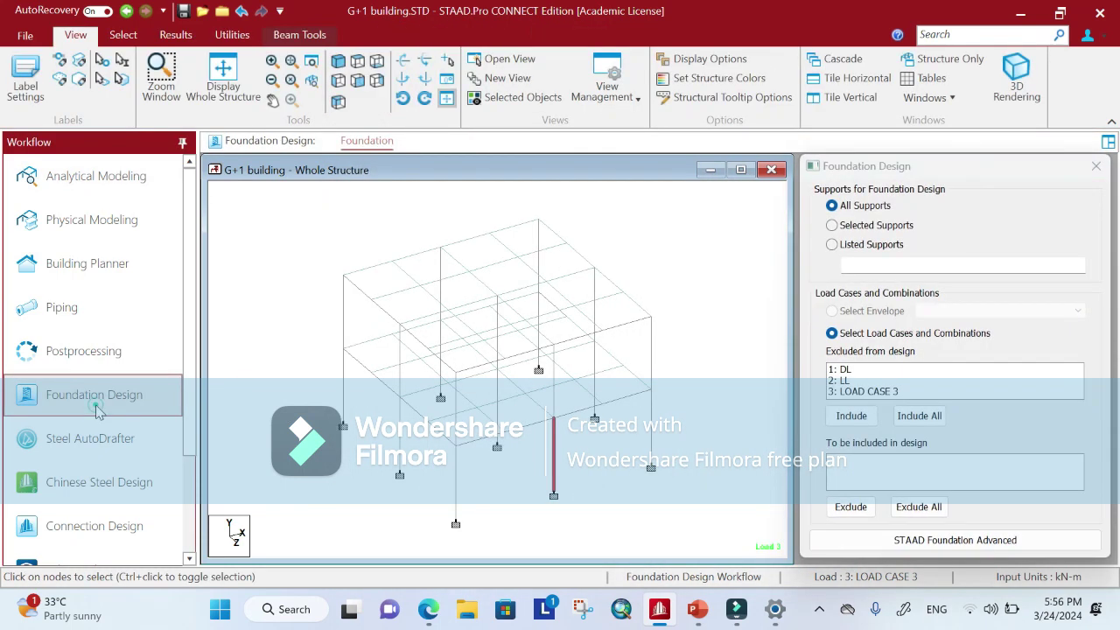
left_click(919, 416)
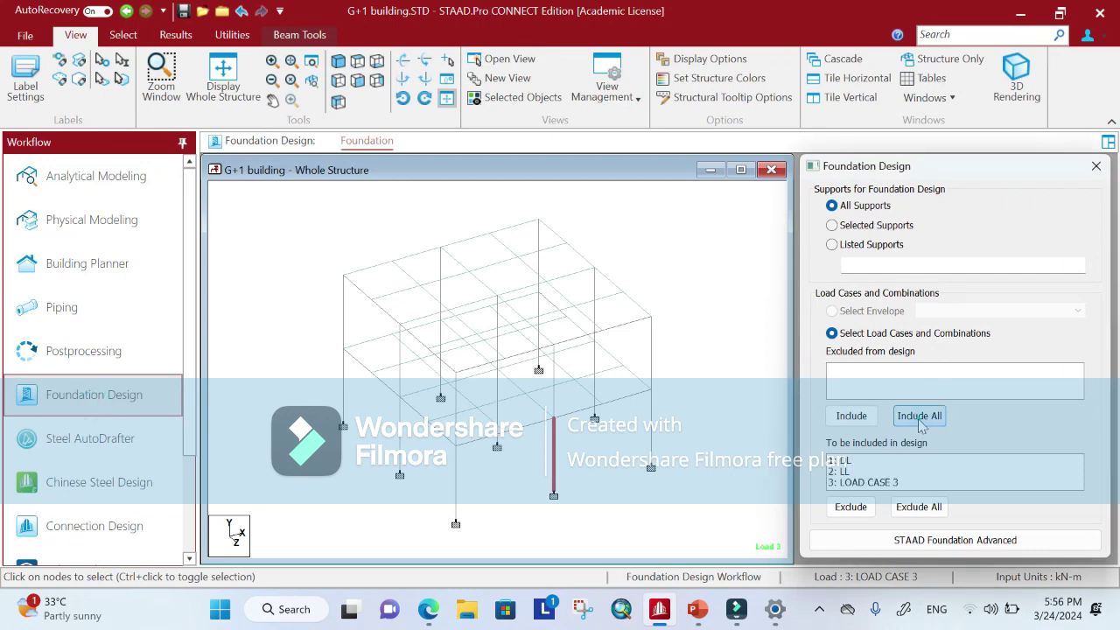
left_click(928, 541)
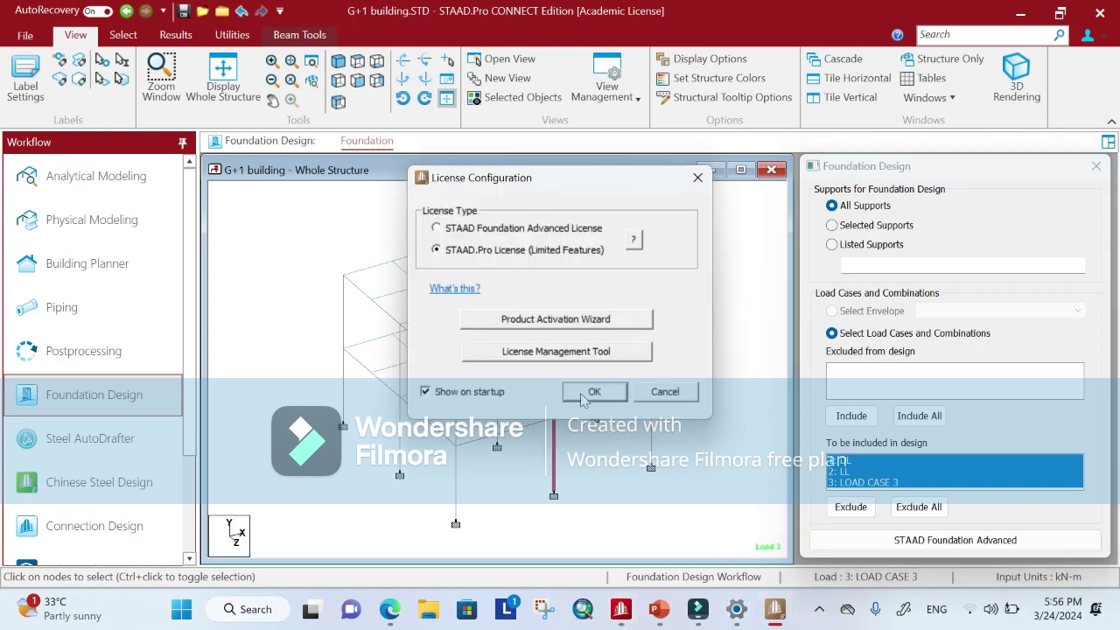
left_click(589, 392)
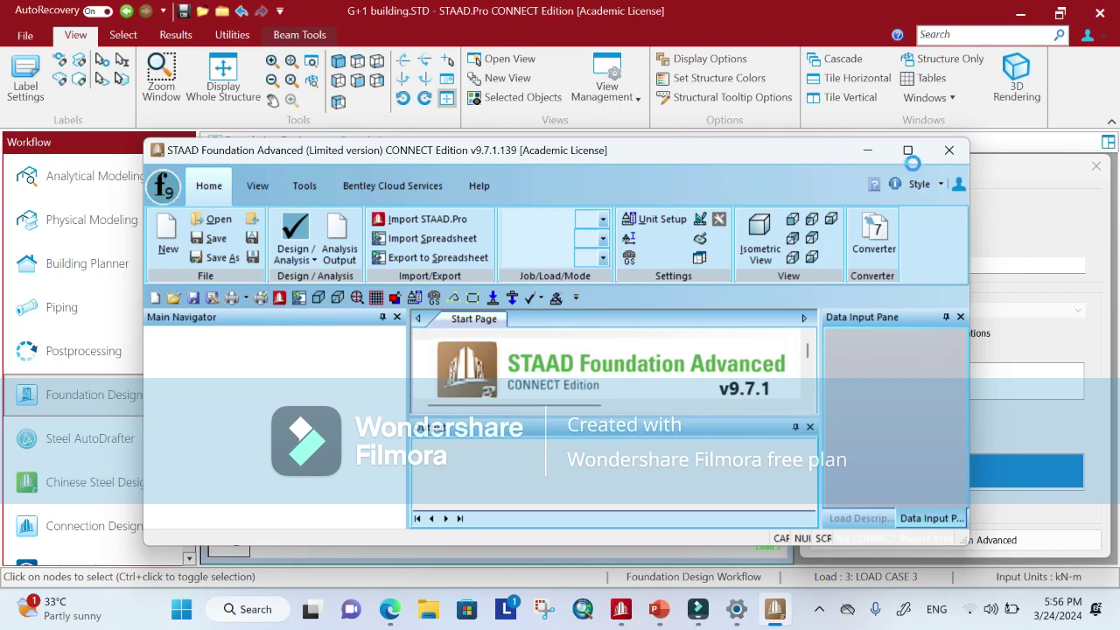
left_click(908, 150)
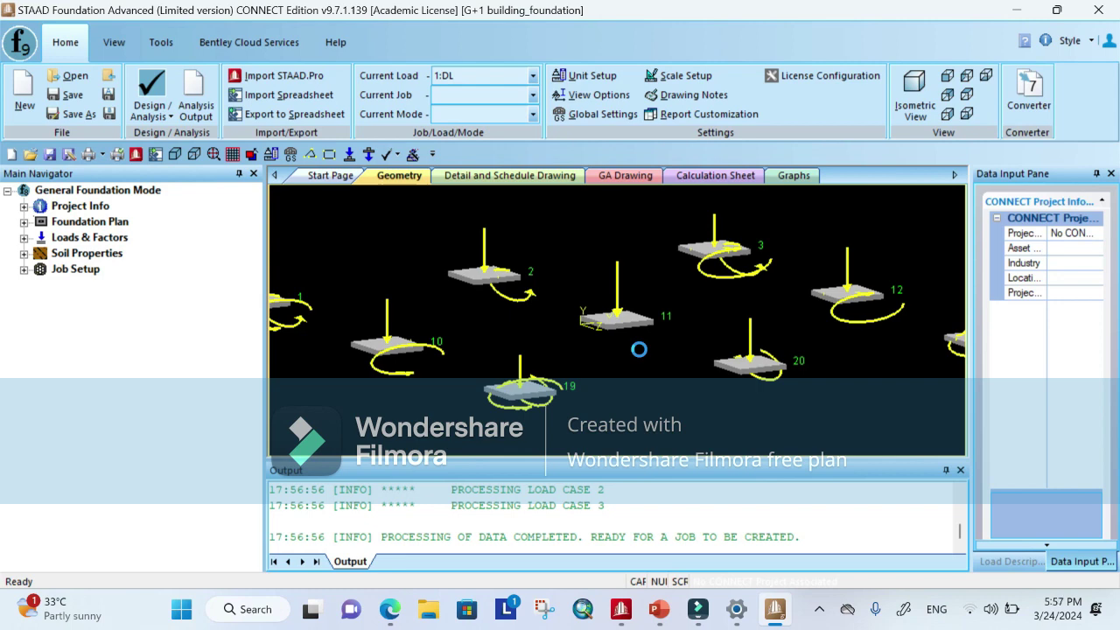
- Start a new isolated footing job named "g+1 bld" with the Indian design code, version IS456
left_click(23, 268)
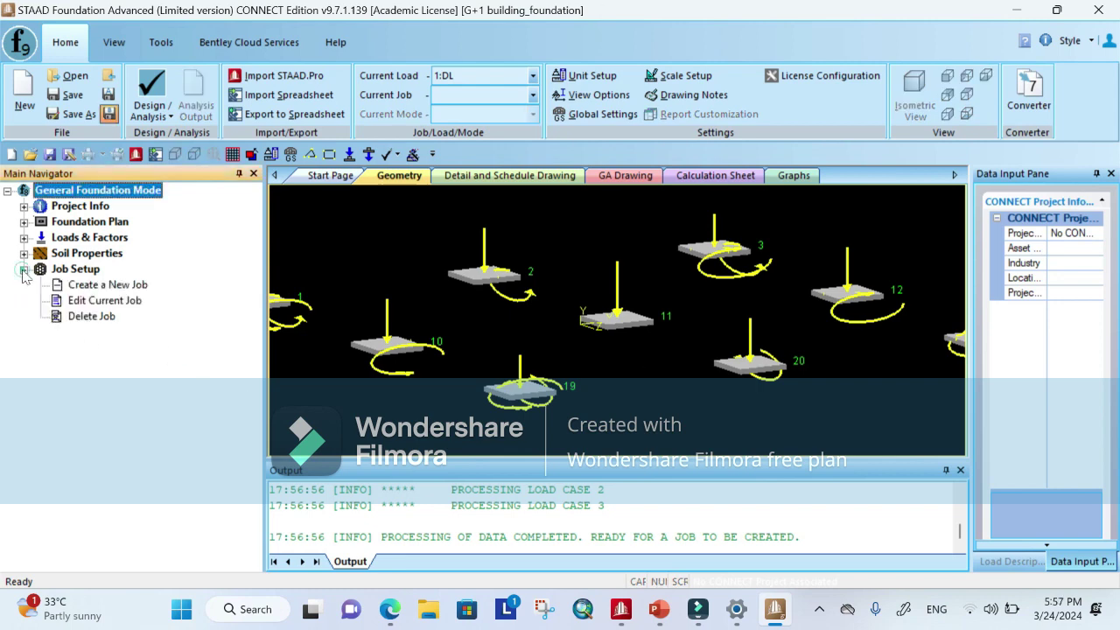
left_click(110, 287)
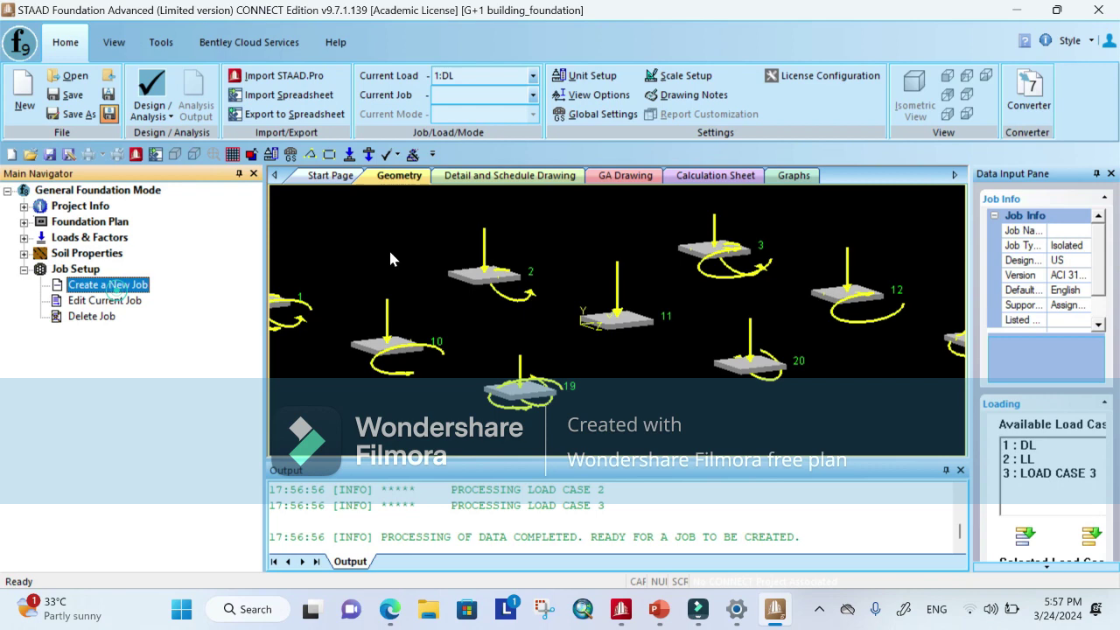
left_click(1078, 231)
type("g+1 bld")
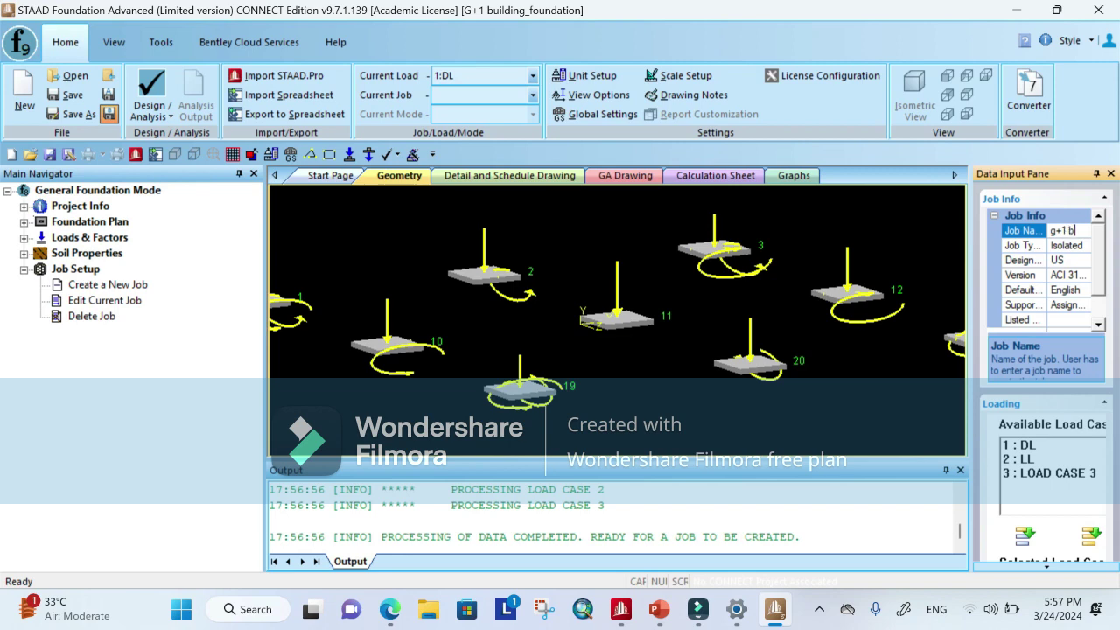
left_click(1082, 261)
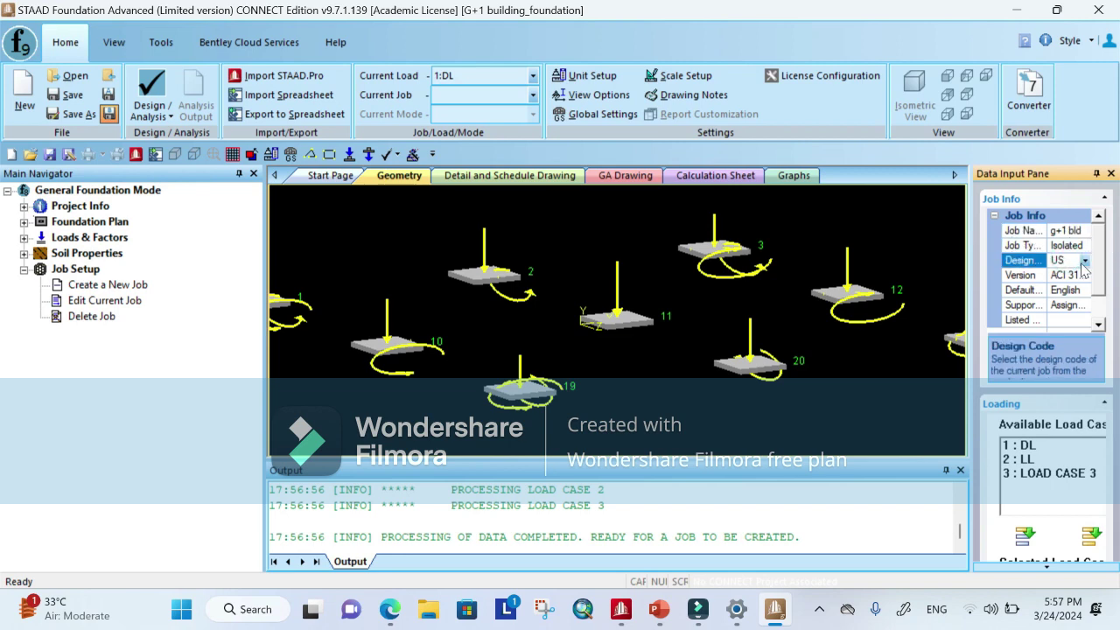
left_click(1084, 261)
left_click(1075, 276)
left_click(1082, 275)
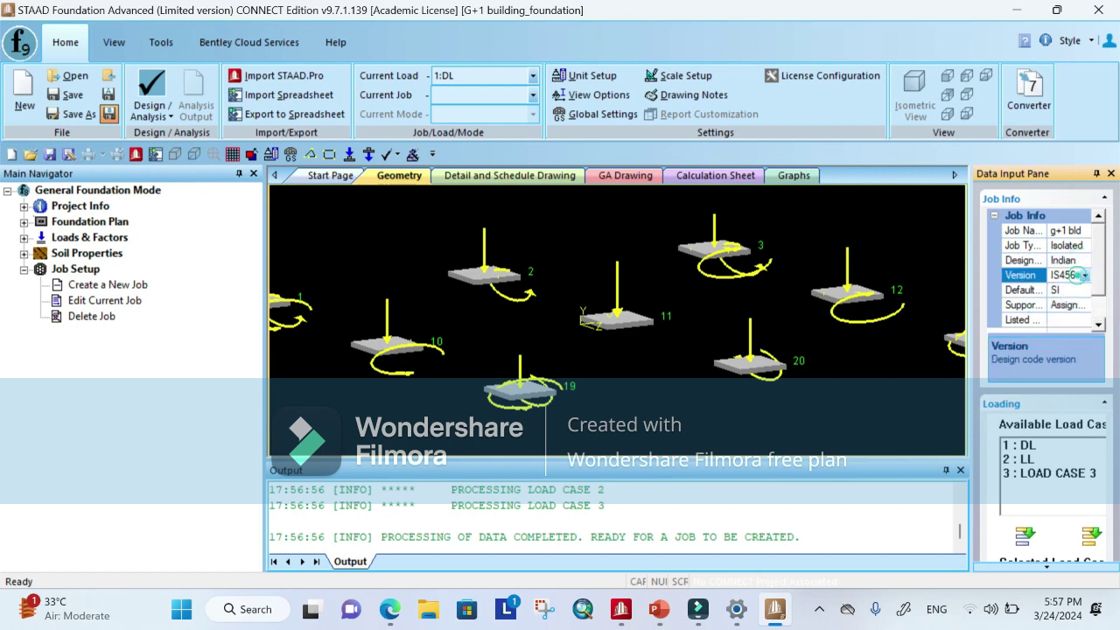
- Set the job's supports assignment to the first of the available assignment options
left_click(1067, 305)
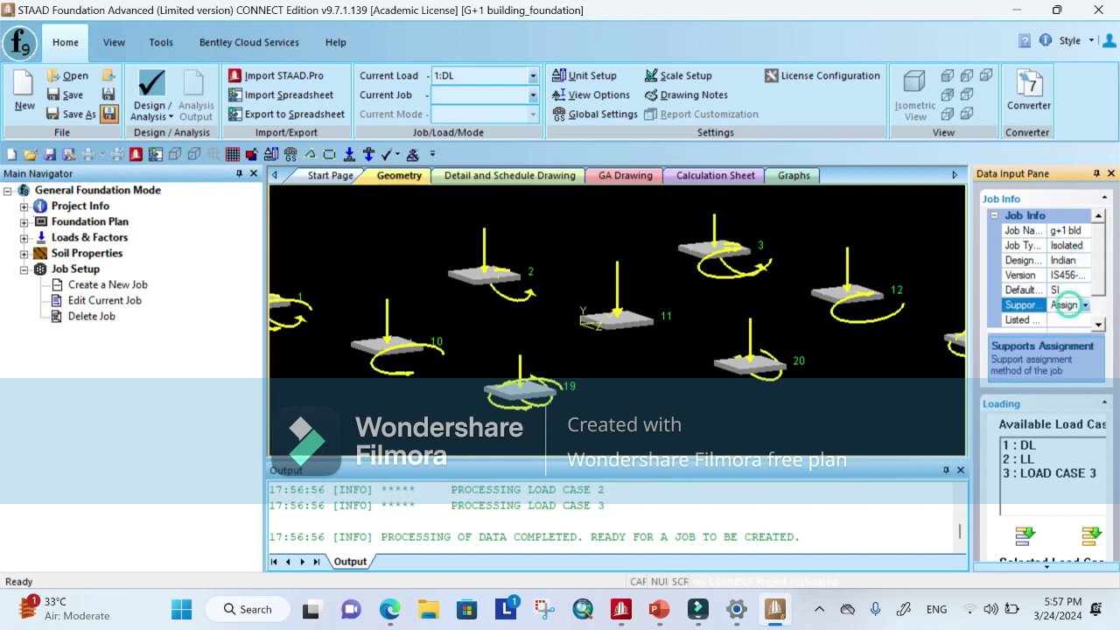
left_click(1085, 305)
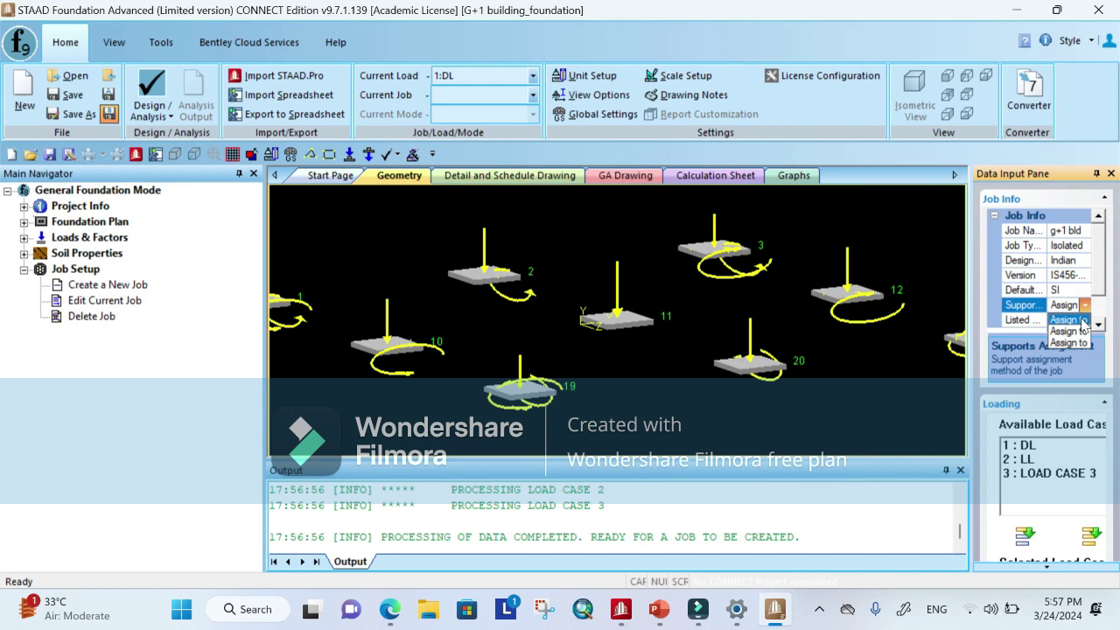
left_click(1082, 321)
left_click(1086, 305)
left_click(1079, 331)
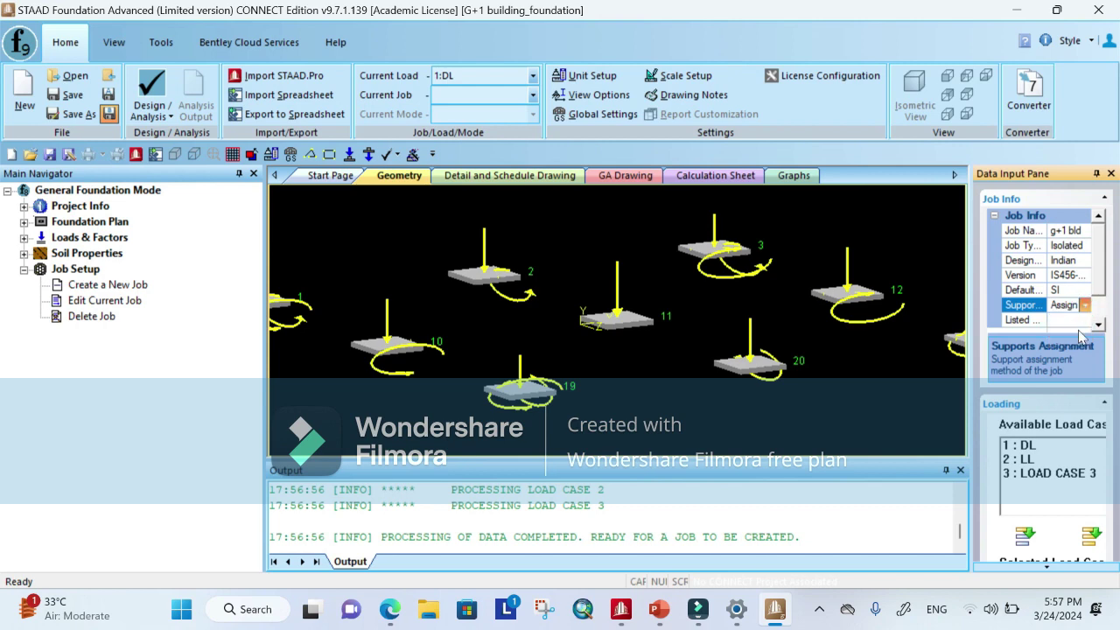
left_click(1085, 306)
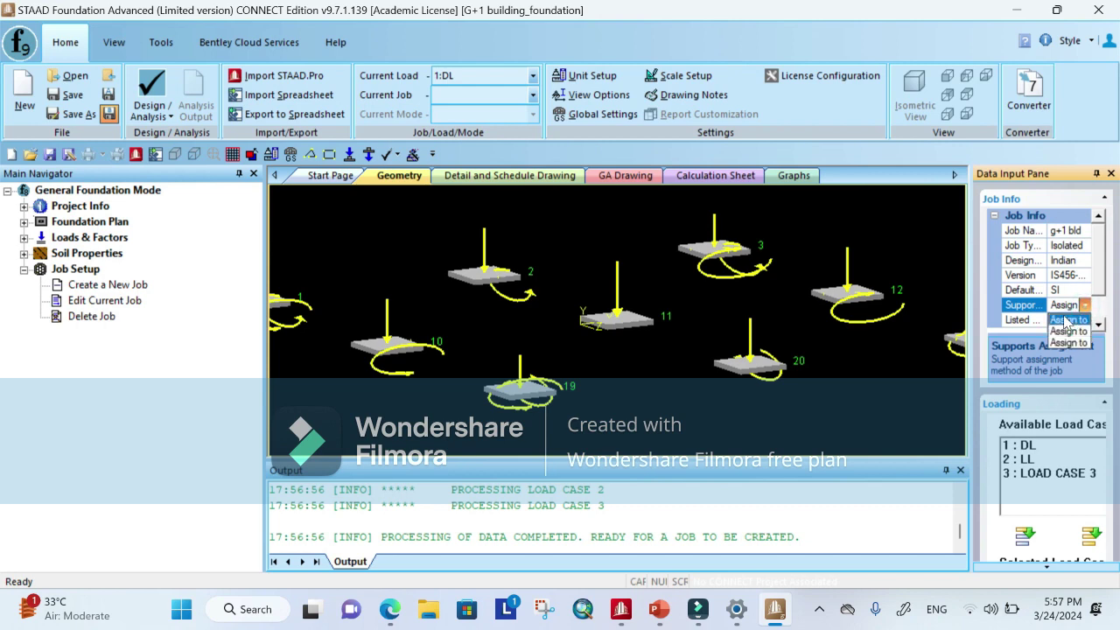
left_click(1065, 320)
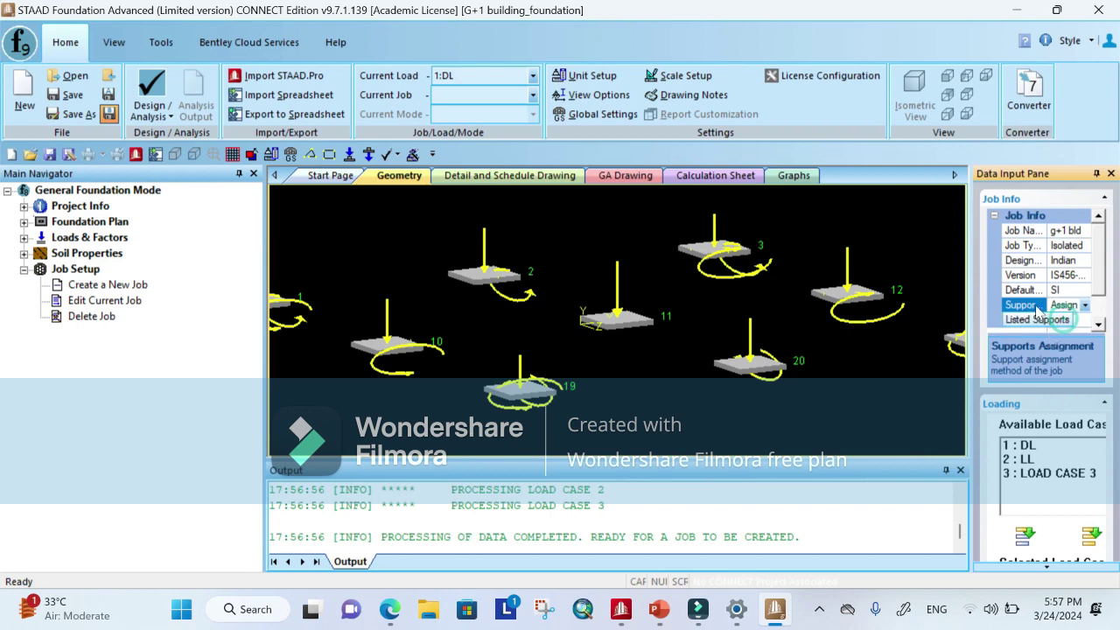
left_click(1097, 325)
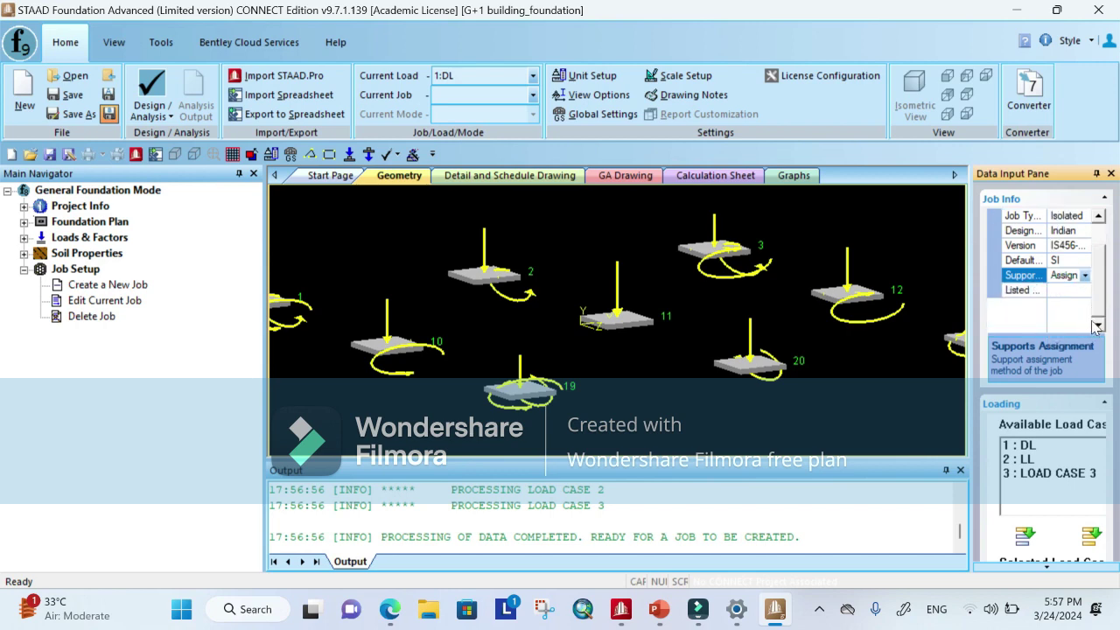
- Include the load cases DL, LL and LOAD CASE 3 in the job and create it
left_click(1088, 530)
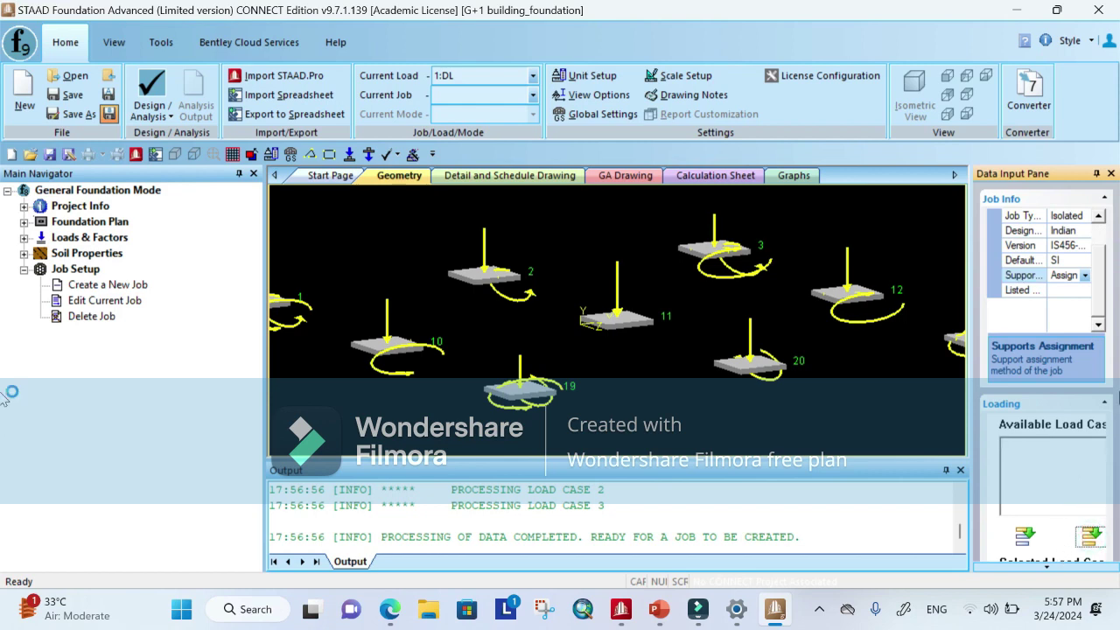
left_click(1043, 568)
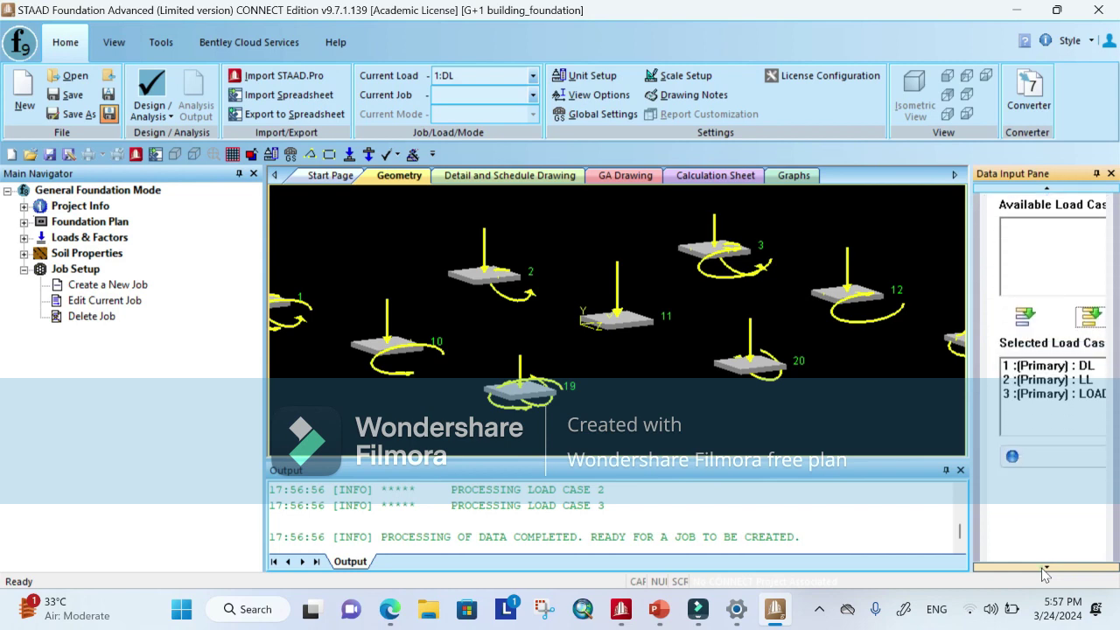
left_click(1071, 459)
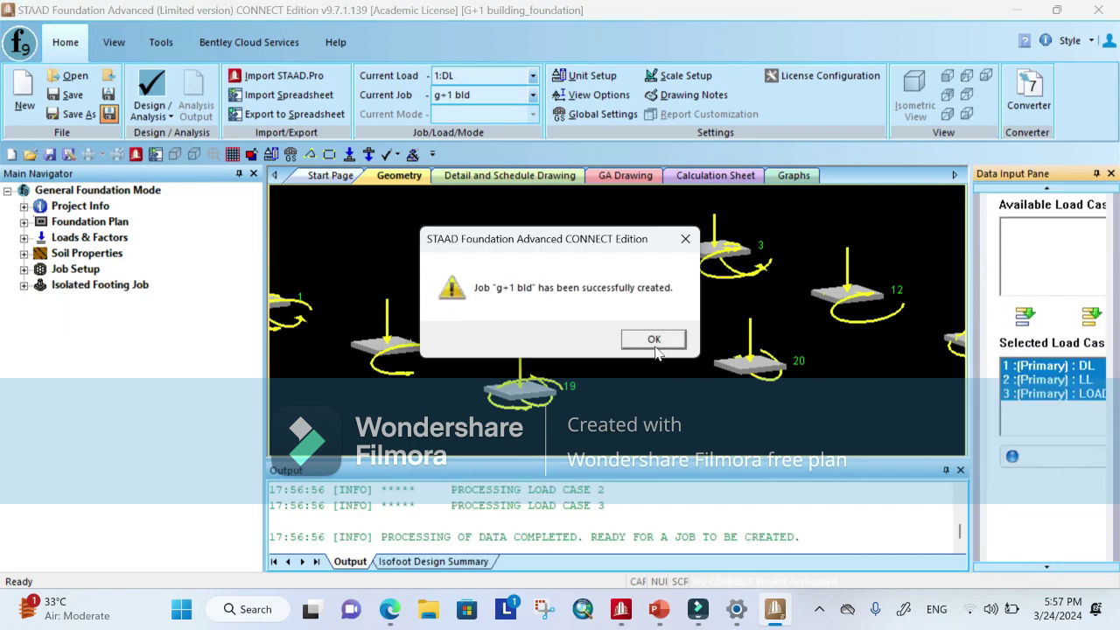
left_click(655, 339)
- Review the isolated footing job's concrete and reinforcement design parameters
left_click(24, 285)
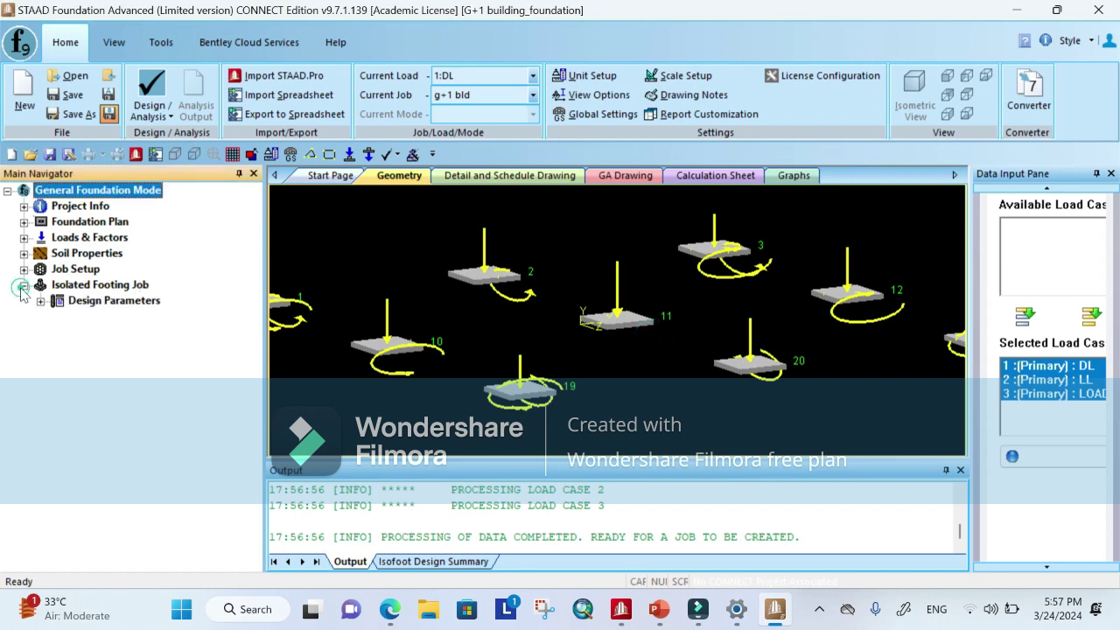
left_click(40, 300)
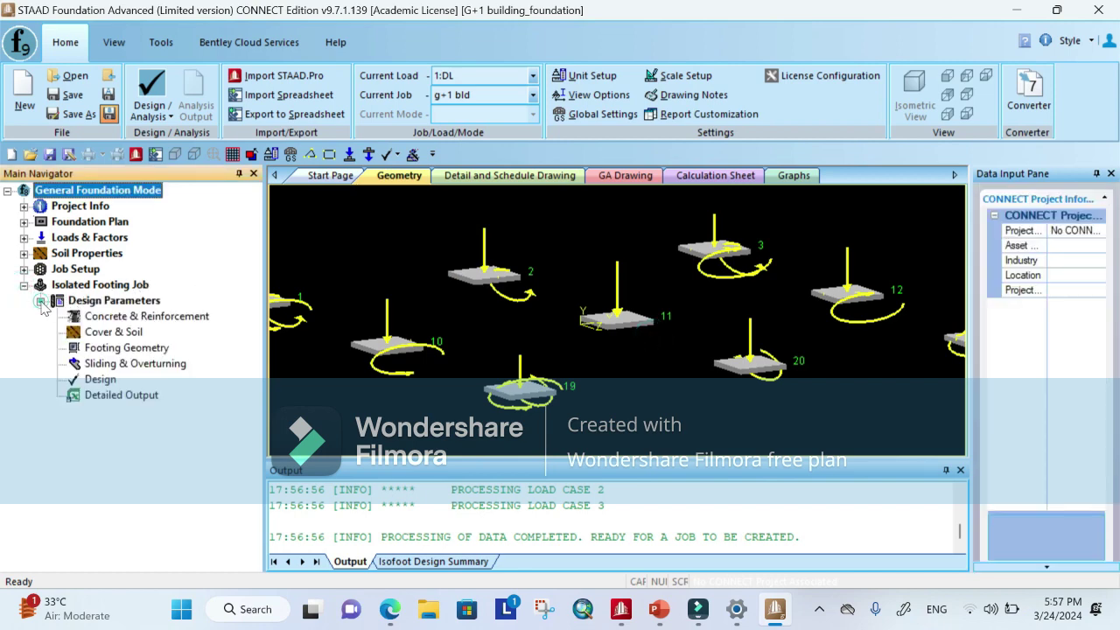
left_click(114, 318)
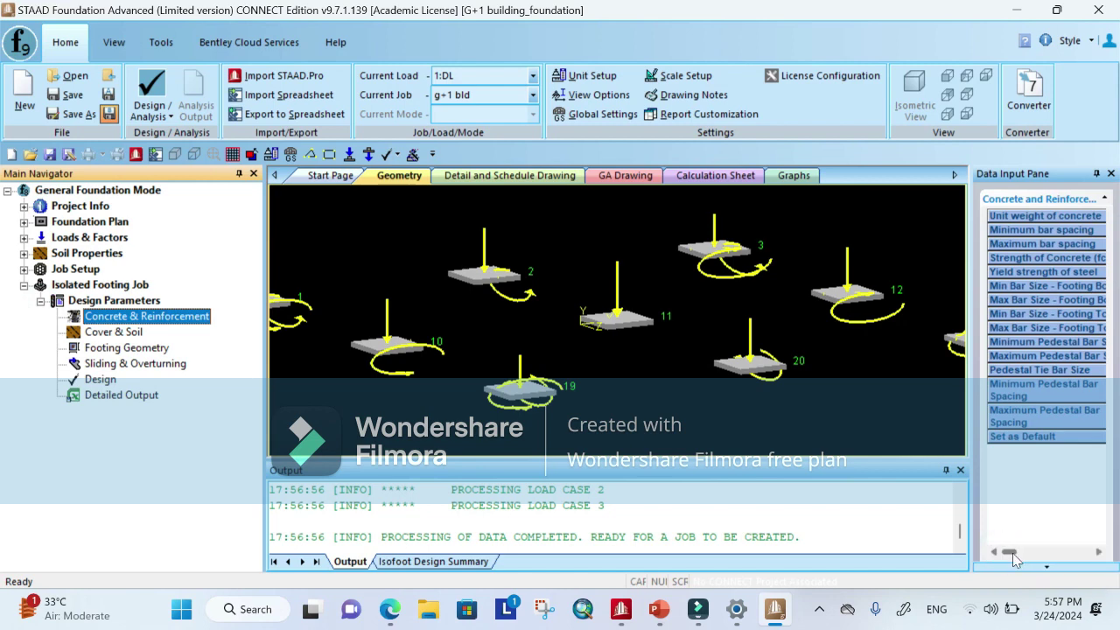
left_click(1087, 552)
left_click(1083, 473)
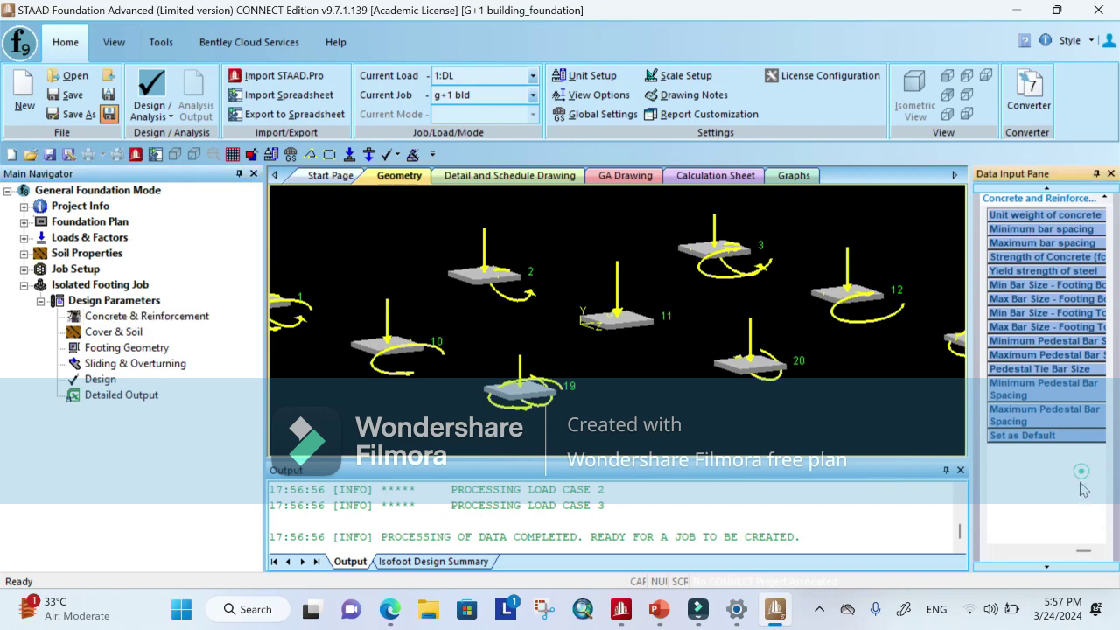
left_click(1025, 569)
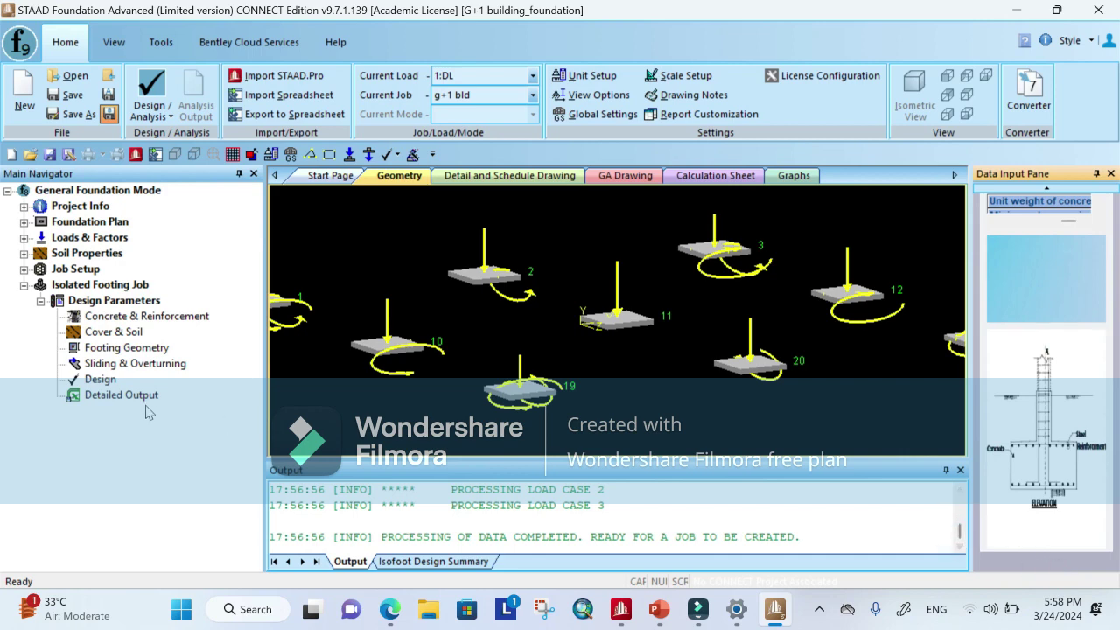
- Run the isolated footing design, saving the modified foundation data under its existing file
left_click(103, 379)
left_click(592, 347)
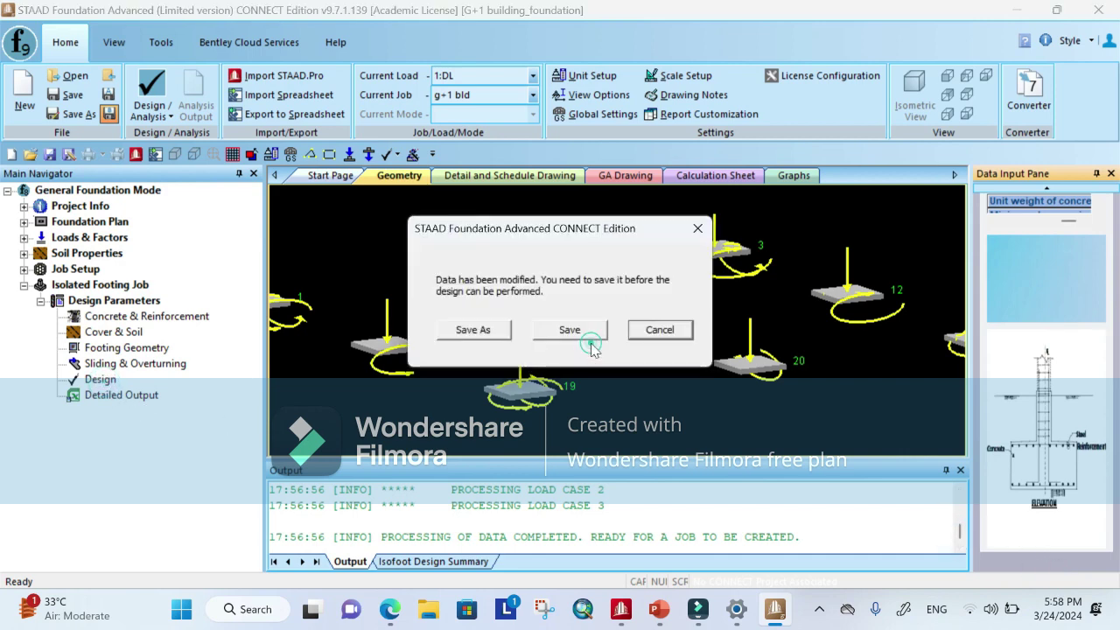
left_click(570, 330)
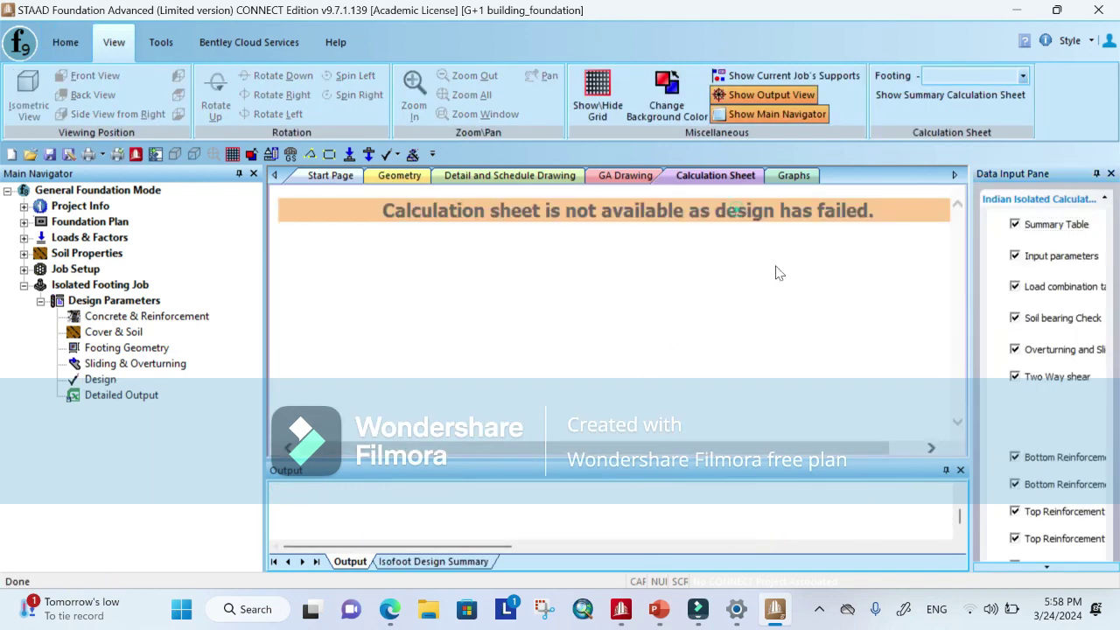
- Read the full reinforcement spacing error in the footing design output
scroll(854, 449, "right", 2)
left_click_drag(794, 454, 843, 456)
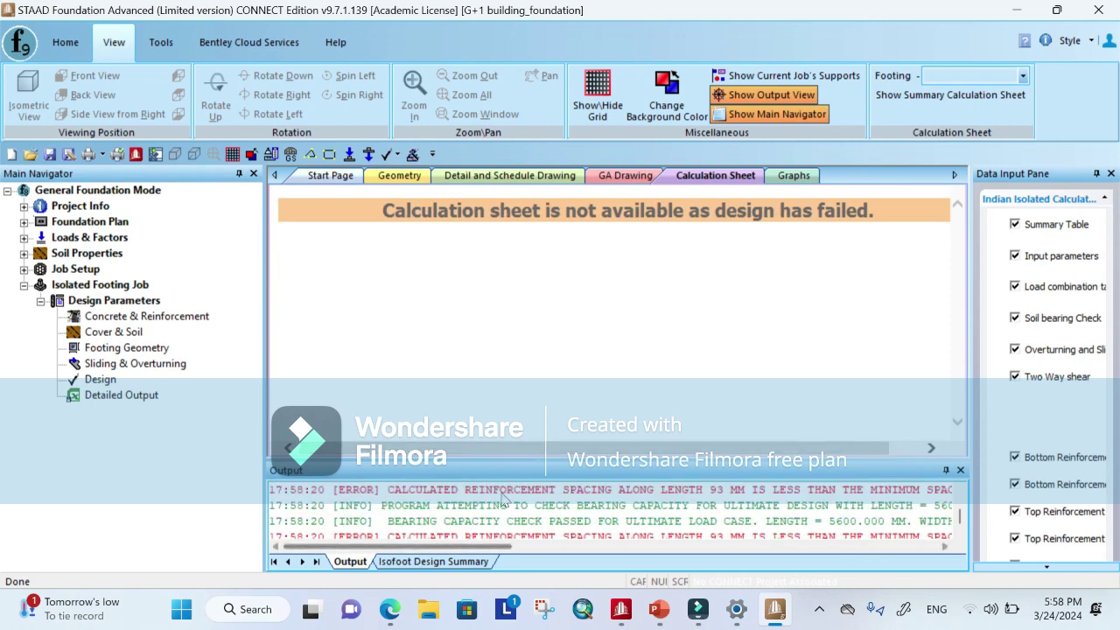
left_click(531, 491)
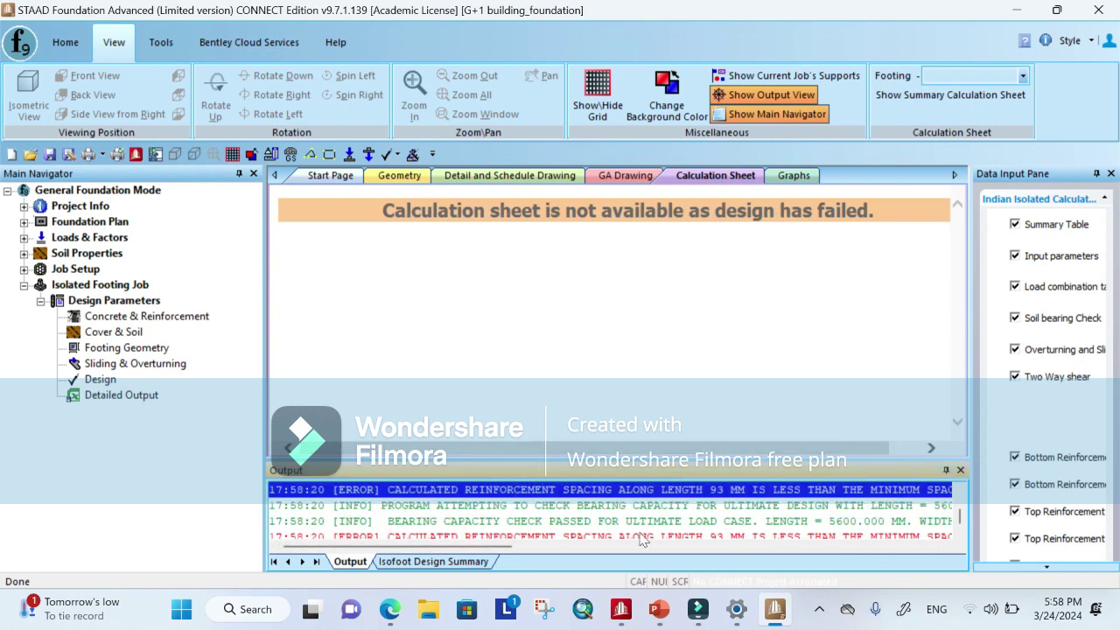
left_click(601, 547)
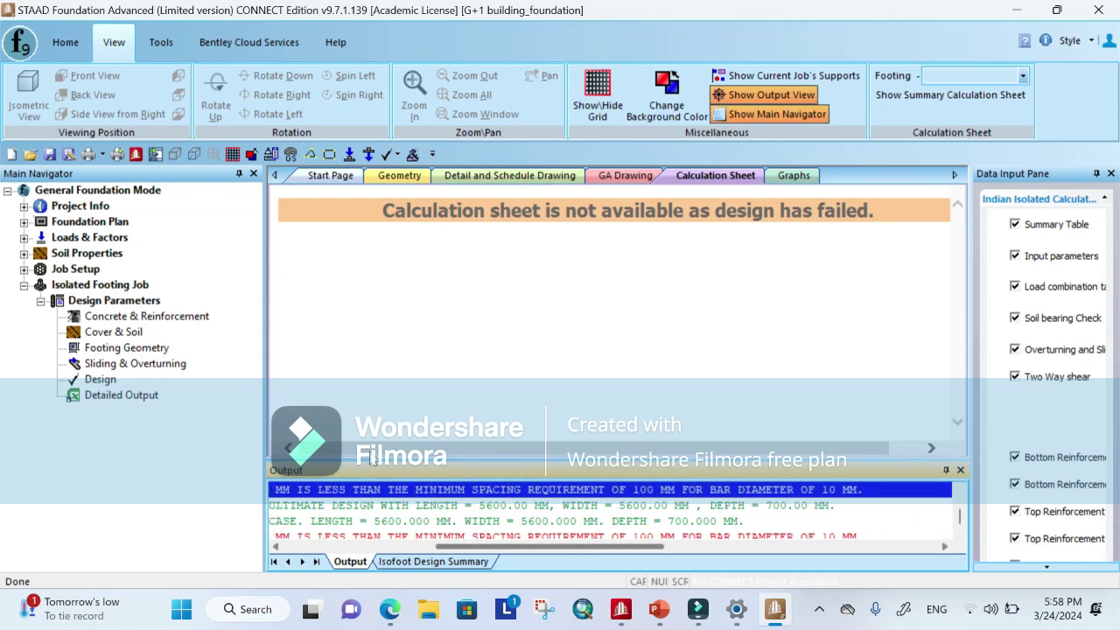
- Set the minimum bar spacing to 90 mm in the isolated footing job's concrete and reinforcement parameters
left_click(153, 321)
left_click(154, 321)
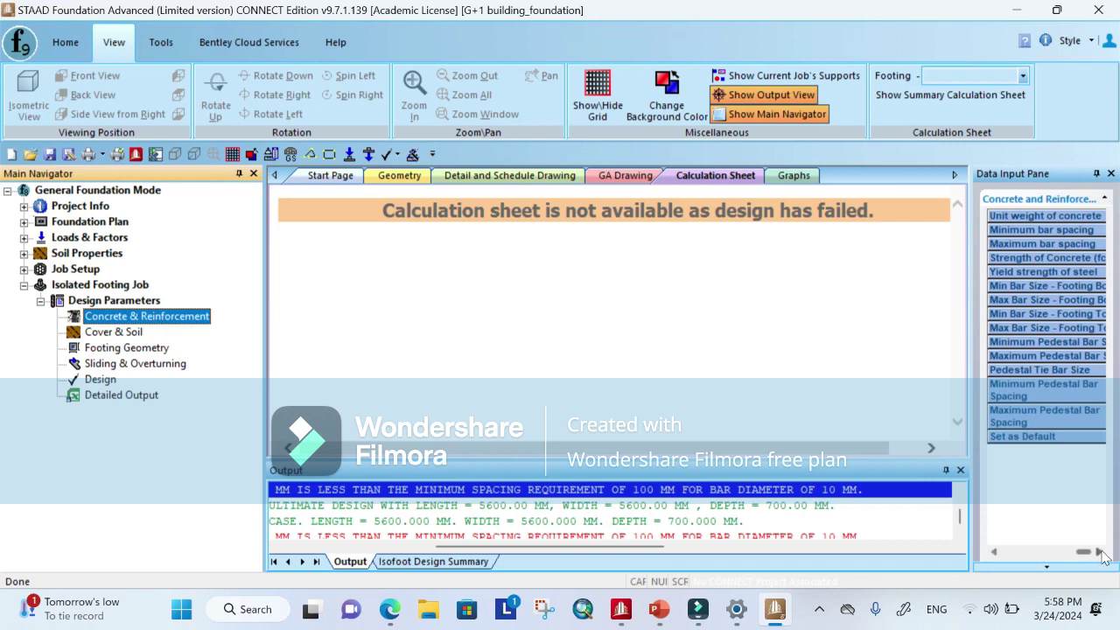
left_click(1026, 566)
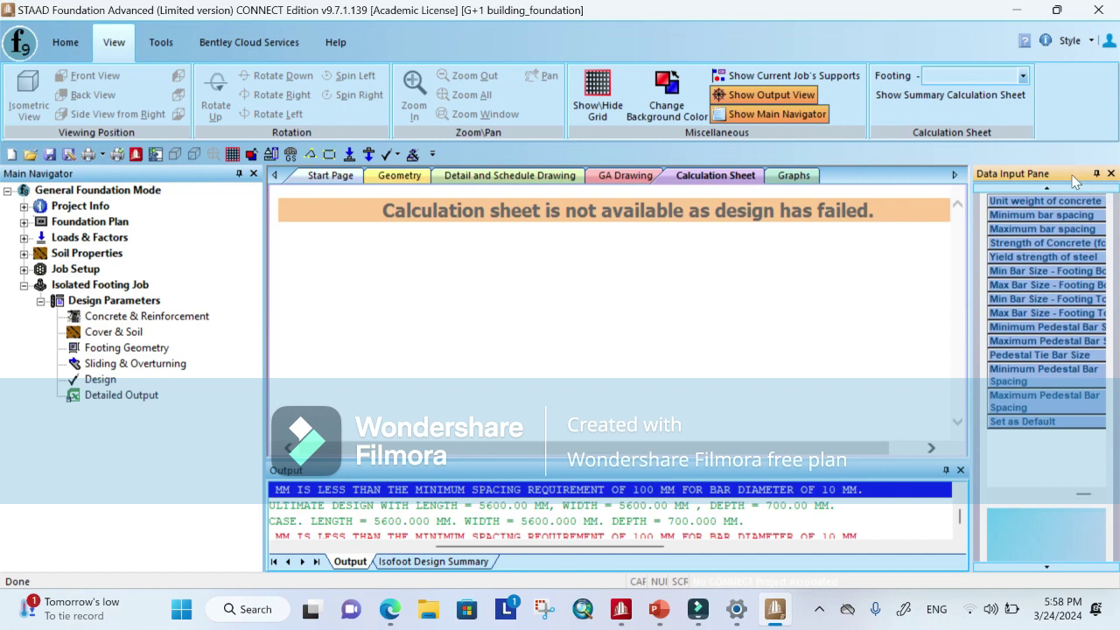
double_click(1073, 175)
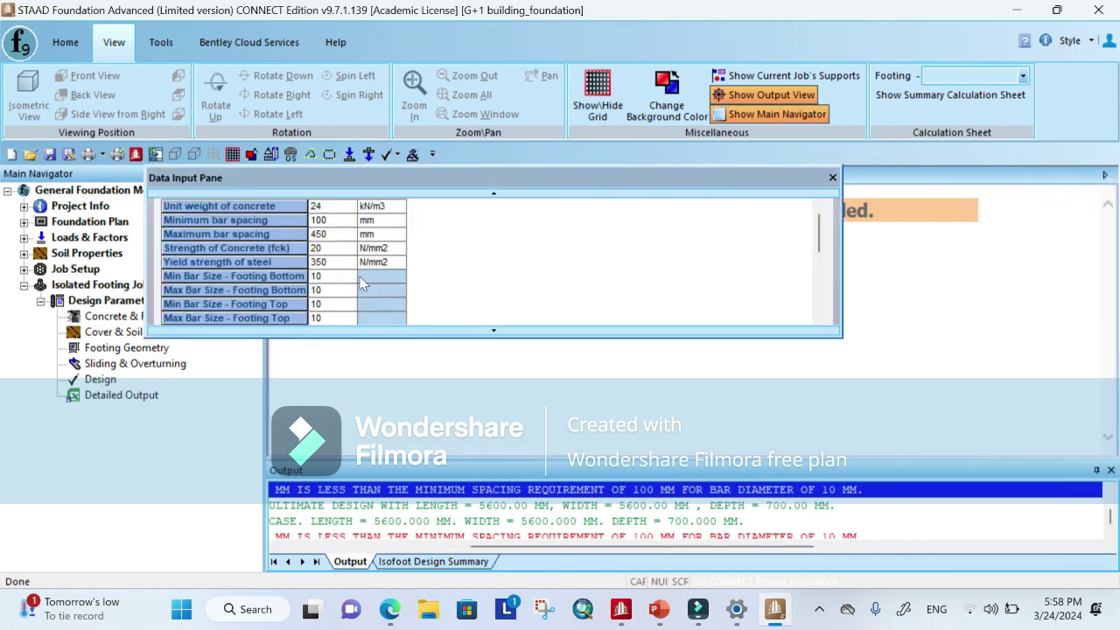
left_click(356, 225)
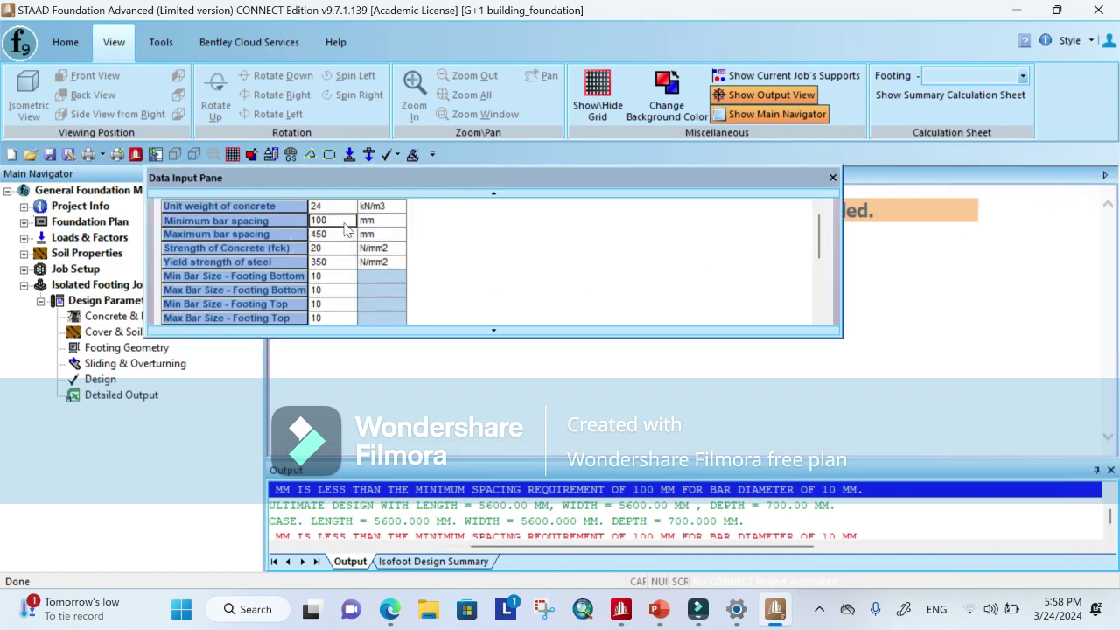
left_click(342, 223)
left_click_drag(687, 547, 512, 544)
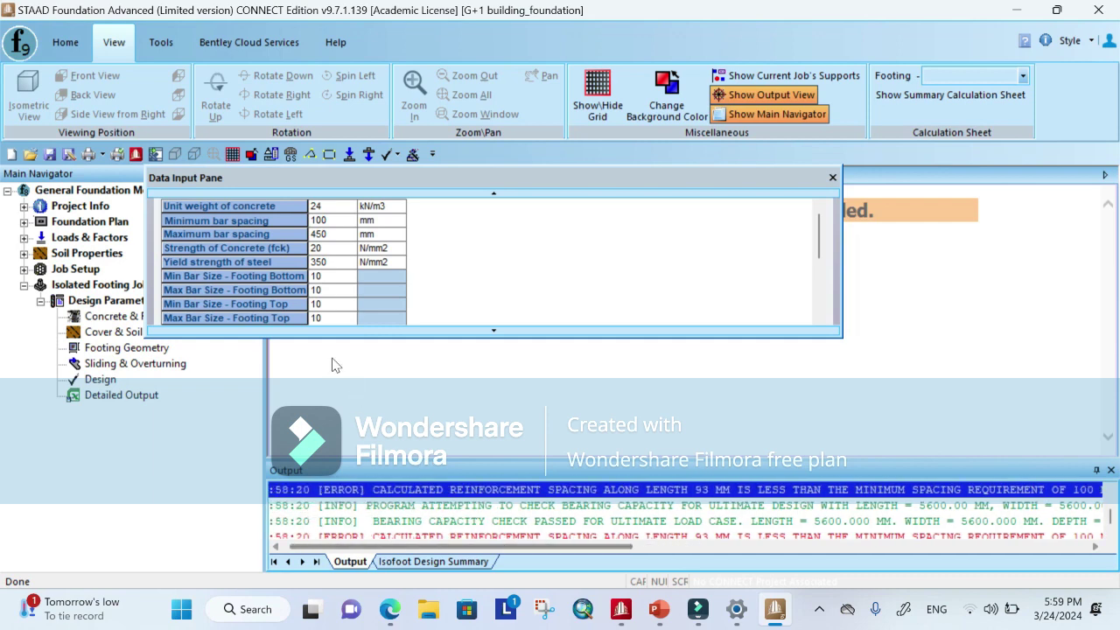
left_click(335, 223)
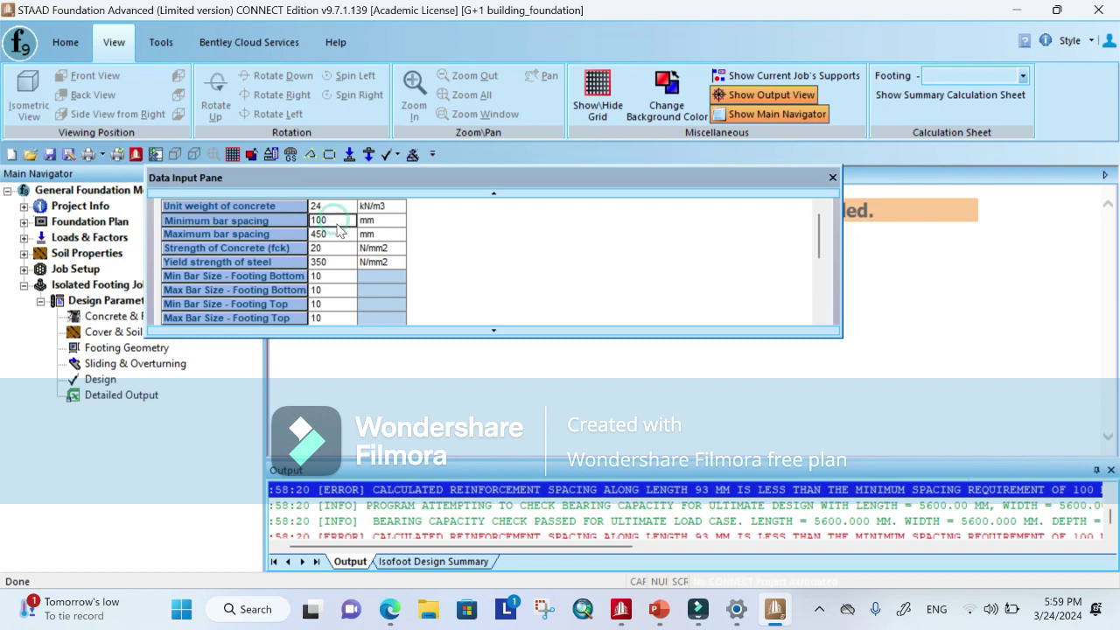
type("90")
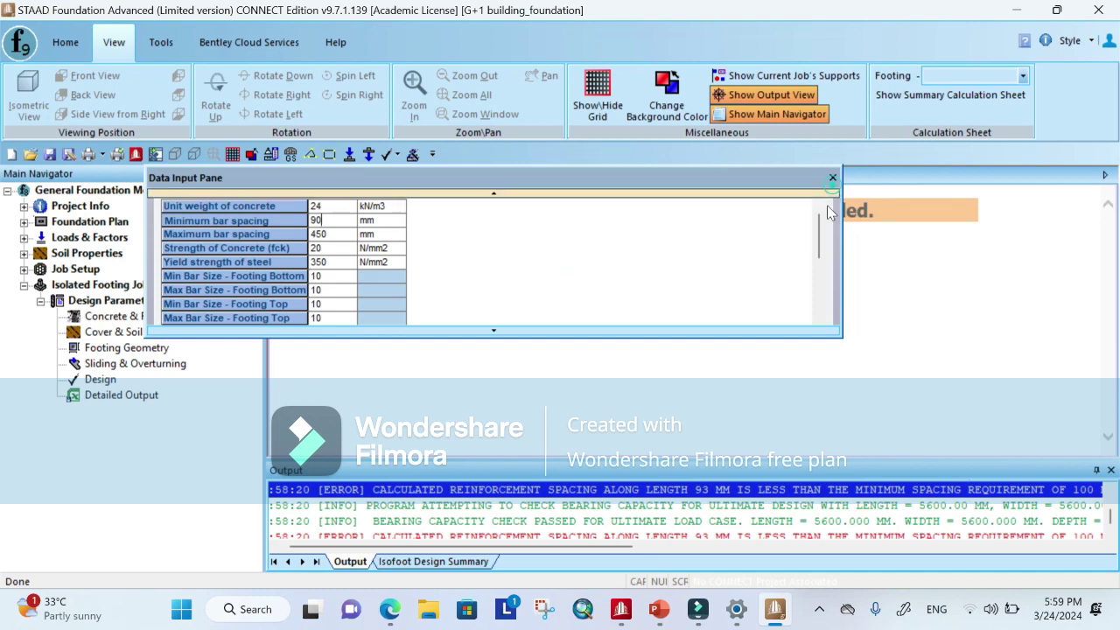
left_click(833, 179)
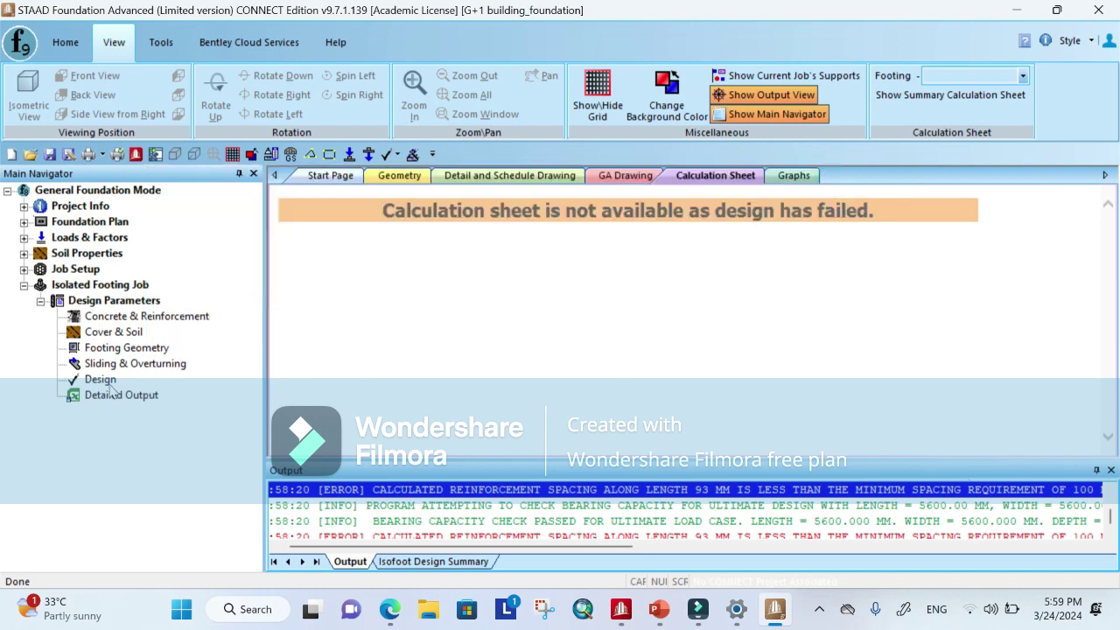
- Rerun the isolated footing design, saving the modified data under its existing file
left_click(103, 380)
left_click(502, 342)
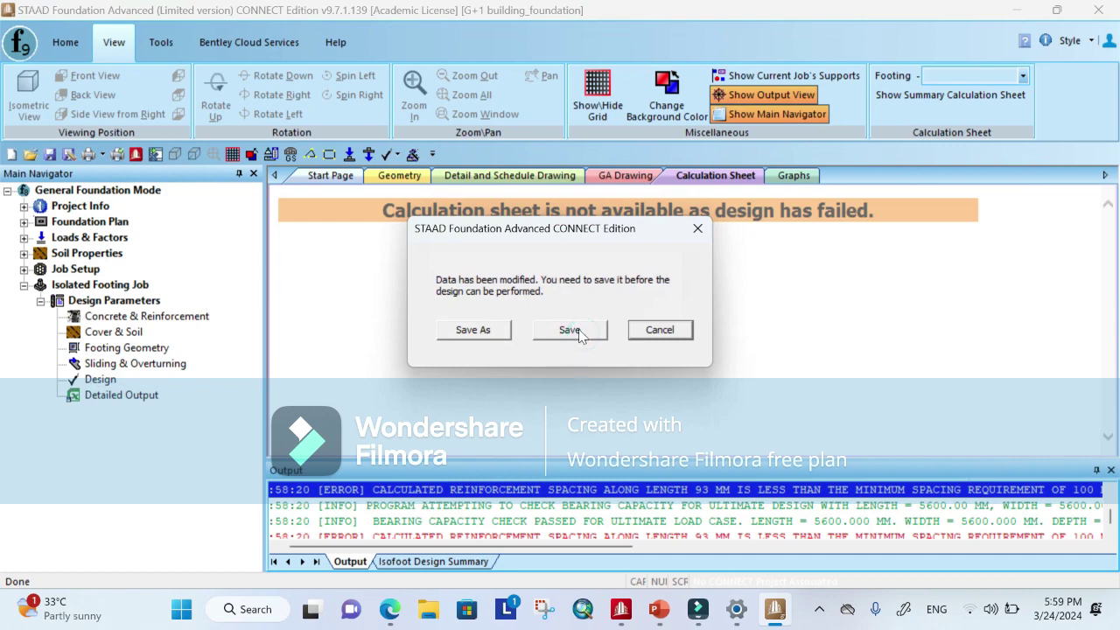
left_click(571, 331)
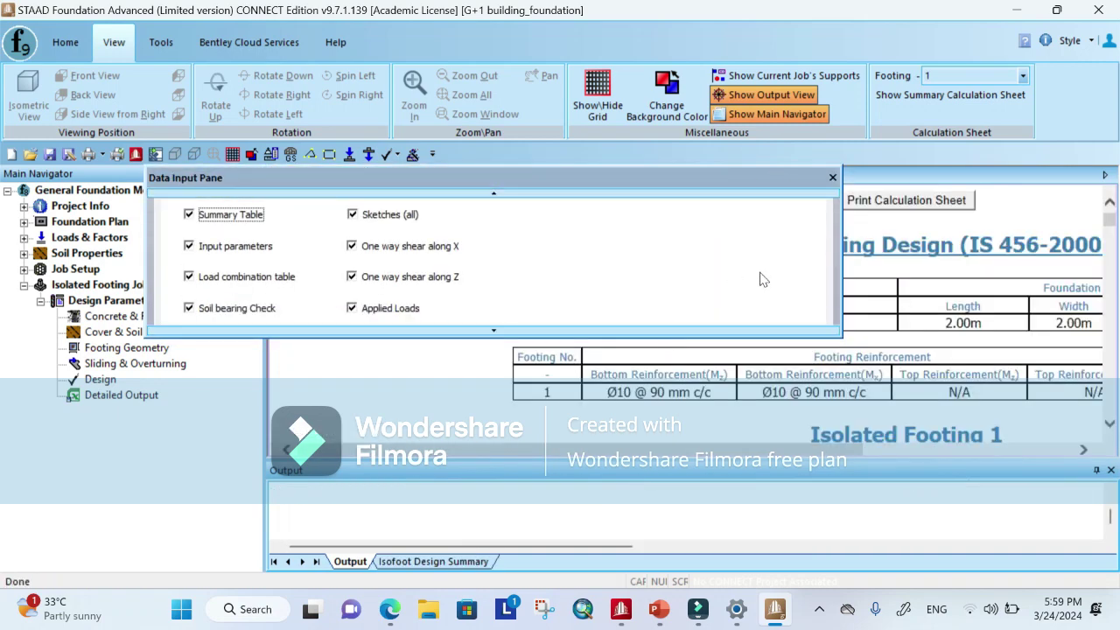
left_click(833, 177)
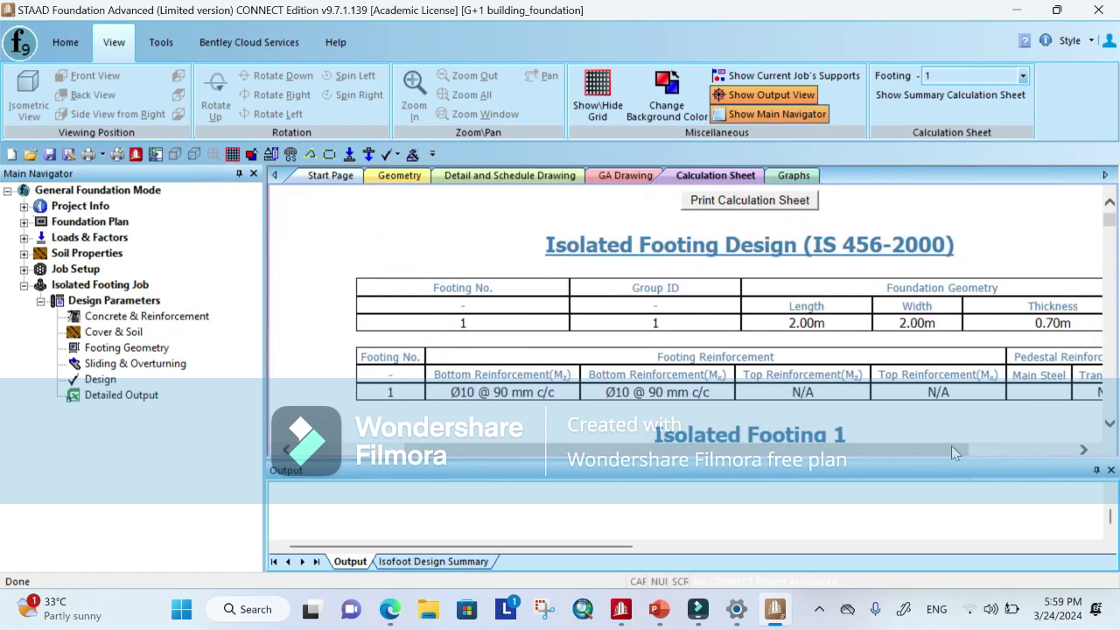
- Look through the footing design's geometry, detail drawing, general arrangement drawing, calculation sheet and graphs
left_click(333, 177)
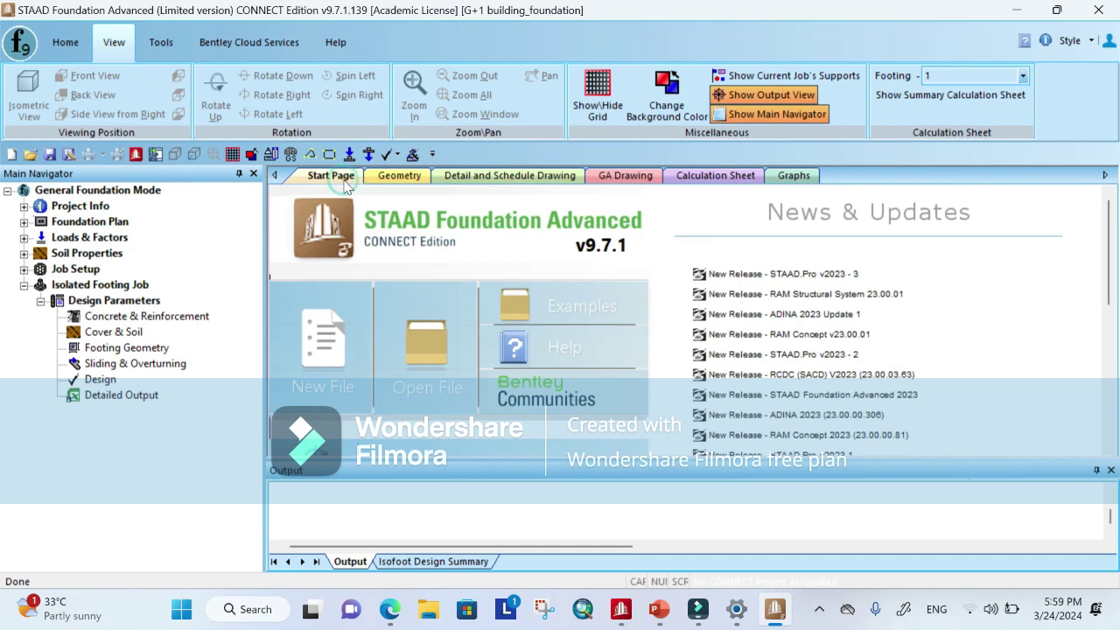
left_click(393, 180)
left_click(460, 177)
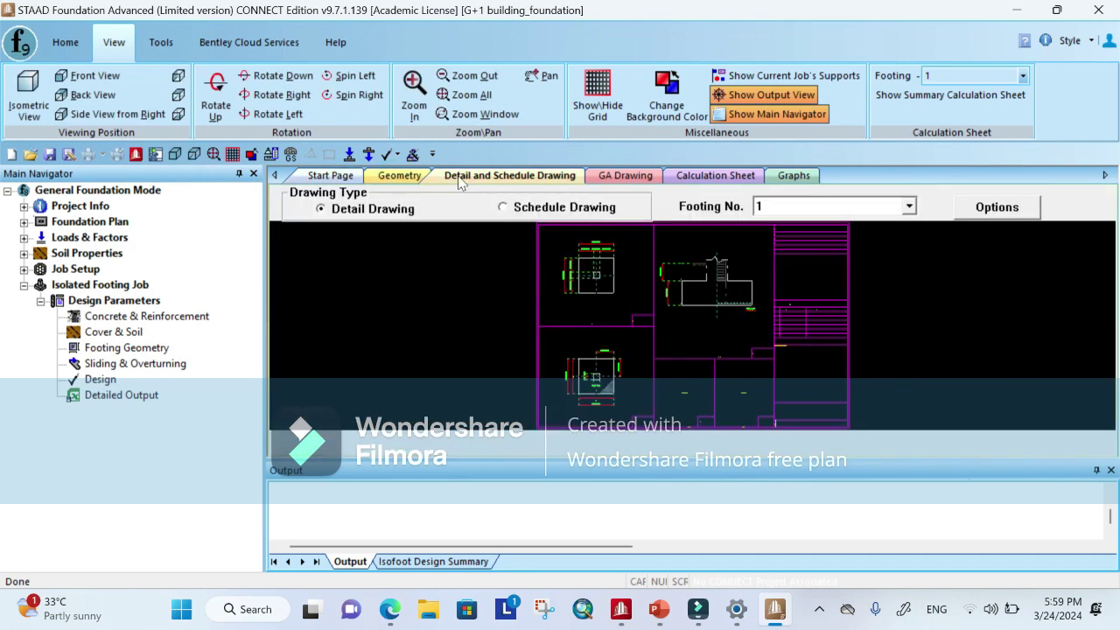
left_click(832, 178)
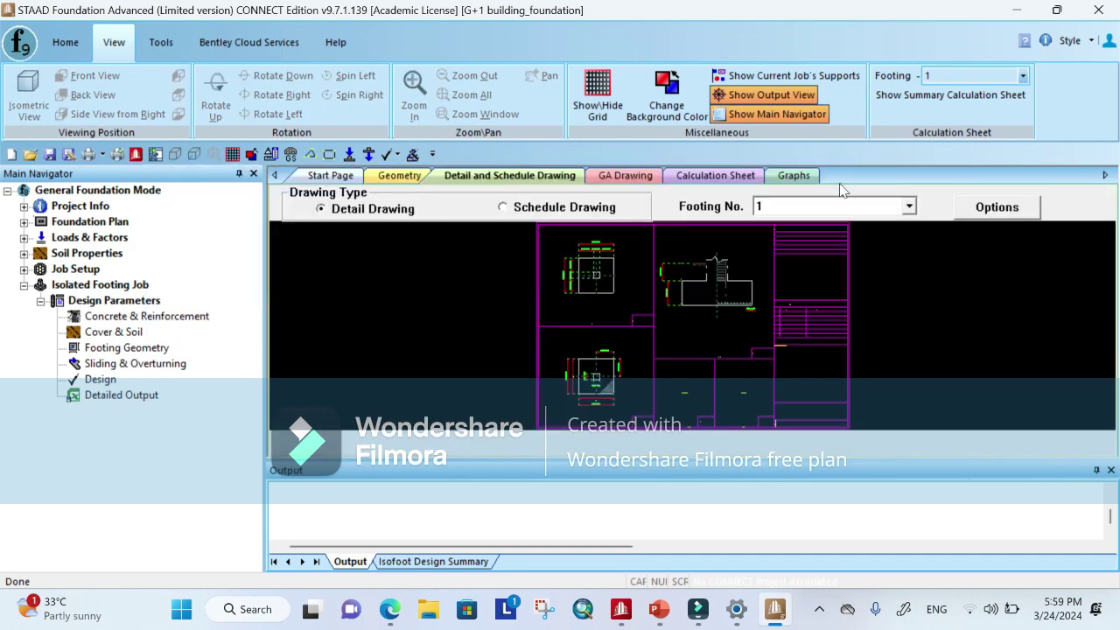
left_click(634, 178)
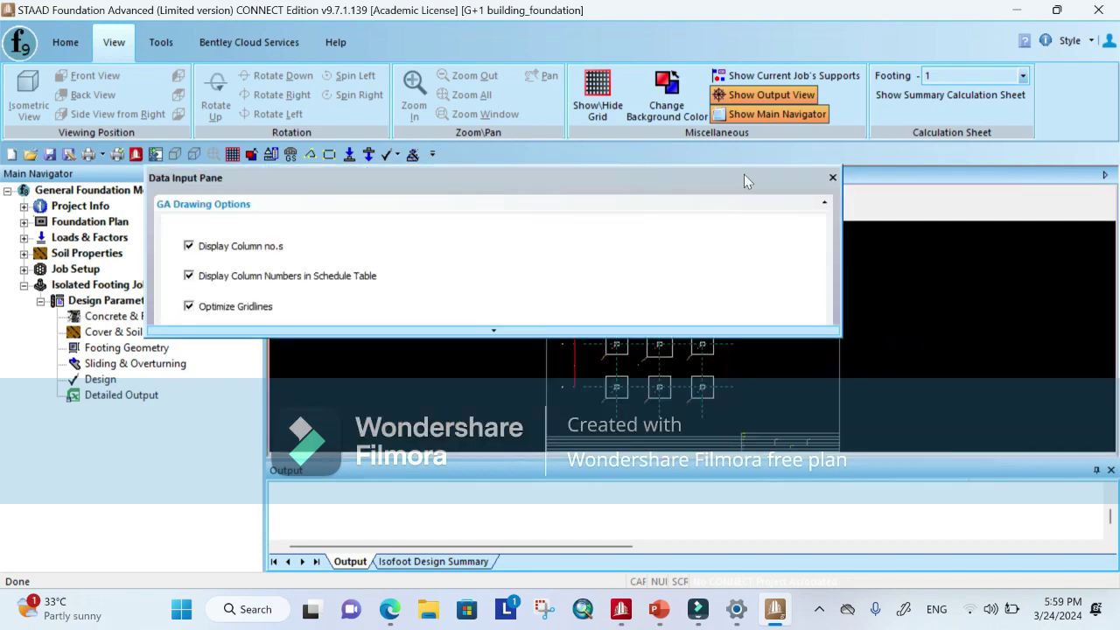
left_click(833, 178)
left_click(741, 181)
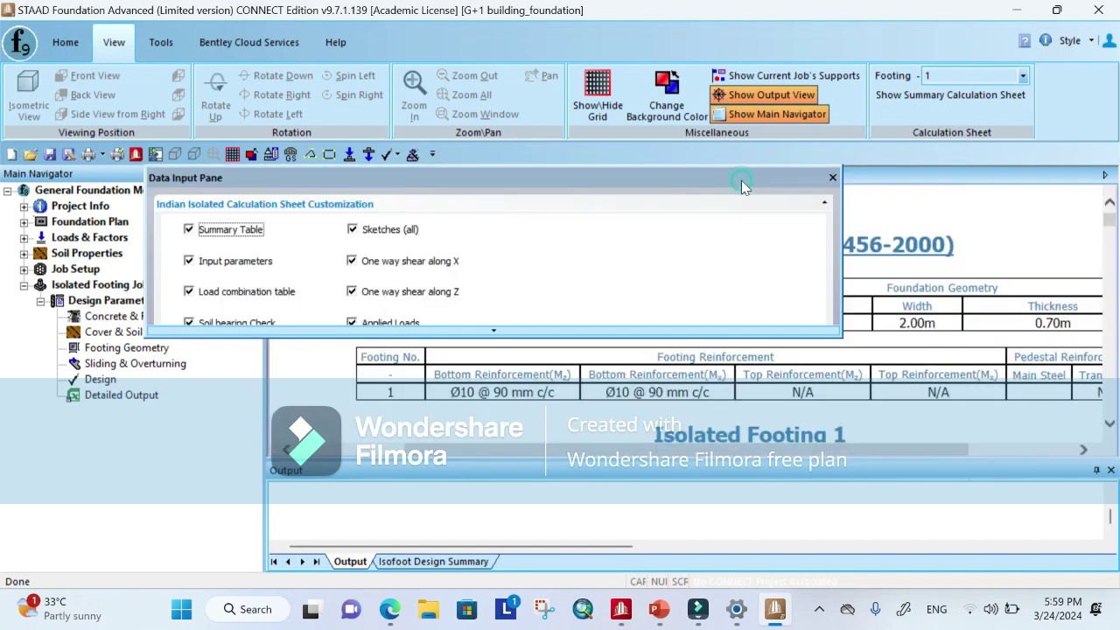
left_click(832, 178)
left_click(794, 176)
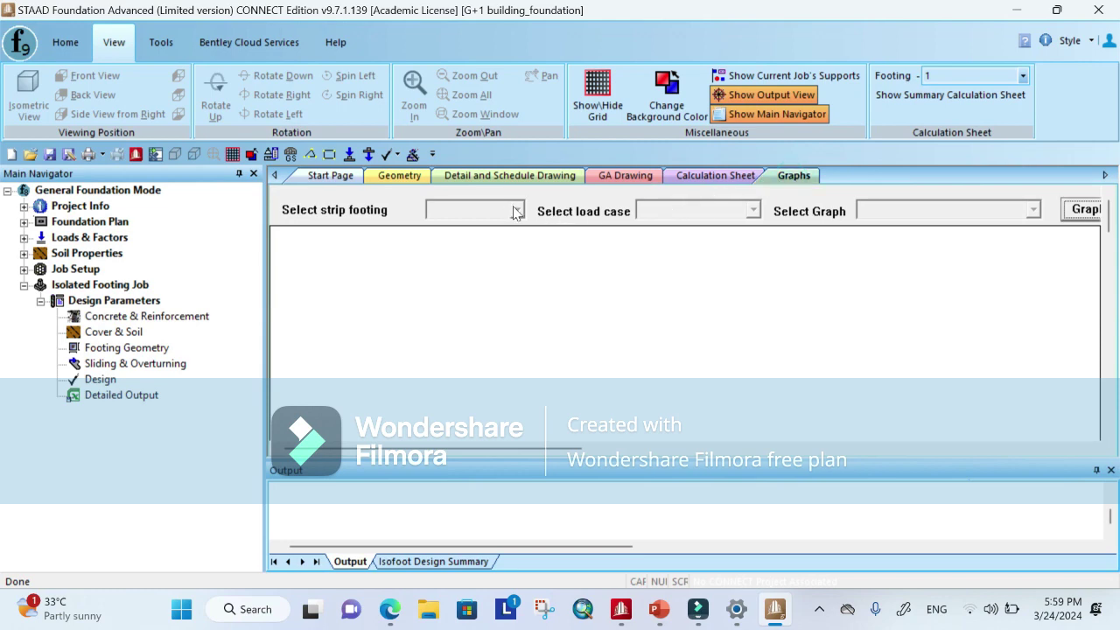
- Examine the footing layout and schedule table in the general arrangement drawing
left_click(625, 175)
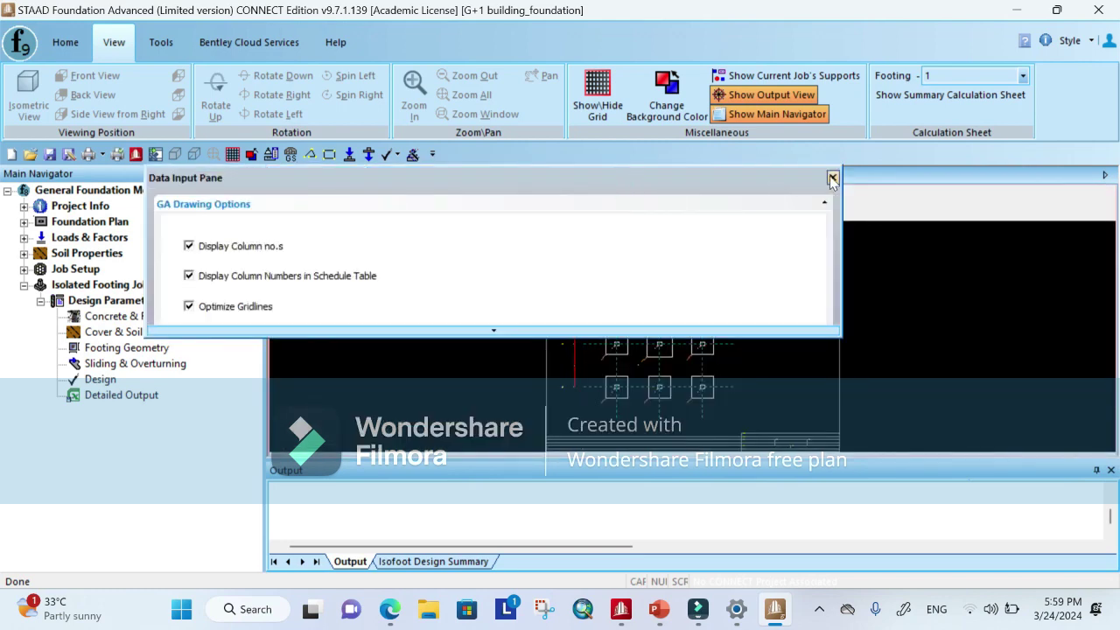
left_click(832, 177)
scroll(781, 340, "down", 1)
scroll(764, 340, "up", 2)
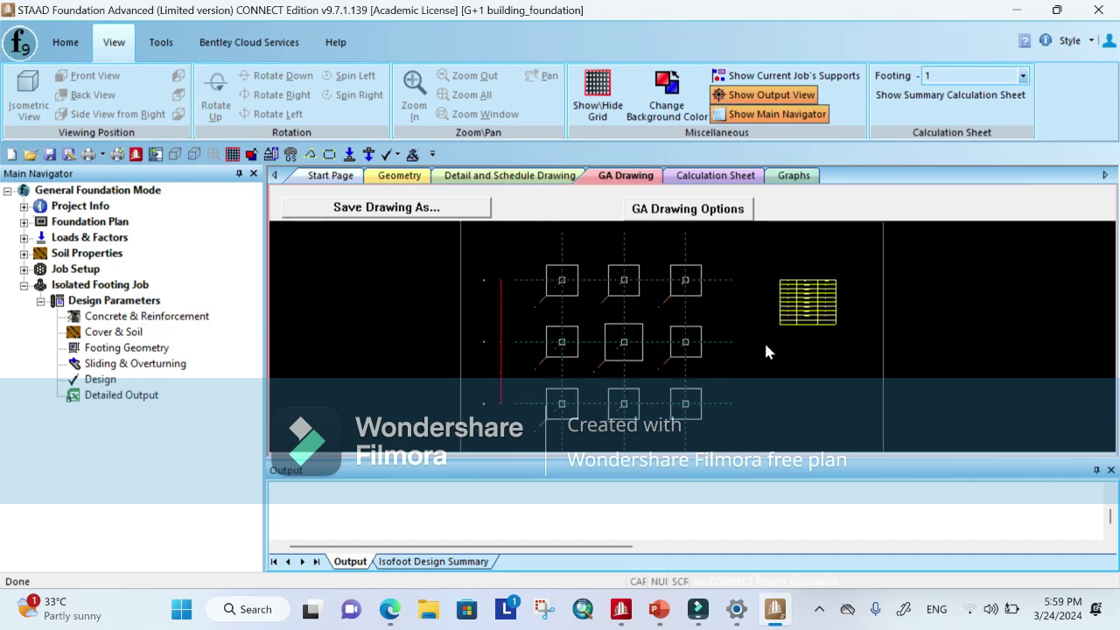
scroll(764, 347, "down", 1)
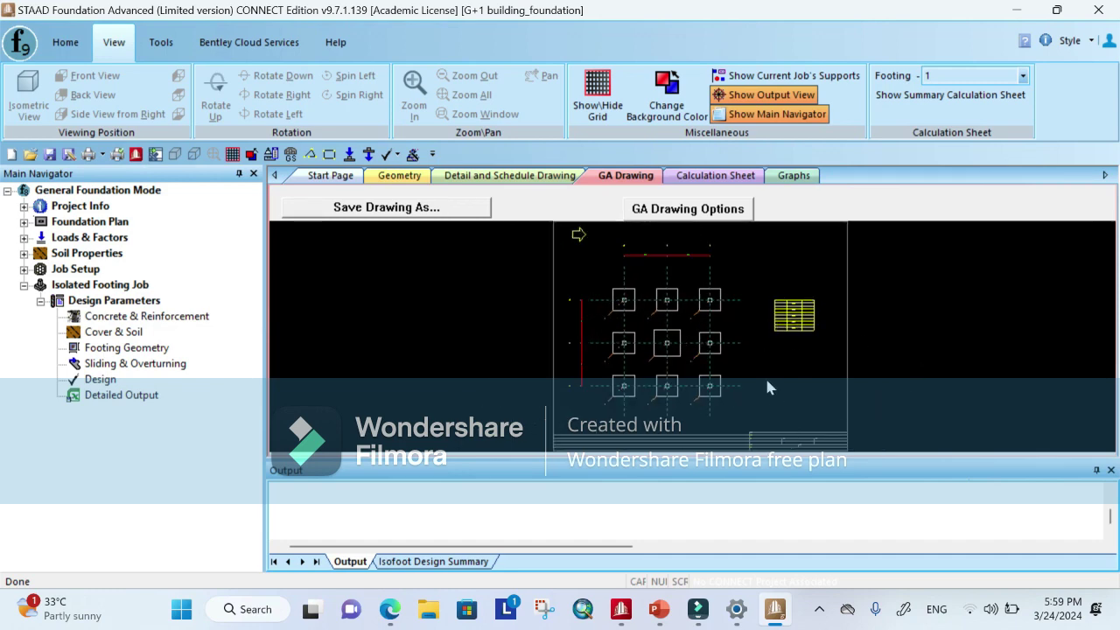
scroll(755, 358, "up", 3)
scroll(755, 359, "down", 1)
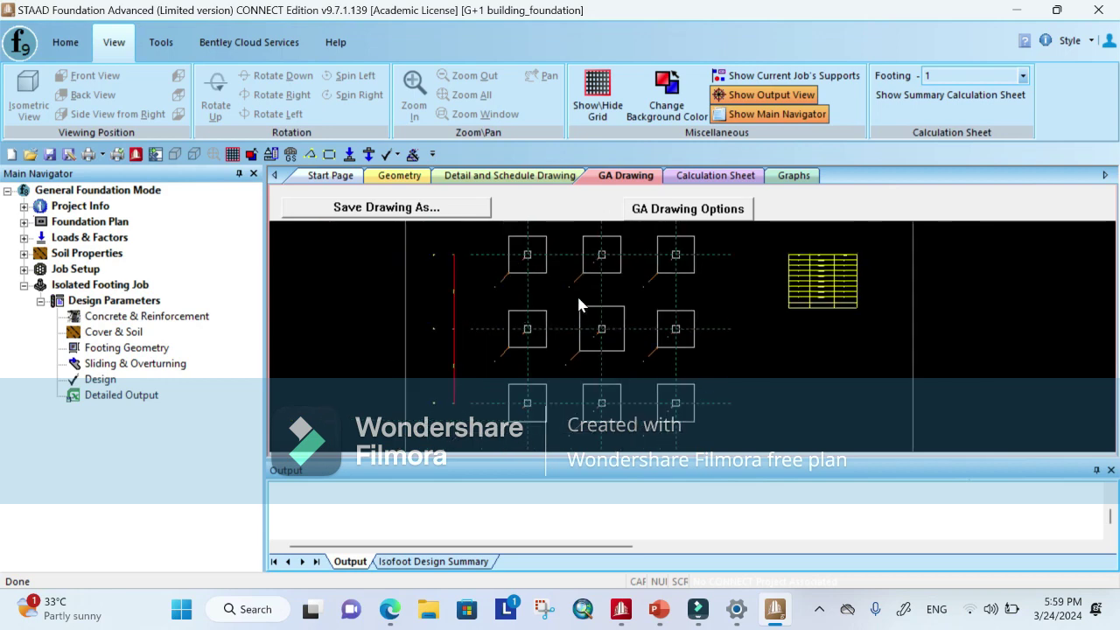
- Read footing 1's calculation sheet from the elevation and plan sketches through the design parameters to the applied column loads
left_click(784, 173)
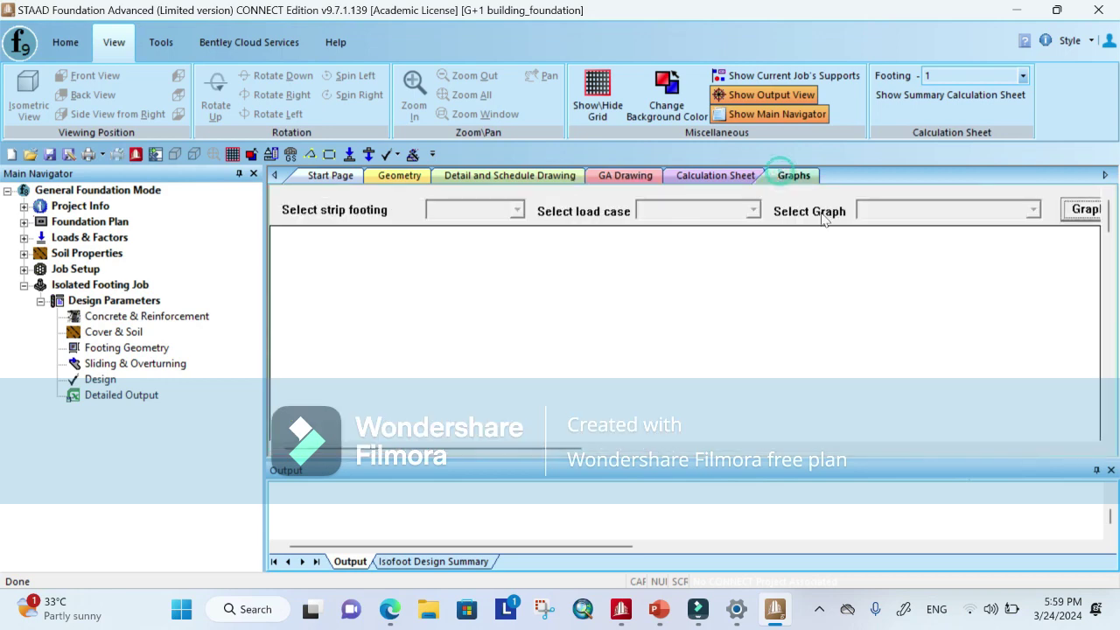
left_click(727, 177)
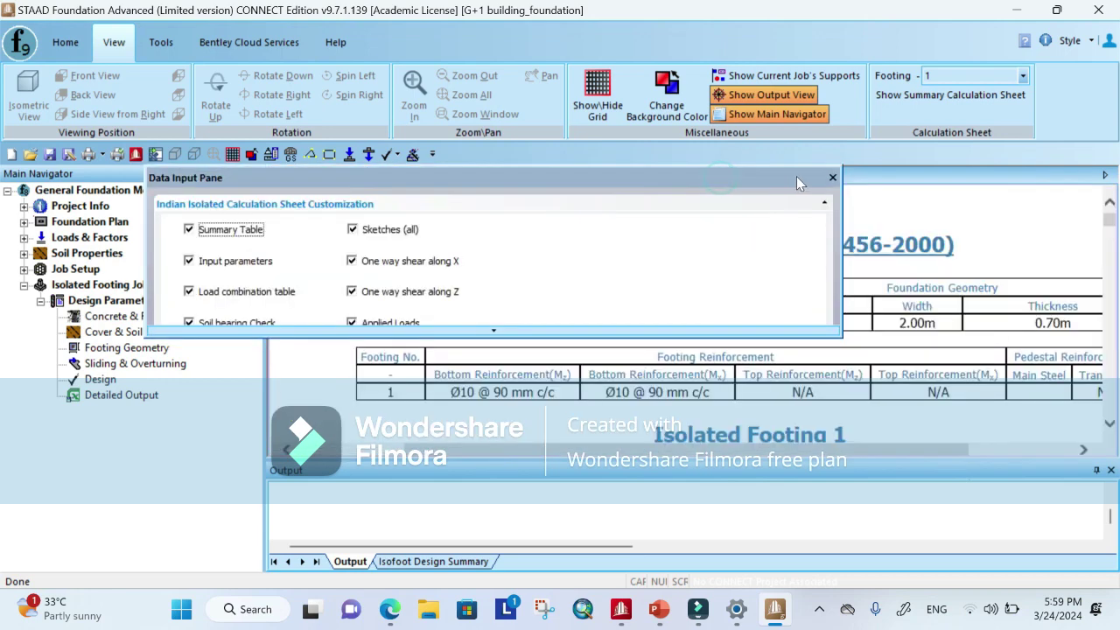
left_click(832, 178)
scroll(918, 385, "down", 10)
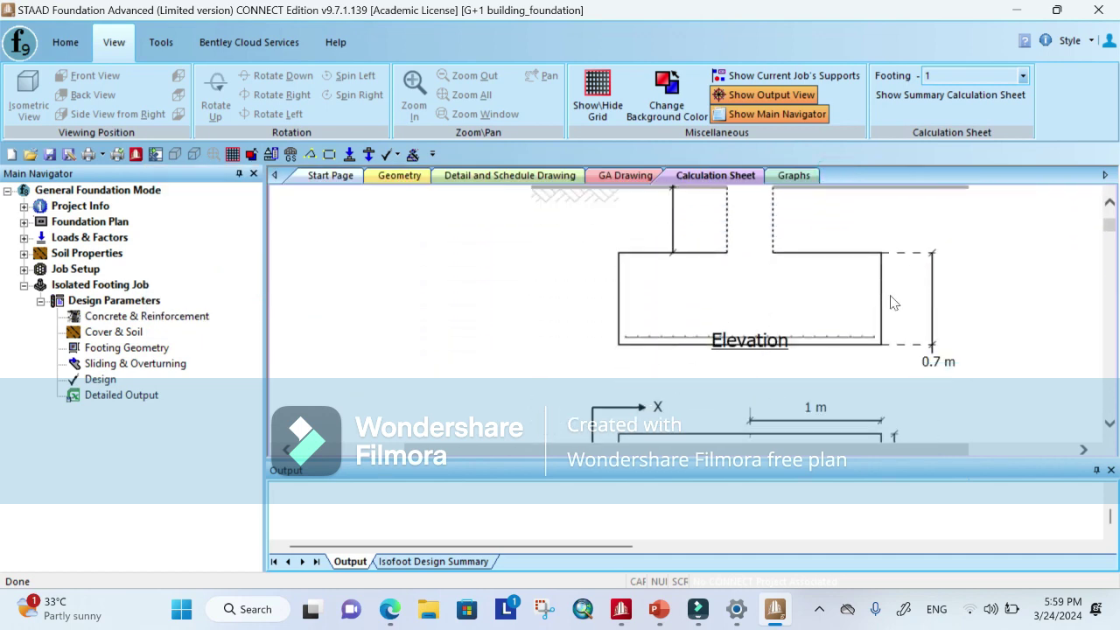
scroll(875, 307, "down", 10)
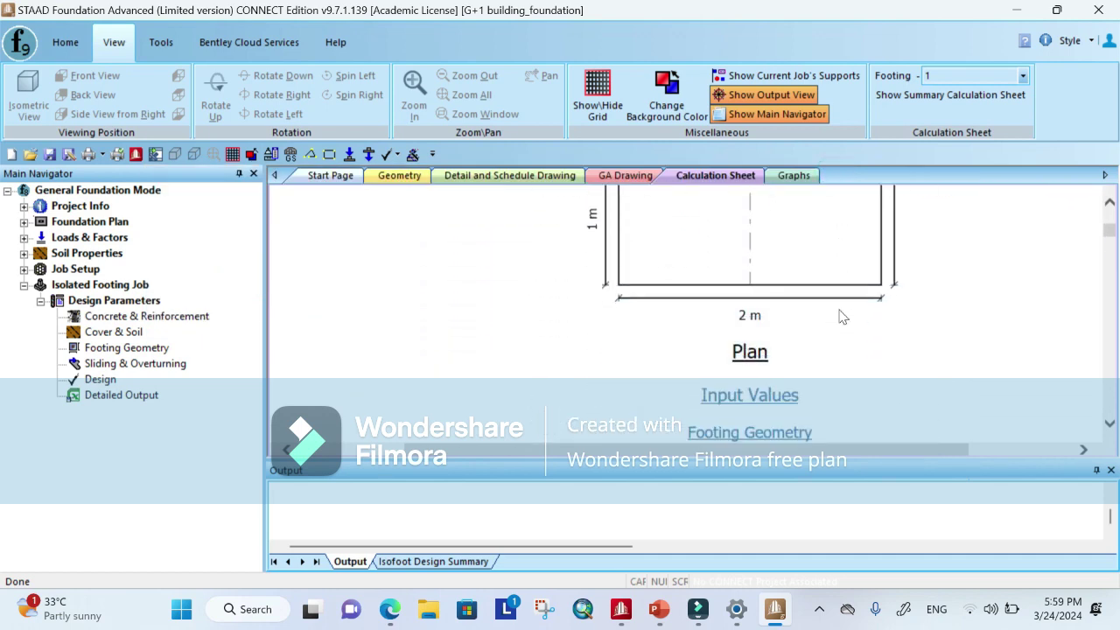
scroll(840, 316, "down", 10)
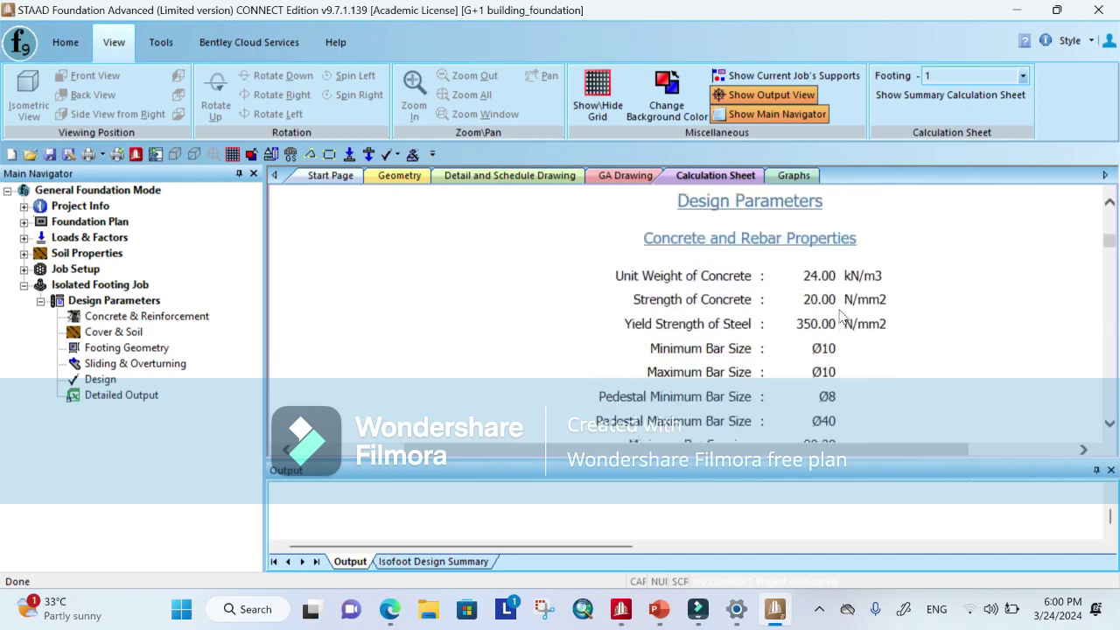
scroll(841, 317, "down", 10)
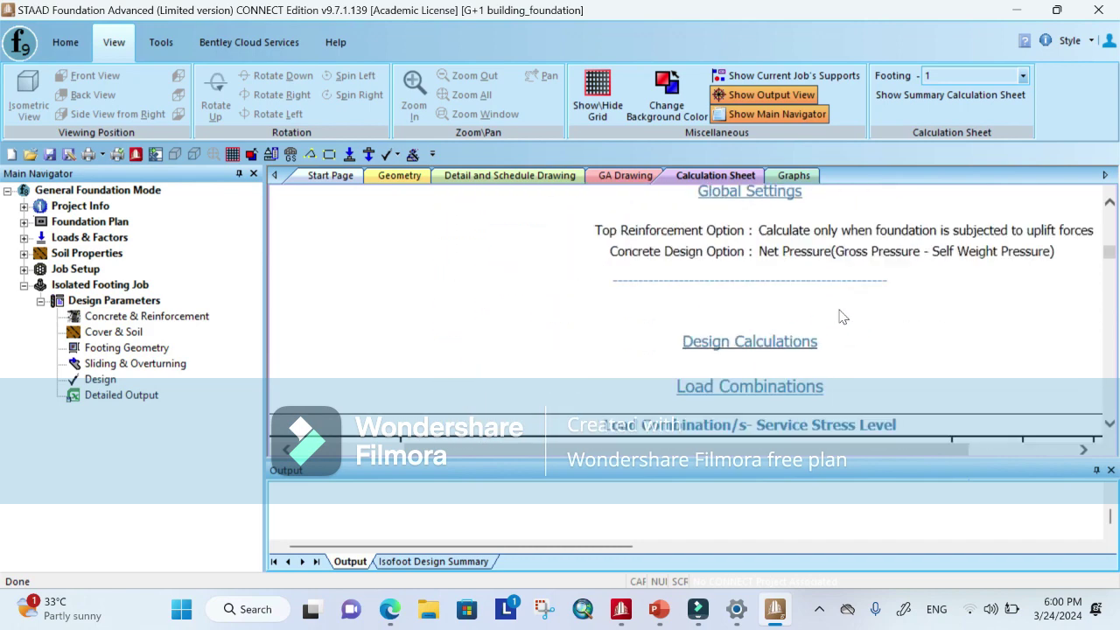
scroll(840, 317, "down", 8)
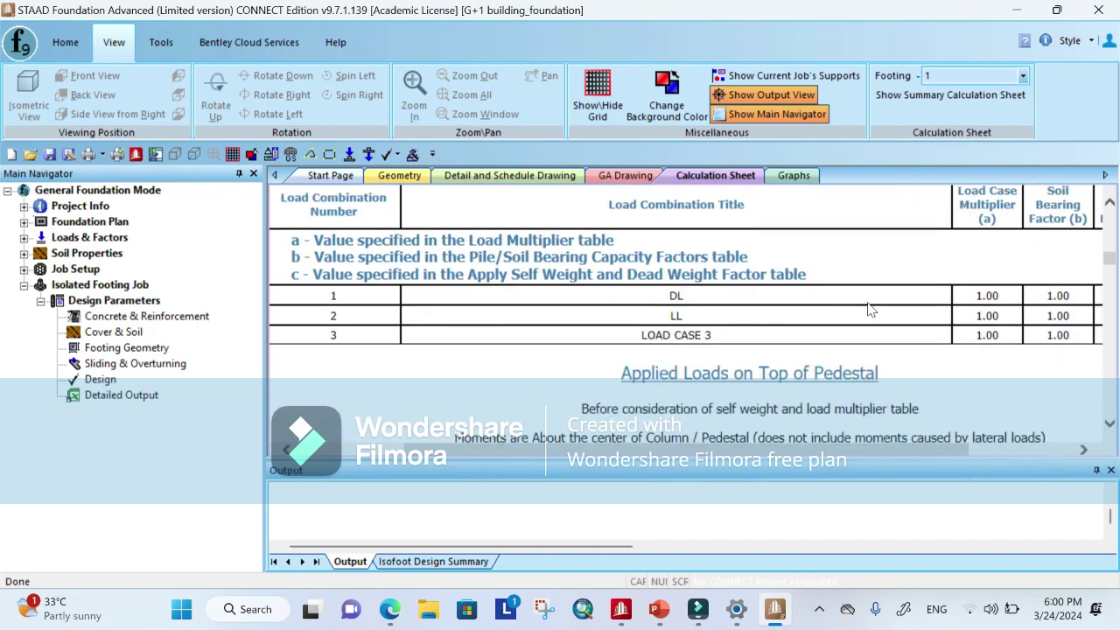
scroll(868, 303, "down", 3)
- Close STAAD Foundation Advanced without saving the changes, returning to the G+1 building model in STAAD.Pro
left_click(1109, 7)
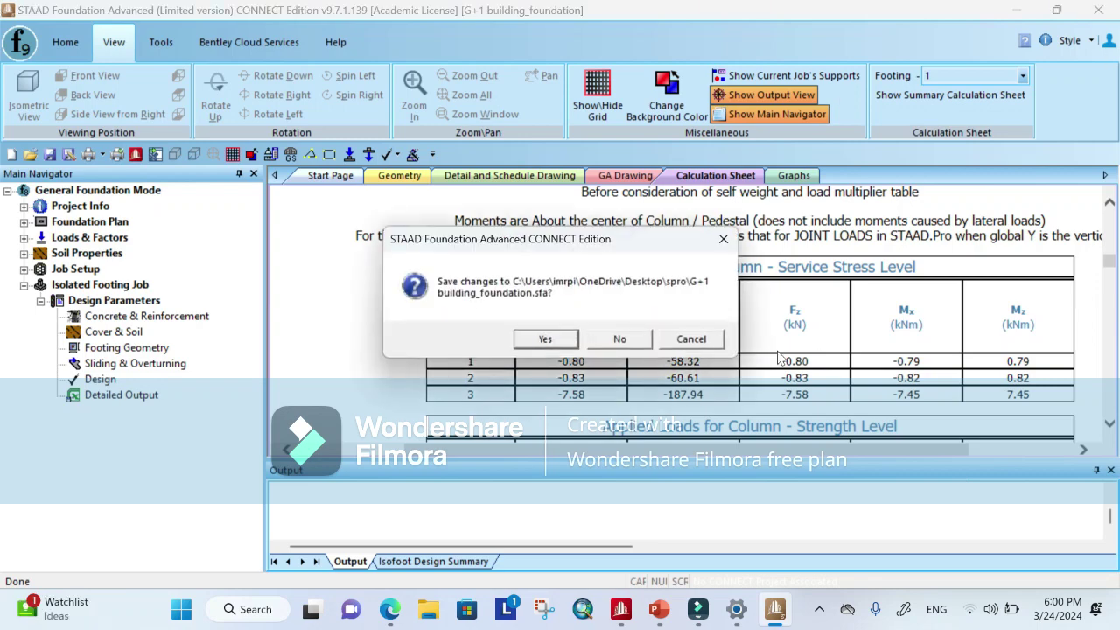
left_click(619, 341)
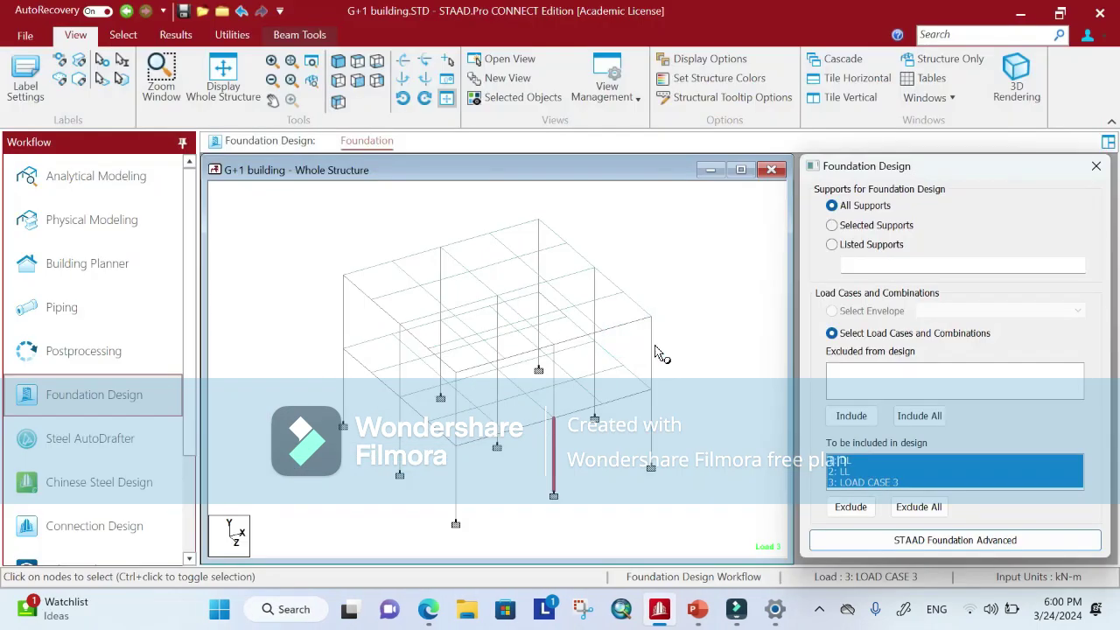
left_click(819, 610)
left_click(821, 525)
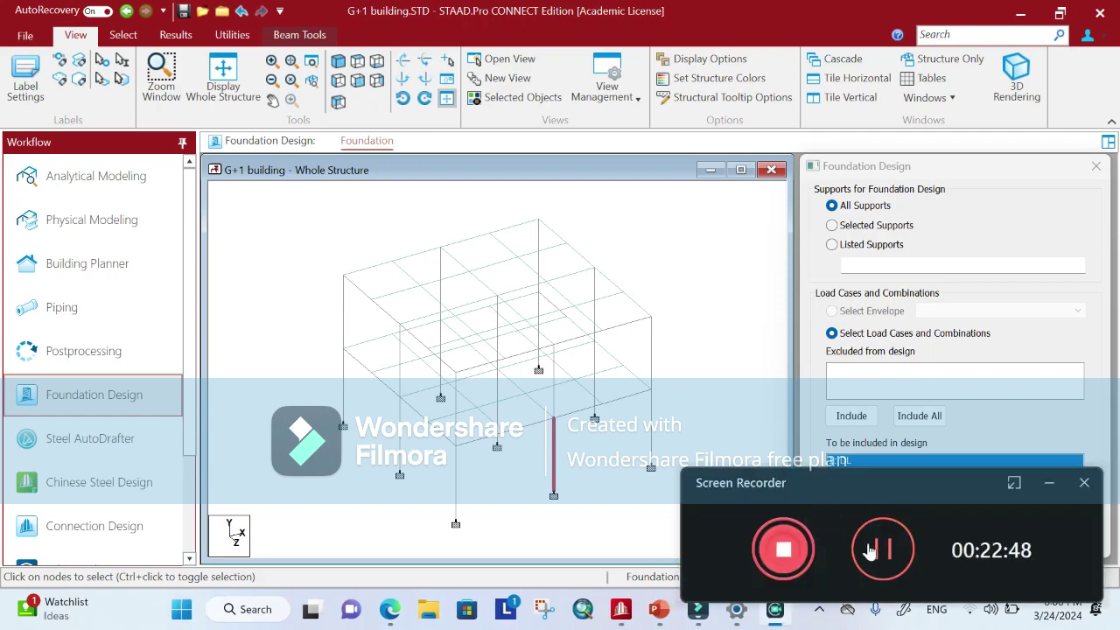